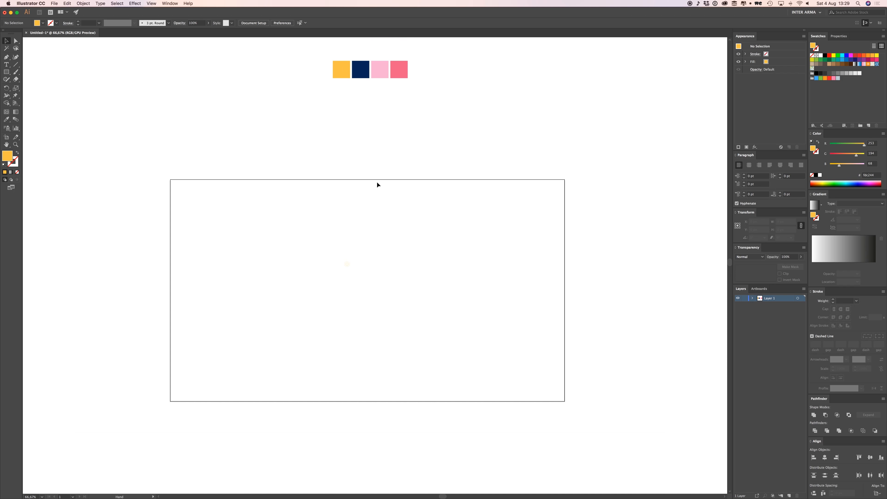
# Step: Move the four colour squares down to sit just above the artboard
pyautogui.moveTo(321, 58); pyautogui.dragTo(351, 148)
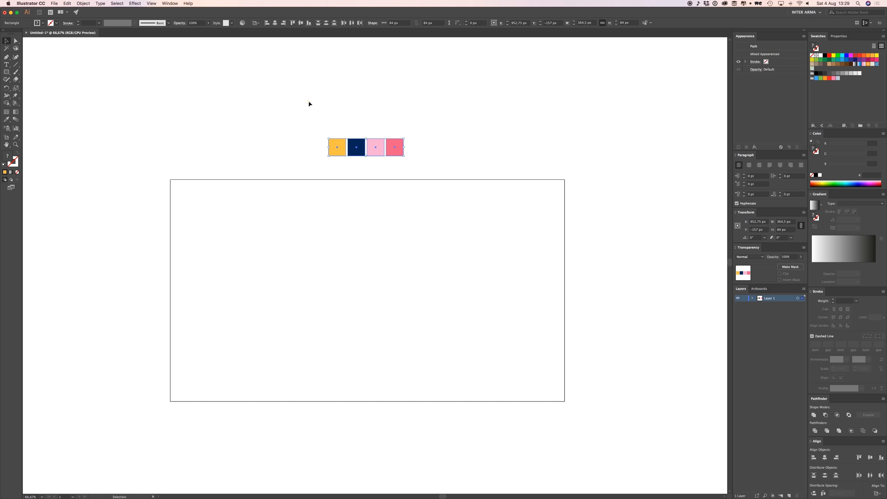
pyautogui.click(308, 101)
# Step: Draw a yellow background rectangle covering the whole artboard and lock it
pyautogui.press('super+plus')
pyautogui.moveTo(286, 173); pyautogui.dragTo(301, 147)
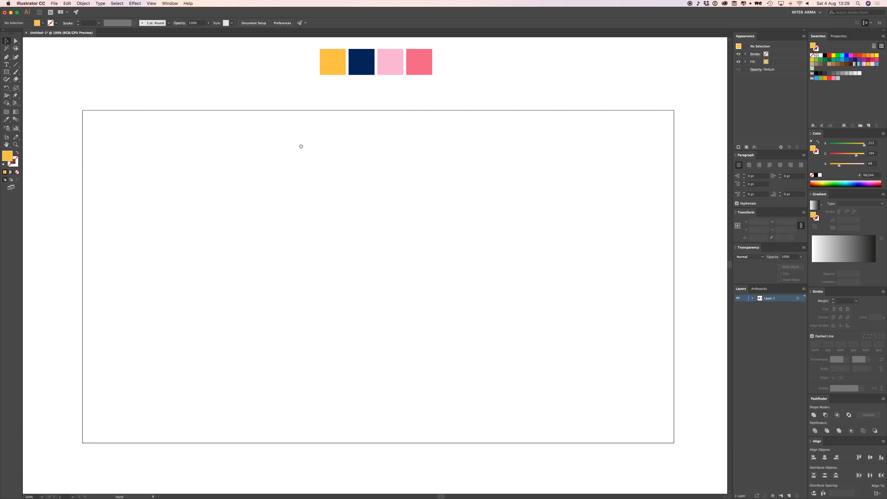
pyautogui.click(6, 71)
pyautogui.moveTo(82, 111); pyautogui.dragTo(610, 443)
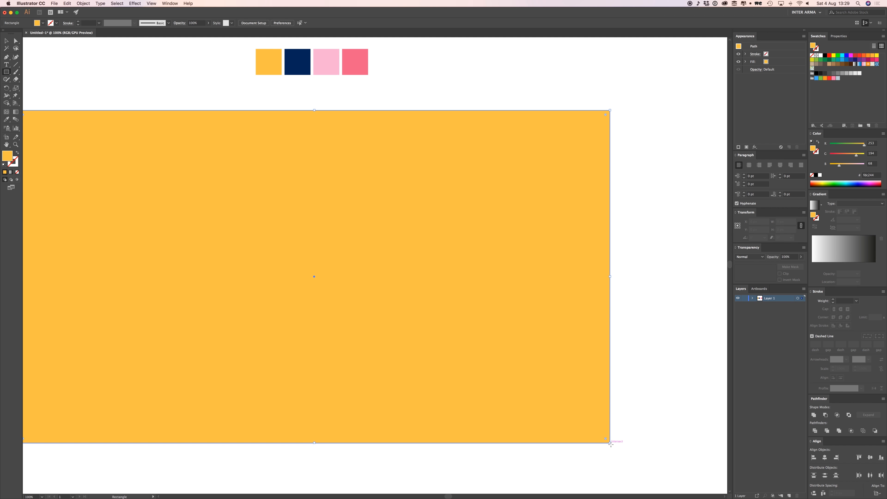
pyautogui.moveTo(467, 323); pyautogui.dragTo(500, 326)
pyautogui.press('super+2')
pyautogui.press('v')
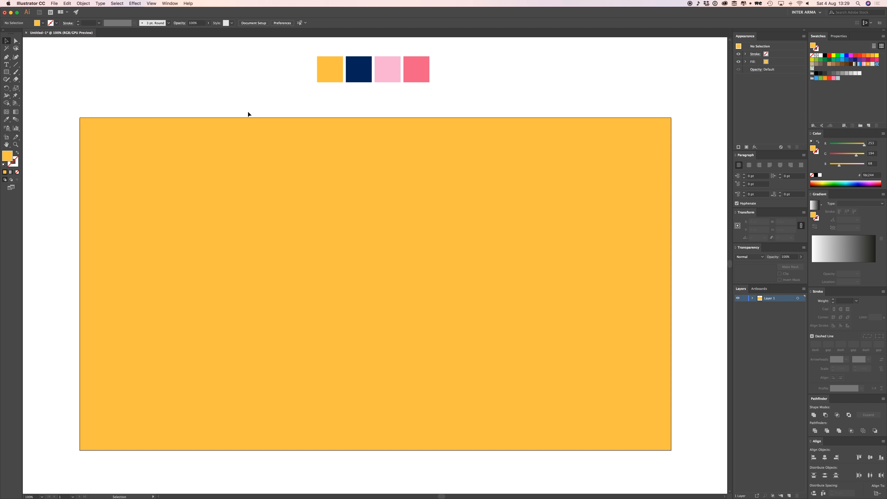
# Step: Pick up the navy from the palette square and draw a straight horizontal line about 1182 px long near the artboard's lower edge with the Pen tool
pyautogui.scroll(-1, 248, 112)
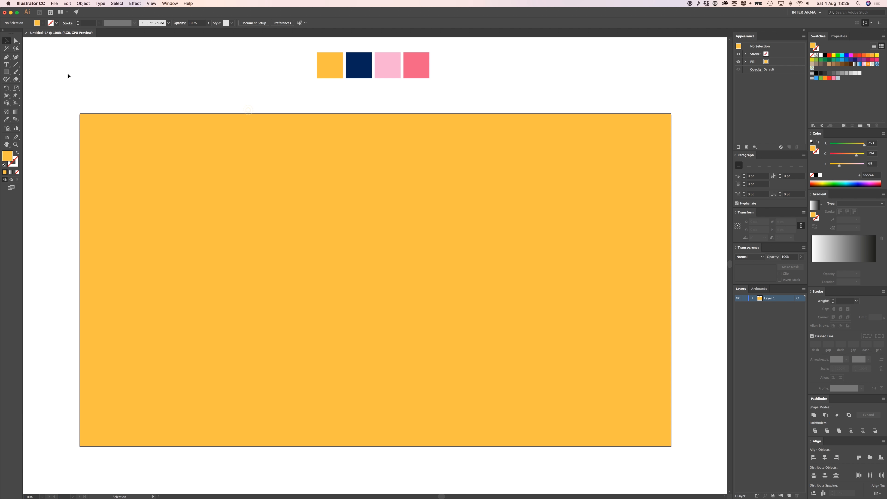
pyautogui.click(358, 78)
pyautogui.click(172, 80)
pyautogui.click(6, 57)
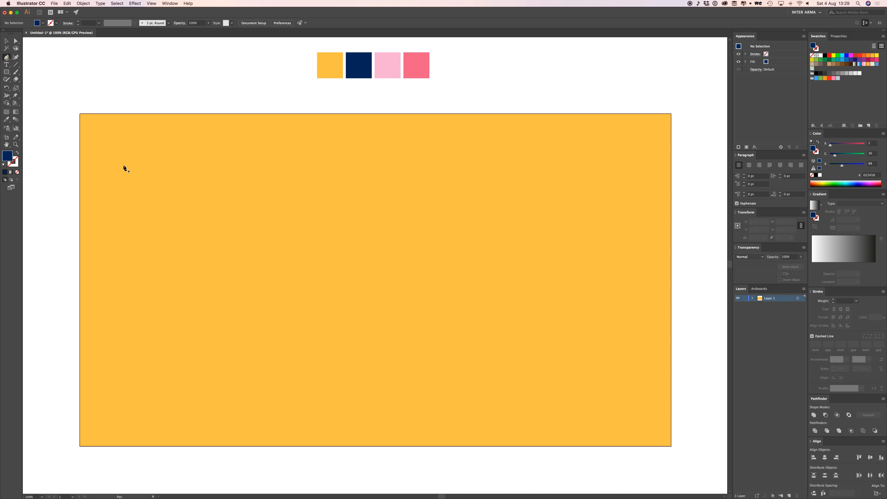
pyautogui.click(200, 399)
pyautogui.click(564, 400)
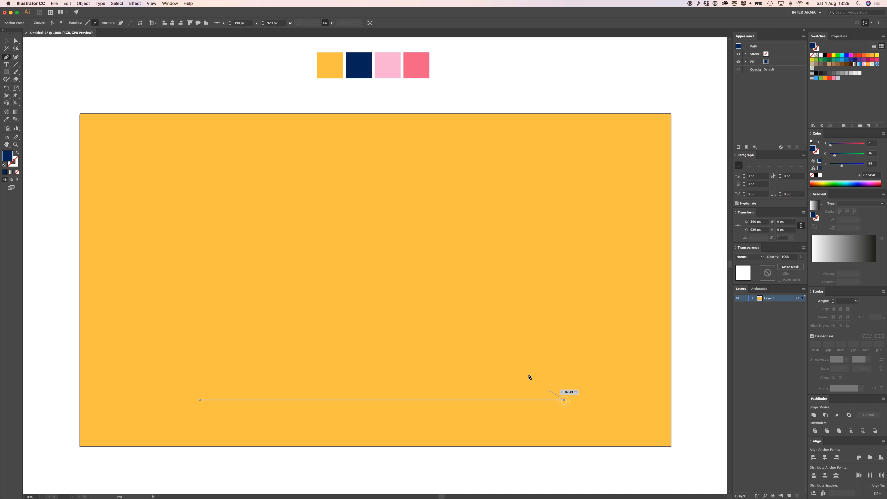
pyautogui.press('v')
# Step: Swap the line's navy fill to the stroke and set it to 2 pt weight with a round cap and round join
pyautogui.click(17, 153)
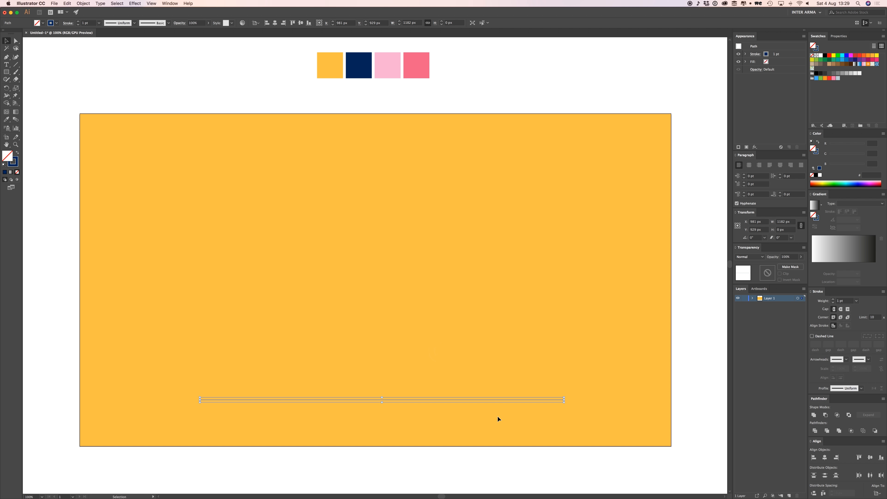
pyautogui.click(834, 300)
pyautogui.click(644, 297)
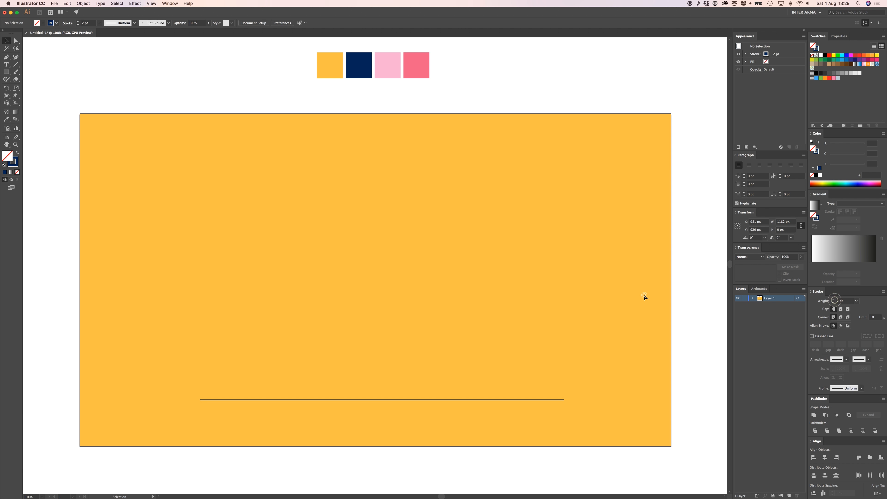
pyautogui.moveTo(574, 404); pyautogui.dragTo(561, 405)
pyautogui.click(841, 309)
pyautogui.click(841, 317)
pyautogui.click(650, 377)
# Step: Examine the rounded end of the horizontal line up close
pyautogui.moveTo(642, 389); pyautogui.dragTo(553, 313)
pyautogui.press('super+plus')
pyautogui.press('super+plus')
pyautogui.press('super+plus')
pyautogui.moveTo(597, 356); pyautogui.dragTo(369, 221)
pyautogui.moveTo(472, 286); pyautogui.dragTo(439, 313)
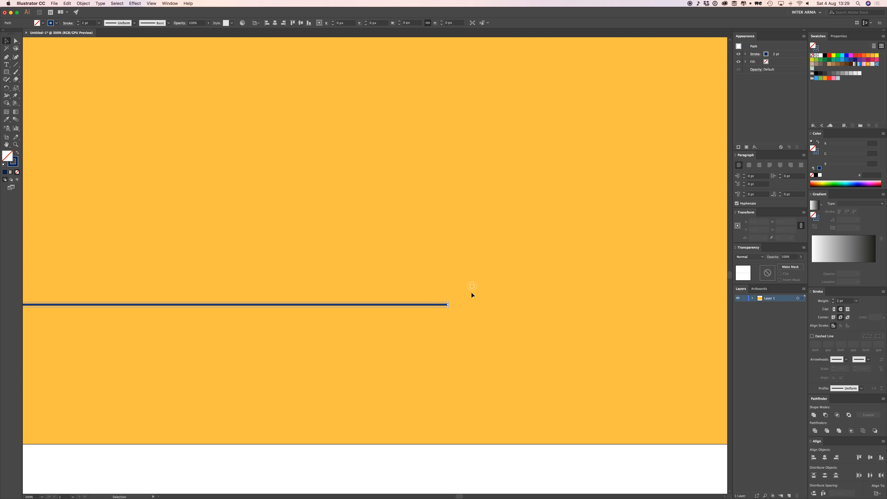
pyautogui.click(351, 226)
pyautogui.press('super+minus')
pyautogui.press('super+minus')
pyautogui.press('super+minus')
pyautogui.moveTo(362, 196); pyautogui.dragTo(358, 249)
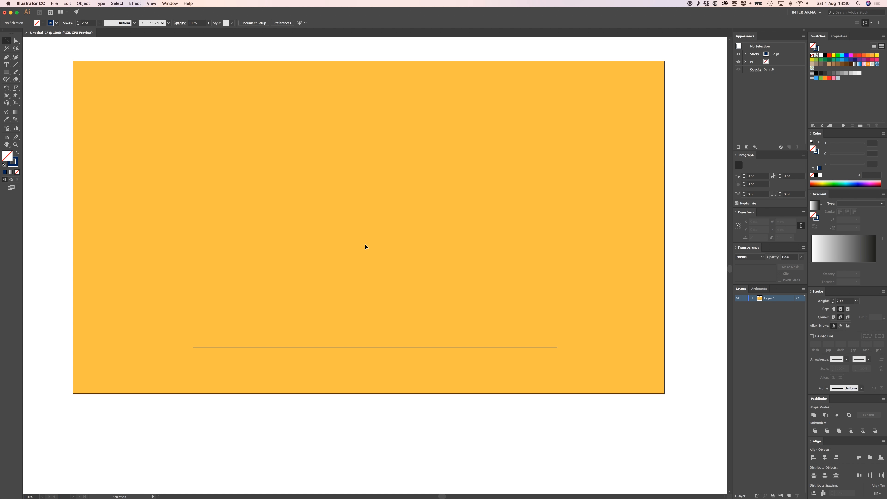
# Step: Draw a thin outlined rectangle about 420 × 7 px resting on the horizontal line
pyautogui.moveTo(353, 245); pyautogui.dragTo(332, 261)
pyautogui.click(7, 73)
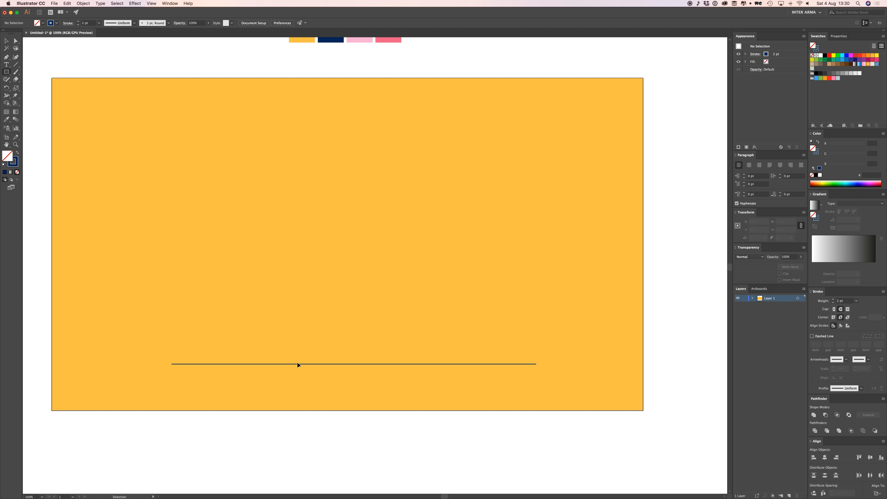
pyautogui.press('super+equal')
pyautogui.scroll(3, 268, 440)
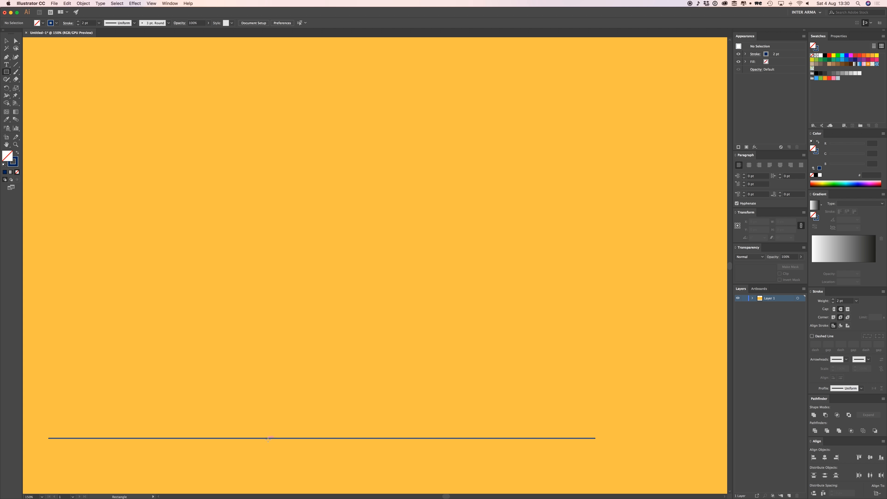
pyautogui.moveTo(268, 439); pyautogui.dragTo(462, 436)
pyautogui.press('v')
pyautogui.click(459, 407)
# Step: Centre the horizontal line and the thin rectangle horizontally on the artboard
pyautogui.press('super+minus')
pyautogui.press('super+minus')
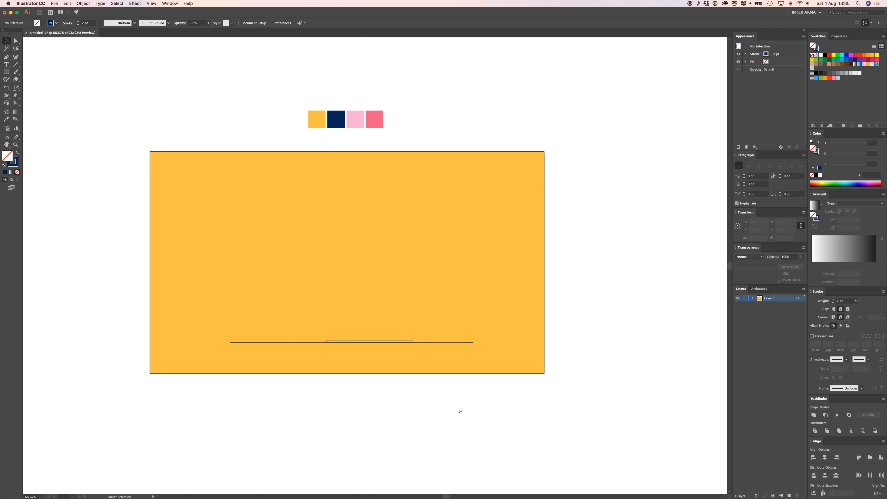
pyautogui.press('super+equal')
pyautogui.press('super+equal')
pyautogui.moveTo(442, 419); pyautogui.dragTo(473, 374)
pyautogui.press('super+a')
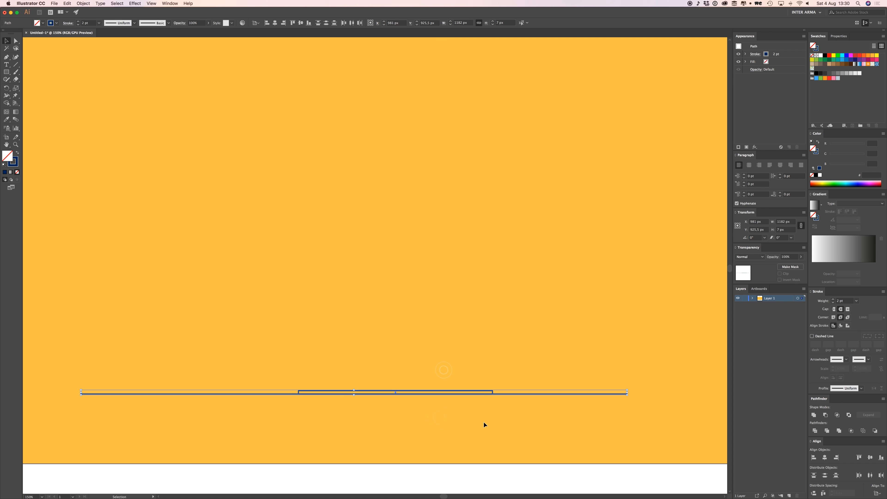
pyautogui.click(876, 493)
pyautogui.click(875, 489)
pyautogui.click(823, 457)
pyautogui.click(475, 341)
# Step: Examine closely where the thin rectangle's left corner meets the horizontal line
pyautogui.moveTo(332, 355); pyautogui.dragTo(406, 304)
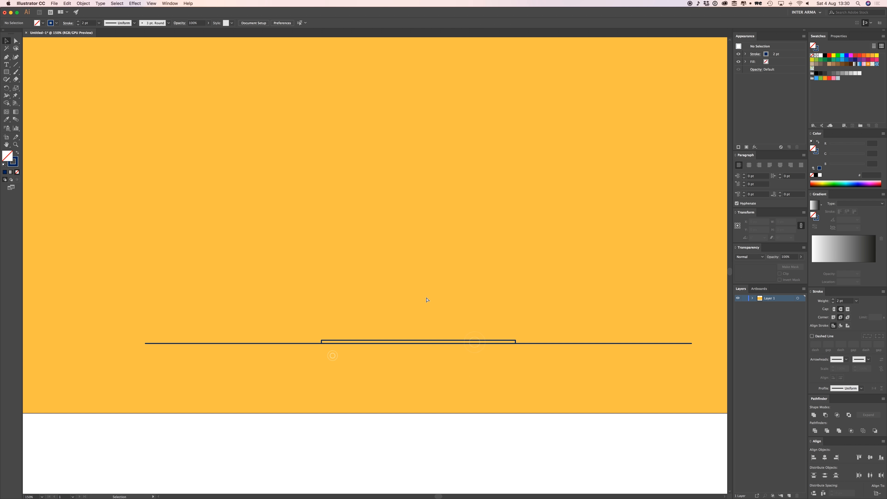
pyautogui.press('super+equal')
pyautogui.press('super+equal')
pyautogui.press('super+equal')
pyautogui.press('super+equal')
pyautogui.moveTo(346, 364); pyautogui.dragTo(386, 234)
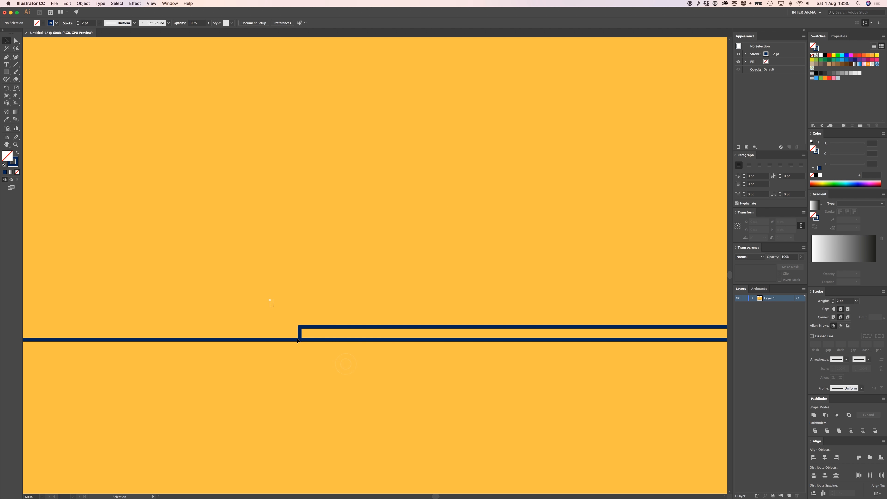
pyautogui.moveTo(342, 269); pyautogui.dragTo(335, 271)
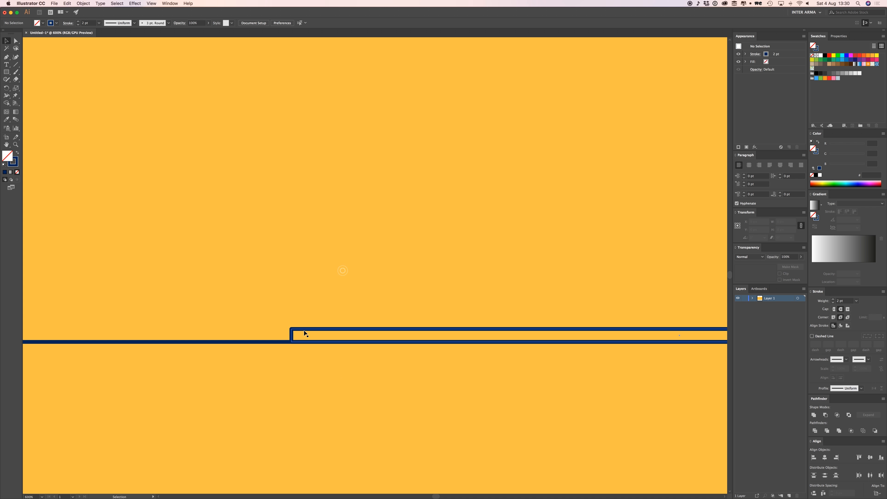
pyautogui.click(304, 330)
pyautogui.press('super+equal')
pyautogui.press('super+equal')
pyautogui.moveTo(267, 316); pyautogui.dragTo(782, 335)
pyautogui.moveTo(303, 346); pyautogui.dragTo(491, 337)
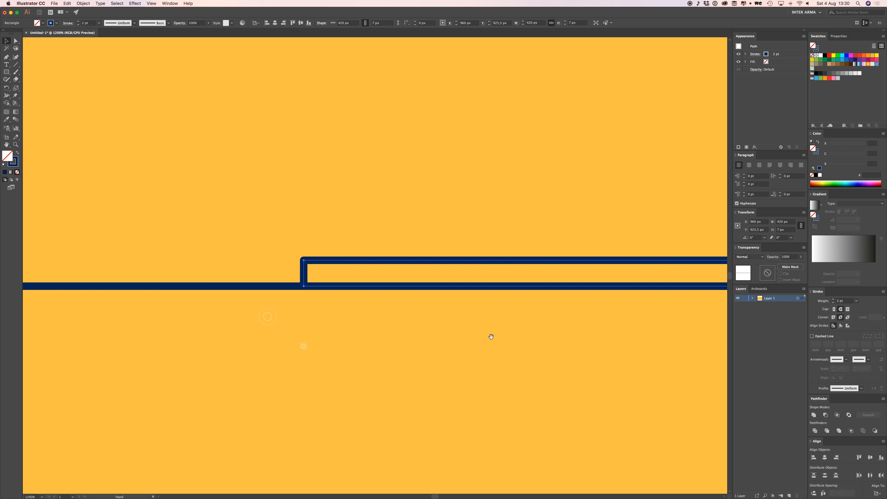
# Step: Try shifting the thin rectangle slightly up from the horizontal line, and undo the move
pyautogui.click(282, 287)
pyautogui.moveTo(314, 309); pyautogui.dragTo(308, 257)
pyautogui.click(299, 303)
pyautogui.click(318, 237)
pyautogui.moveTo(384, 295); pyautogui.dragTo(418, 301)
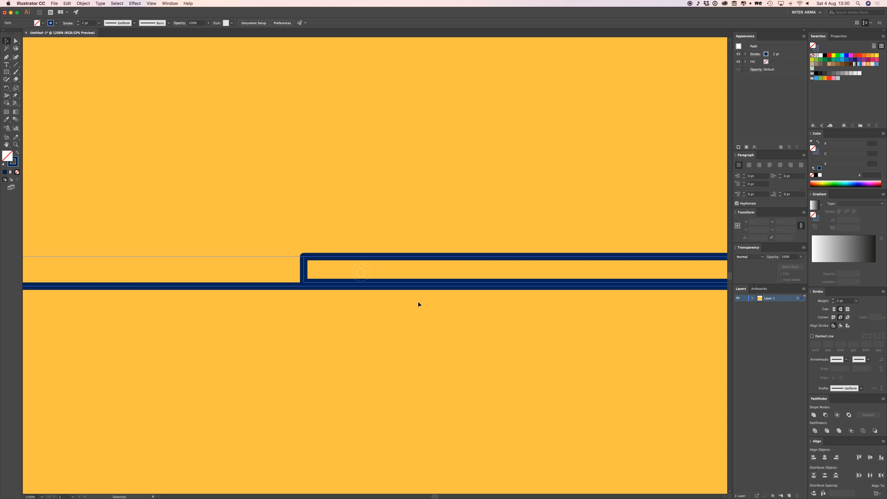
pyautogui.click(366, 310)
pyautogui.press('super+z')
pyautogui.press('super+shift+a')
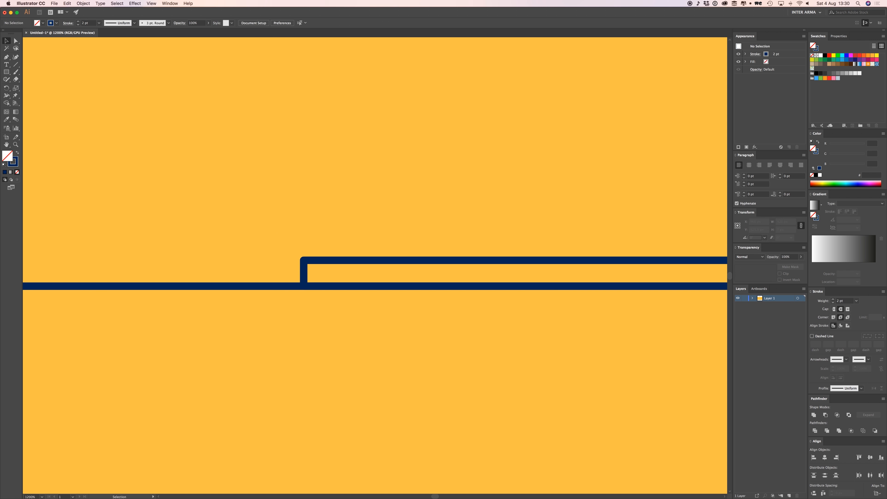
# Step: Turn off Snap to Pixel and reseat the thin rectangle on the horizontal line
pyautogui.click(156, 3)
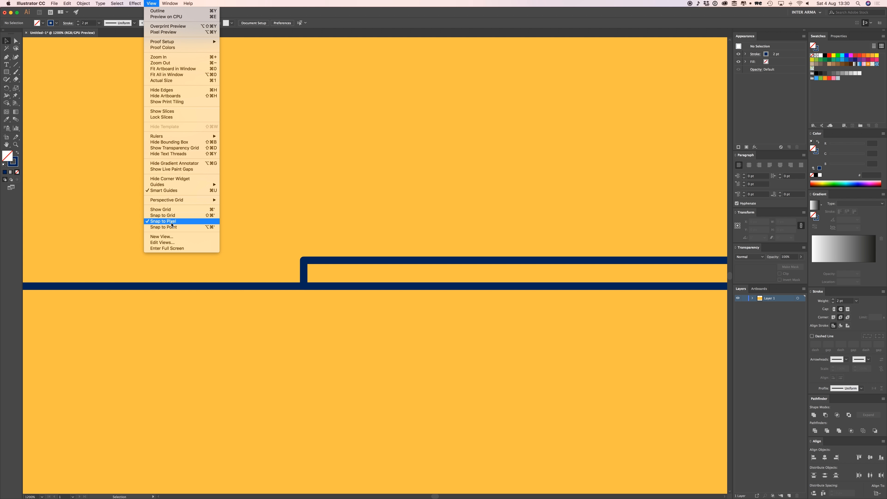
pyautogui.click(164, 221)
pyautogui.moveTo(307, 260); pyautogui.dragTo(315, 265)
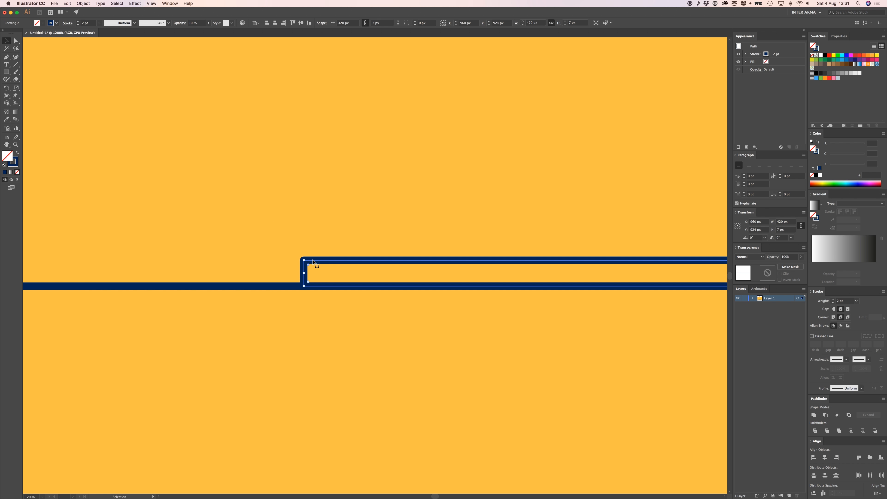
pyautogui.click(451, 217)
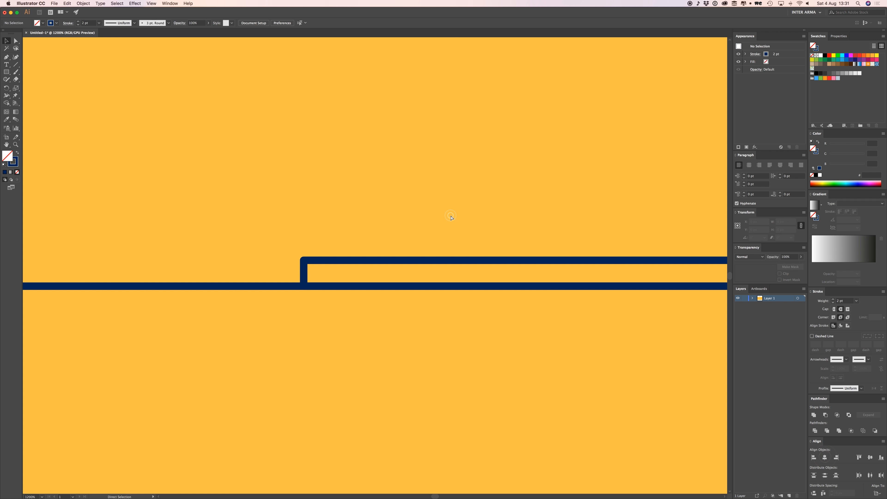
# Step: Duplicate the thin rectangle and stack the copy directly on top of the original
pyautogui.press('super+minus')
pyautogui.press('super+minus')
pyautogui.press('super+minus')
pyautogui.press('super+minus')
pyautogui.press('super+minus')
pyautogui.moveTo(493, 204); pyautogui.dragTo(402, 271)
pyautogui.moveTo(418, 337); pyautogui.dragTo(419, 332)
# Step: Try narrowing the upper rectangle symmetrically about its centre, and undo the scaling
pyautogui.moveTo(525, 335); pyautogui.dragTo(410, 336)
pyautogui.click(423, 312)
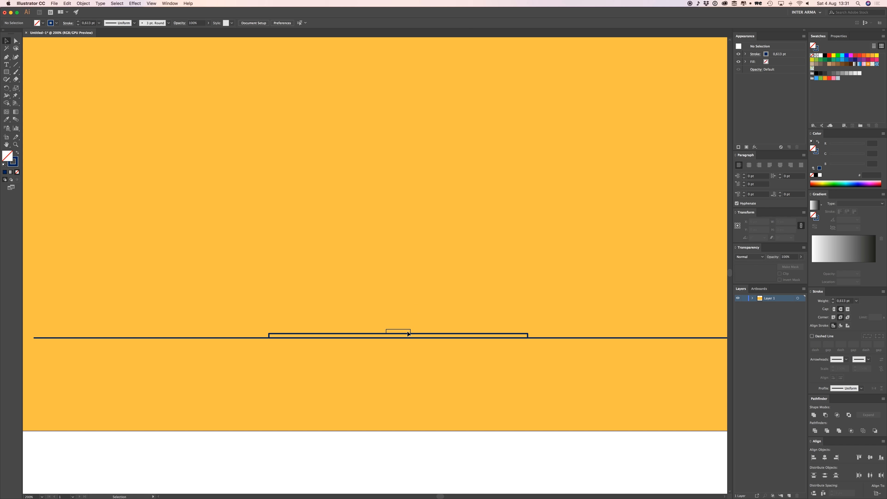
pyautogui.press('super+z')
pyautogui.press('super+z')
pyautogui.click(395, 273)
# Step: Turn off Scale Strokes & Effects in the general preferences
pyautogui.click(30, 3)
pyautogui.moveTo(37, 23)
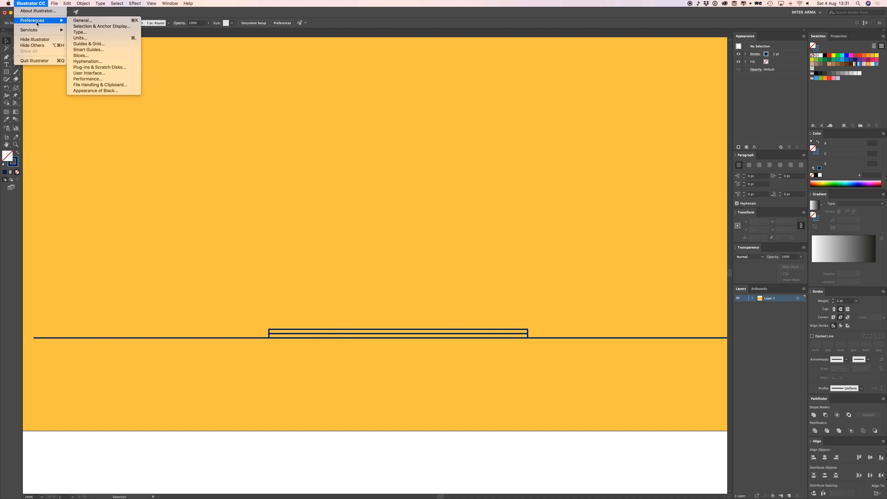
pyautogui.click(78, 21)
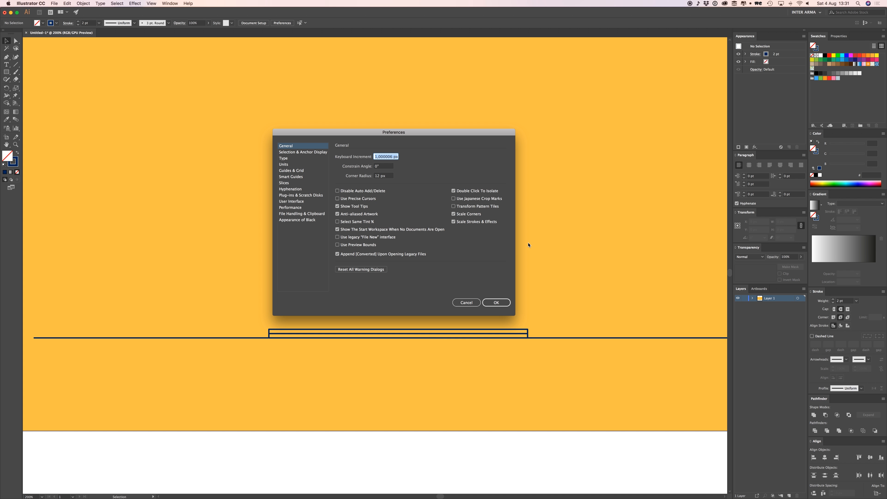
pyautogui.click(461, 223)
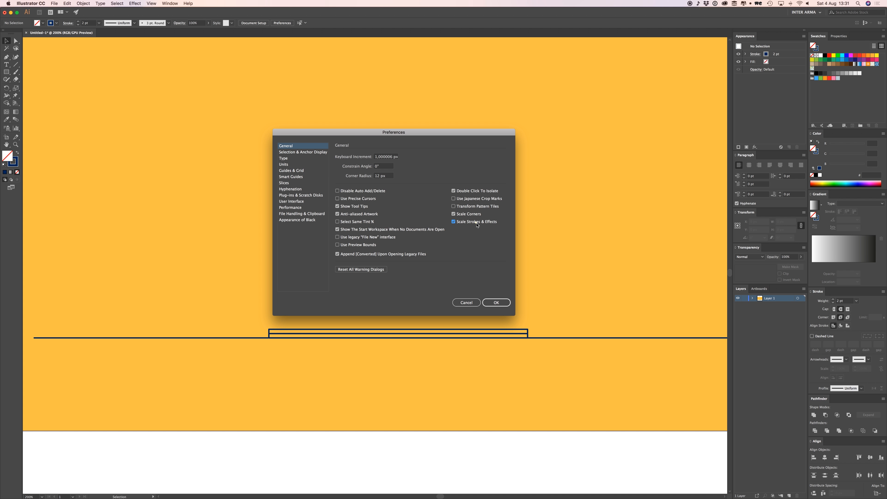
pyautogui.click(496, 302)
pyautogui.click(526, 331)
pyautogui.moveTo(530, 335); pyautogui.dragTo(528, 338)
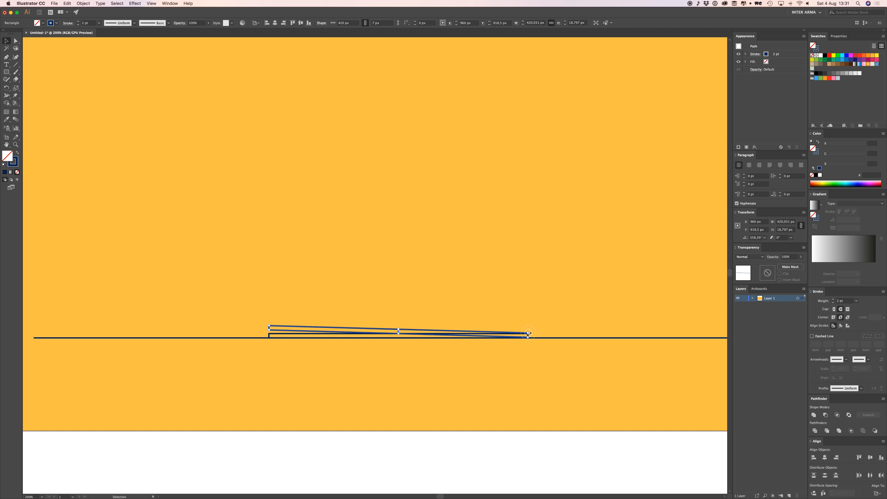
pyautogui.press('super+z')
# Step: Try narrowing the upper rectangle strongly about its centre to test its stroke weight, and undo it
pyautogui.press('super+plus')
pyautogui.press('super+plus')
pyautogui.moveTo(634, 265); pyautogui.dragTo(422, 281)
pyautogui.click(423, 221)
pyautogui.click(409, 268)
pyautogui.click(419, 248)
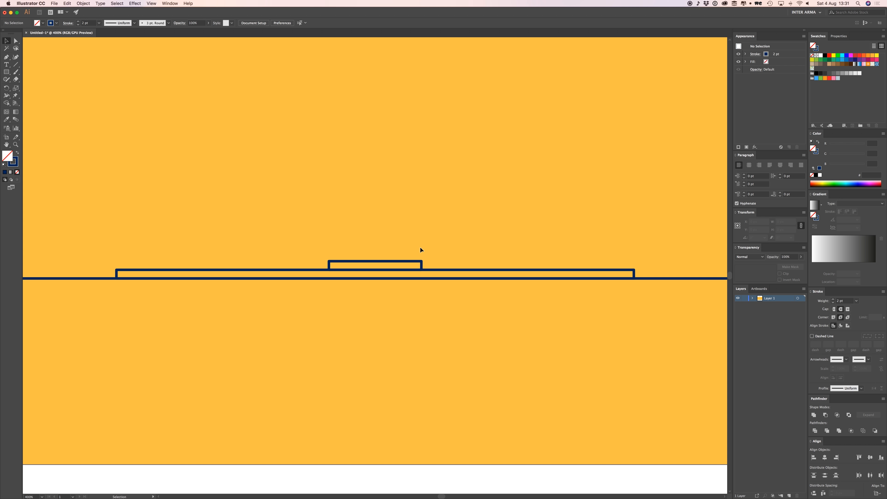
pyautogui.moveTo(405, 244); pyautogui.dragTo(473, 325)
pyautogui.click(574, 226)
pyautogui.press('super+z')
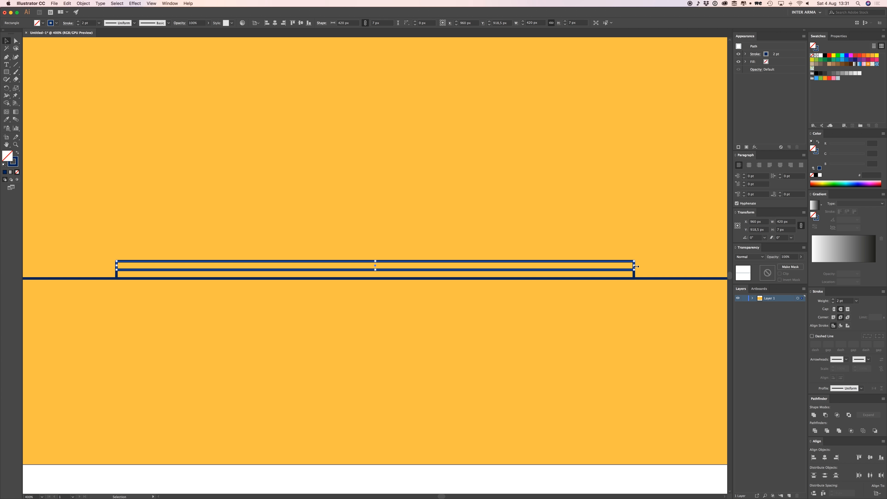
# Step: Narrow the upper rectangle symmetrically to about 390 px and raise its top edge to form a tall box
pyautogui.moveTo(636, 266); pyautogui.dragTo(616, 268)
pyautogui.moveTo(375, 264); pyautogui.dragTo(408, 259)
pyautogui.press('super+minus')
pyautogui.press('super+minus')
pyautogui.press('super+minus')
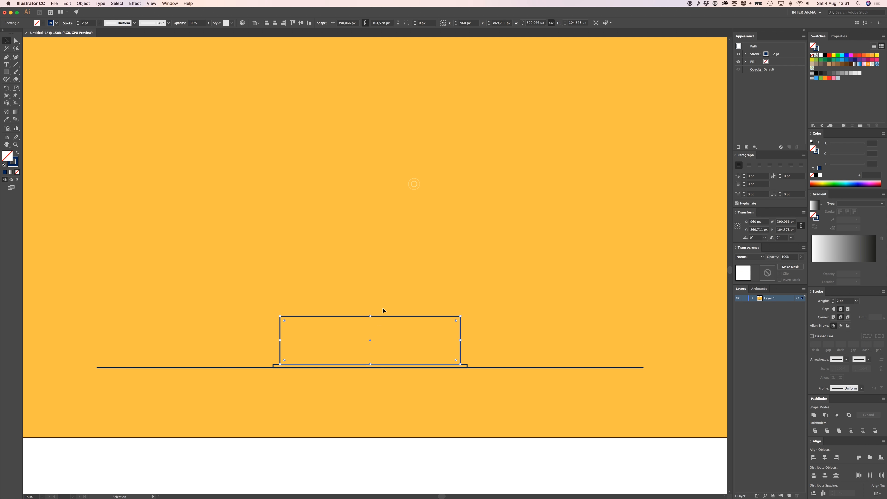
pyautogui.moveTo(373, 317); pyautogui.dragTo(373, 293)
pyautogui.click(375, 261)
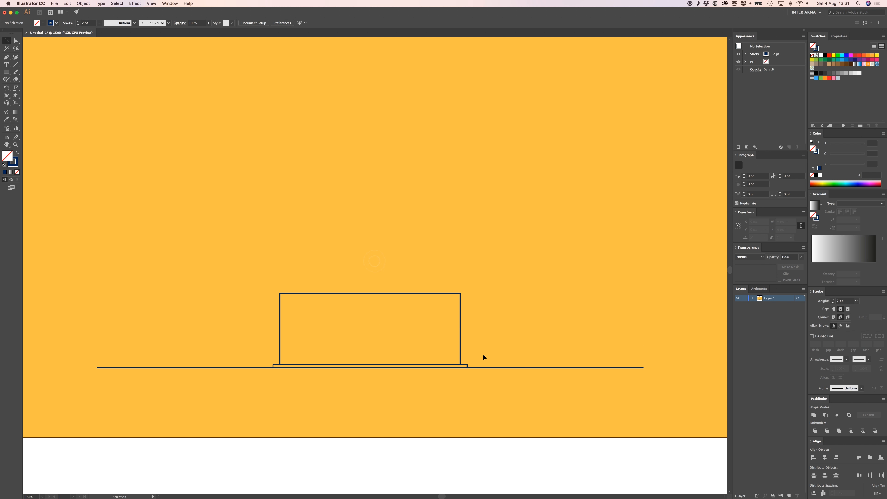
# Step: Inspect the join between the box, its thin base strip and the ground line up close
pyautogui.press('super+plus')
pyautogui.press('super+plus')
pyautogui.press('super+plus')
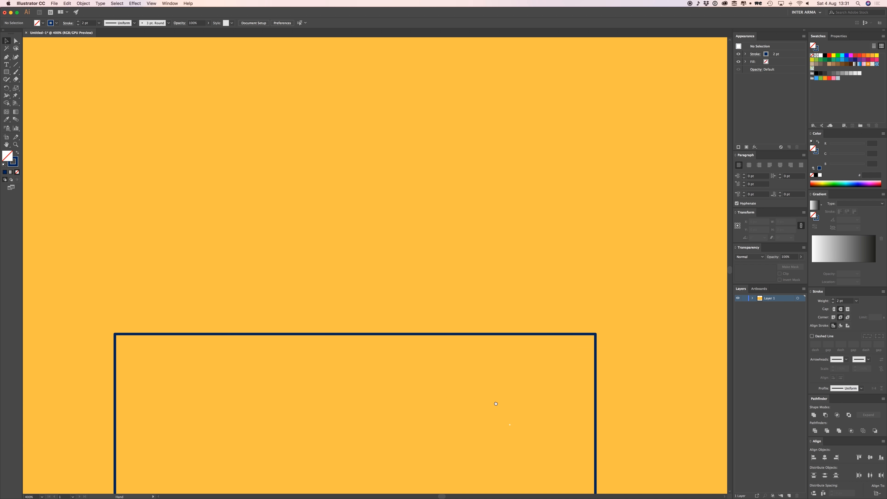
pyautogui.moveTo(485, 294); pyautogui.dragTo(485, 294)
pyautogui.click(509, 287)
pyautogui.click(542, 313)
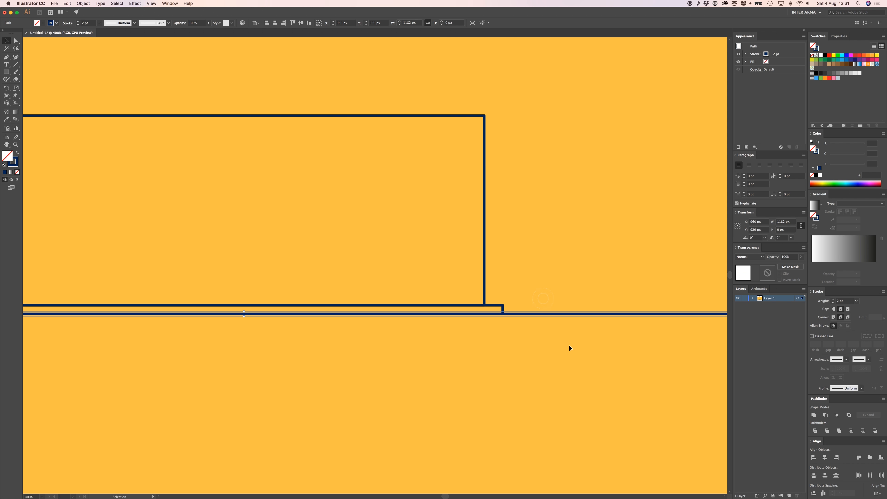
pyautogui.click(569, 345)
pyautogui.press('super+minus')
pyautogui.press('super+minus')
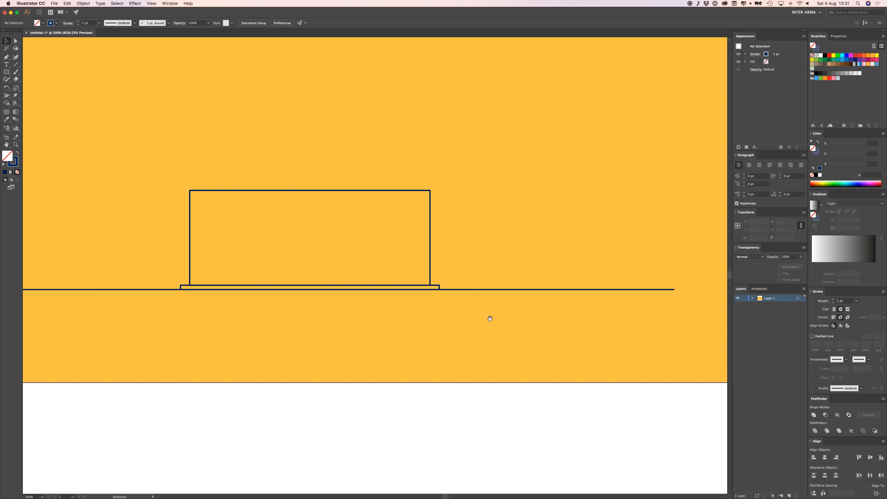
# Step: Duplicate the box and its thin base strip straight up so the copy stacks on the original box
pyautogui.moveTo(489, 319); pyautogui.dragTo(469, 286)
pyautogui.moveTo(495, 248)
pyautogui.mouseDown()
pyautogui.moveTo(504, 348)
pyautogui.moveTo(491, 323)
pyautogui.moveTo(491, 264)
pyautogui.mouseUp()
pyautogui.click(542, 269)
pyautogui.press('super+minus')
pyautogui.press('super+minus')
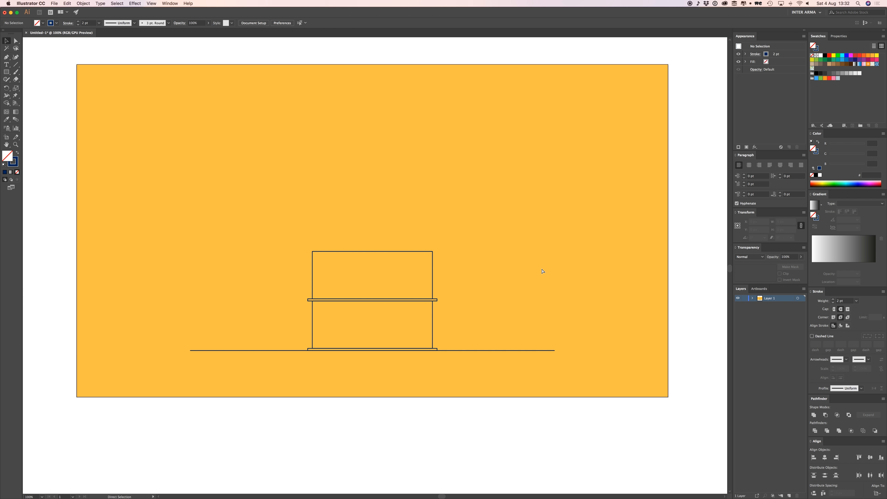
# Step: Raise the top edge of the upper box so it becomes roughly twice as tall
pyautogui.scroll(3, 507, 262)
pyautogui.press('v')
pyautogui.click(373, 251)
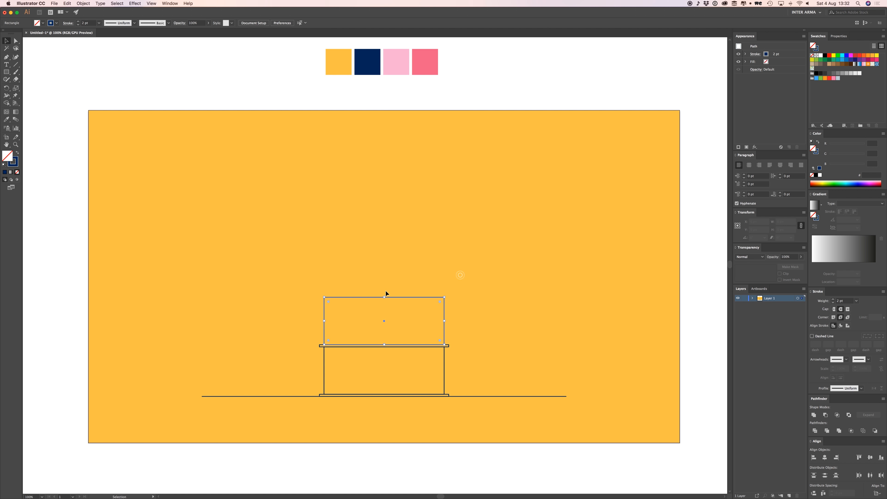
pyautogui.moveTo(386, 298); pyautogui.dragTo(386, 256)
pyautogui.click(376, 196)
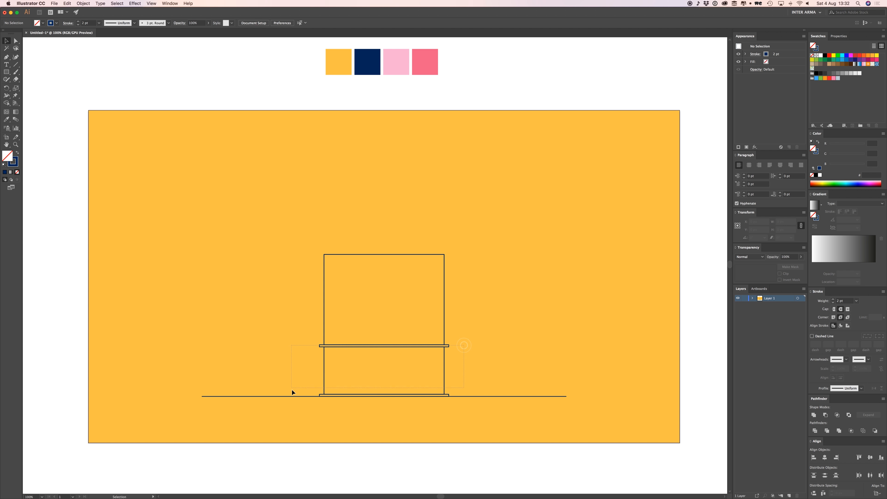
# Step: Duplicate the thin 420 × 7 px strip between the boxes straight up onto the upper box's top edge
pyautogui.moveTo(292, 389); pyautogui.dragTo(292, 388)
pyautogui.click(288, 366)
pyautogui.moveTo(299, 344); pyautogui.dragTo(461, 416)
pyautogui.click(464, 350)
pyautogui.press('super+equal')
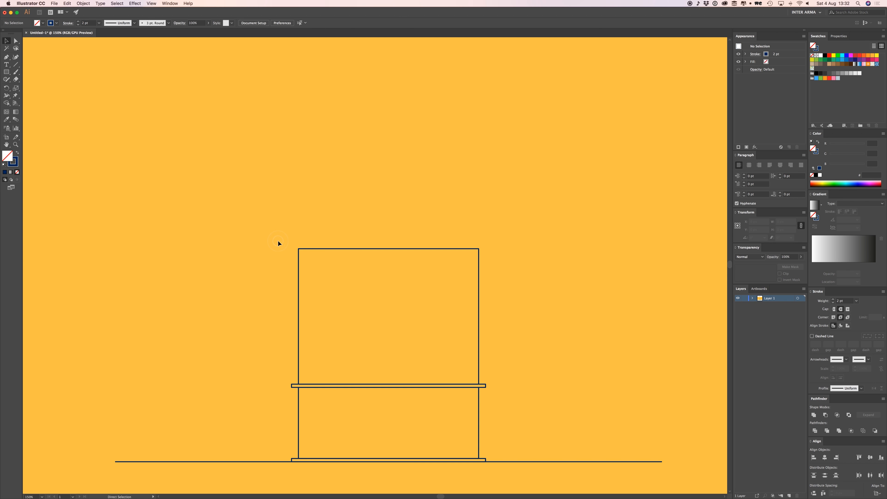
pyautogui.moveTo(467, 386); pyautogui.dragTo(470, 250)
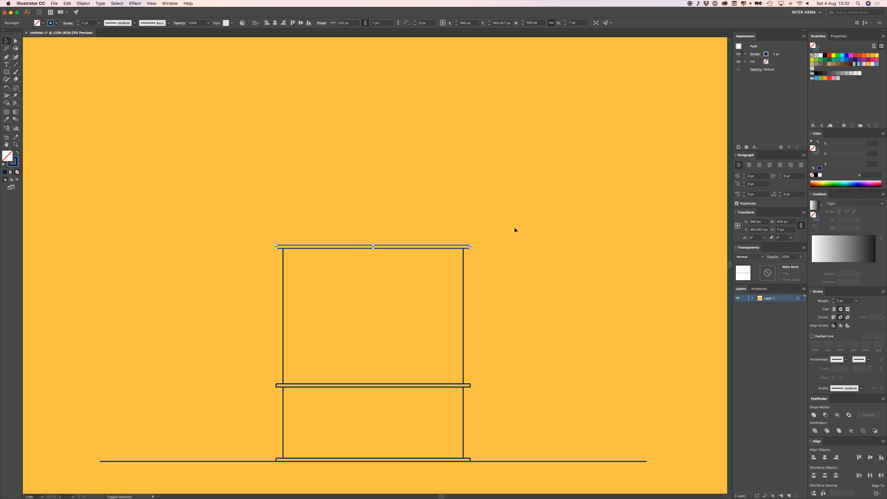
pyautogui.click(549, 234)
# Step: Draw a closed triangular roof with the Pen tool on the top strip, from wall to wall with a centred apex
pyautogui.press('super+equal')
pyautogui.press('p')
pyautogui.press('super+equal')
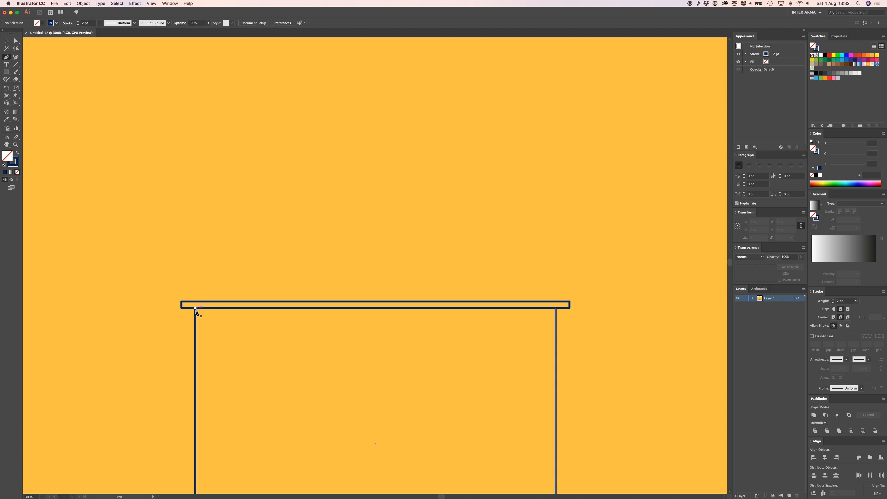
pyautogui.click(196, 302)
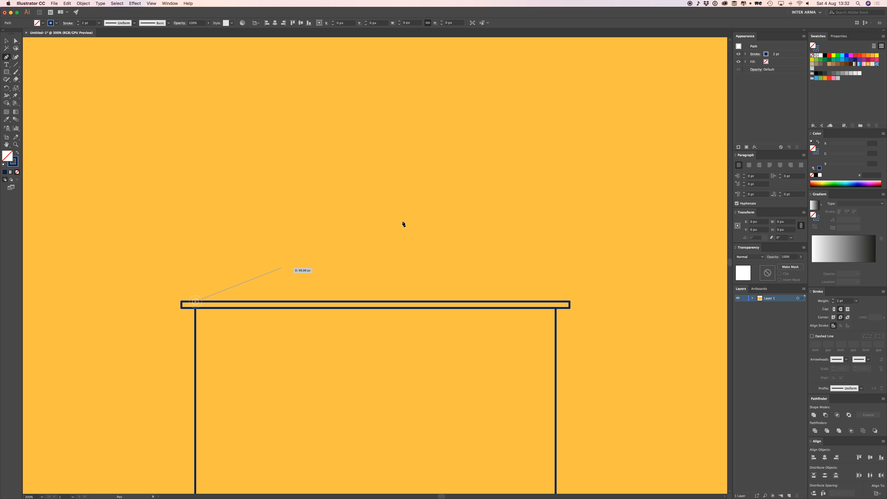
pyautogui.click(376, 241)
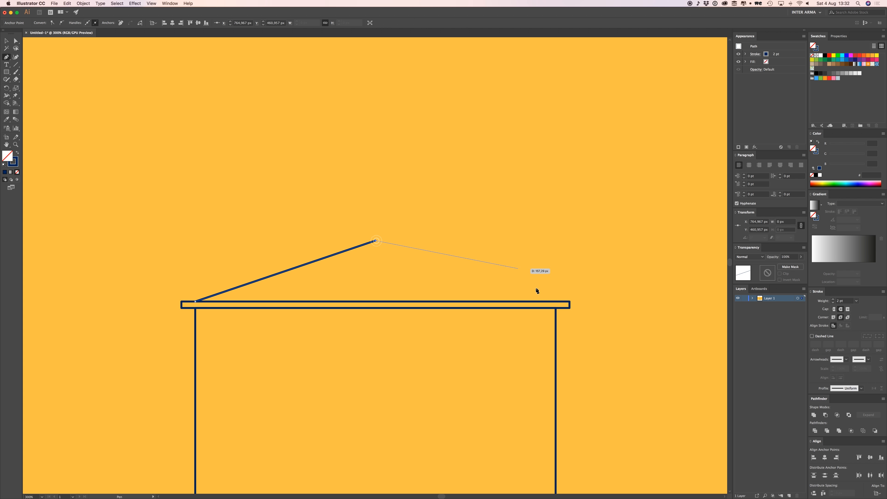
pyautogui.click(556, 302)
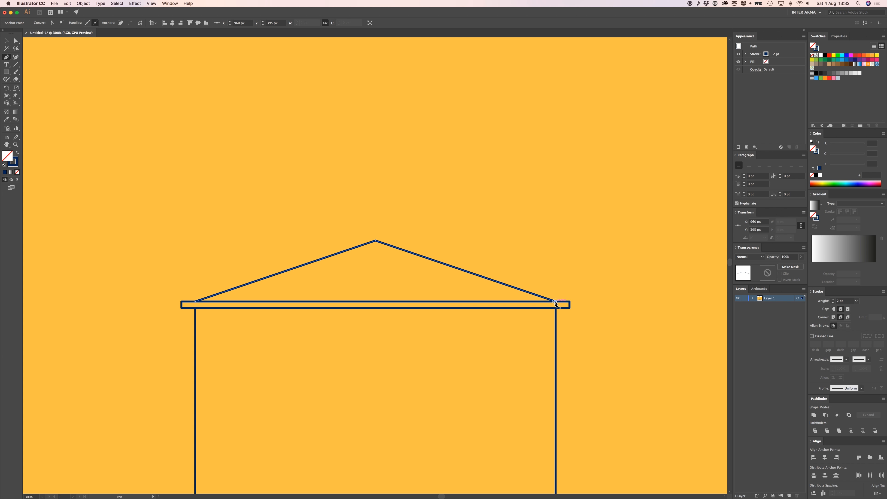
pyautogui.click(197, 303)
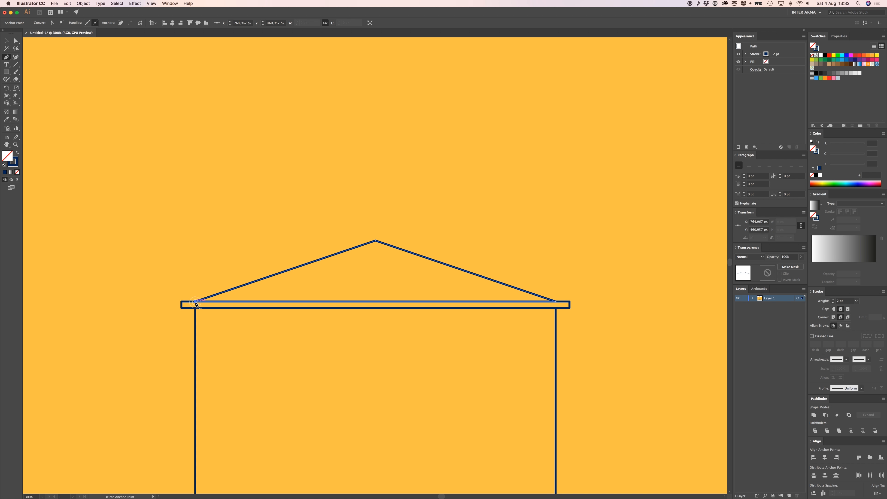
# Step: Move the roof's apex anchor point straight up to about double the roof's height
pyautogui.press('a')
pyautogui.moveTo(262, 183); pyautogui.dragTo(259, 180)
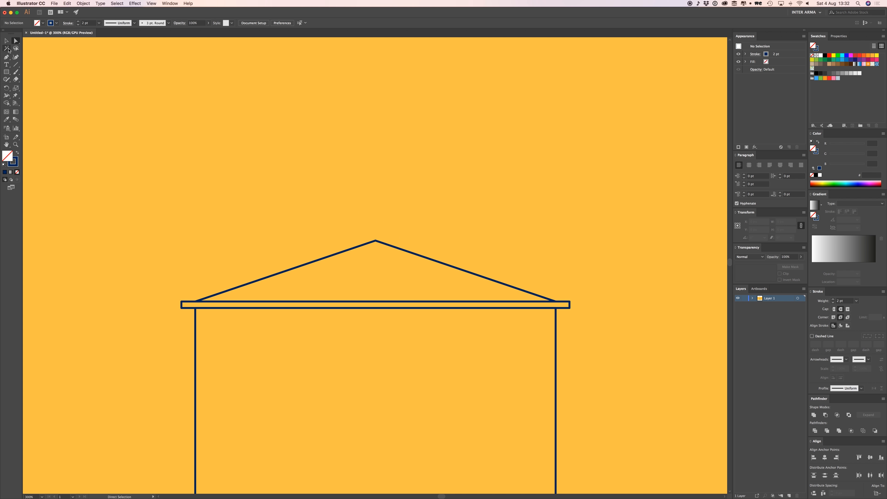
pyautogui.click(17, 42)
pyautogui.click(376, 240)
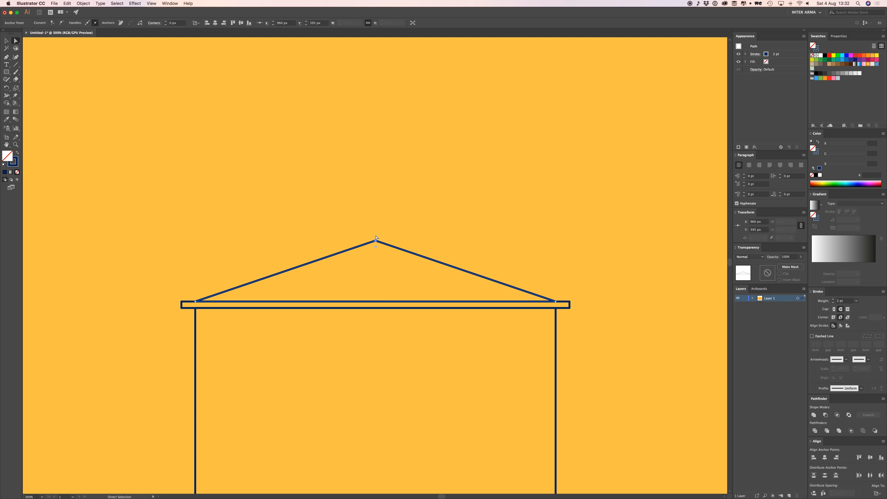
pyautogui.moveTo(376, 241); pyautogui.dragTo(376, 182)
pyautogui.click(461, 190)
pyautogui.press('super+1')
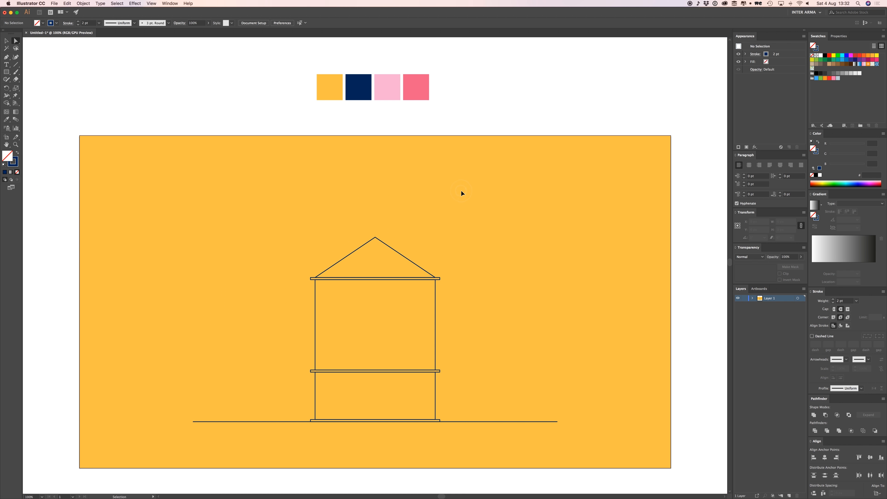
# Step: Fill all the building shapes with the yellow sampled from the background, keeping their navy stroke
pyautogui.moveTo(438, 211); pyautogui.dragTo(439, 204)
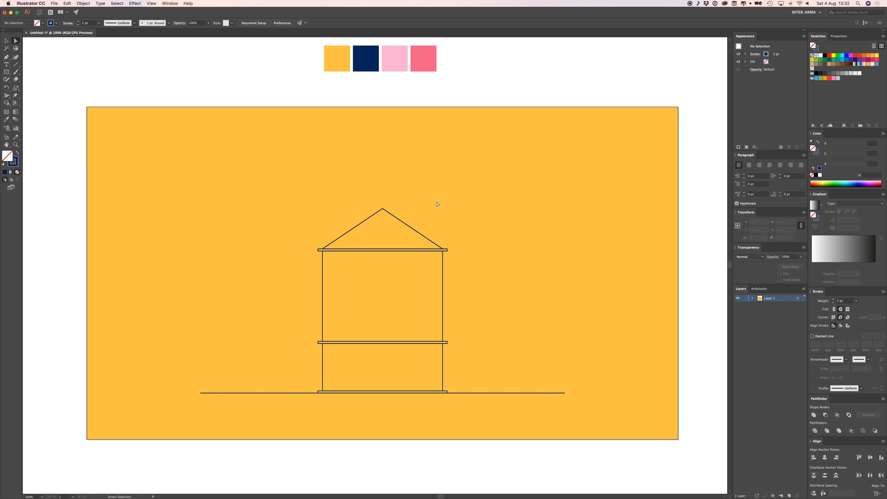
pyautogui.moveTo(393, 186); pyautogui.dragTo(392, 197)
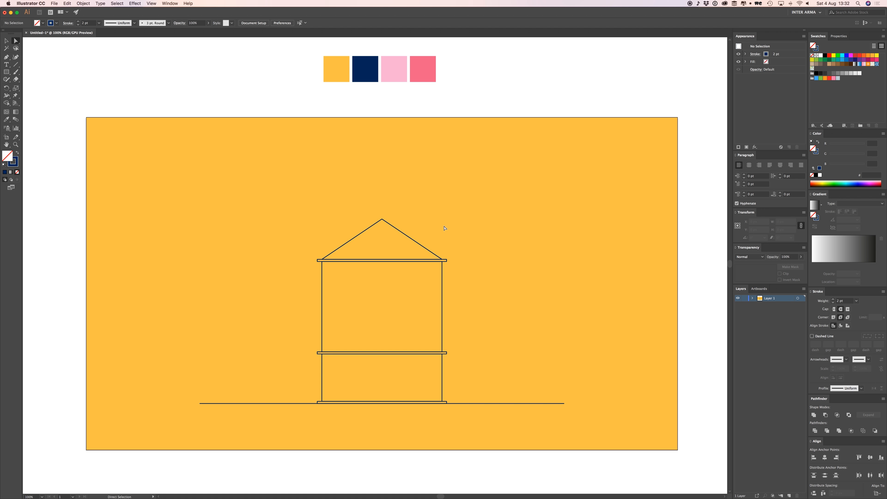
pyautogui.scroll(-3, 439, 212)
pyautogui.press('v')
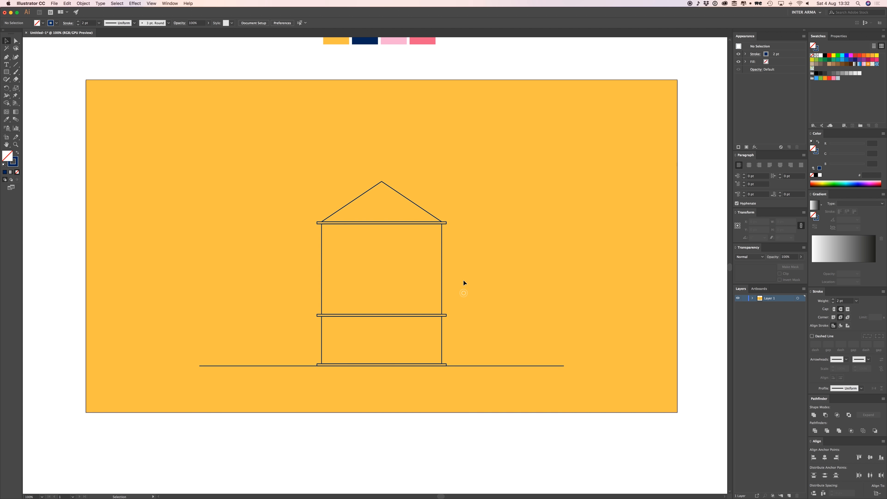
pyautogui.scroll(-2, 465, 287)
pyautogui.press('super+equal')
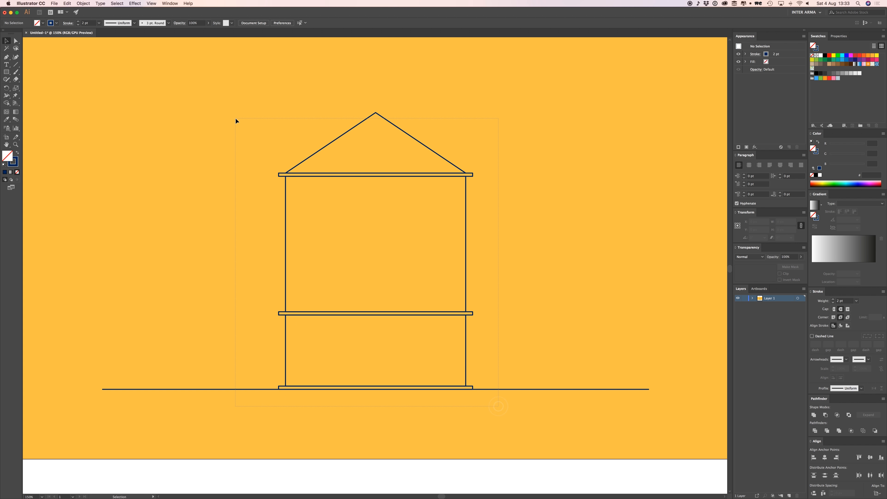
pyautogui.moveTo(240, 115); pyautogui.dragTo(247, 105)
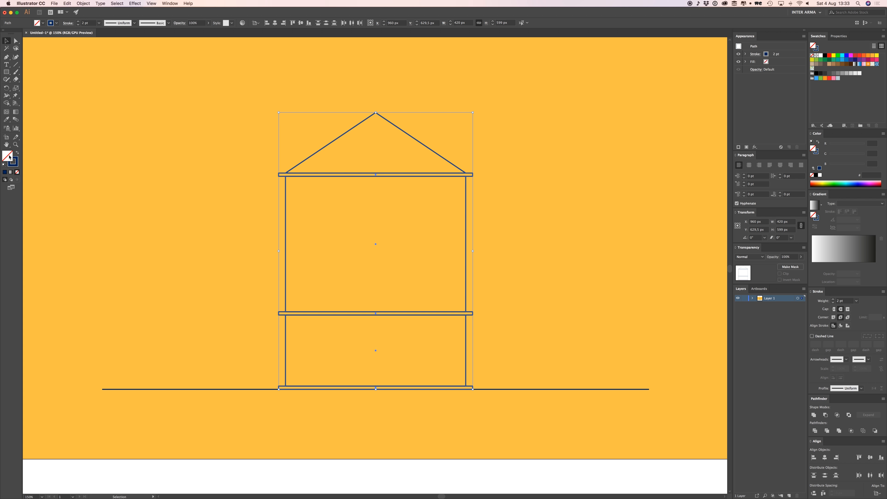
pyautogui.click(6, 119)
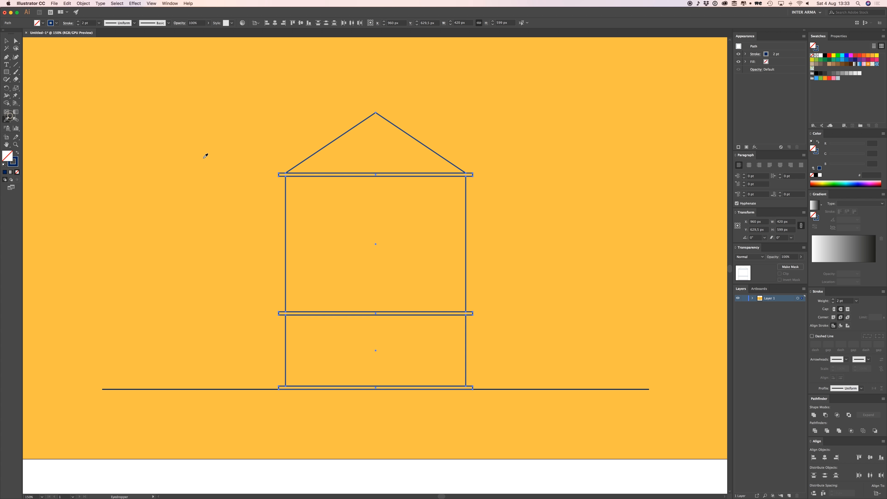
pyautogui.click(189, 143)
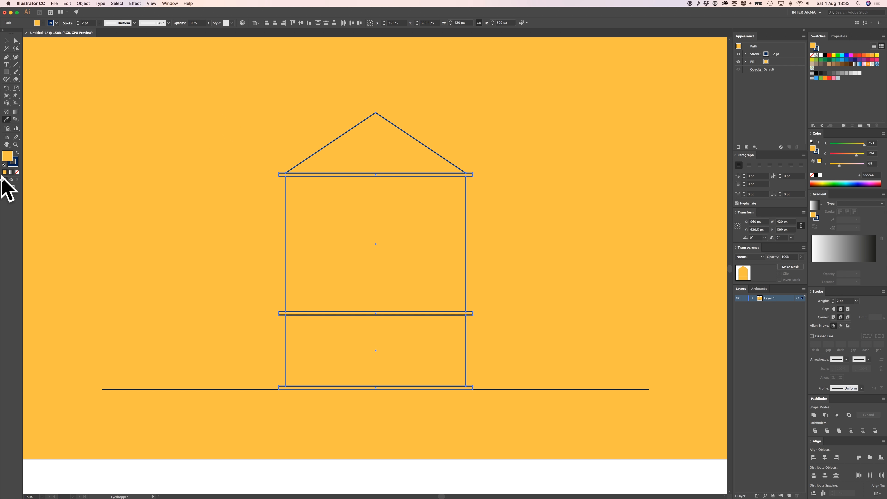
# Step: Lighten the building's fill to a paler yellow, about #FCCA70
pyautogui.doubleClick(8, 155)
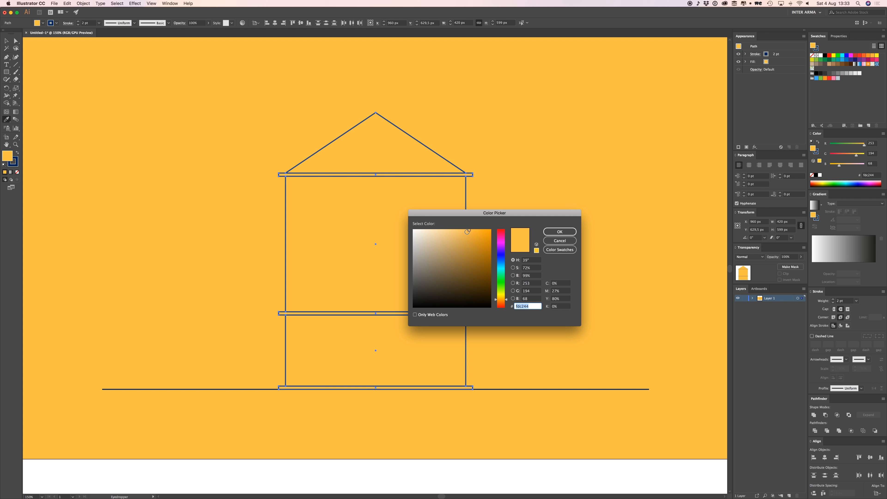
pyautogui.moveTo(466, 232); pyautogui.dragTo(459, 231)
pyautogui.click(560, 231)
pyautogui.press('v')
pyautogui.click(527, 221)
pyautogui.press('super+minus')
pyautogui.press('super+minus')
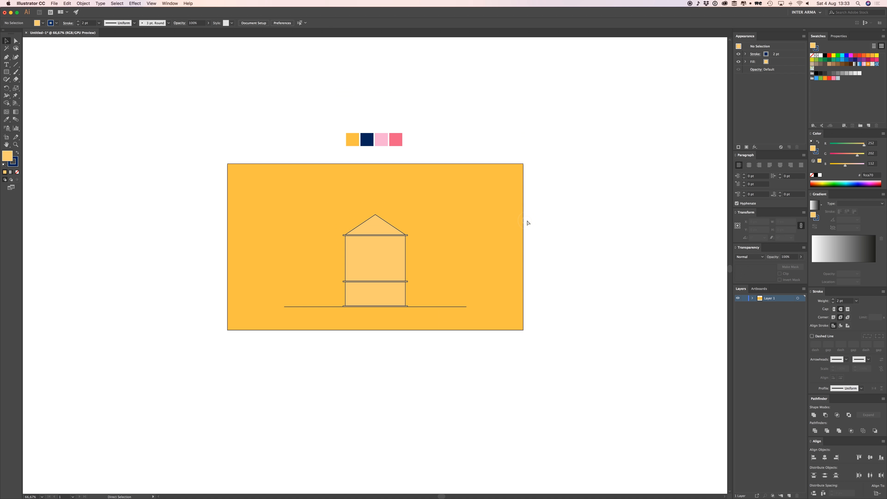
pyautogui.press('super+plus')
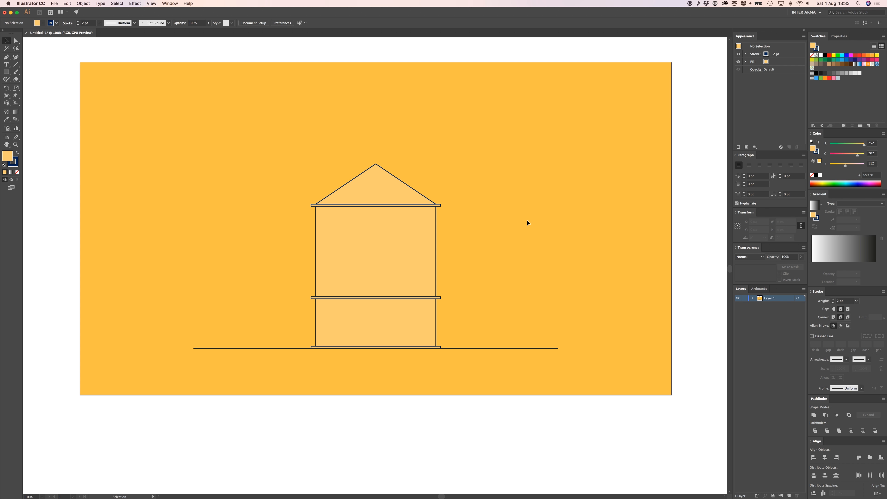
# Step: Draw a small upright rectangle as a chimney over the lower part of the roof's left slope
pyautogui.scroll(2, 527, 223)
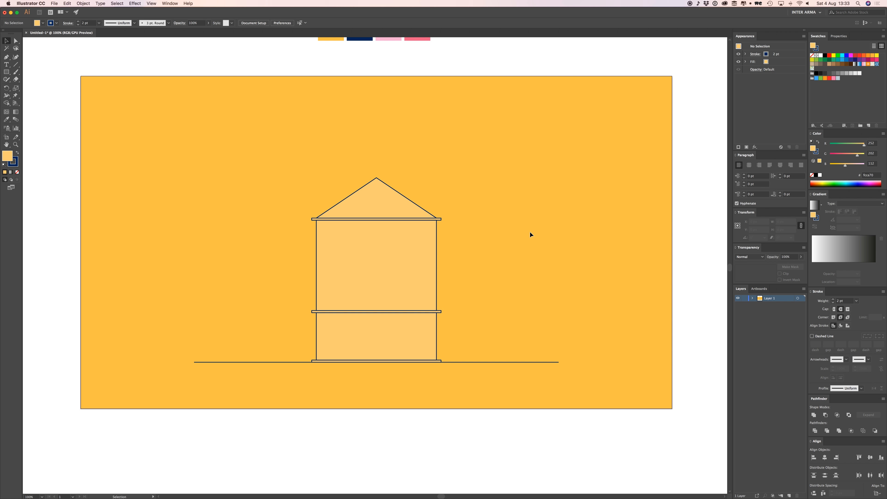
pyautogui.scroll(2, 469, 164)
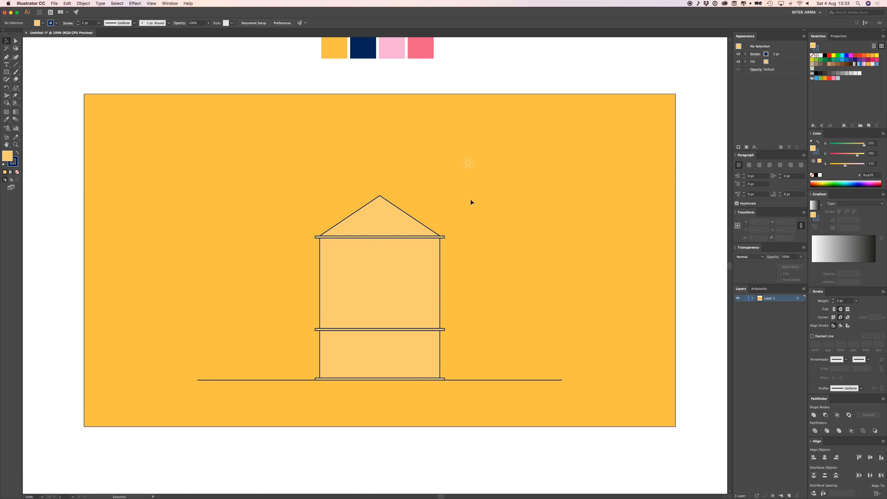
pyautogui.moveTo(326, 206); pyautogui.dragTo(348, 240)
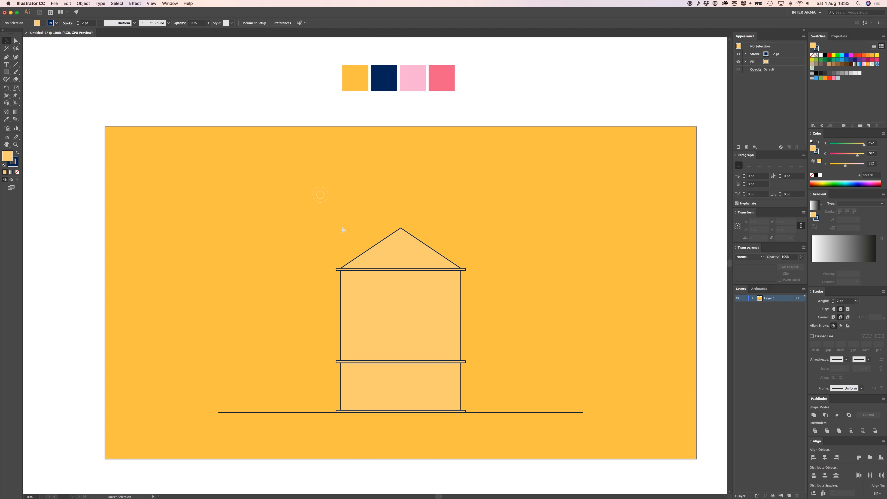
pyautogui.press('super+plus')
pyautogui.press('super+plus')
pyautogui.press('super+plus')
pyautogui.scroll(3, 344, 230)
pyautogui.press('m')
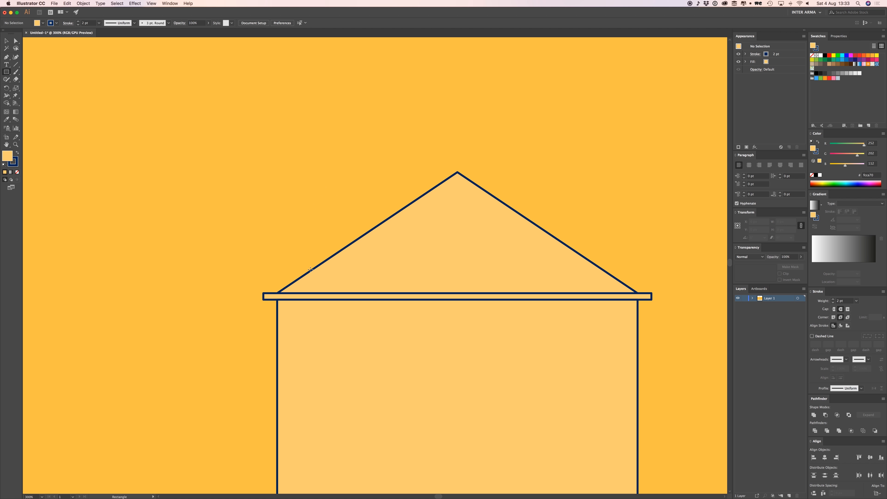
pyautogui.moveTo(314, 271); pyautogui.dragTo(336, 225)
pyautogui.press('v')
pyautogui.click(323, 195)
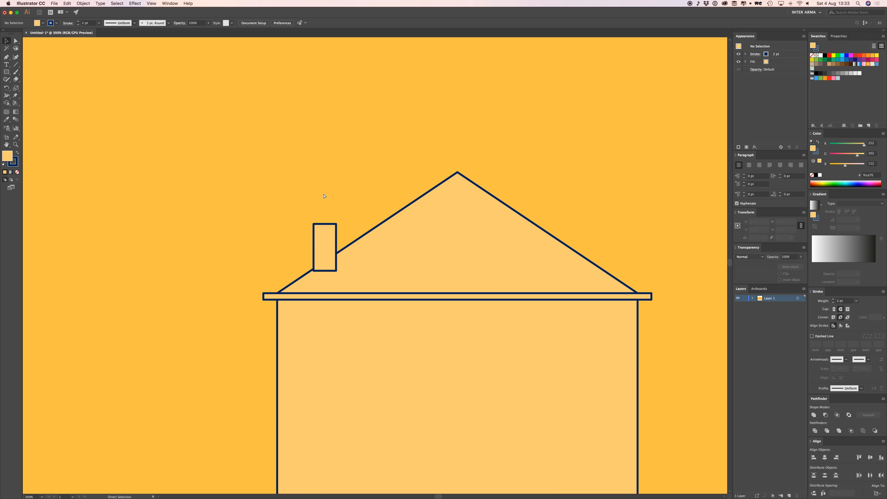
# Step: Cut the yellow background rectangle, leaving the house, ground line and colour swatches in place
pyautogui.press('super+plus')
pyautogui.press('super+minus')
pyautogui.press('super+minus')
pyautogui.press('super+minus')
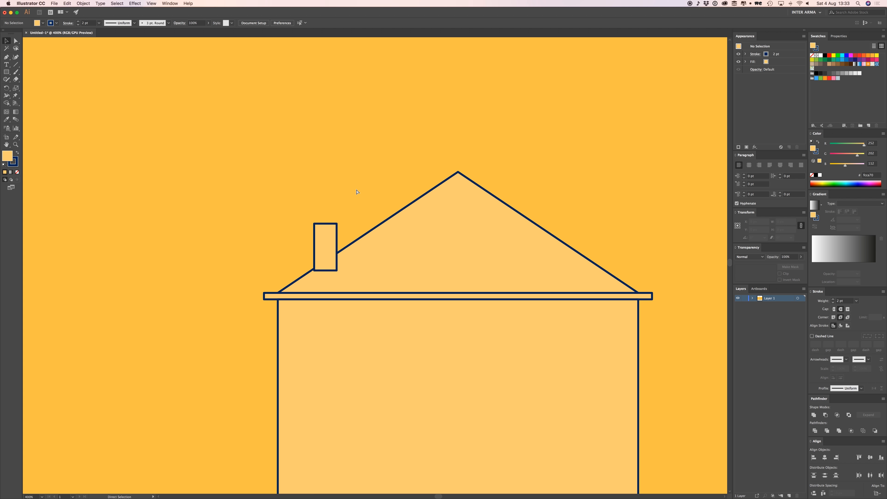
pyautogui.press('super+minus')
pyautogui.press('super+minus')
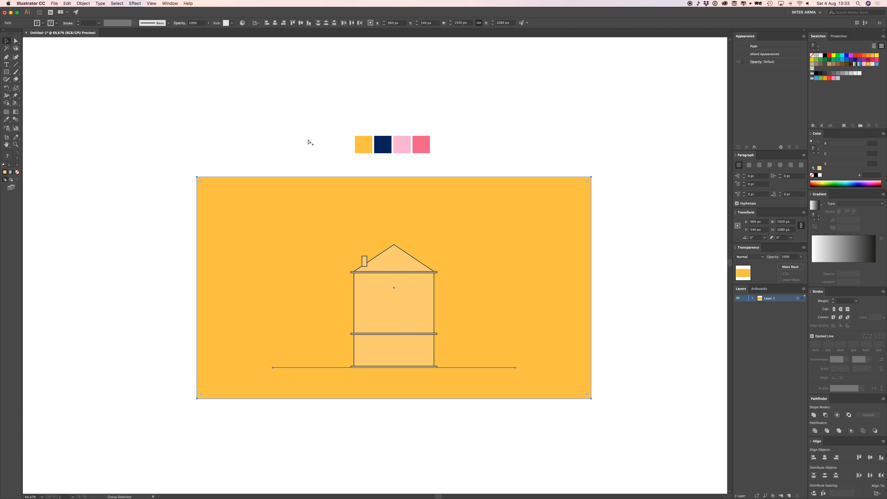
pyautogui.click(247, 195)
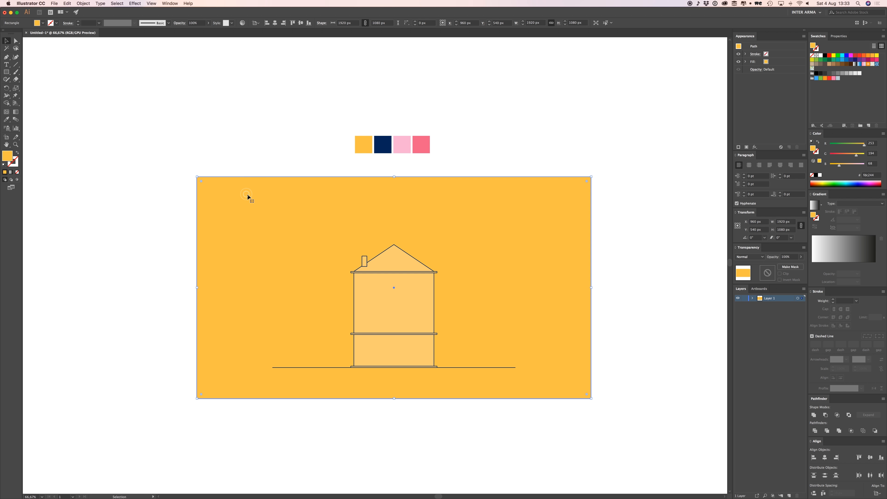
pyautogui.click(226, 134)
pyautogui.click(229, 200)
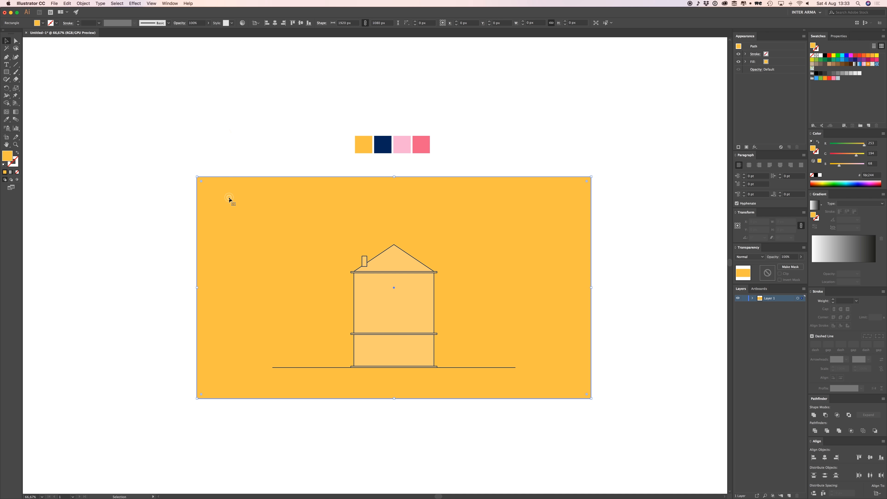
pyautogui.press('a')
pyautogui.press('Delete')
pyautogui.press('v')
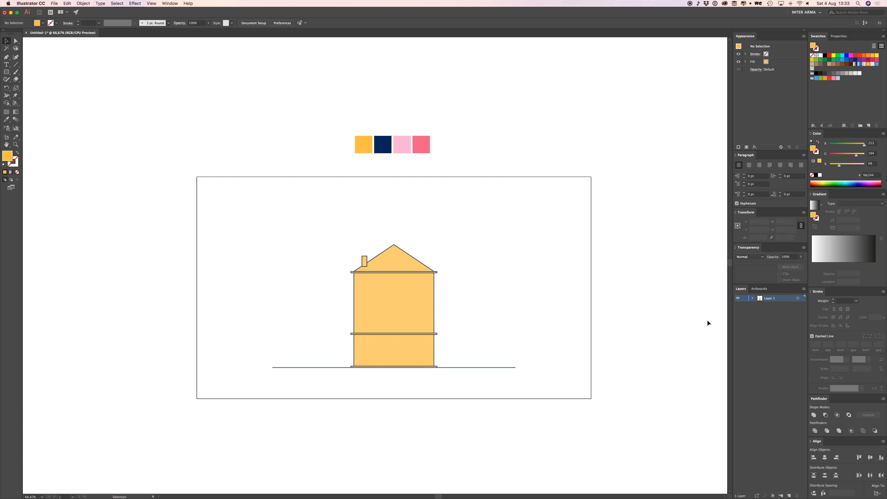
# Step: Paste the cut background in place on a new layer and move that layer beneath Layer 1
pyautogui.click(789, 495)
pyautogui.press('super+shift+v')
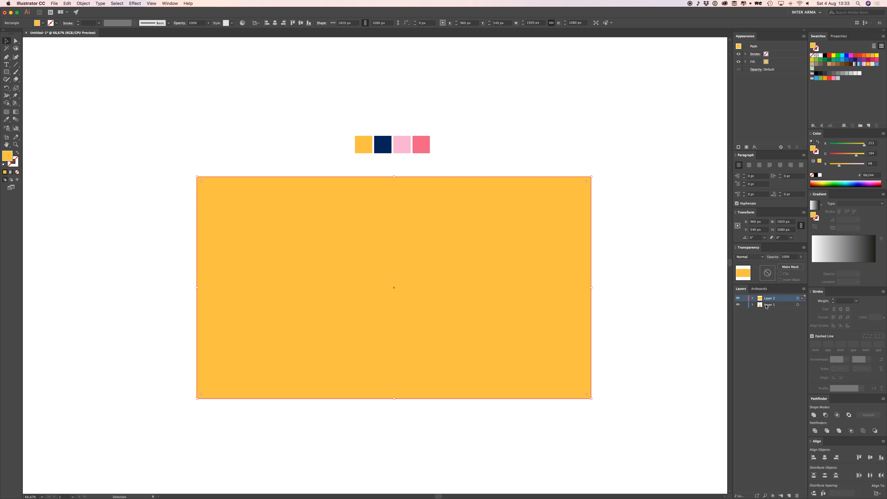
pyautogui.moveTo(771, 301); pyautogui.dragTo(748, 308)
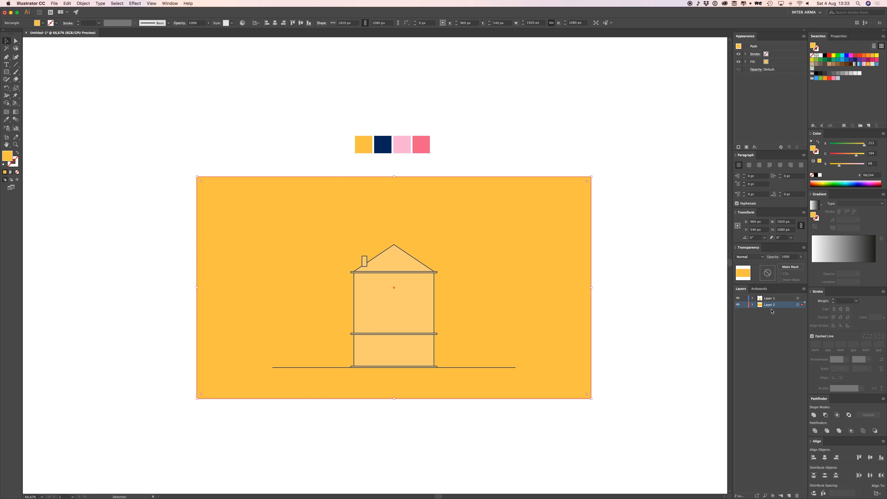
# Step: Lock the background's layer, testing whether the background can be selected with the lock on and off
pyautogui.click(745, 305)
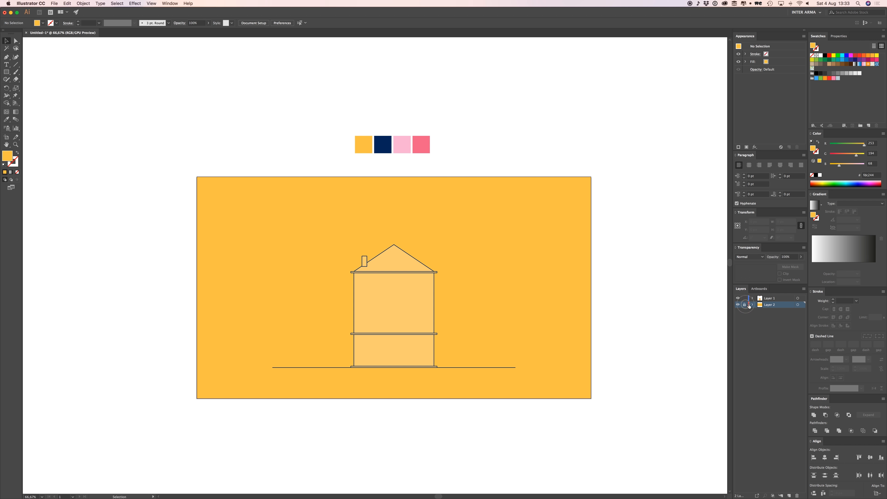
pyautogui.moveTo(553, 228); pyautogui.dragTo(611, 281)
pyautogui.click(746, 306)
pyautogui.click(536, 250)
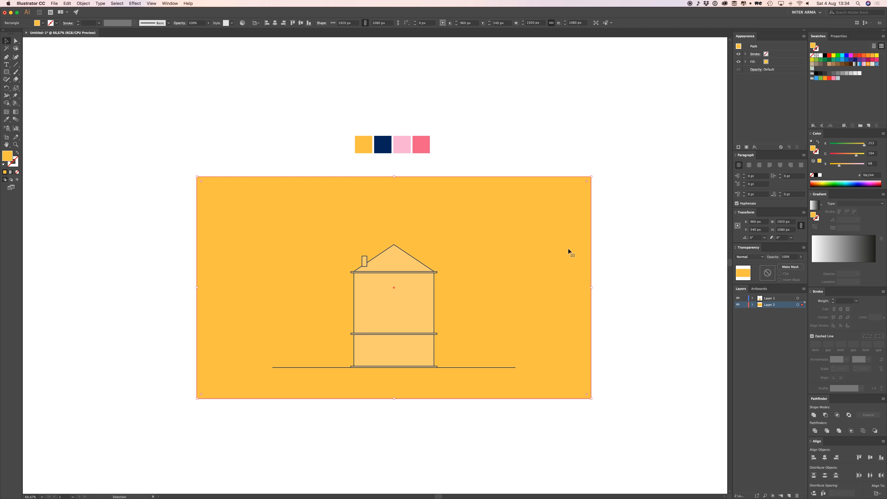
pyautogui.click(744, 305)
# Step: Make Layer 1 active and delete the existing chimney rectangle on the roof's left slope
pyautogui.press('space')
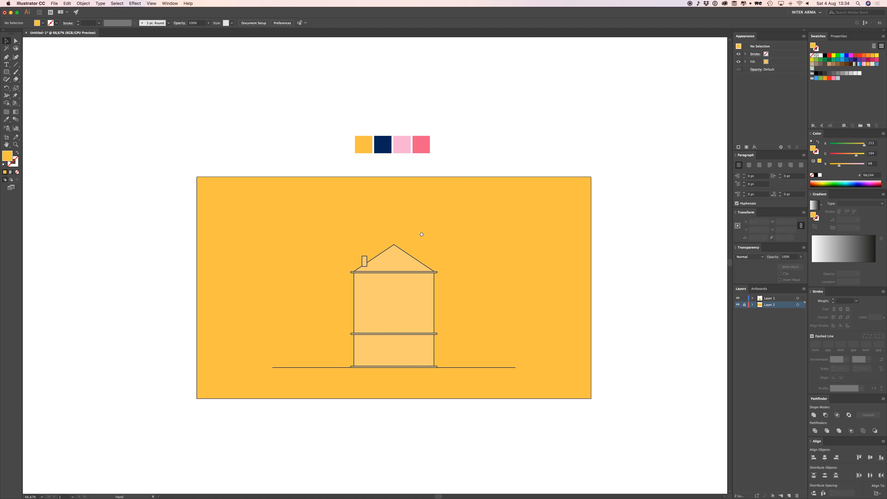
pyautogui.moveTo(422, 234); pyautogui.dragTo(436, 209)
pyautogui.press('super+=')
pyautogui.press('super+=')
pyautogui.press('space')
pyautogui.moveTo(378, 152); pyautogui.dragTo(380, 210)
pyautogui.press('super+=')
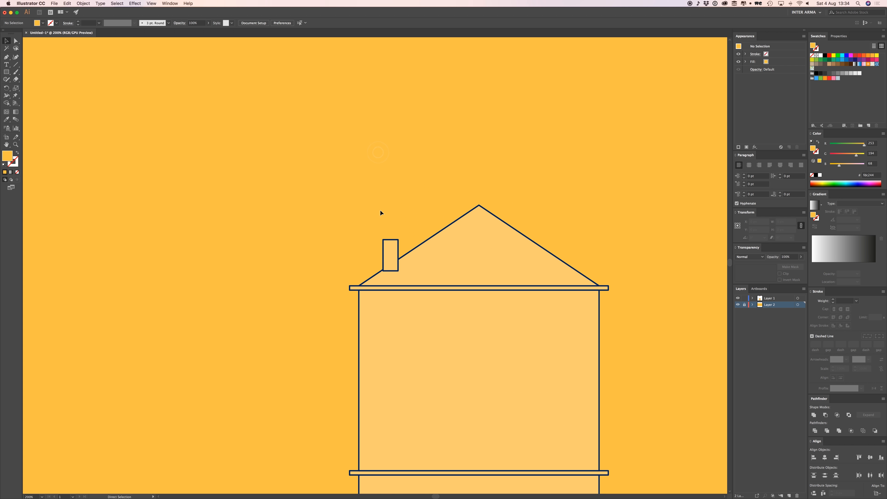
pyautogui.press('space')
pyautogui.click(775, 301)
pyautogui.click(481, 267)
pyautogui.click(410, 213)
pyautogui.click(394, 252)
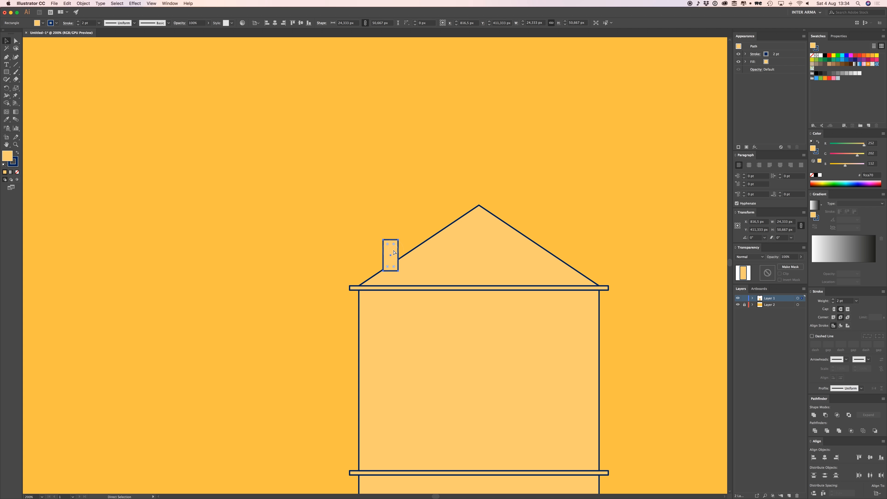
pyautogui.press('super+=')
pyautogui.press('Delete')
# Step: Draw a new upright chimney rectangle, about 26 × 55 px, over the lower part of the roof's left slope
pyautogui.press('m')
pyautogui.moveTo(361, 238); pyautogui.dragTo(390, 292)
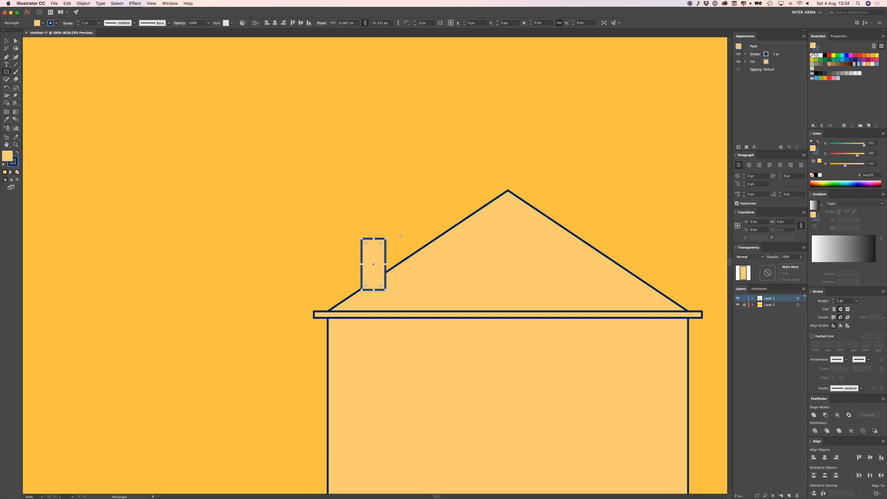
pyautogui.press('v')
pyautogui.click(434, 244)
pyautogui.click(418, 224)
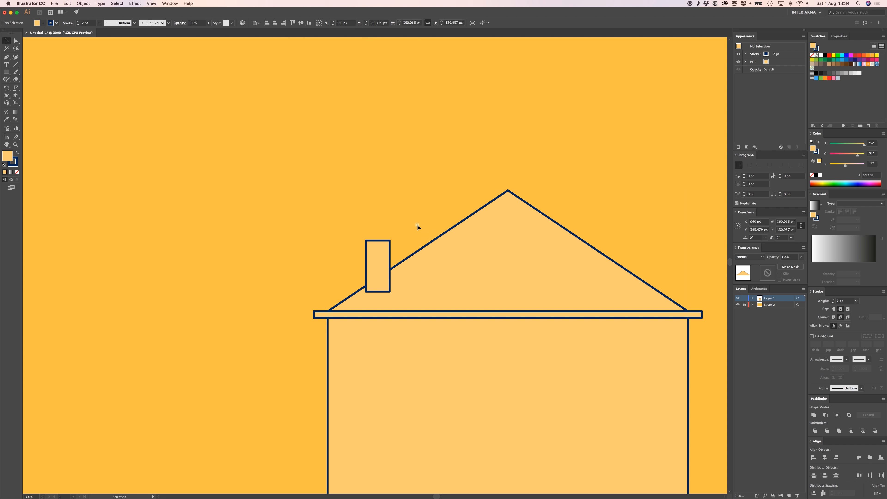
# Step: Send the chimney to the back of Layer 1, behind the roof, and check its place in the layer's stacking order
pyautogui.click(381, 255)
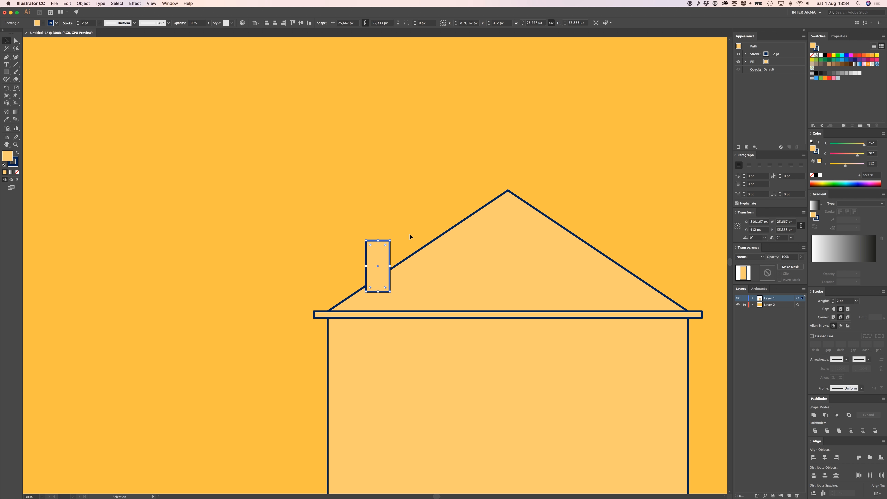
pyautogui.press('a')
pyautogui.moveTo(410, 237); pyautogui.dragTo(726, 237)
pyautogui.moveTo(585, 236); pyautogui.dragTo(162, 240)
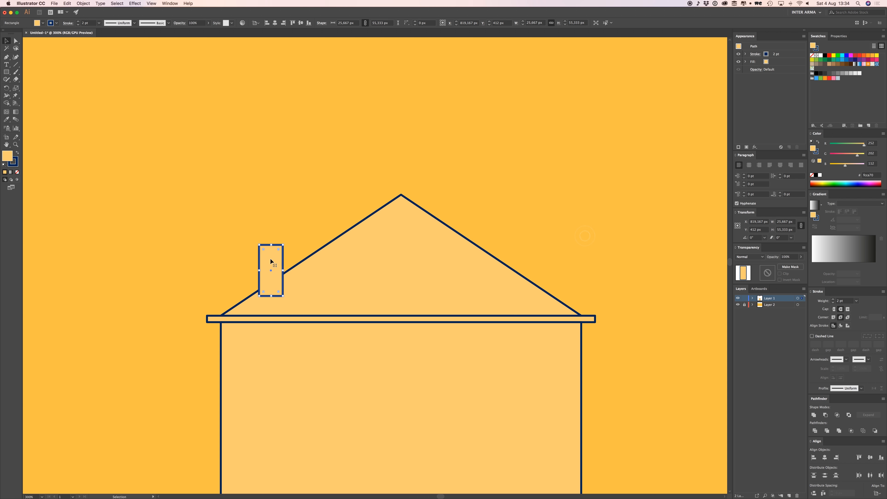
pyautogui.rightClick(271, 261)
pyautogui.moveTo(307, 353)
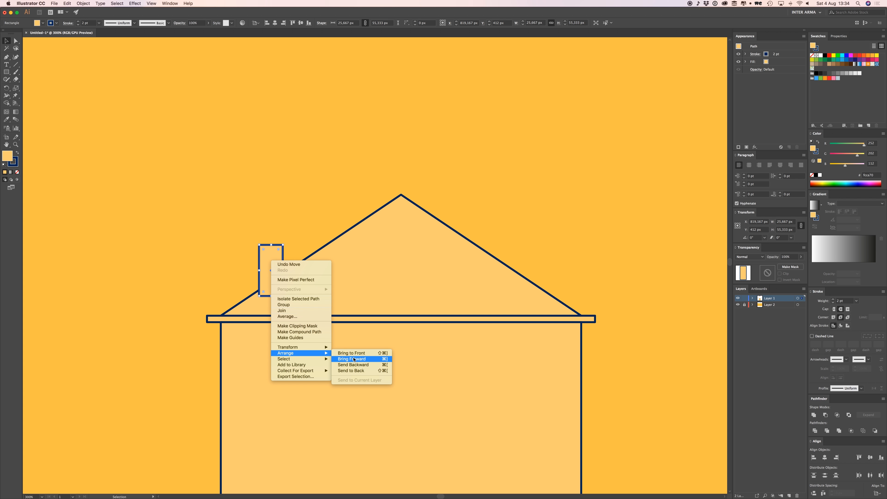
pyautogui.click(362, 371)
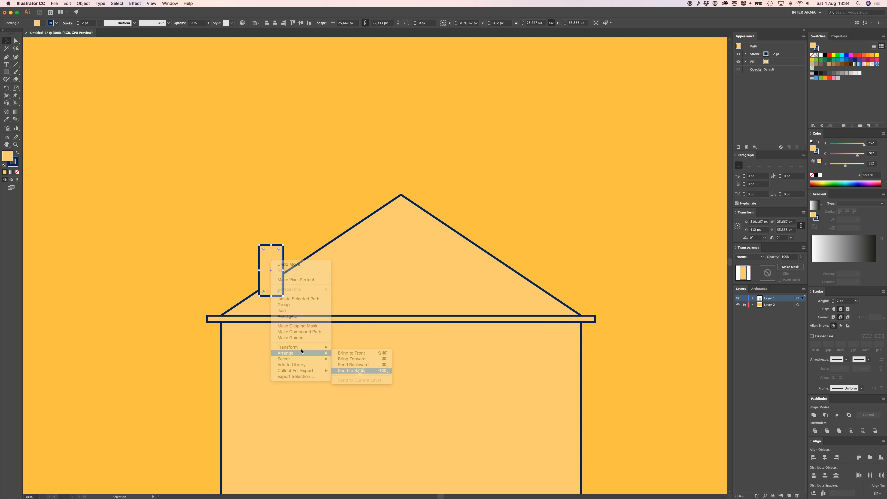
pyautogui.click(752, 298)
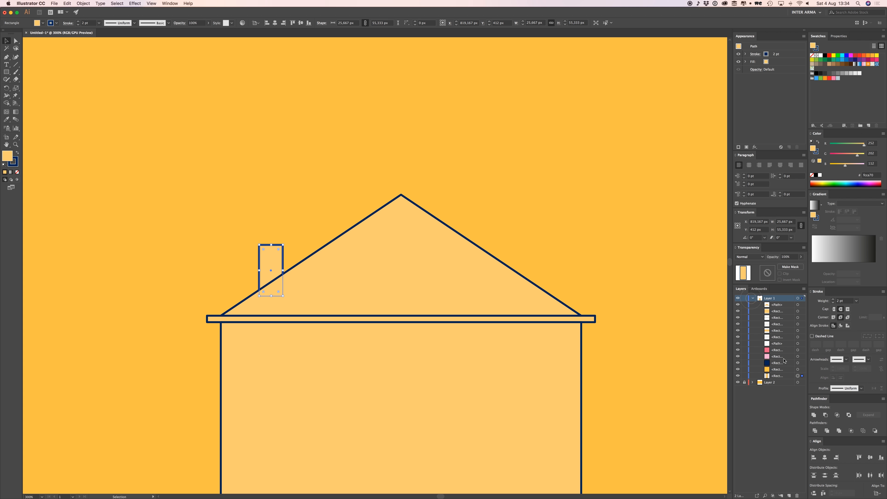
pyautogui.click(781, 378)
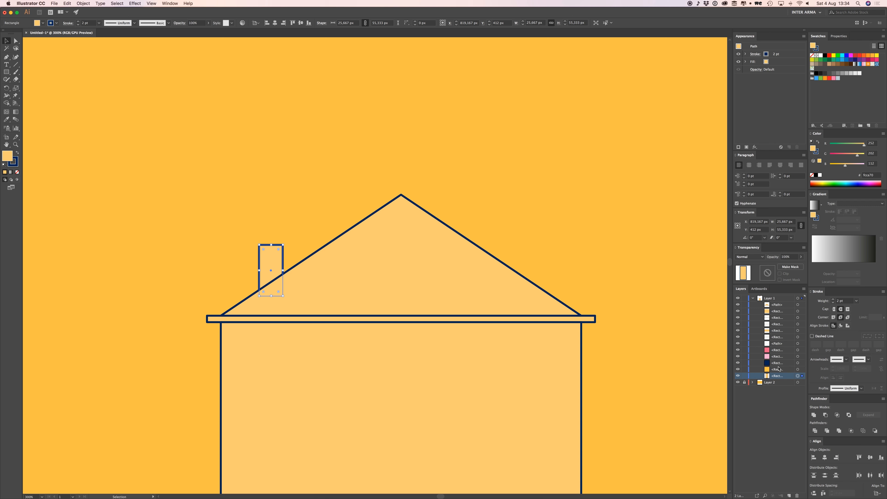
pyautogui.click(753, 298)
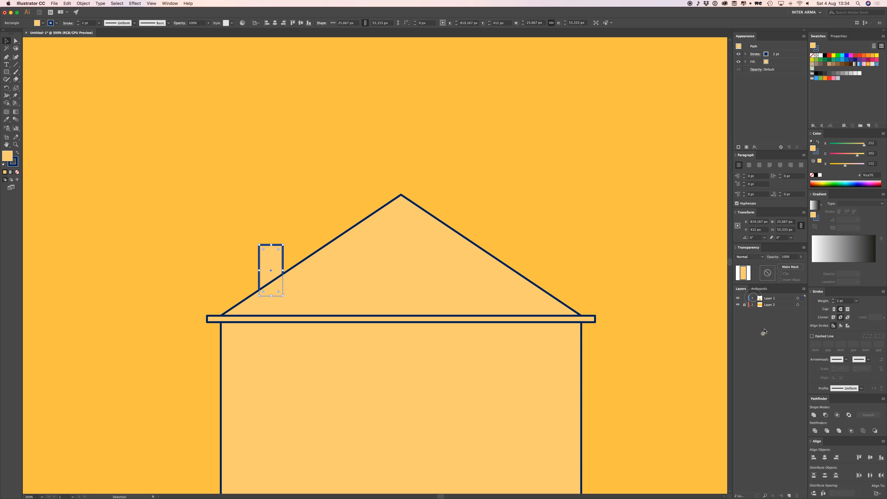
# Step: Add a flat cap rectangle about 38 × 10 px, overhanging both sides, on top of the chimney
pyautogui.click(602, 228)
pyautogui.scroll(1, 295, 275)
pyautogui.scroll(1, 311, 236)
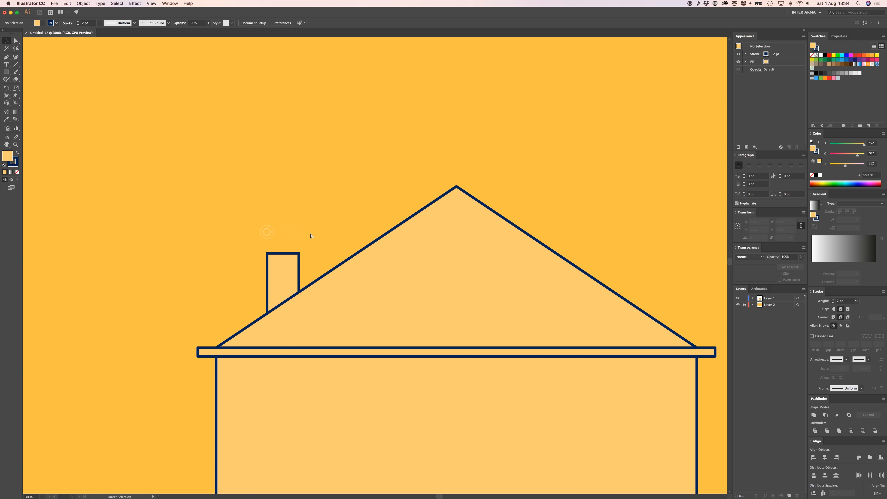
pyautogui.moveTo(283, 279); pyautogui.dragTo(307, 248)
pyautogui.click(318, 227)
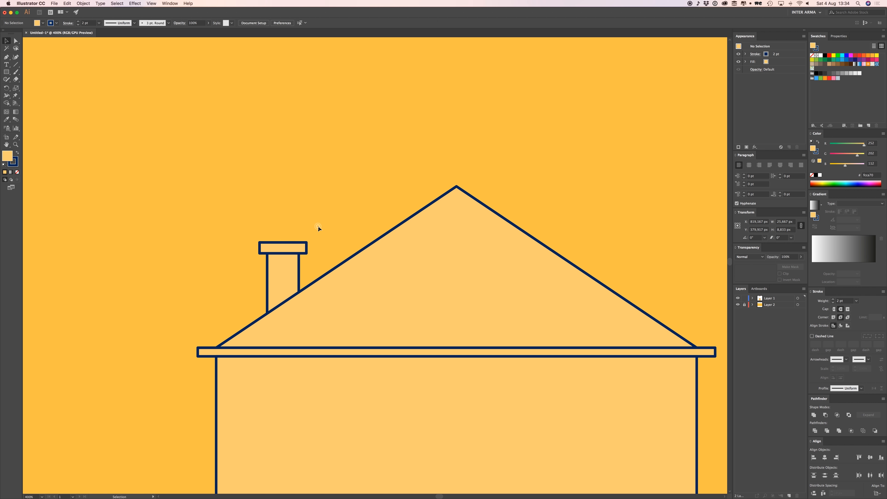
# Step: Seat the cap flush and centred on the chimney's top edge, undoing the last small adjustment
pyautogui.click(293, 245)
pyautogui.press('super+equal')
pyautogui.moveTo(378, 258); pyautogui.dragTo(376, 257)
pyautogui.keyDown('shift'); pyautogui.click(390, 297); pyautogui.keyUp('shift')
pyautogui.moveTo(390, 297); pyautogui.dragTo(388, 321)
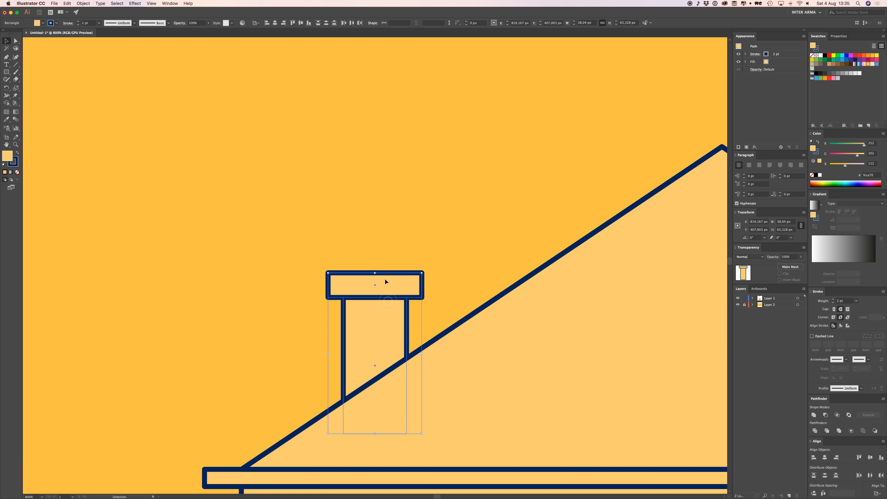
pyautogui.click(376, 240)
pyautogui.click(400, 286)
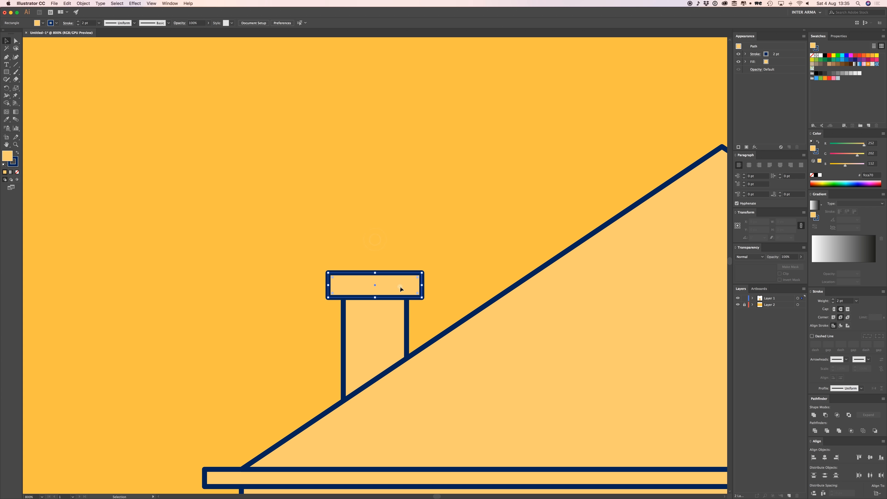
pyautogui.click(418, 278)
pyautogui.moveTo(415, 283); pyautogui.dragTo(415, 281)
pyautogui.press('super+plus')
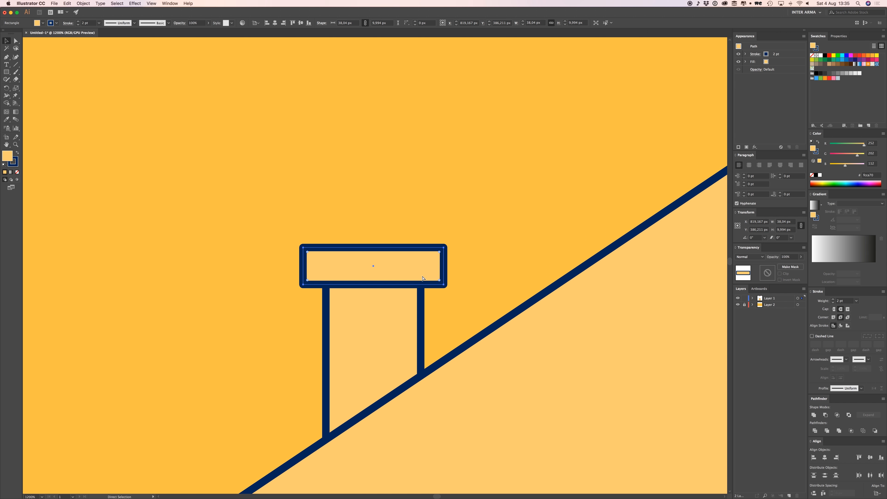
pyautogui.moveTo(461, 244)
pyautogui.mouseDown()
pyautogui.moveTo(444, 260)
pyautogui.moveTo(461, 245)
pyautogui.mouseUp()
pyautogui.click(515, 252)
pyautogui.press('super+z')
pyautogui.click(492, 223)
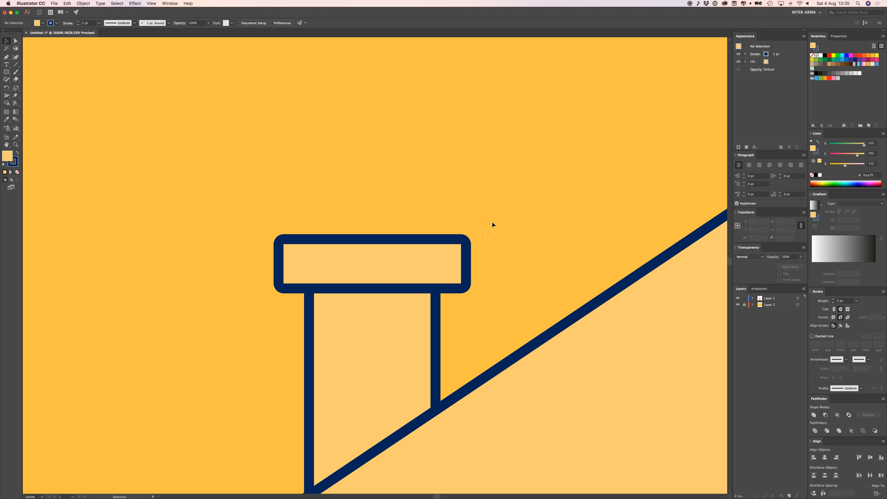
# Step: Examine the capped chimney's proportions against the roof and the upper storey
pyautogui.press('super+minus')
pyautogui.press('super+minus')
pyautogui.press('super+minus')
pyautogui.press('super+minus')
pyautogui.press('super+minus')
pyautogui.press('super+minus')
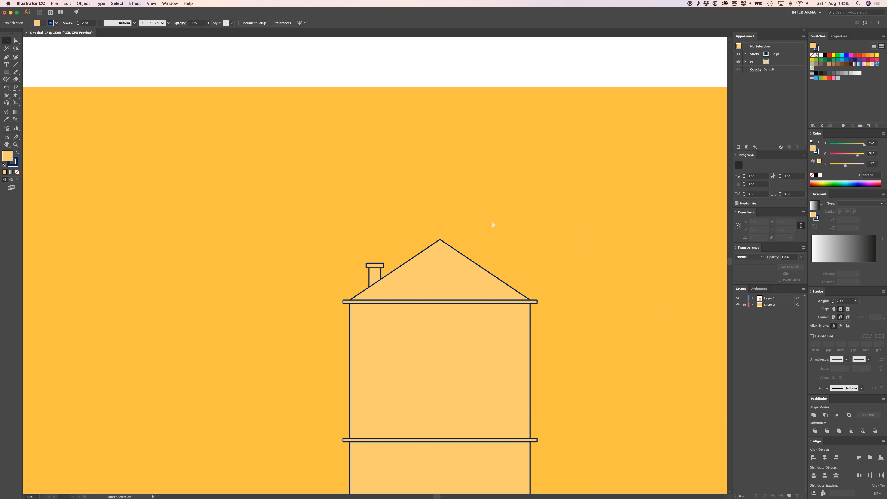
pyautogui.press('super+equal')
pyautogui.press('super+equal')
pyautogui.press('super+equal')
pyautogui.press('super+equal')
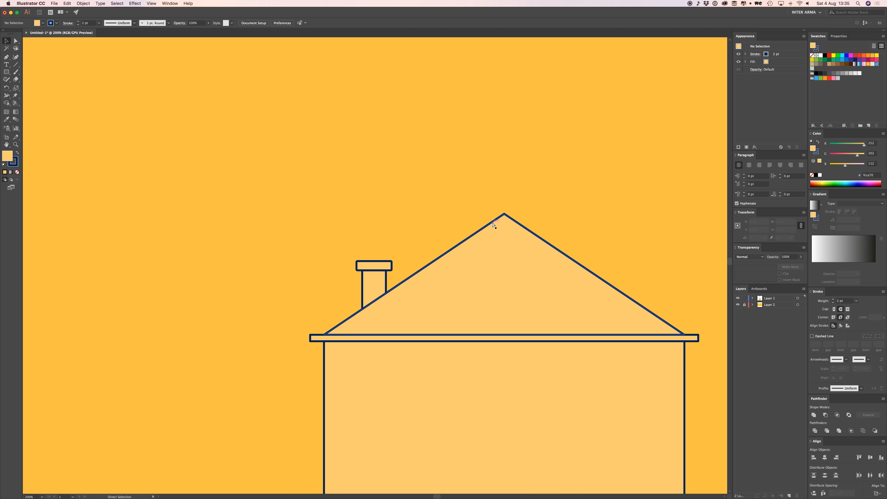
# Step: Narrow the chimney and its cap together, making the cap about 34 px wide while keeping it seated on the chimney
pyautogui.moveTo(399, 292); pyautogui.dragTo(402, 300)
pyautogui.moveTo(420, 253); pyautogui.dragTo(410, 268)
pyautogui.moveTo(287, 321); pyautogui.dragTo(356, 272)
pyautogui.press('super+minus')
pyautogui.press('super+minus')
pyautogui.press('super+minus')
pyautogui.moveTo(378, 212); pyautogui.dragTo(294, 249)
pyautogui.click(304, 234)
pyautogui.click(308, 280)
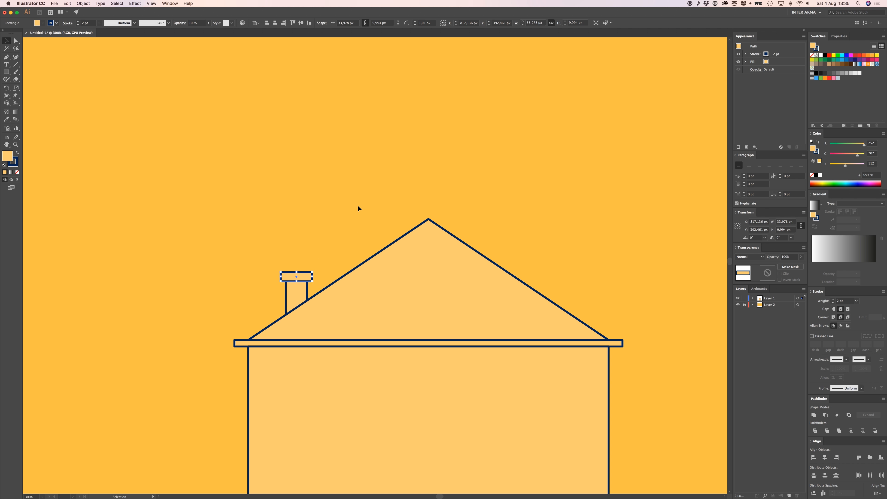
pyautogui.press('a')
pyautogui.press('super+minus')
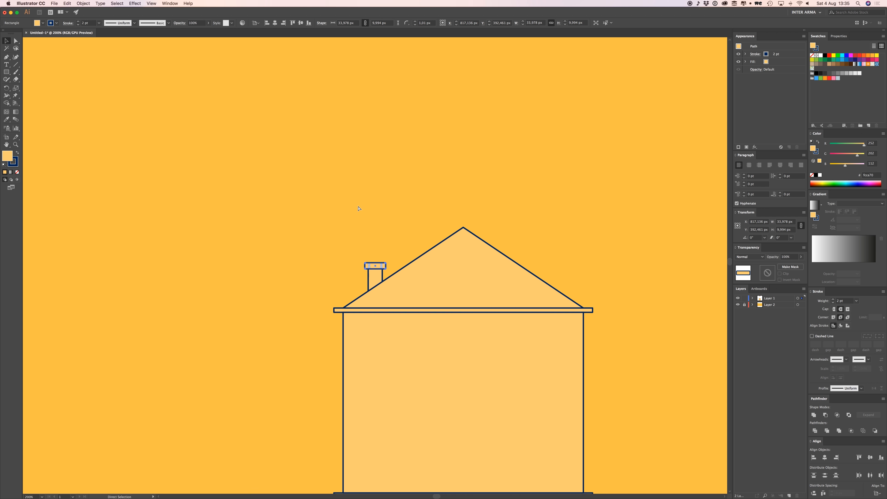
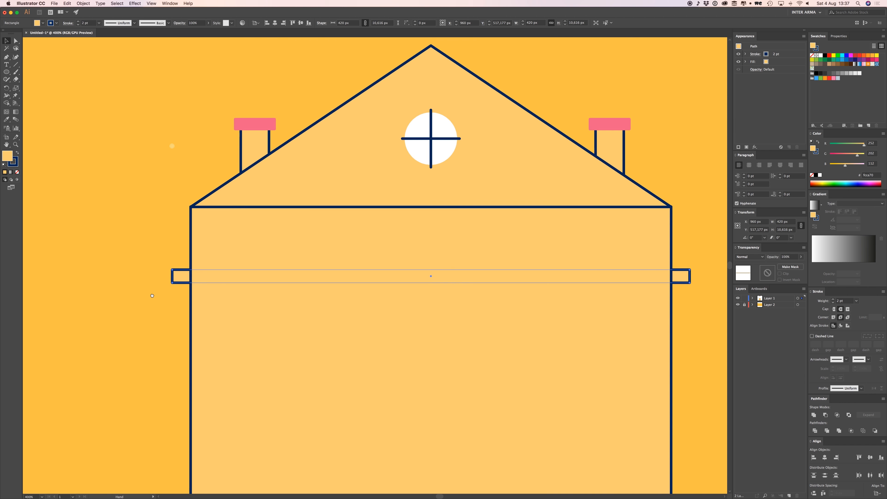
# Step: Move the roof with both chimneys and the round window straight up, leaving a gap above the upper storey
pyautogui.moveTo(643, 292); pyautogui.dragTo(642, 290)
pyautogui.moveTo(553, 284); pyautogui.dragTo(552, 247)
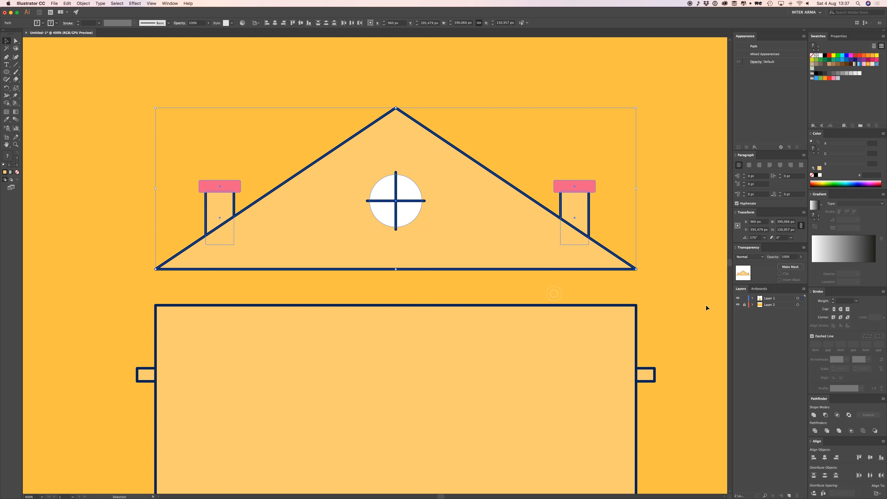
pyautogui.click(705, 302)
# Step: Move the 420 px wide strip up so its lower edge sits flush on the upper storey's top edge
pyautogui.moveTo(147, 373); pyautogui.dragTo(476, 273)
pyautogui.press('super+plus')
pyautogui.press('super+plus')
pyautogui.moveTo(267, 272); pyautogui.dragTo(363, 266)
pyautogui.click(145, 248)
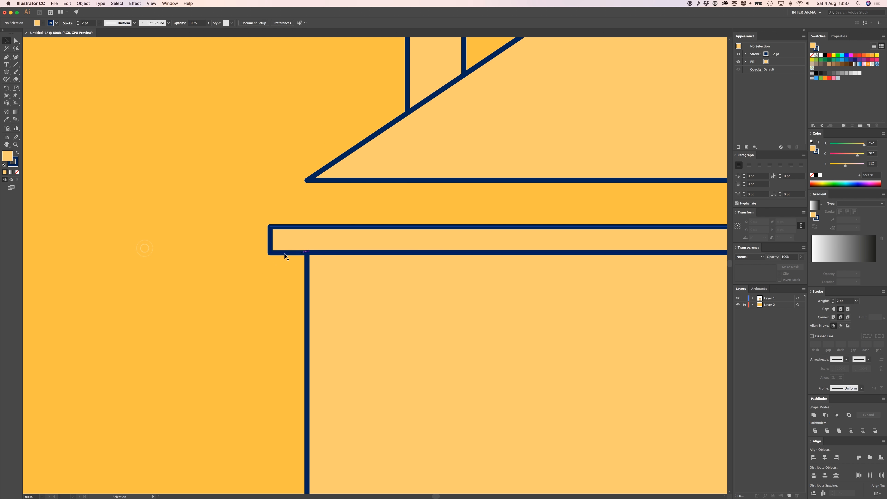
pyautogui.moveTo(287, 253)
pyautogui.mouseDown()
pyautogui.moveTo(286, 237)
pyautogui.moveTo(295, 245)
pyautogui.mouseUp()
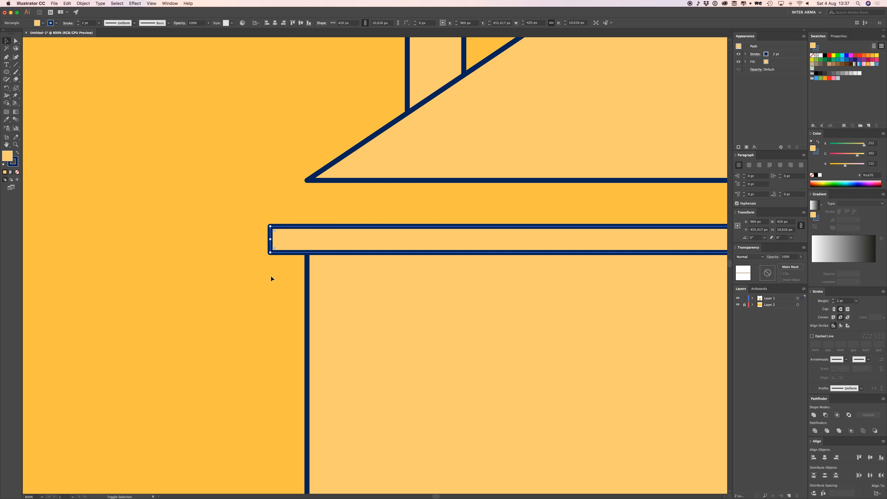
# Step: Move the roof with both chimneys and the round window straight down to sit on the top strip
pyautogui.click(272, 277)
pyautogui.press('super+minus')
pyautogui.press('super+minus')
pyautogui.press('super+minus')
pyautogui.moveTo(344, 194); pyautogui.dragTo(223, 227)
pyautogui.click(289, 267)
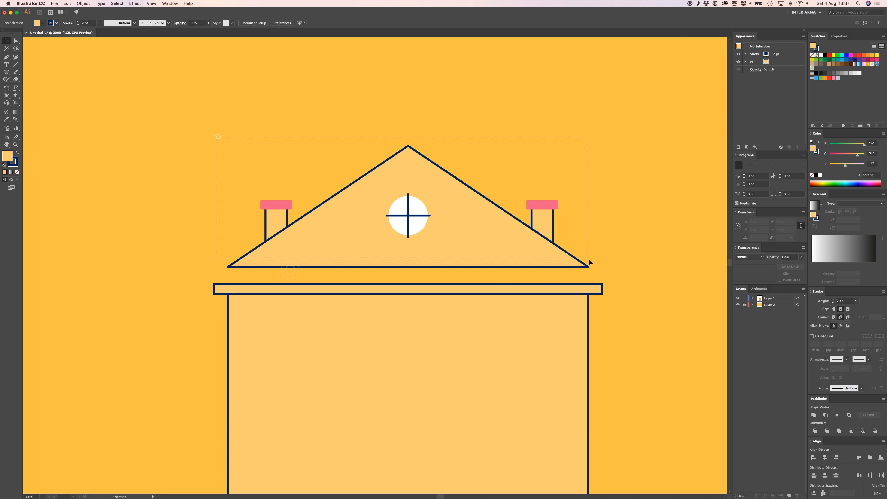
pyautogui.moveTo(527, 252); pyautogui.dragTo(528, 267)
pyautogui.click(331, 148)
pyautogui.press('super+minus')
pyautogui.press('super+minus')
pyautogui.press('super+minus')
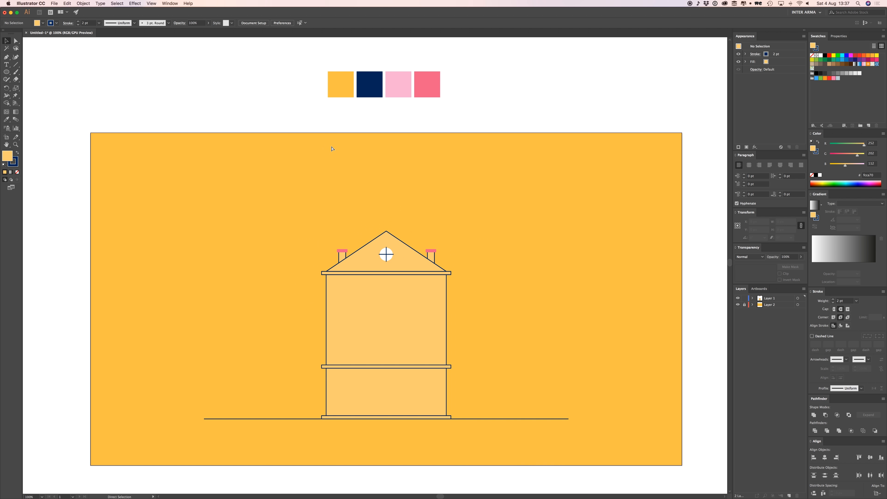
# Step: Narrow all three horizontal strips together to a width of 411 px, keeping them centred on the house
pyautogui.moveTo(514, 331); pyautogui.dragTo(503, 297)
pyautogui.press('super+plus')
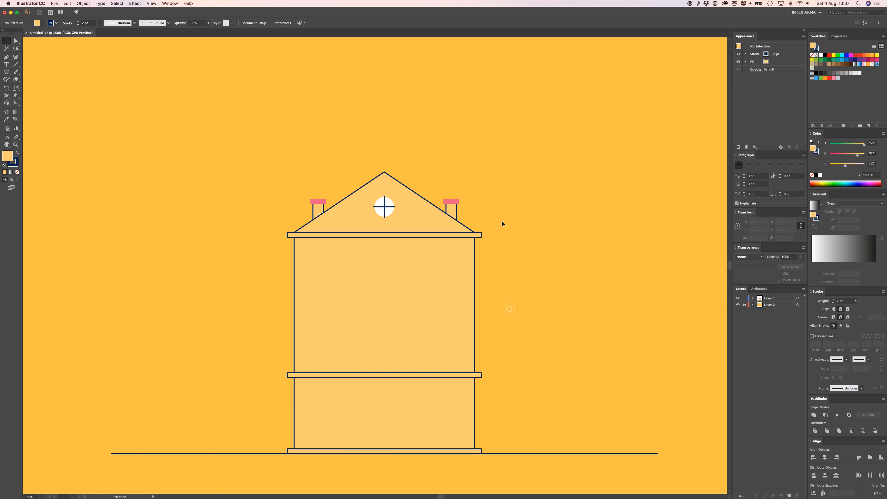
pyautogui.click(479, 452)
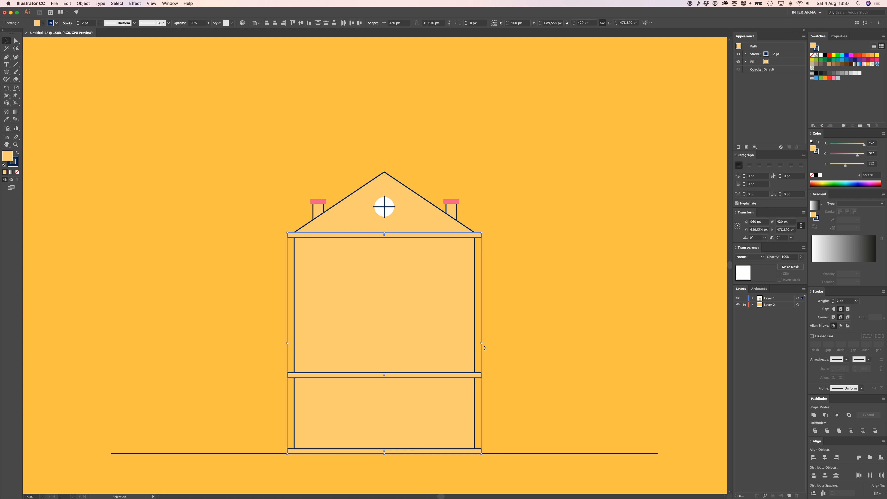
pyautogui.press('super+plus')
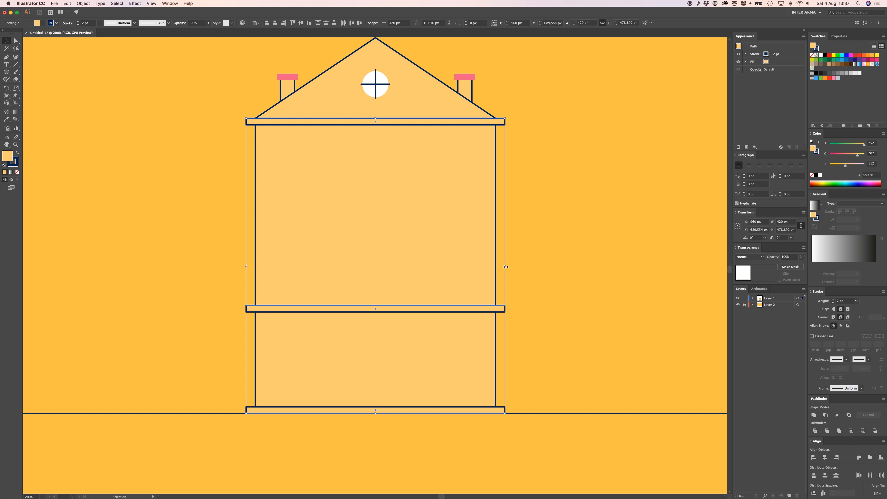
pyautogui.moveTo(505, 266); pyautogui.dragTo(504, 267)
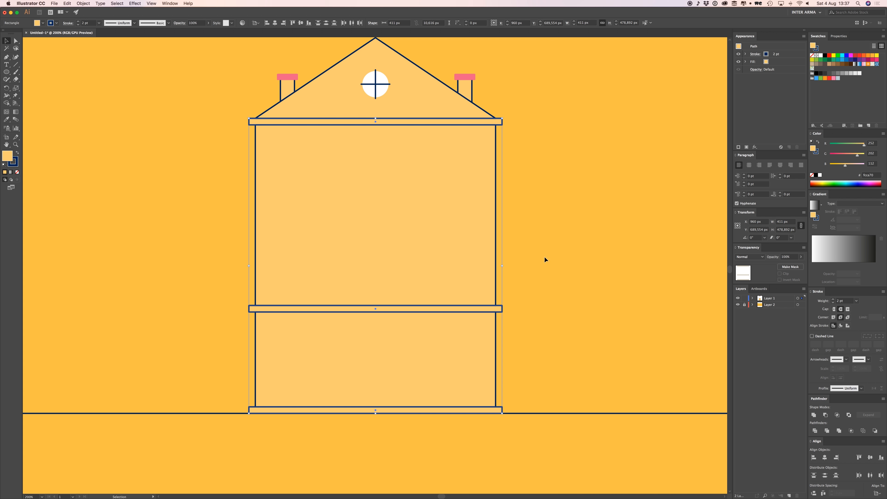
pyautogui.click(544, 256)
pyautogui.press('space')
pyautogui.moveTo(505, 210); pyautogui.dragTo(503, 228)
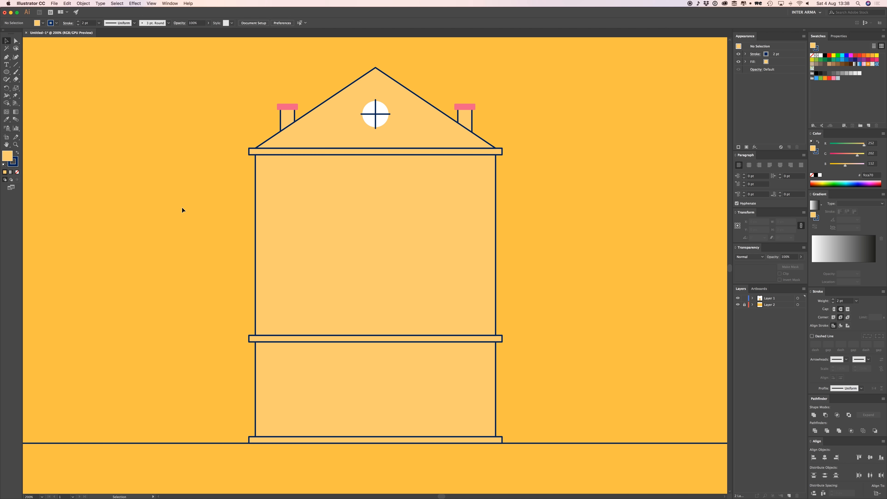
# Step: Draw an upright window rectangle about 56 px wide low in the upper storey and copy the round window's white fill onto it
pyautogui.press('super+equal')
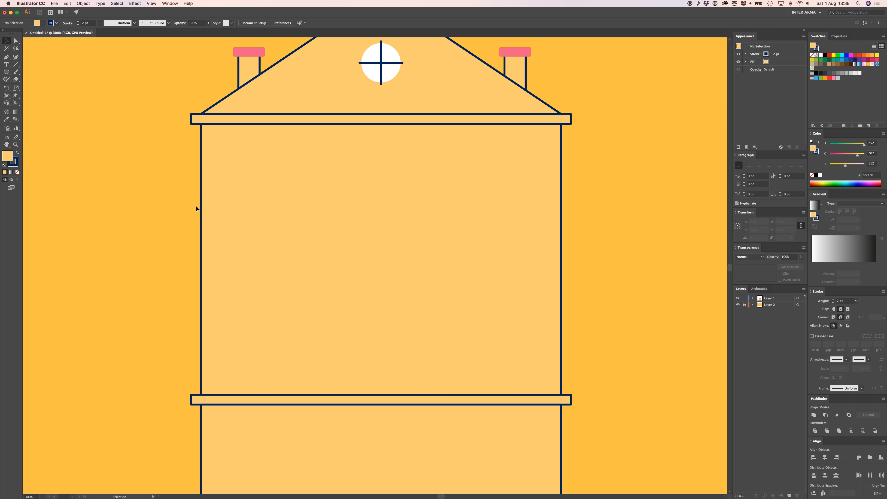
pyautogui.press('space')
pyautogui.moveTo(321, 323); pyautogui.dragTo(297, 317)
pyautogui.press('space')
pyautogui.moveTo(289, 231); pyautogui.dragTo(286, 245)
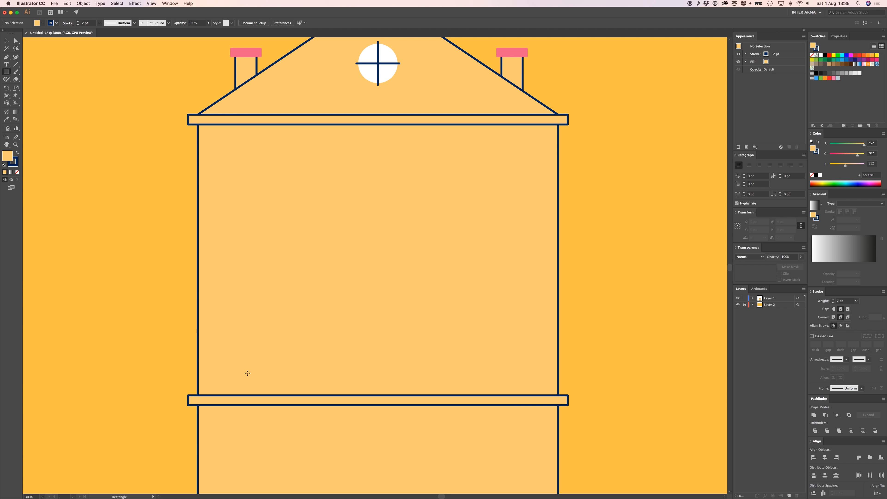
pyautogui.moveTo(246, 371)
pyautogui.mouseDown()
pyautogui.moveTo(279, 260)
pyautogui.moveTo(301, 282)
pyautogui.moveTo(298, 260)
pyautogui.mouseUp()
pyautogui.press('i')
pyautogui.click(364, 78)
pyautogui.press('b')
pyautogui.keyDown('super'); pyautogui.click(626, 291); pyautogui.keyUp('super')
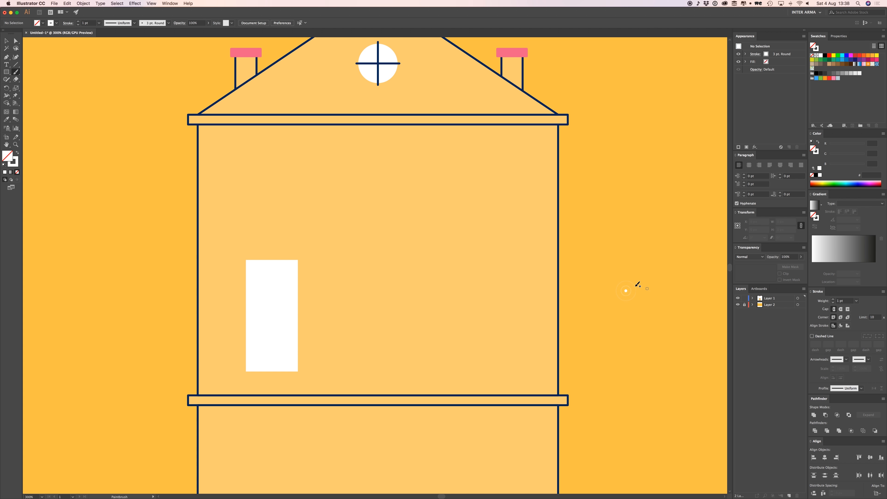
pyautogui.press('super+z')
pyautogui.keyDown('super'); pyautogui.click(621, 257); pyautogui.keyUp('super')
# Step: Move the white window rectangle slightly closer to the upper storey's left wall
pyautogui.press('v')
pyautogui.moveTo(271, 332); pyautogui.dragTo(266, 331)
pyautogui.click(124, 296)
# Step: Reuse the round window's navy 2 pt stroke to draw a vertical and a horizontal bar through the white window's centre
pyautogui.moveTo(135, 303); pyautogui.dragTo(200, 283)
pyautogui.press('super+equal')
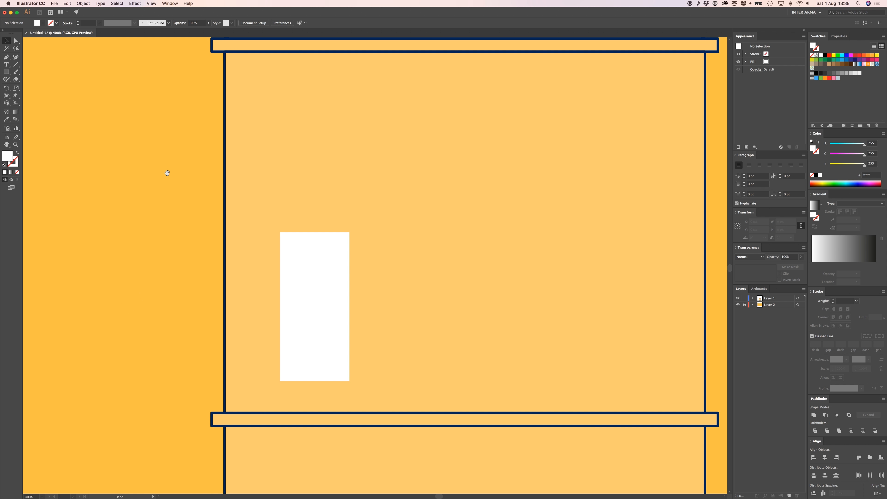
pyautogui.scroll(3, 168, 173)
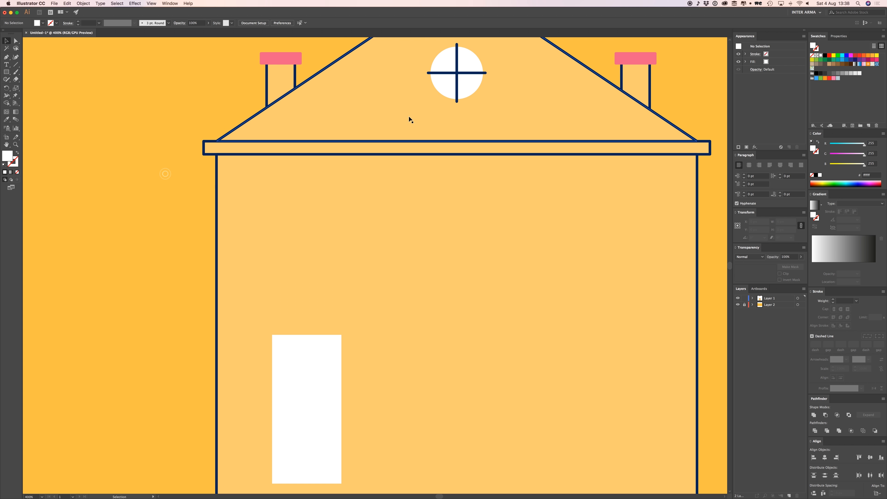
pyautogui.click(458, 84)
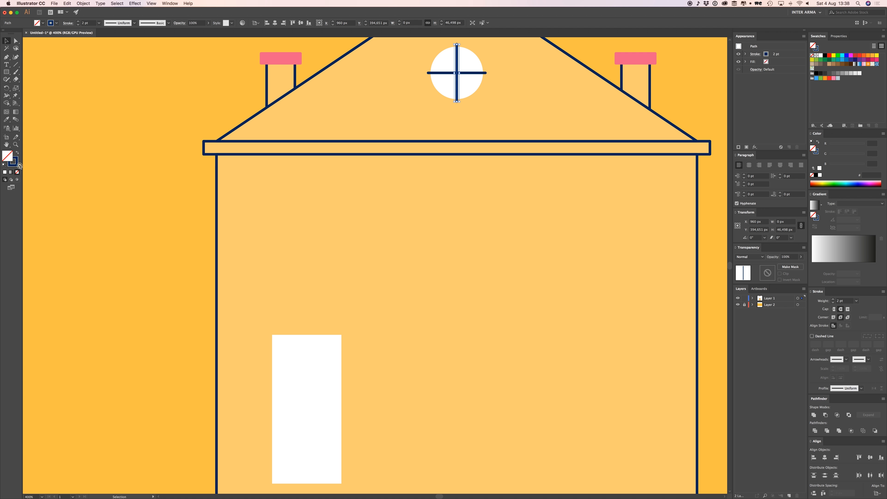
pyautogui.click(86, 165)
pyautogui.click(6, 57)
pyautogui.moveTo(159, 351); pyautogui.dragTo(166, 255)
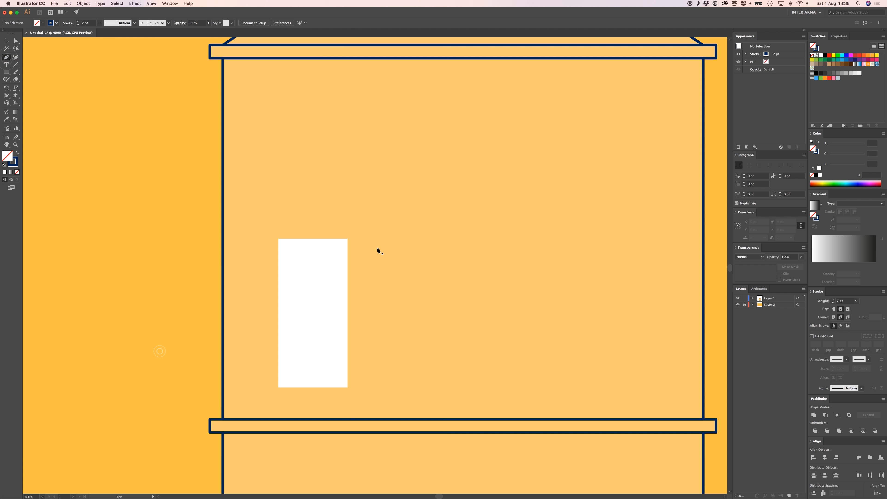
pyautogui.click(313, 239)
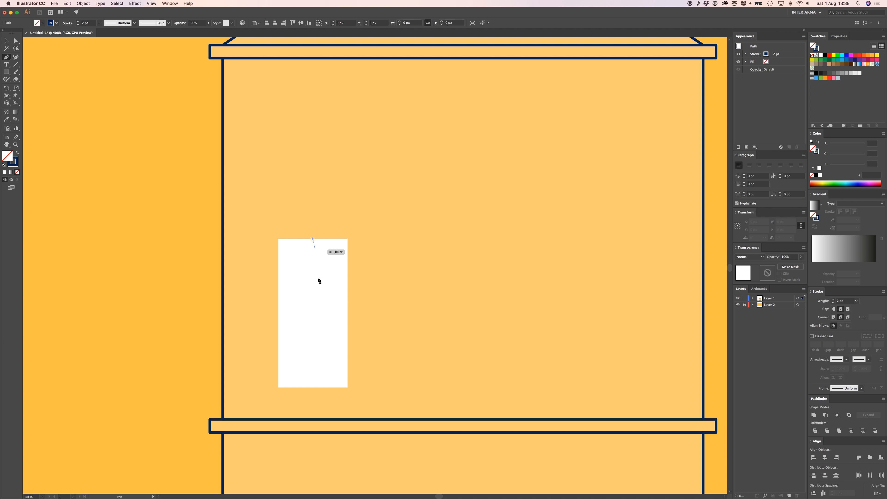
pyautogui.click(313, 387)
pyautogui.keyDown('super'); pyautogui.click(186, 311); pyautogui.keyUp('super')
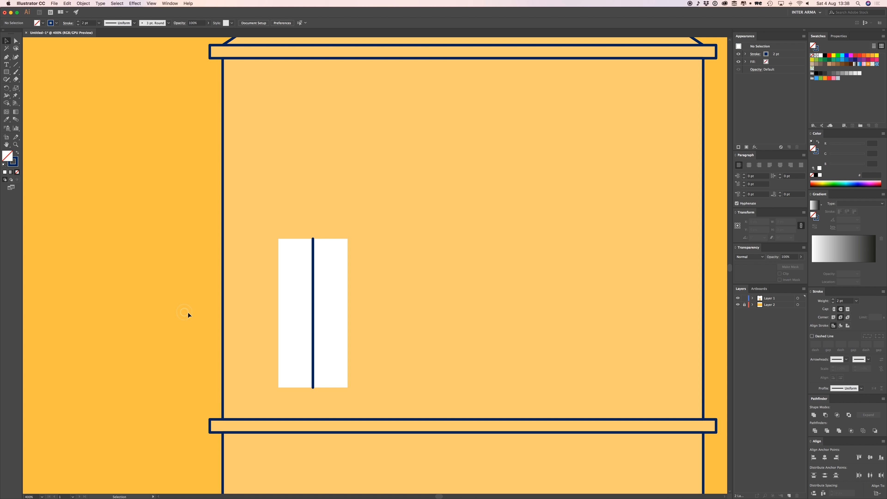
pyautogui.click(278, 314)
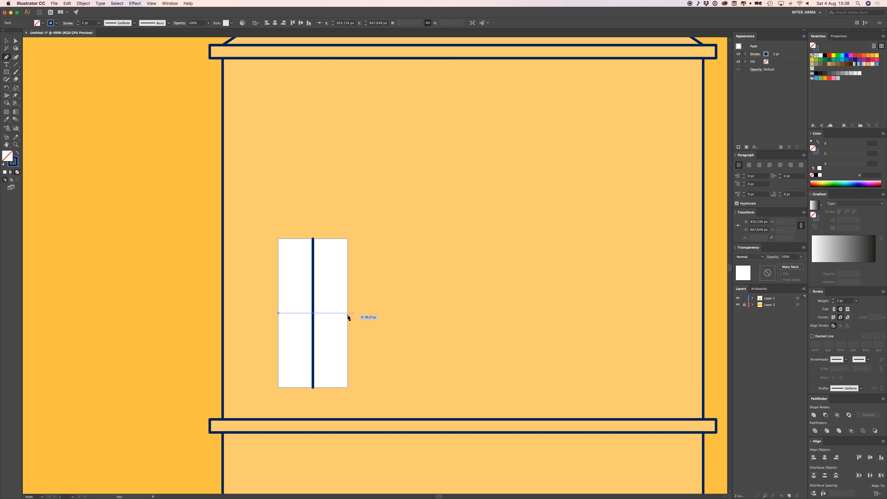
pyautogui.click(348, 313)
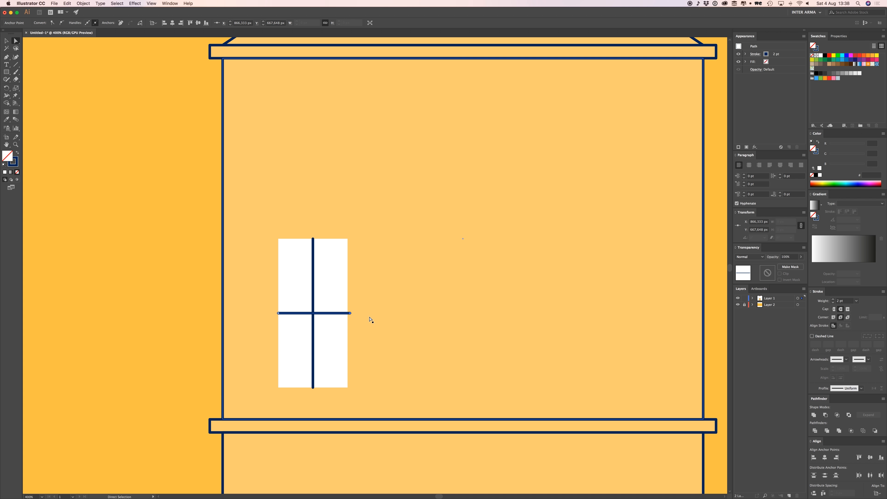
# Step: Extend the ends of both window bars about 2 px beyond the white rectangle's edges
pyautogui.click(278, 313)
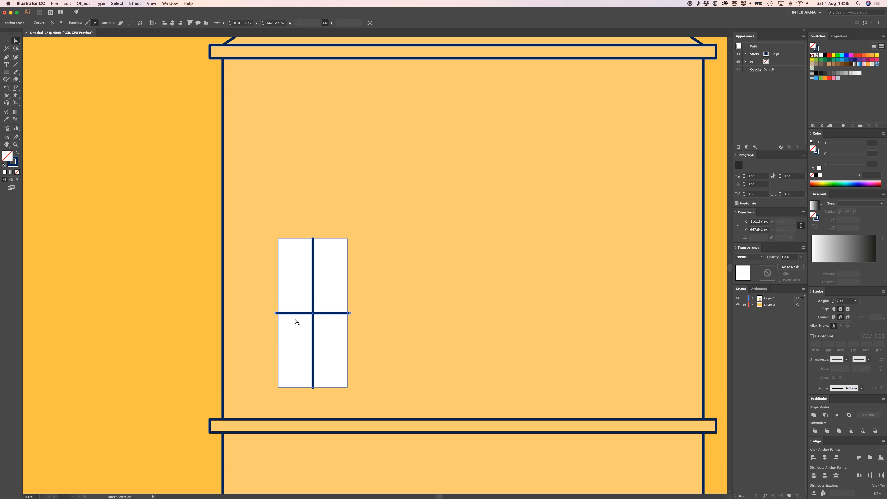
pyautogui.click(313, 239)
pyautogui.press('Up')
pyautogui.press('Up')
pyautogui.click(313, 389)
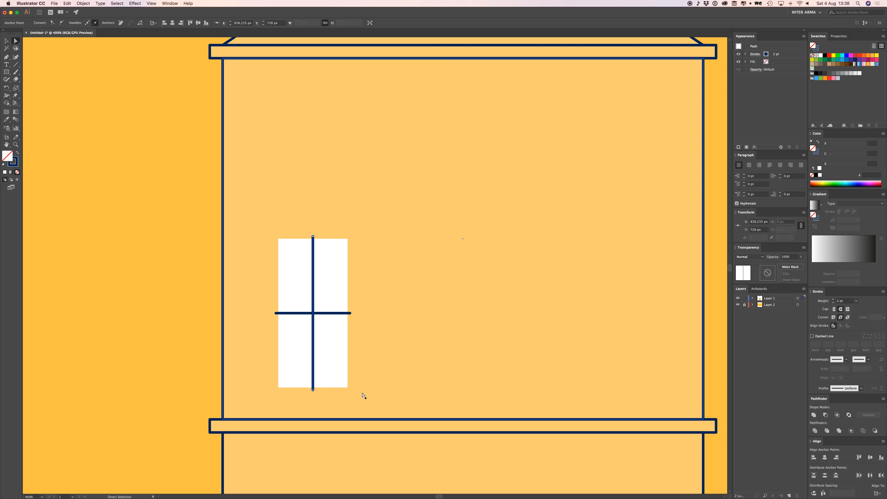
pyautogui.click(170, 296)
pyautogui.press('v')
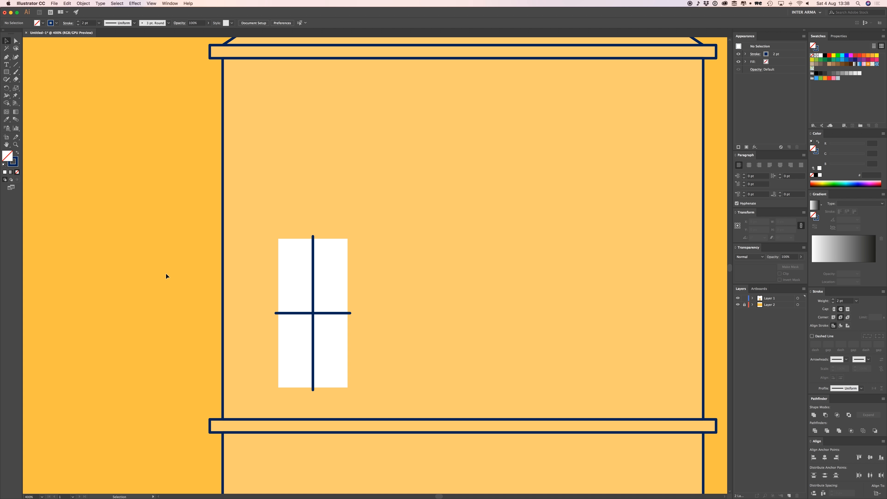
# Step: Group the white rectangle with its two crossing bars as one window
pyautogui.click(222, 231)
pyautogui.press('super+minus')
pyautogui.press('super+minus')
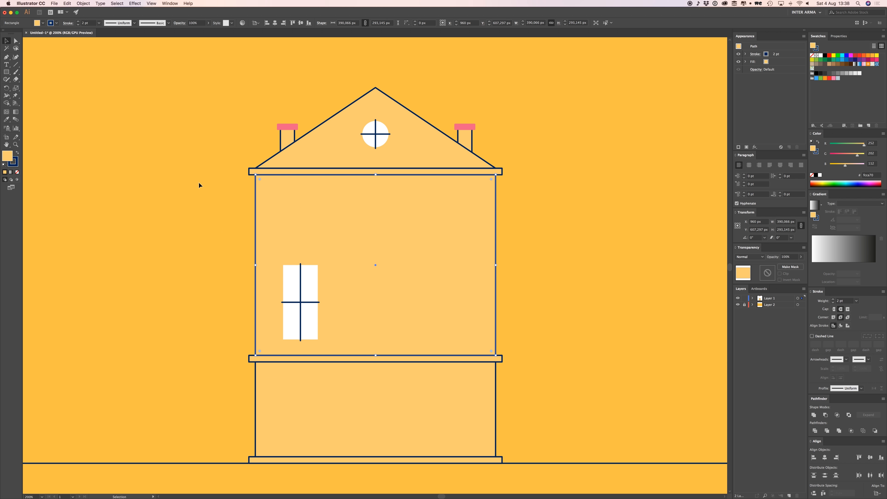
pyautogui.click(199, 182)
pyautogui.moveTo(268, 458); pyautogui.dragTo(267, 466)
pyautogui.click(230, 403)
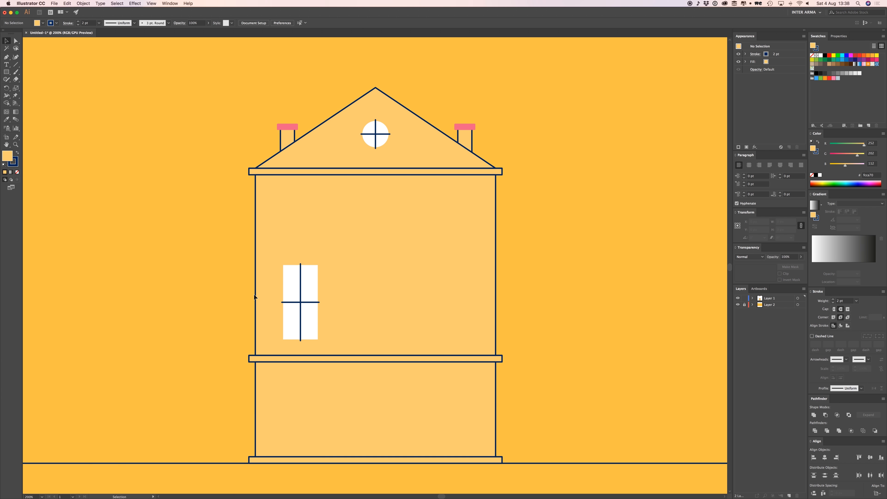
pyautogui.moveTo(352, 351); pyautogui.dragTo(352, 351)
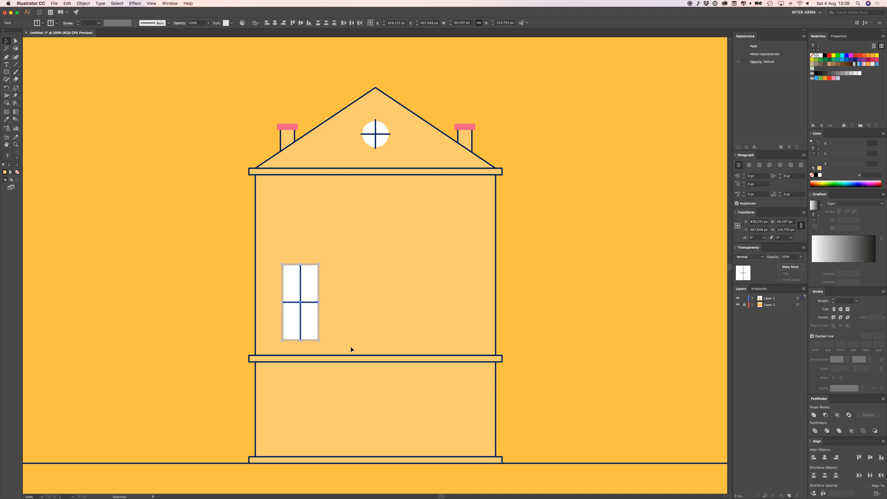
pyautogui.press('a')
pyautogui.press('super+g')
pyautogui.press('super+plus')
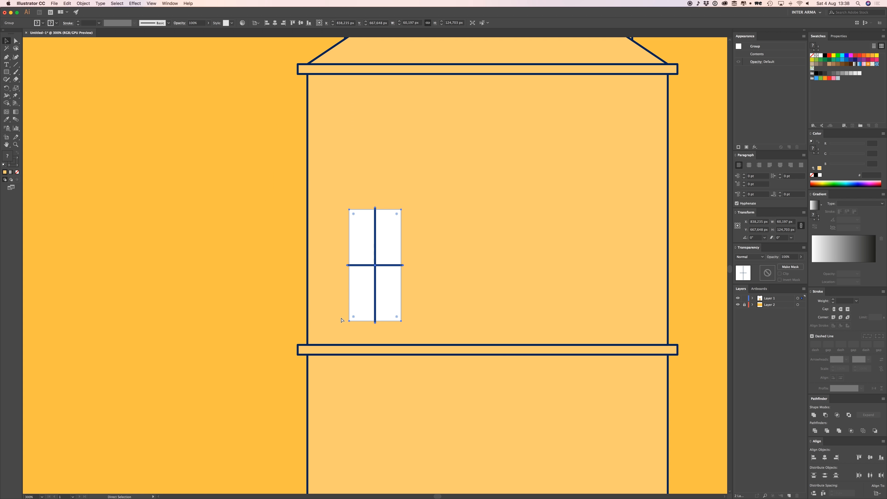
# Step: Shift the window slightly left and up, and duplicate it rightward into an evenly spaced row of four
pyautogui.click(320, 309)
pyautogui.moveTo(363, 307)
pyautogui.mouseDown()
pyautogui.moveTo(297, 263)
pyautogui.moveTo(356, 317)
pyautogui.mouseUp()
pyautogui.hscroll(3, 296, 297)
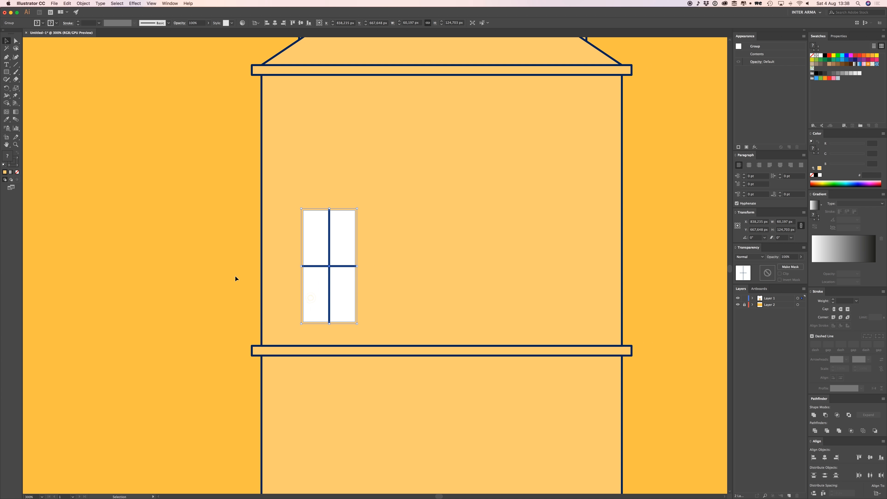
pyautogui.click(235, 276)
pyautogui.moveTo(328, 284); pyautogui.dragTo(321, 283)
pyautogui.moveTo(318, 286); pyautogui.dragTo(400, 291)
pyautogui.press('super+d')
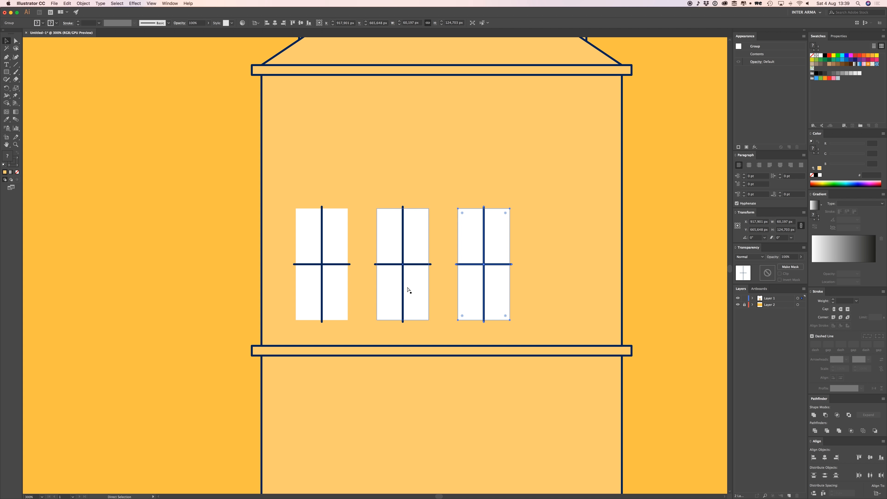
pyautogui.press('super+d')
pyautogui.click(638, 320)
pyautogui.moveTo(645, 314); pyautogui.dragTo(643, 320)
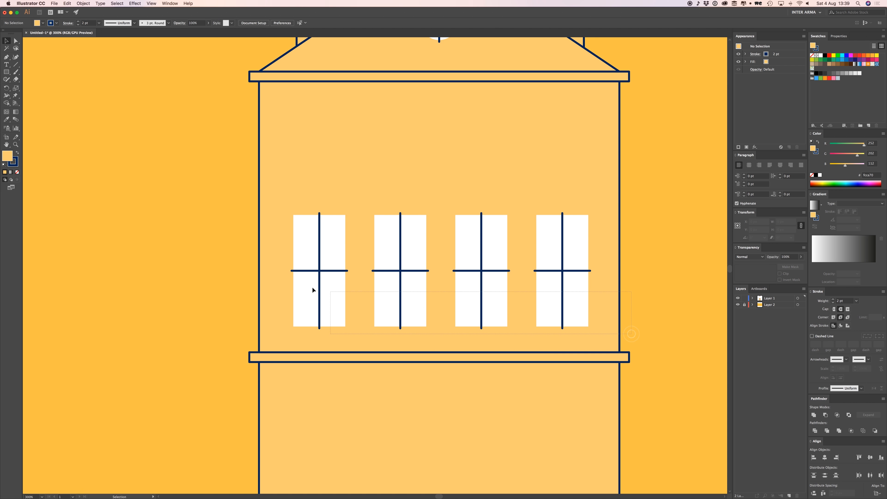
# Step: Group the four windows and centre the row horizontally on the artboard
pyautogui.moveTo(262, 269); pyautogui.dragTo(483, 374)
pyautogui.moveTo(620, 304); pyautogui.dragTo(615, 294)
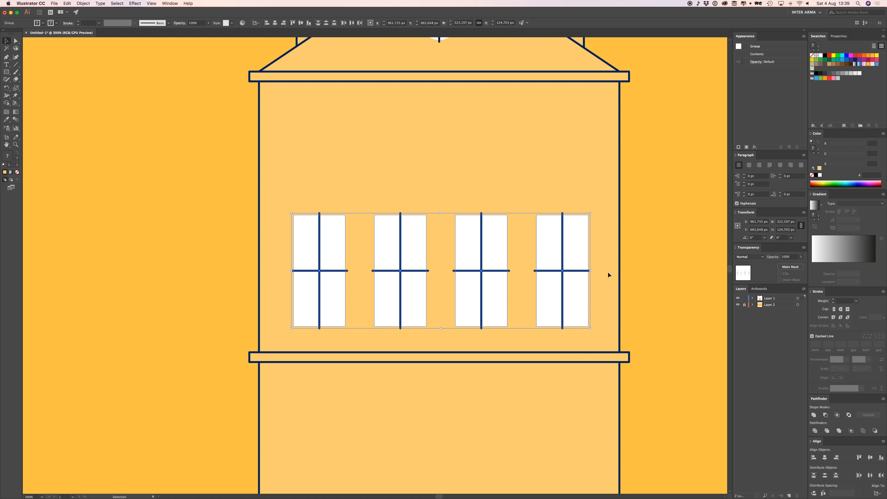
pyautogui.scroll(-1, 605, 259)
pyautogui.moveTo(605, 258); pyautogui.dragTo(334, 305)
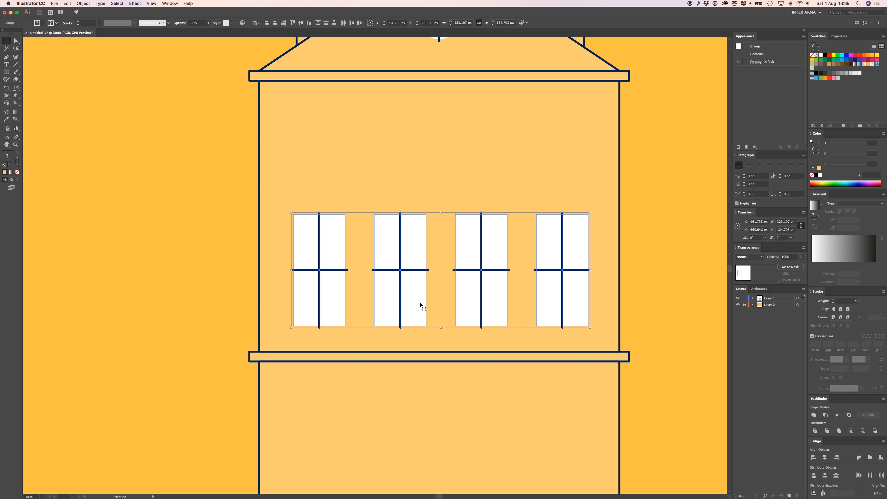
pyautogui.click(429, 321)
pyautogui.moveTo(404, 315); pyautogui.dragTo(398, 261)
pyautogui.press('cmd+z')
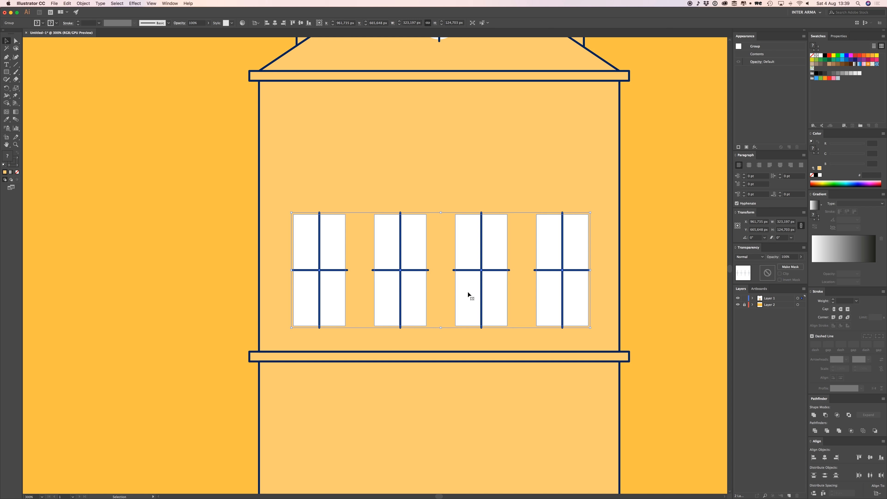
pyautogui.click(824, 458)
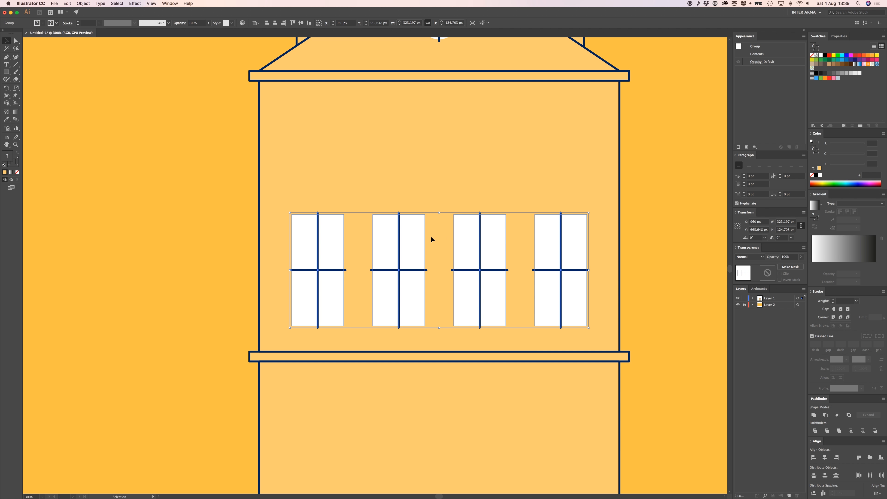
# Step: Ungroup the row into separate windows and select the leftmost one
pyautogui.rightClick(418, 236)
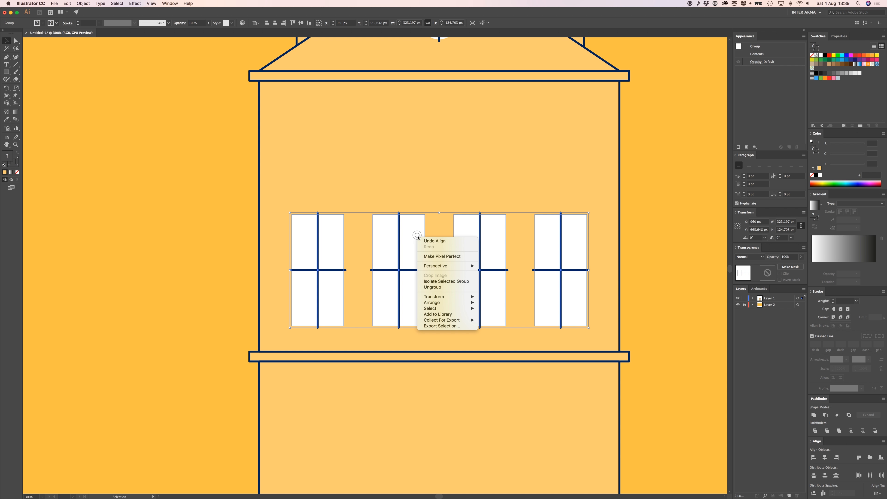
pyautogui.click(439, 288)
pyautogui.press('a')
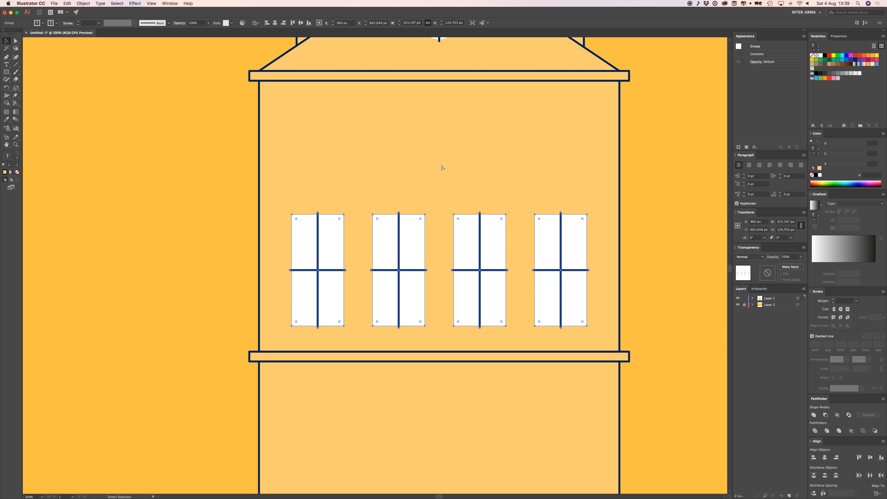
pyautogui.click(441, 165)
pyautogui.click(336, 217)
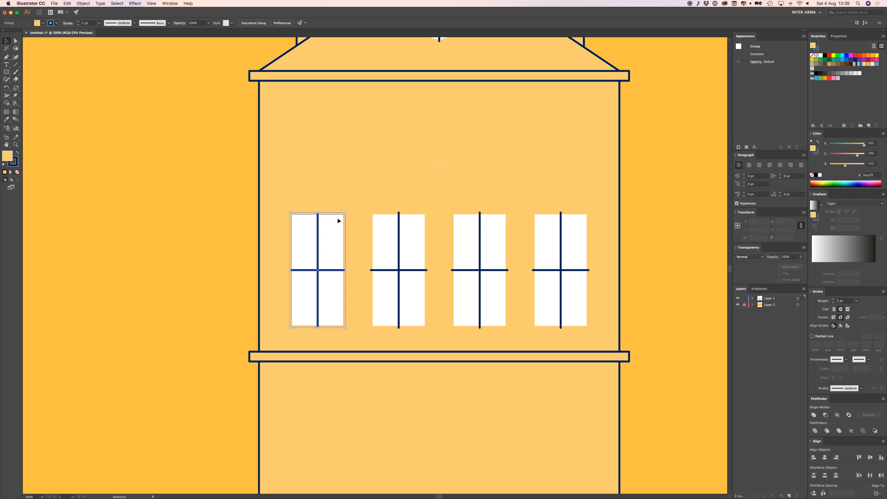
# Step: Duplicate the row of four windows straight upward to form a second row just below the roof strip
pyautogui.click(396, 234)
pyautogui.click(476, 249)
pyautogui.click(547, 245)
pyautogui.click(438, 165)
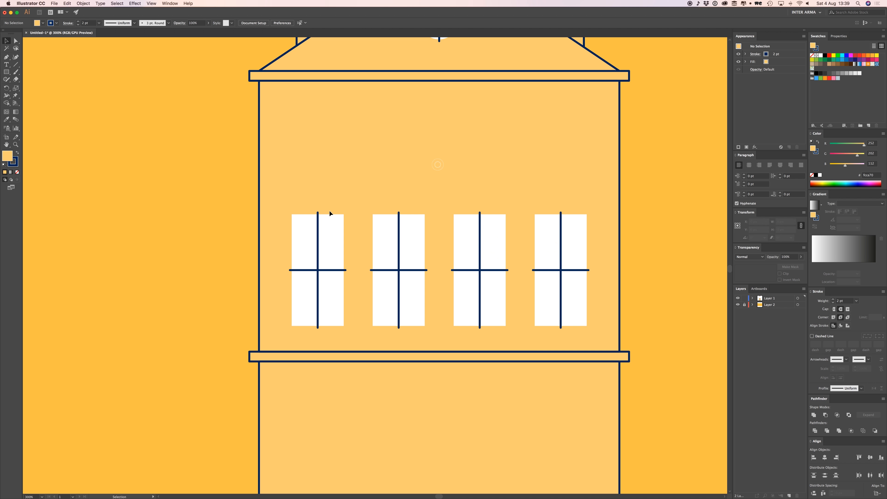
pyautogui.scroll(3, 299, 197)
pyautogui.moveTo(283, 223); pyautogui.dragTo(571, 217)
pyautogui.scroll(-2, 571, 217)
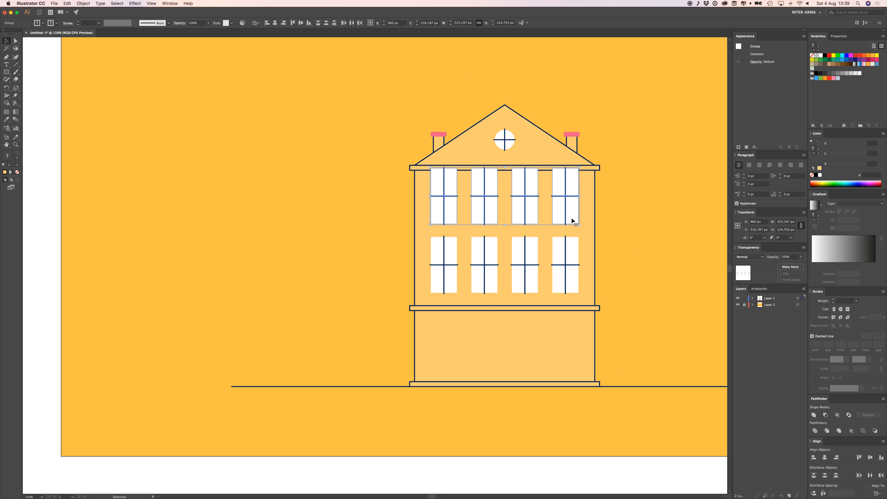
pyautogui.press('super+=')
pyautogui.press('super+=')
pyautogui.moveTo(495, 249); pyautogui.dragTo(501, 239)
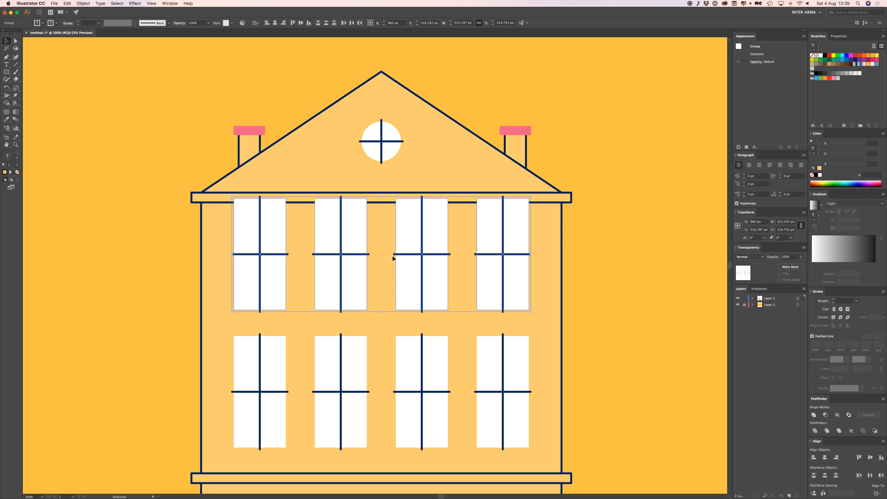
pyautogui.press('a')
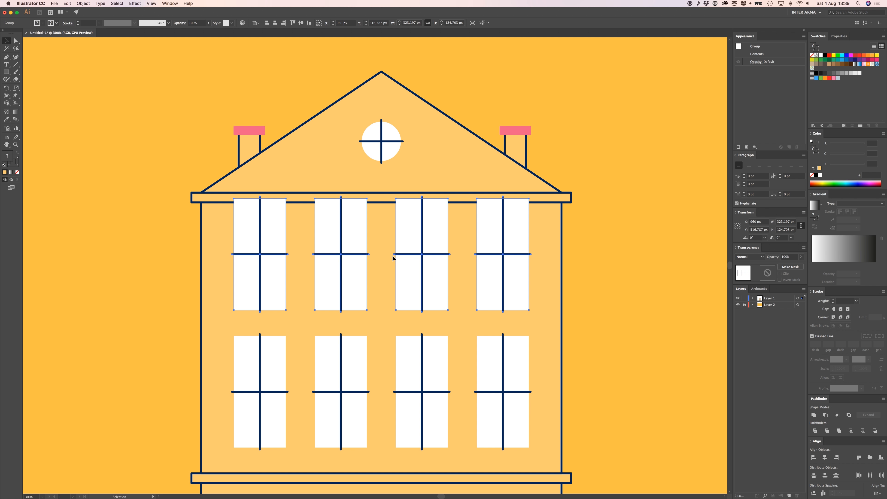
pyautogui.press('v')
pyautogui.doubleClick(355, 229)
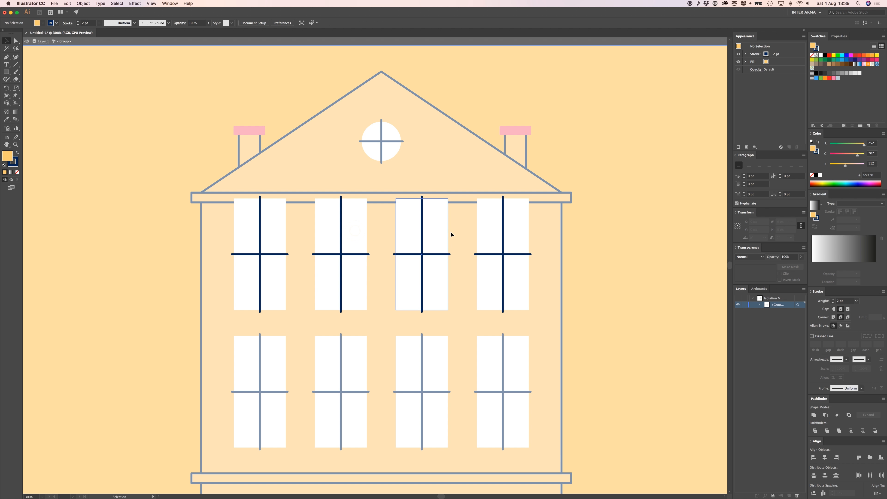
pyautogui.moveTo(524, 299); pyautogui.dragTo(408, 264)
pyautogui.moveTo(294, 224); pyautogui.dragTo(202, 217)
pyautogui.doubleClick(203, 236)
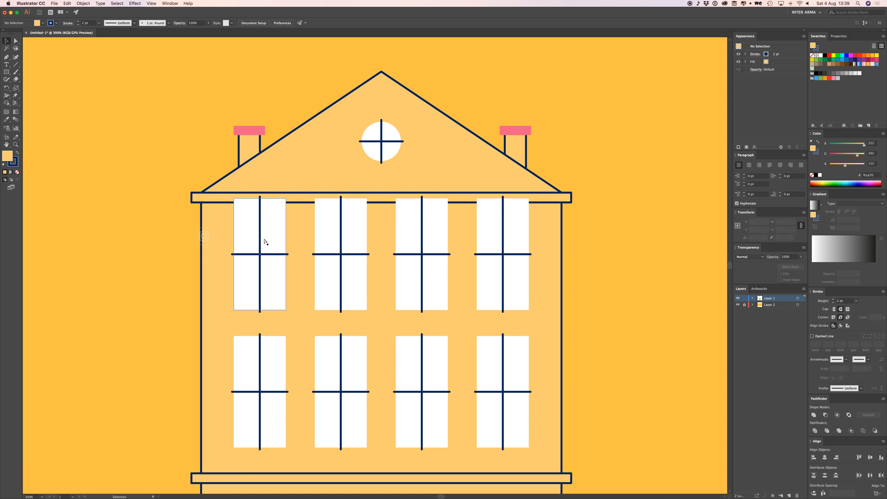
# Step: Shorten the upper row of four windows to about 75.5 px high and position it between the roof strip and the lower windows
pyautogui.click(284, 239)
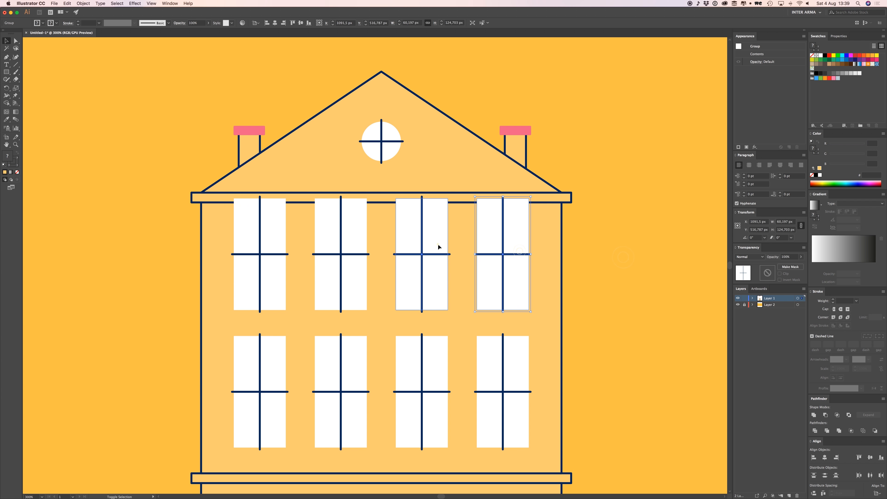
pyautogui.moveTo(384, 196); pyautogui.dragTo(384, 235)
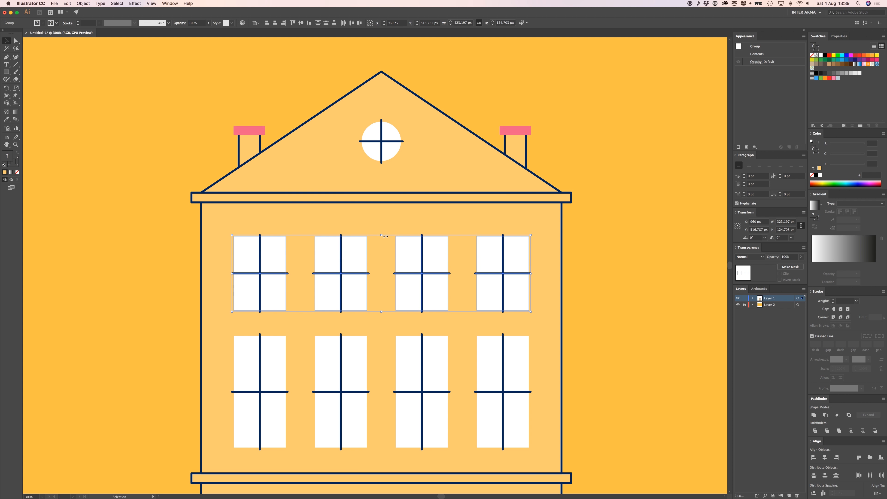
pyautogui.moveTo(419, 264); pyautogui.dragTo(419, 257)
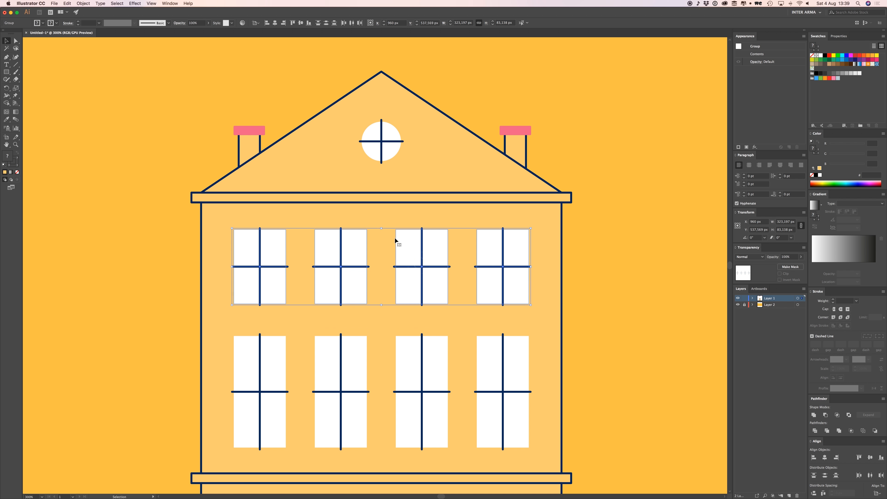
pyautogui.moveTo(383, 231); pyautogui.dragTo(404, 250)
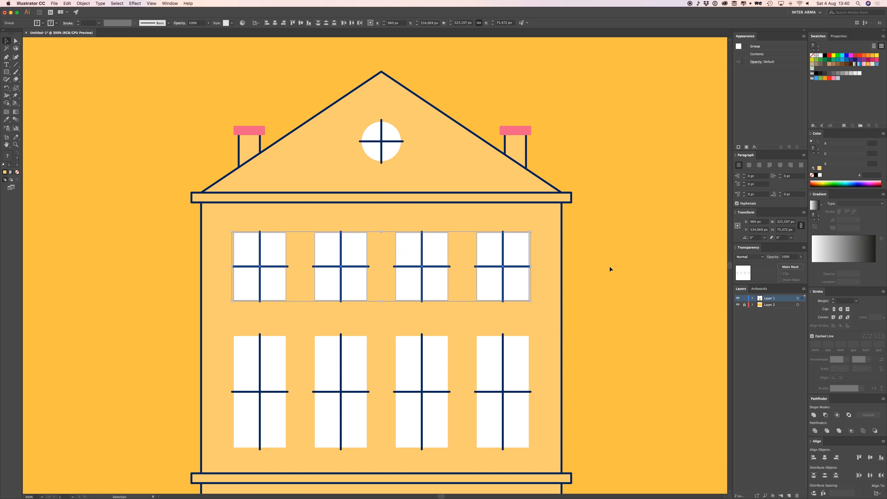
pyautogui.click(609, 267)
# Step: Review the proportions and spacing of the two window rows against the whole house
pyautogui.press('super+minus')
pyautogui.press('super+minus')
pyautogui.press('super+minus')
pyautogui.press('super+minus')
pyautogui.press('super+plus')
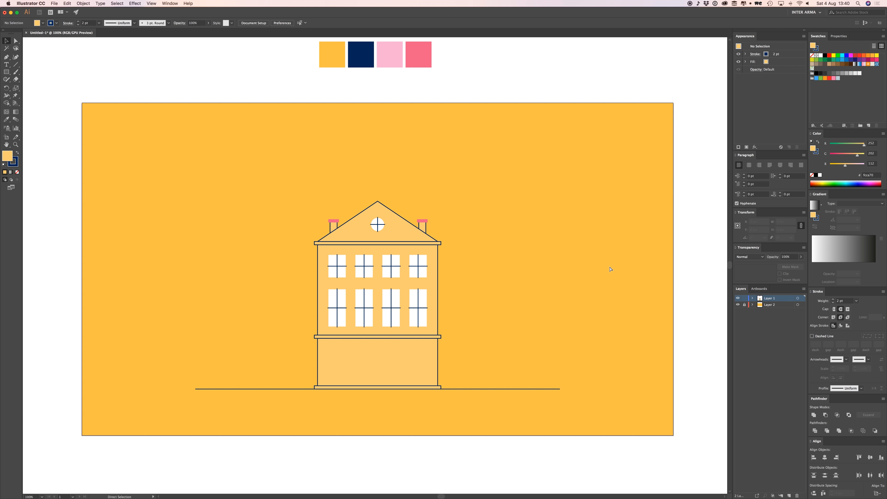
pyautogui.press('super+plus')
pyautogui.press('super+plus')
pyautogui.scroll(-1, 449, 254)
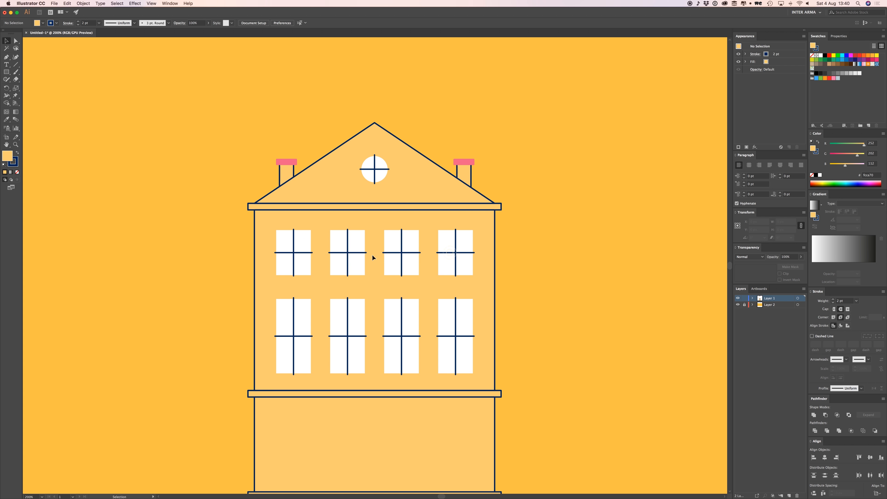
# Step: Fill the second upper window and the two outer lower windows with the light pink sampled from the palette above the artboard
pyautogui.press('v')
pyautogui.click(361, 244)
pyautogui.click(376, 270)
pyautogui.click(15, 42)
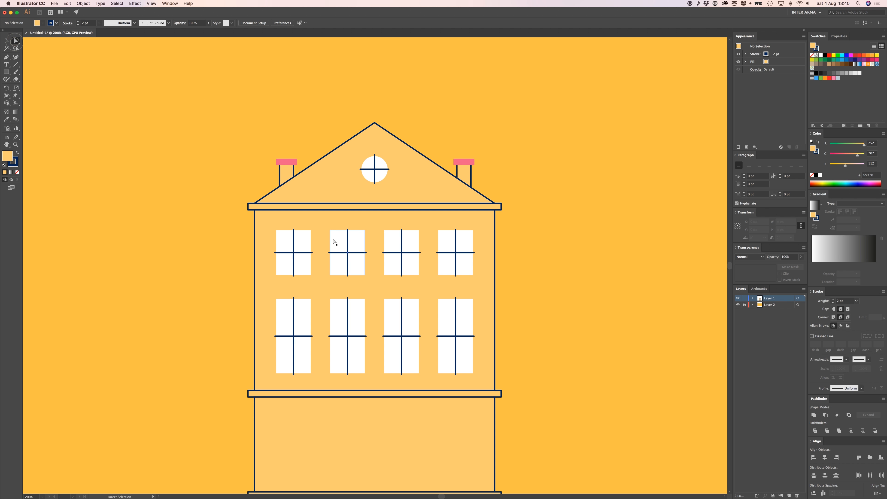
pyautogui.click(358, 242)
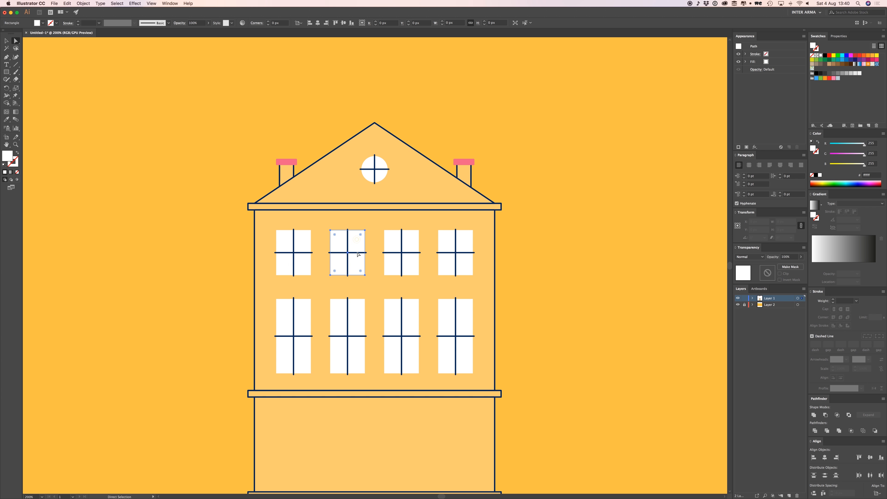
pyautogui.keyDown('shift'); pyautogui.click(305, 313); pyautogui.keyUp('shift')
pyautogui.keyDown('shift'); pyautogui.click(461, 317); pyautogui.keyUp('shift')
pyautogui.scroll(10, 544, 297)
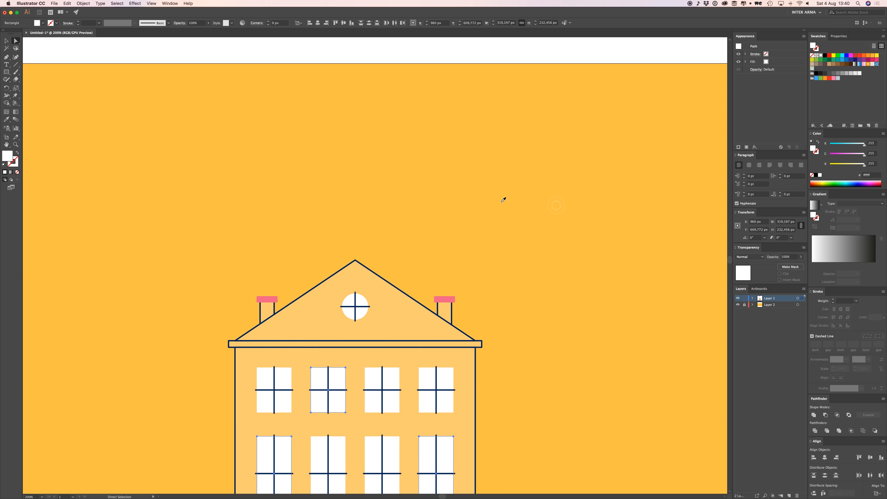
pyautogui.press('i')
pyautogui.click(396, 88)
pyautogui.scroll(-10, 483, 222)
pyautogui.press('v')
pyautogui.click(535, 142)
# Step: Set the drawing style to a light pink fill with a 2 pt navy stroke, leaving nothing selected
pyautogui.scroll(-5, 530, 110)
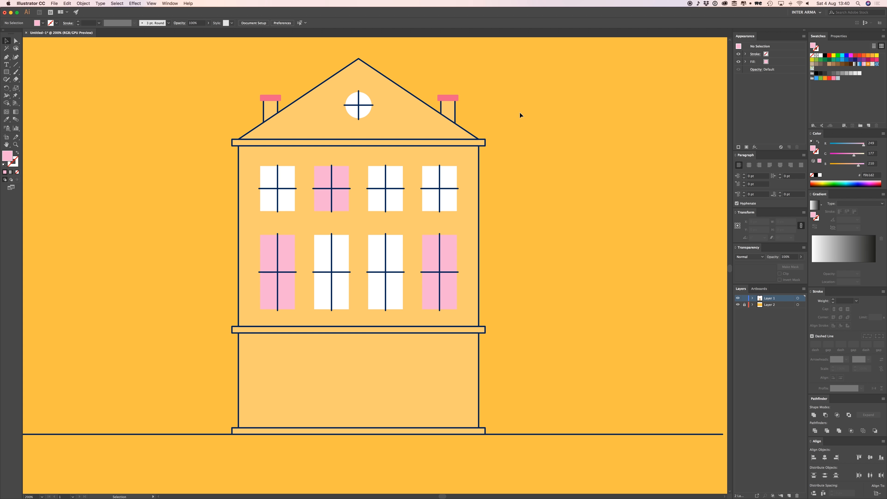
pyautogui.scroll(-5, 523, 113)
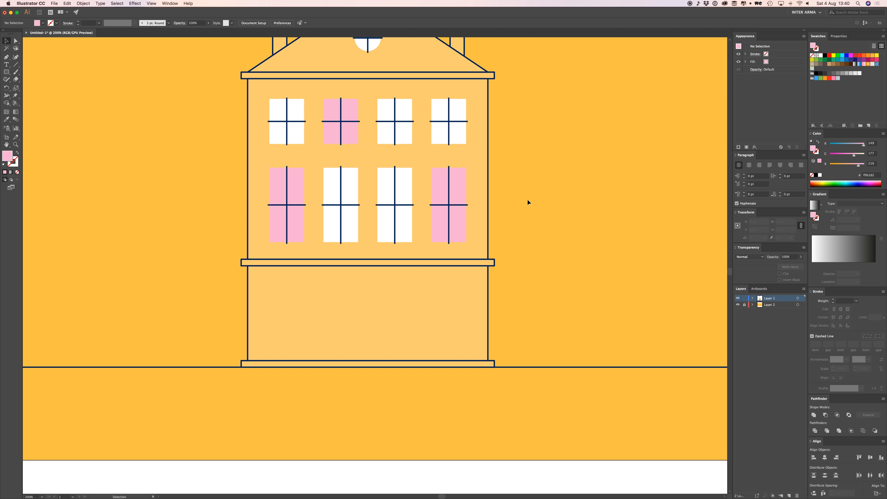
pyautogui.scroll(-3, 529, 203)
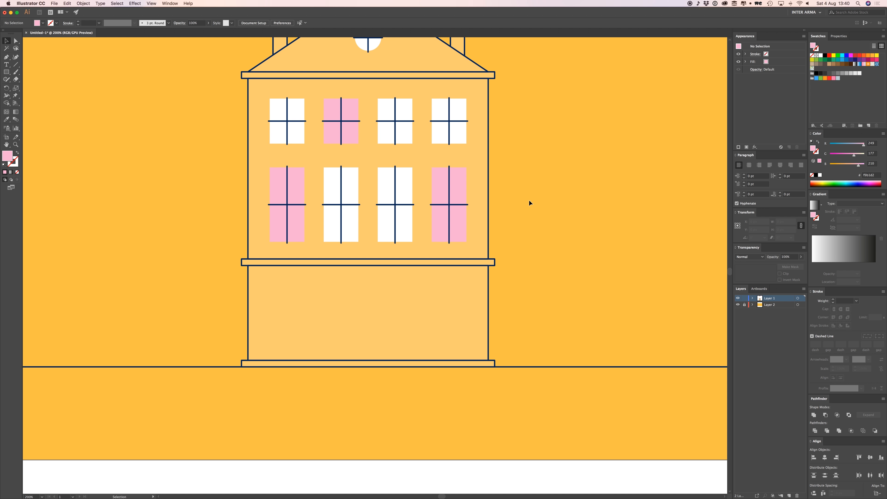
pyautogui.press('super+equal')
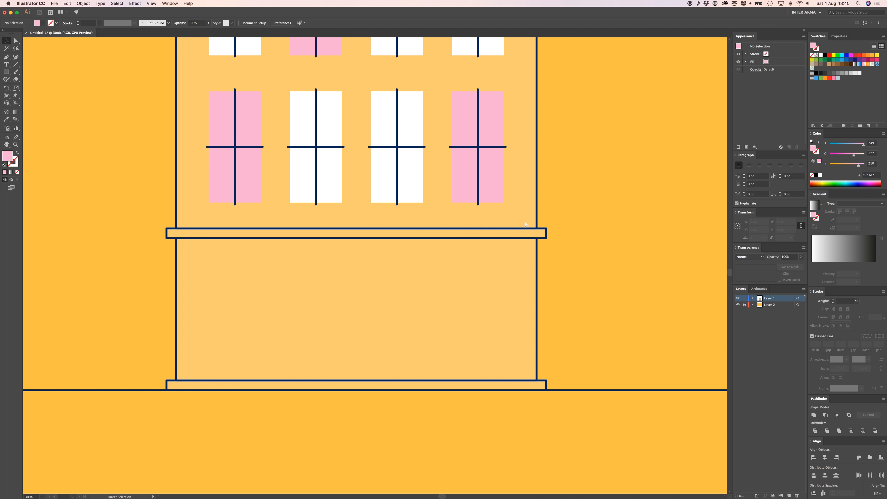
pyautogui.scroll(-3, 499, 297)
pyautogui.press('super+equal')
pyautogui.press('m')
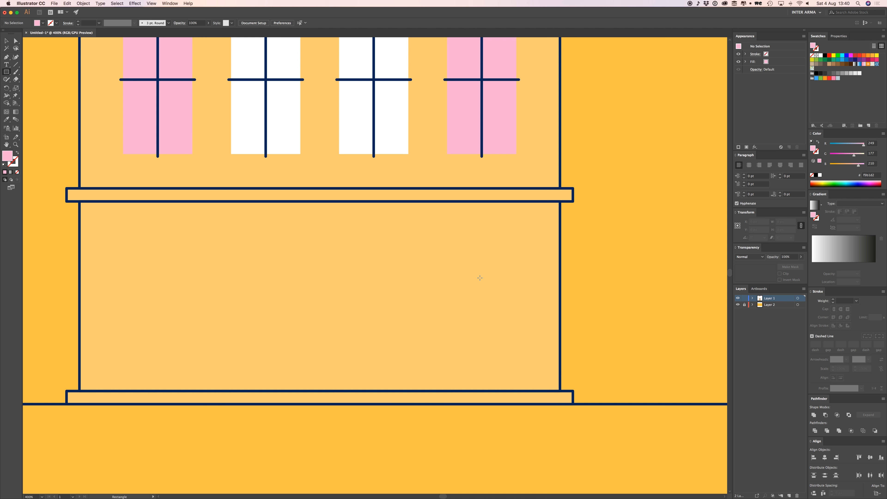
pyautogui.hscroll(3, 390, 383)
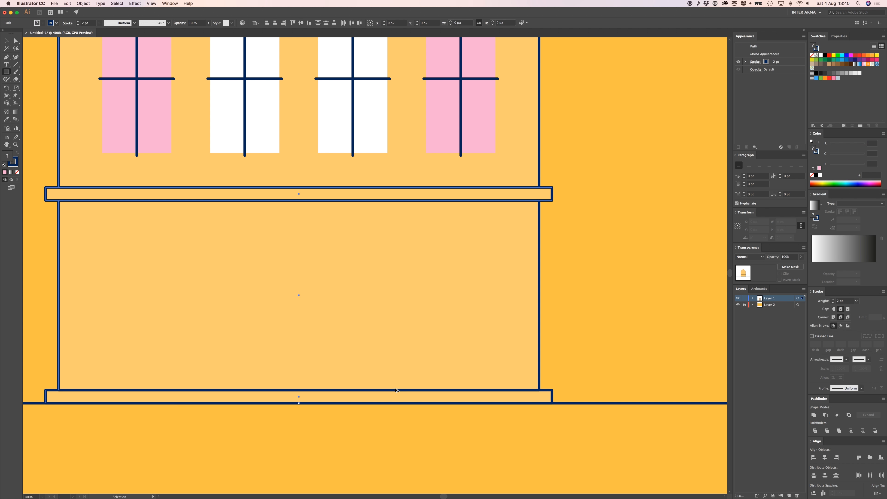
pyautogui.press('super+a')
pyautogui.click(607, 346)
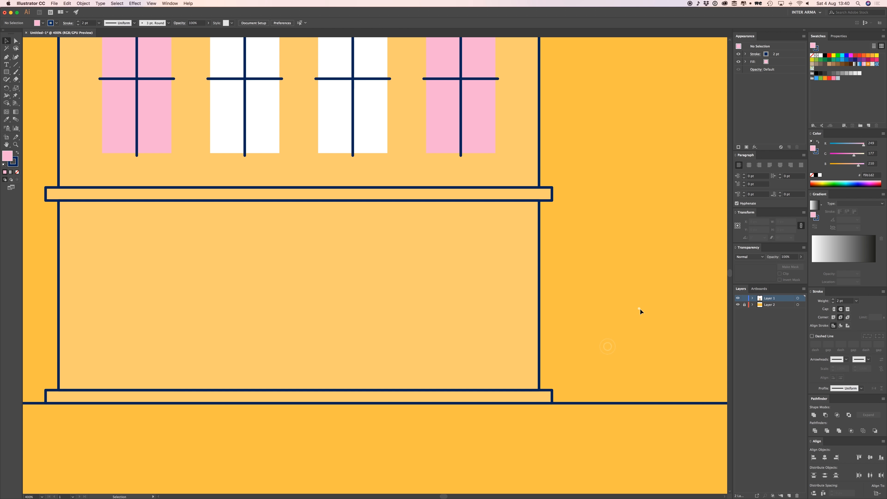
pyautogui.press('m')
pyautogui.moveTo(382, 390); pyautogui.dragTo(396, 337)
pyautogui.press('super+z')
# Step: Draw a pink, navy-outlined step about 57.5 by 10.6 px and rest it on the base strip, right of the house's centre
pyautogui.press('super+plus')
pyautogui.press('space')
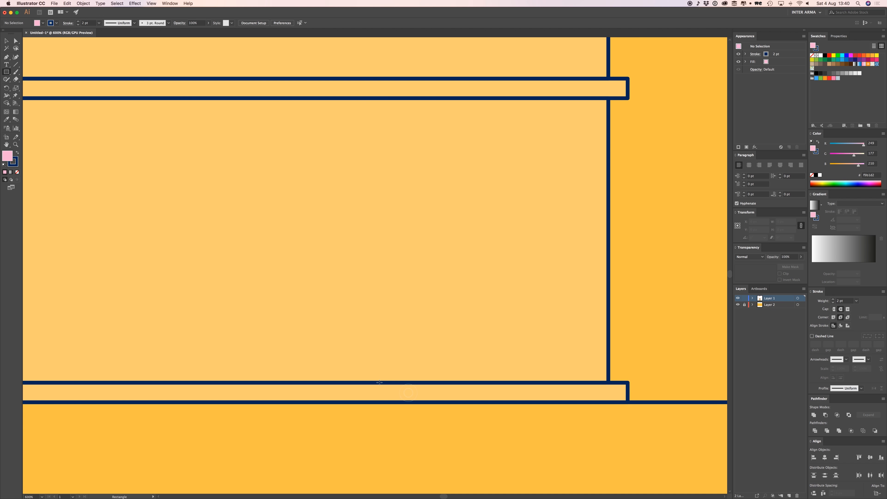
pyautogui.moveTo(376, 382); pyautogui.dragTo(469, 406)
pyautogui.moveTo(476, 404); pyautogui.dragTo(411, 376)
pyautogui.press('v')
pyautogui.click(430, 435)
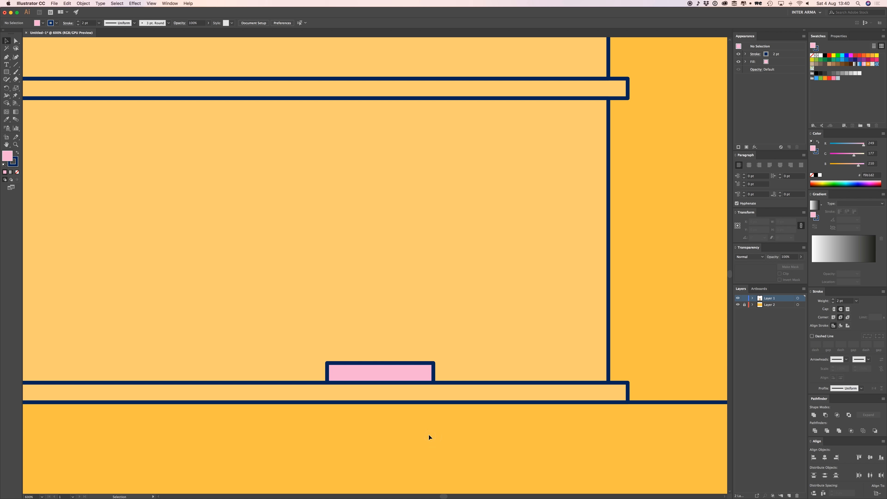
# Step: Duplicate the step up and slightly to the right, and repeat the offset copy to make a three-step staircase
pyautogui.moveTo(380, 376); pyautogui.dragTo(398, 356)
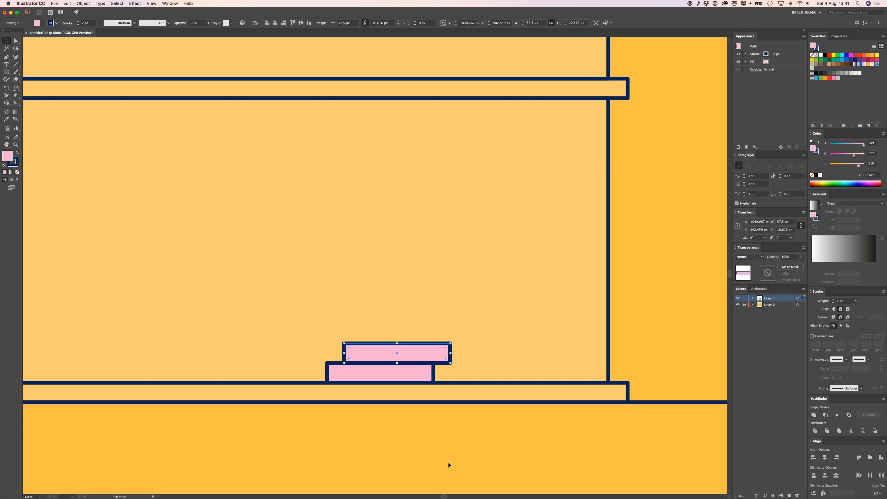
pyautogui.press('a')
pyautogui.press('super+d')
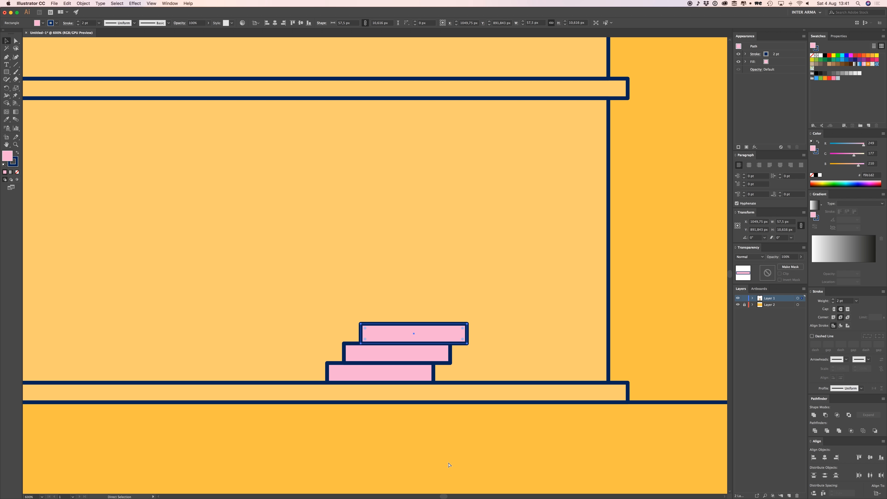
pyautogui.press('v')
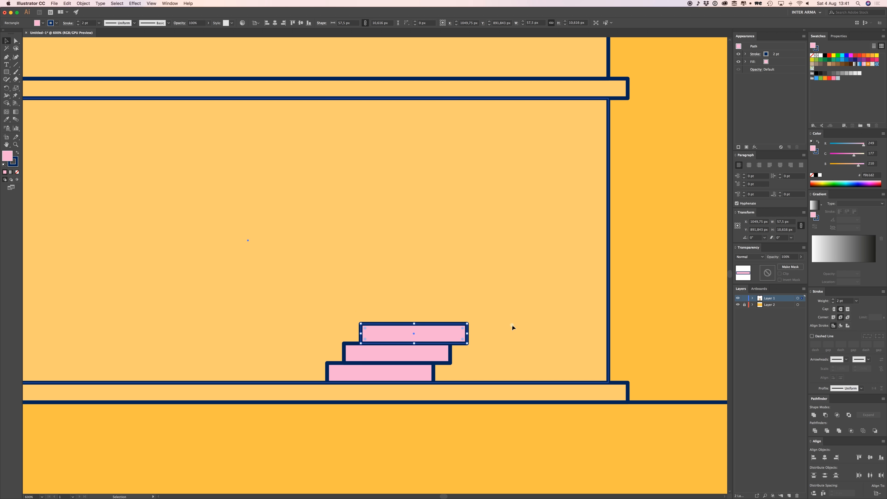
# Step: Draw a rectangle 48 by about 31.8 px in the wall's colours from the top step's right corner down to the base strip
pyautogui.click(512, 324)
pyautogui.press('a')
pyautogui.press('super+equal')
pyautogui.moveTo(555, 367); pyautogui.dragTo(372, 270)
pyautogui.click(492, 448)
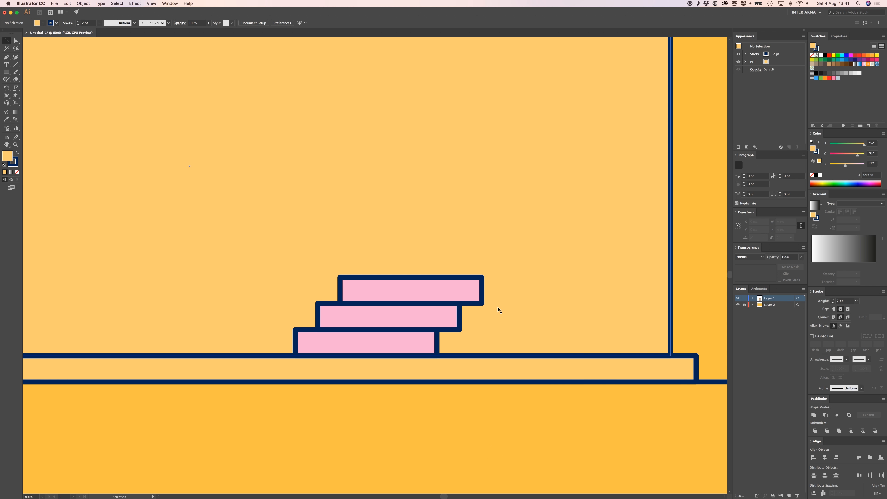
pyautogui.press('m')
pyautogui.moveTo(482, 278); pyautogui.dragTo(364, 356)
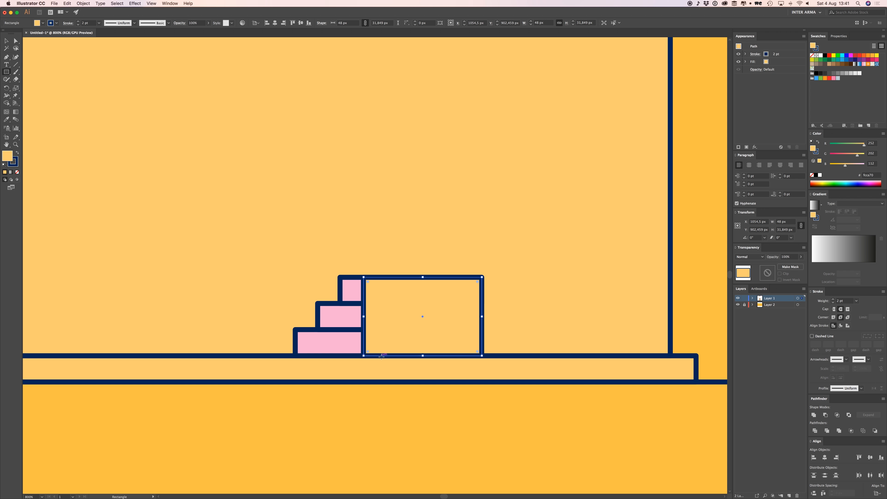
# Step: Send the rectangle backward behind all three steps and fill it with the navy of its stroke
pyautogui.press('super+bracketleft')
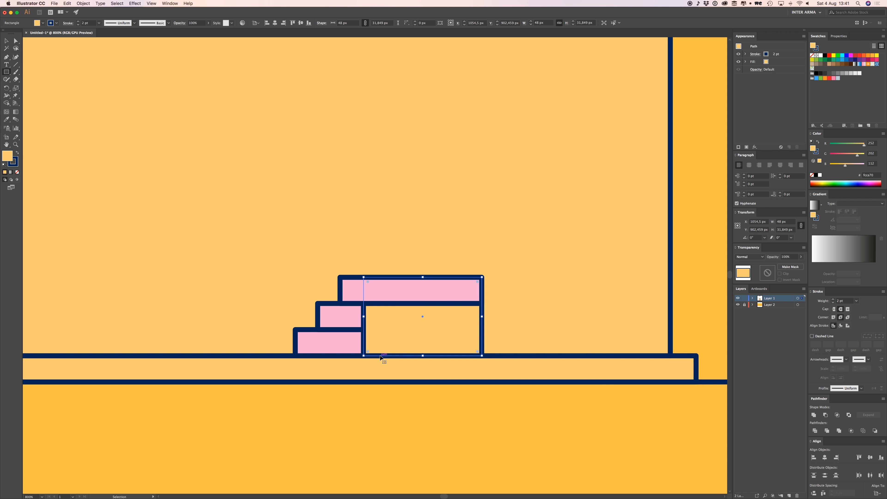
pyautogui.press('super+bracketleft')
pyautogui.press('super+bracketleft')
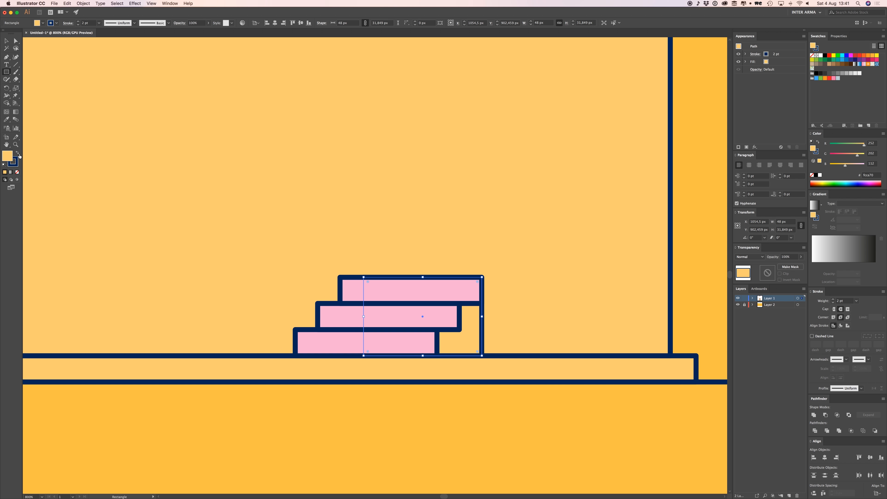
pyautogui.moveTo(14, 163); pyautogui.dragTo(8, 156)
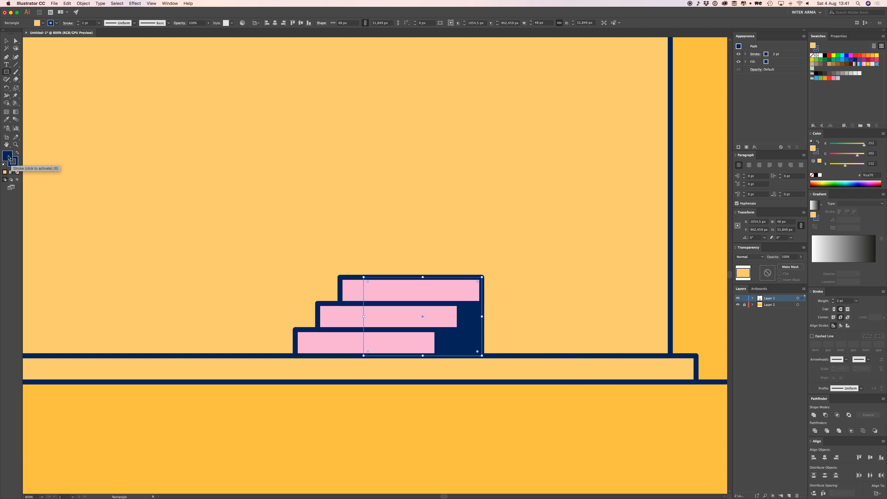
pyautogui.press('v')
pyautogui.click(467, 393)
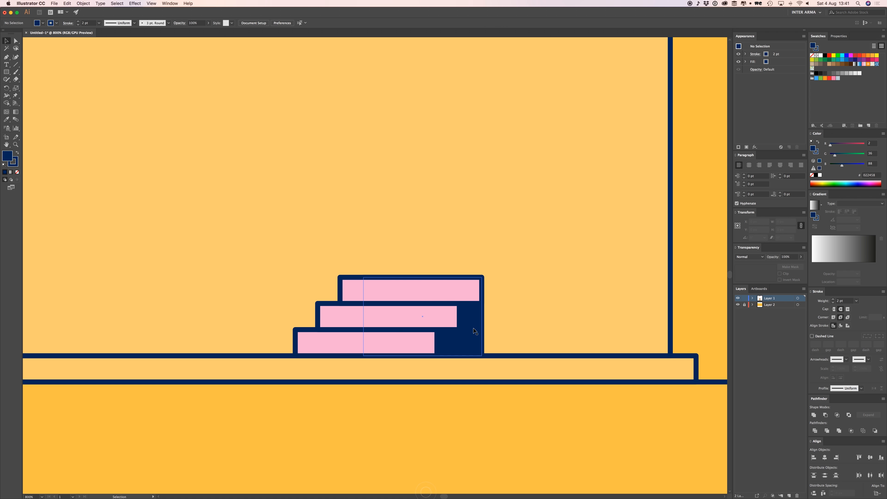
# Step: Review the new staircase in the context of the whole house and artboard
pyautogui.press('super+minus')
pyautogui.press('super+minus')
pyautogui.press('super+minus')
pyautogui.press('super+minus')
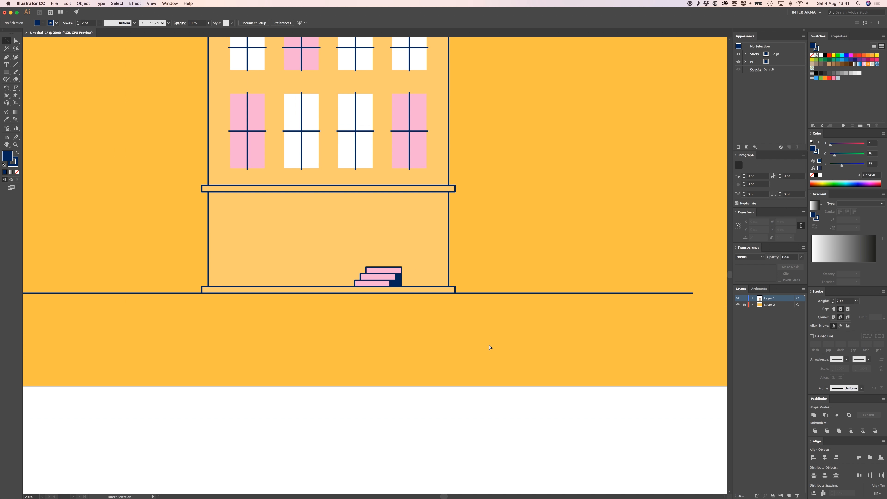
pyautogui.press('super+plus')
pyautogui.press('super+minus')
pyautogui.press('super+minus')
pyautogui.press('super+minus')
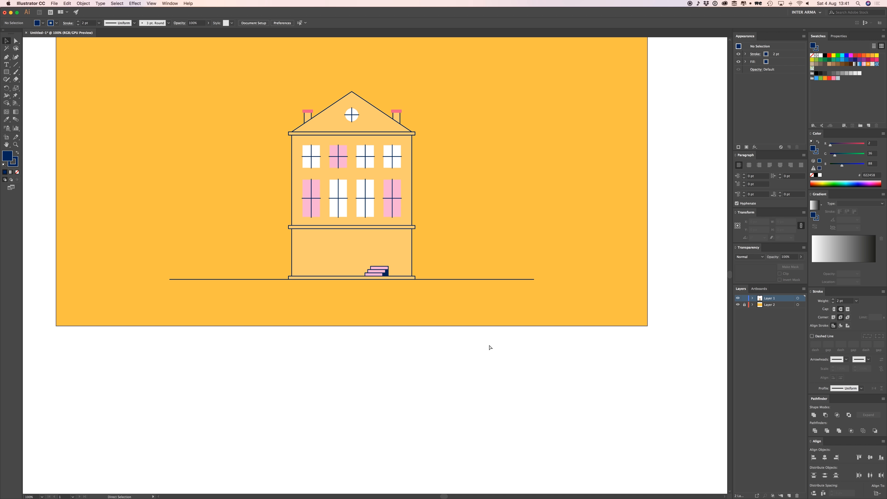
# Step: Nudge the staircase's navy side rectangle slightly towards the steps
pyautogui.press('super+plus')
pyautogui.press('super+minus')
pyautogui.press('super+plus')
pyautogui.press('super+plus')
pyautogui.press('super+plus')
pyautogui.press('super+plus')
pyautogui.press('super+plus')
pyautogui.press('super+plus')
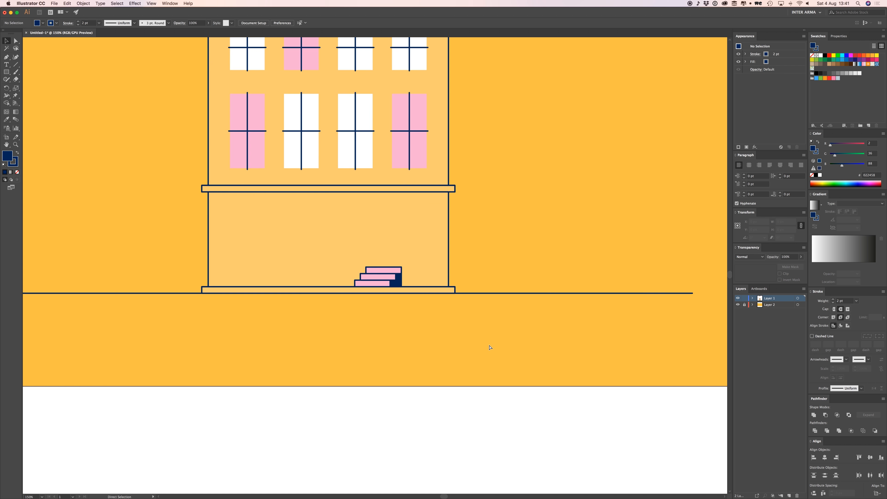
pyautogui.moveTo(471, 336)
pyautogui.mouseDown()
pyautogui.moveTo(510, 336)
pyautogui.moveTo(482, 334)
pyautogui.mouseUp()
pyautogui.click(530, 416)
pyautogui.click(523, 412)
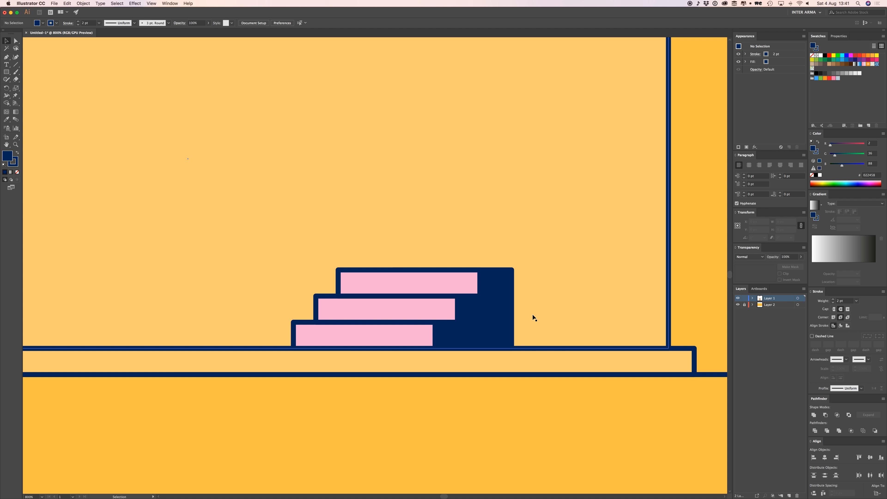
pyautogui.press('super+minus')
pyautogui.press('super+minus')
pyautogui.press('super+minus')
pyautogui.press('super+minus')
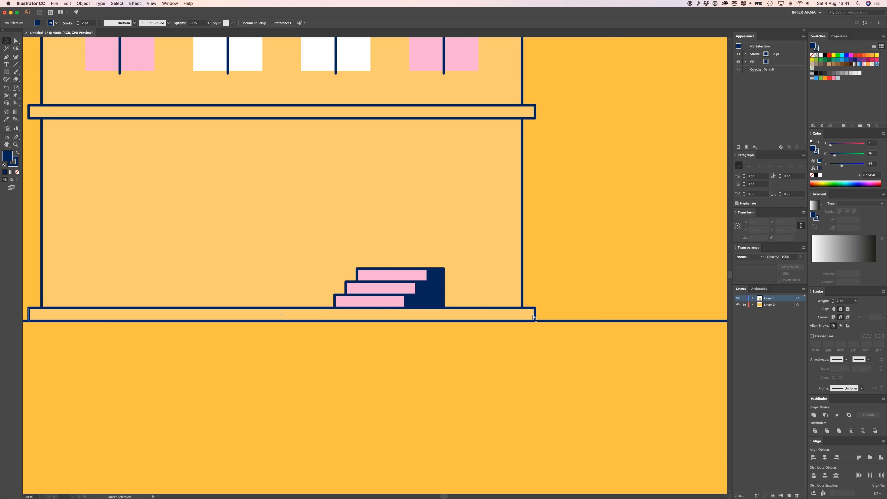
pyautogui.click(412, 304)
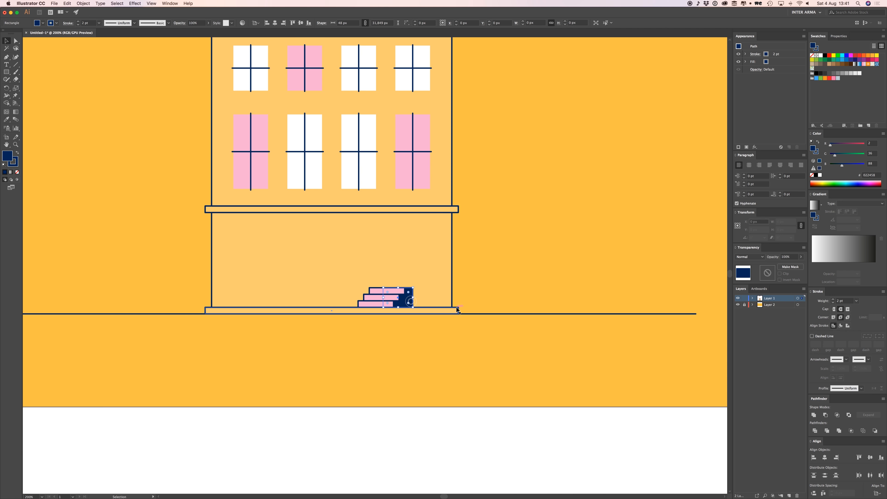
pyautogui.click(457, 352)
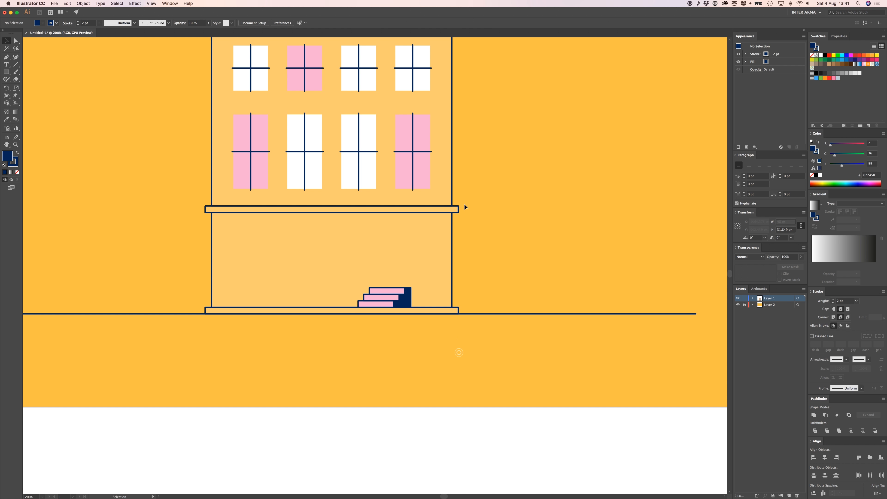
# Step: Duplicate the house's gable, storeys and dividing strips, without windows or chimneys, about 97 px horizontally to the right
pyautogui.moveTo(476, 194); pyautogui.dragTo(523, 314)
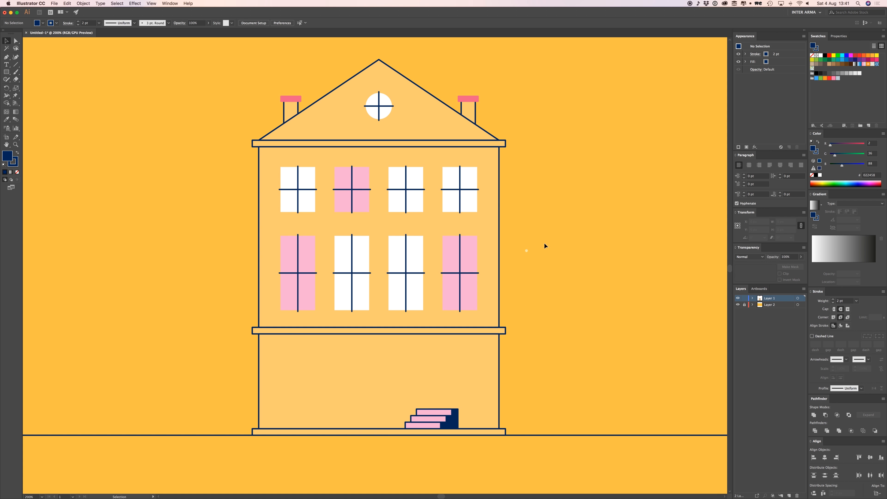
pyautogui.press('super+equal')
pyautogui.press('super+minus')
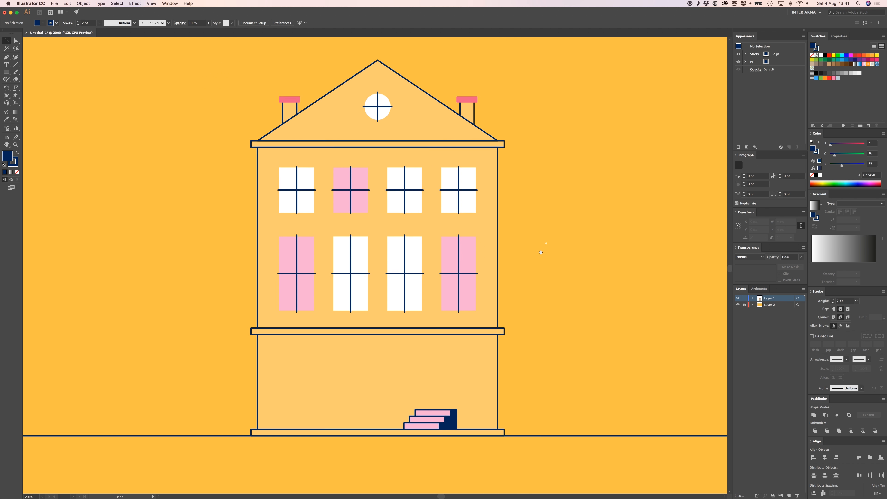
pyautogui.moveTo(546, 244); pyautogui.dragTo(537, 252)
pyautogui.moveTo(511, 350); pyautogui.dragTo(506, 370)
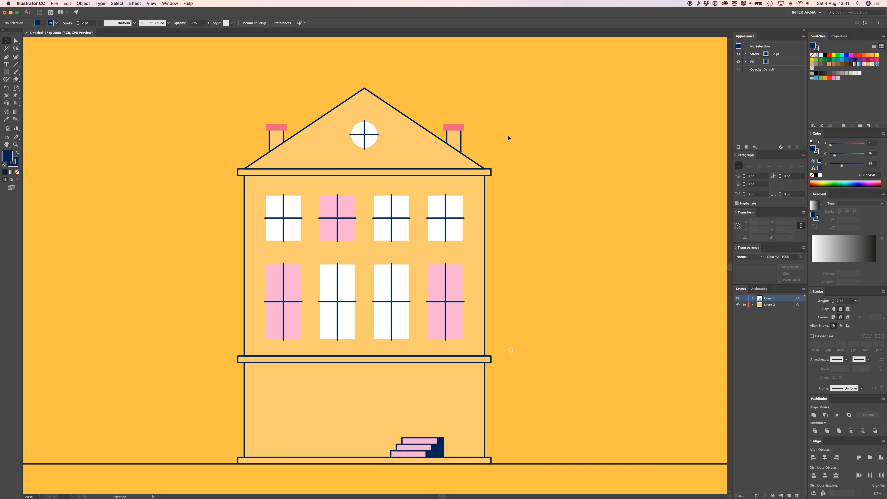
pyautogui.click(518, 464)
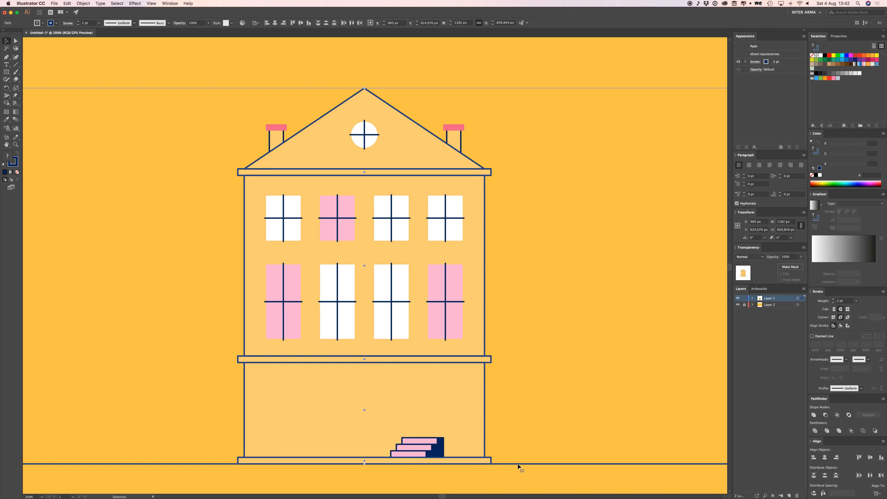
pyautogui.click(503, 472)
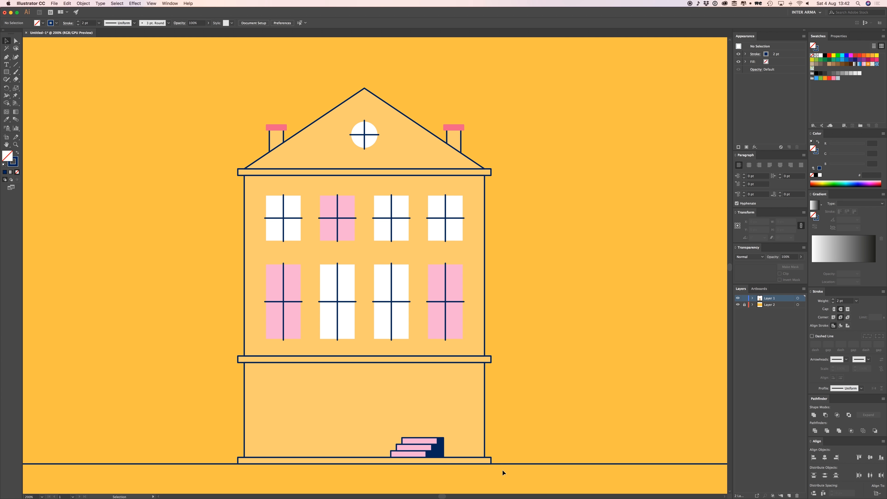
pyautogui.moveTo(475, 147); pyautogui.dragTo(471, 204)
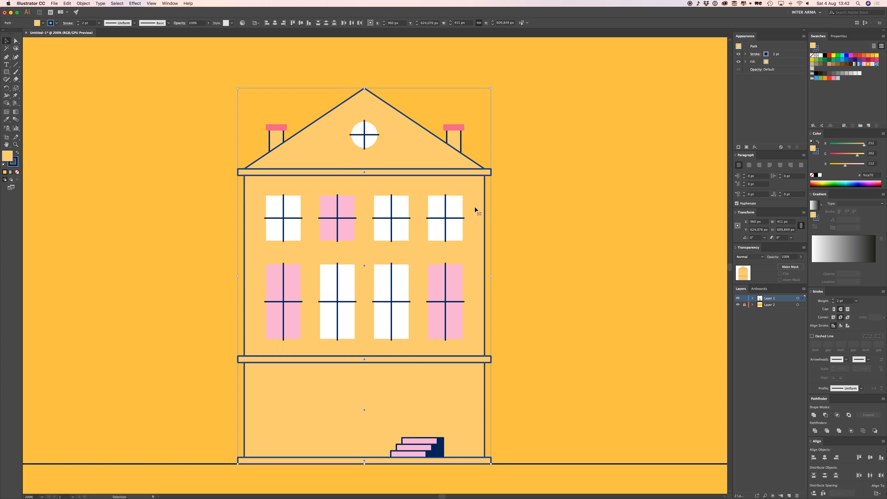
pyautogui.moveTo(475, 210); pyautogui.dragTo(534, 216)
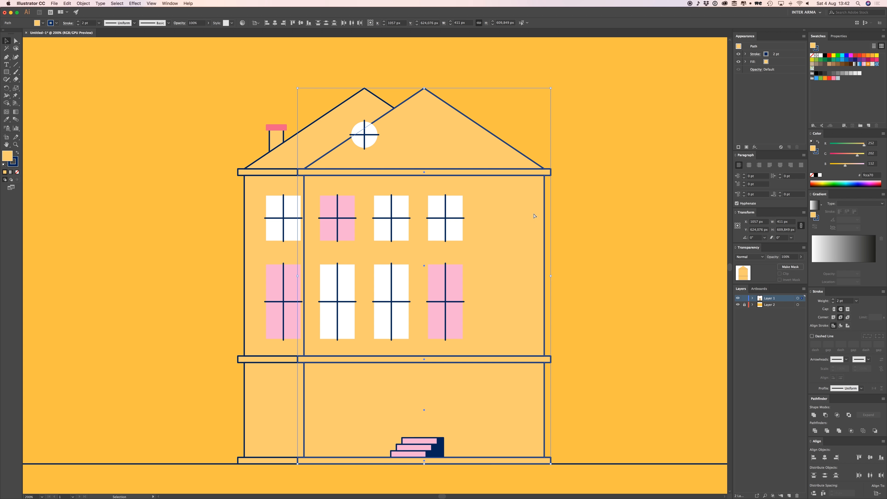
# Step: Send the copied house shape behind the original and fill it with the navy of its stroke
pyautogui.press('super')
pyautogui.press('super+shift+bracketleft')
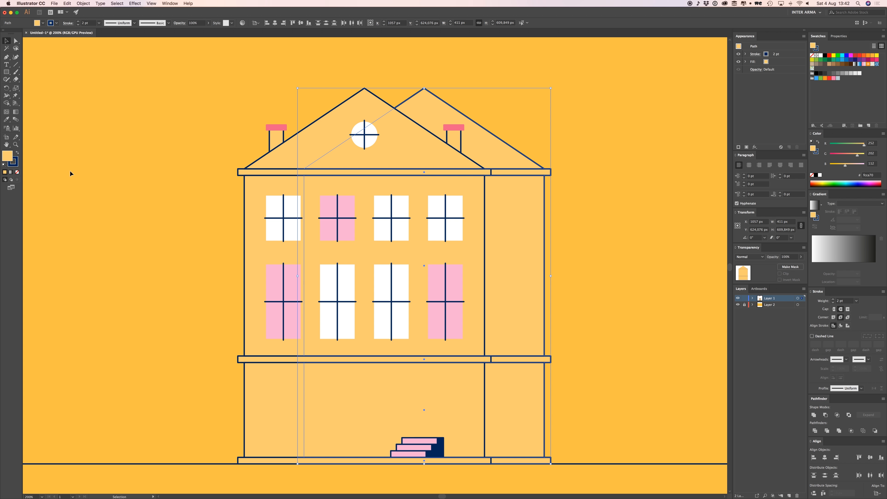
pyautogui.moveTo(17, 168); pyautogui.dragTo(10, 158)
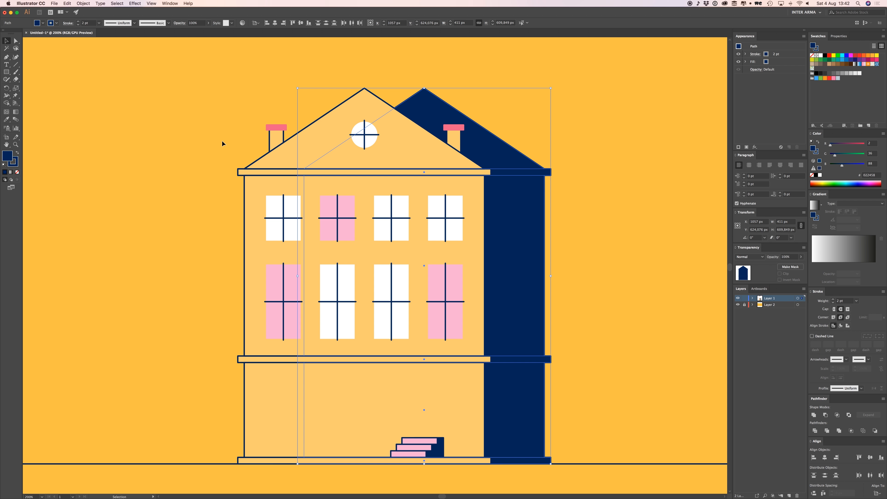
pyautogui.click(215, 117)
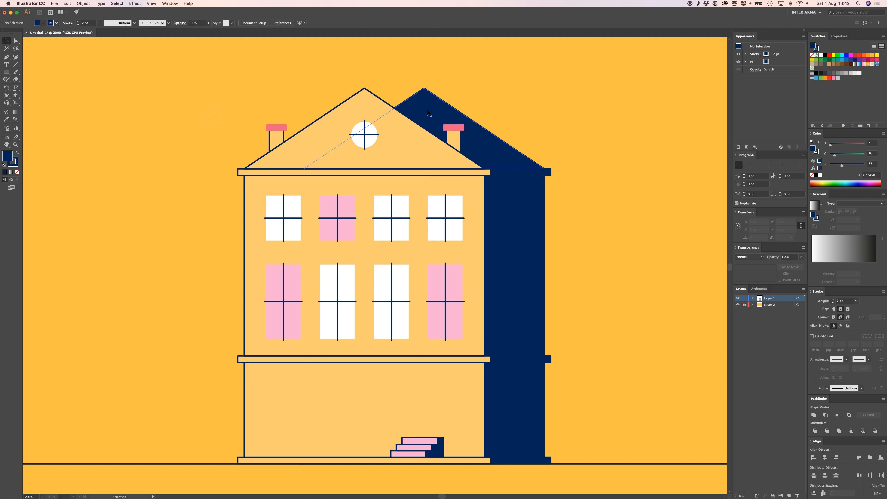
# Step: Isolate the navy gable copy, add an anchor point on its left slope and move it to the front gable's apex to form a flat ridge
pyautogui.scroll(3, 429, 109)
pyautogui.doubleClick(427, 103)
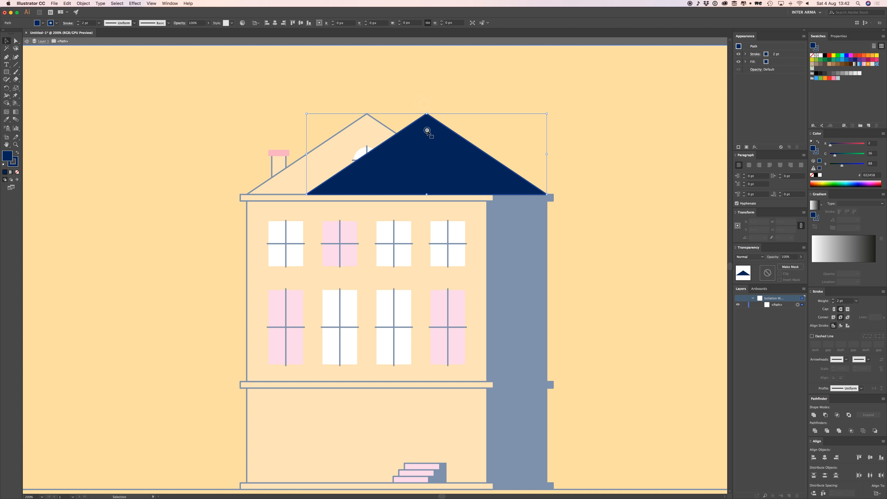
pyautogui.scroll(2, 424, 147)
pyautogui.press('super+equal')
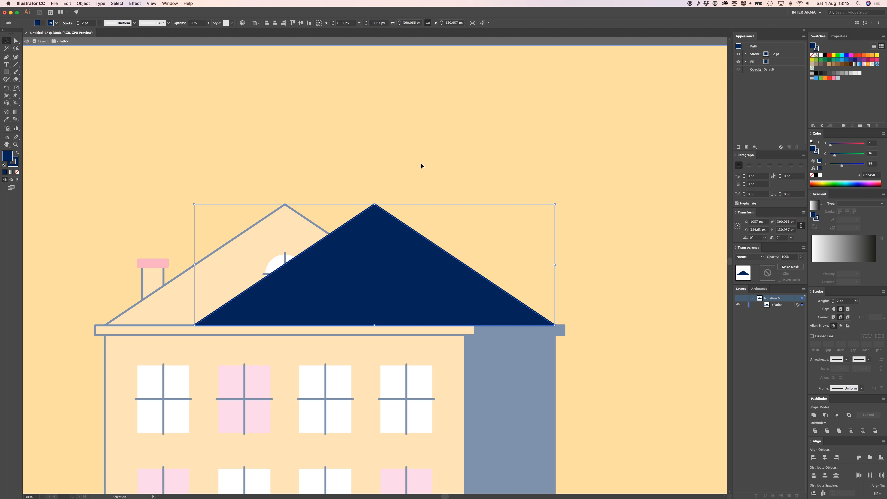
pyautogui.click(6, 56)
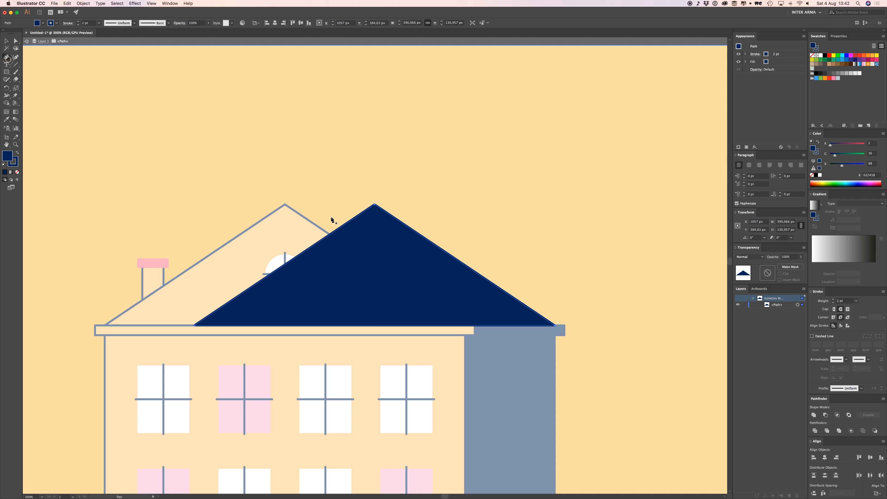
pyautogui.click(350, 224)
pyautogui.moveTo(349, 224); pyautogui.dragTo(285, 205)
pyautogui.press('super+equal')
pyautogui.press('super+equal')
pyautogui.press('super+equal')
pyautogui.press('super+equal')
pyautogui.press('super+equal')
pyautogui.moveTo(371, 265)
pyautogui.mouseDown()
pyautogui.moveTo(387, 280)
pyautogui.moveTo(371, 263)
pyautogui.mouseUp()
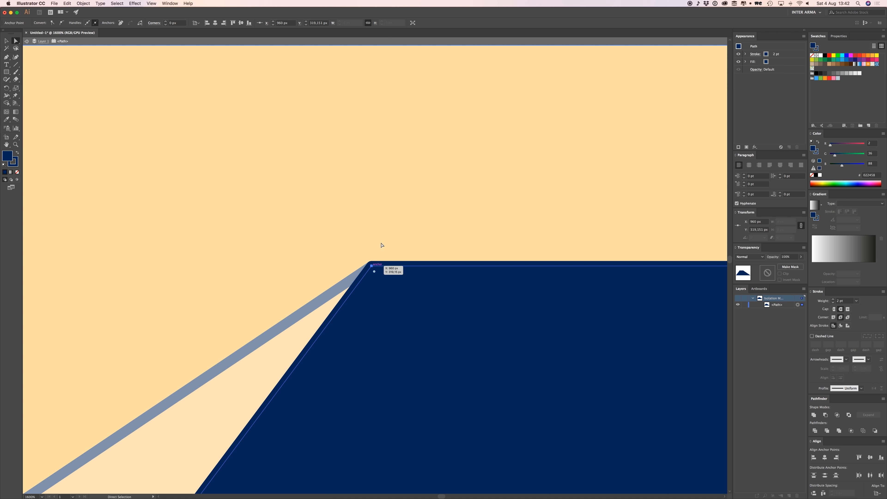
pyautogui.click(391, 216)
pyautogui.doubleClick(391, 216)
# Step: Review the house with its new navy side and roof in the context of the whole artboard
pyautogui.press('super+minus')
pyautogui.press('super+minus')
pyautogui.press('super+minus')
pyautogui.press('super+minus')
pyautogui.press('super+minus')
pyautogui.press('super+minus')
pyautogui.press('super+minus')
pyautogui.press('super+minus')
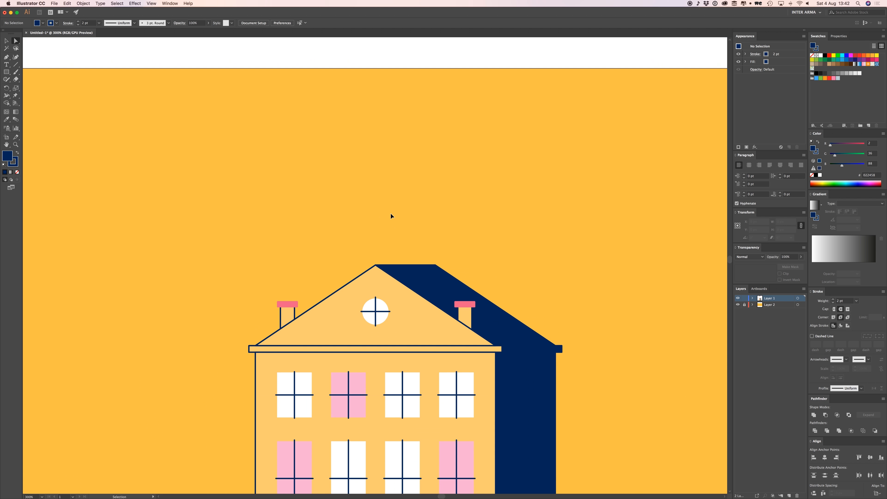
pyautogui.press('super+minus')
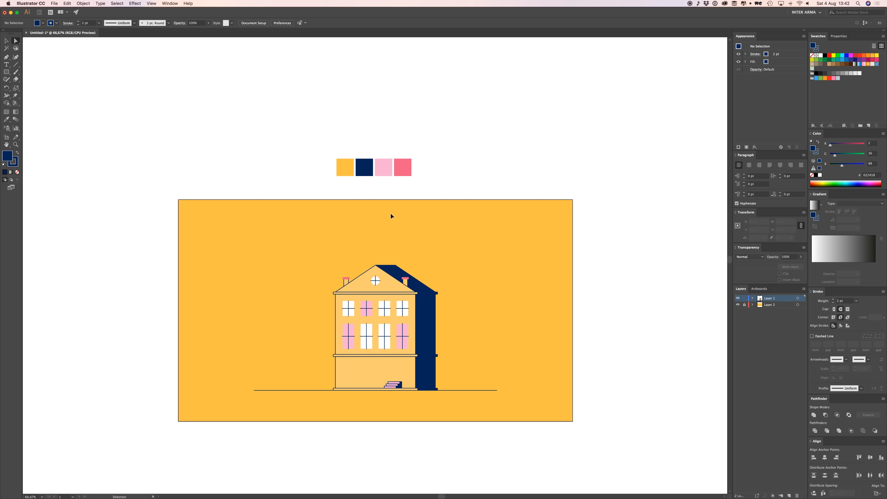
pyautogui.press('super+plus')
pyautogui.scroll(-5, 476, 196)
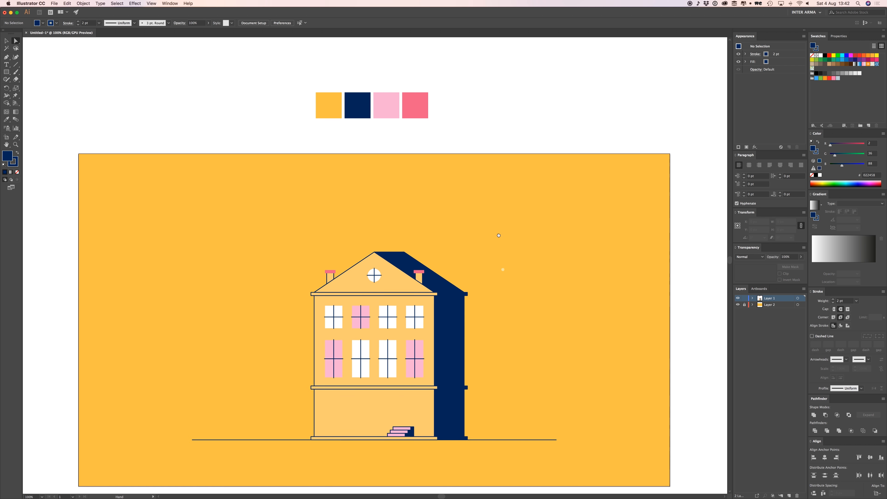
pyautogui.moveTo(465, 193); pyautogui.dragTo(466, 201)
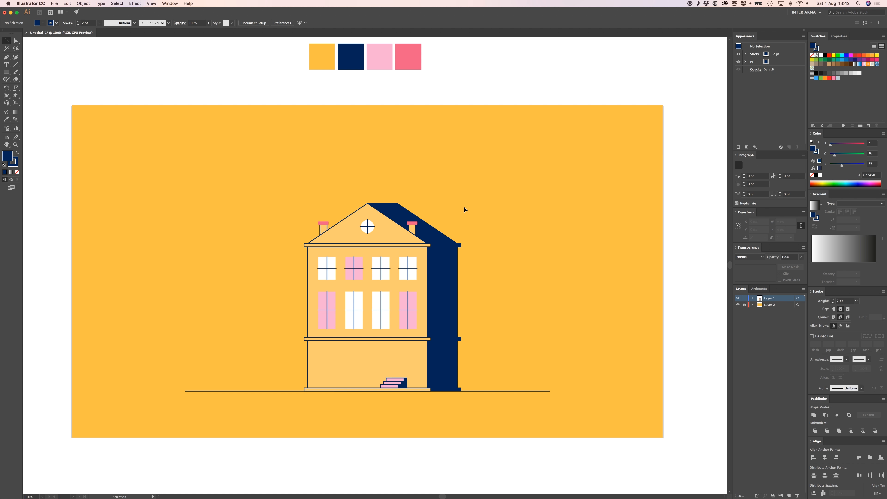
# Step: Duplicate the left chimney's body and cap about 7.5 px to the right and place the copies behind the originals
pyautogui.press('a')
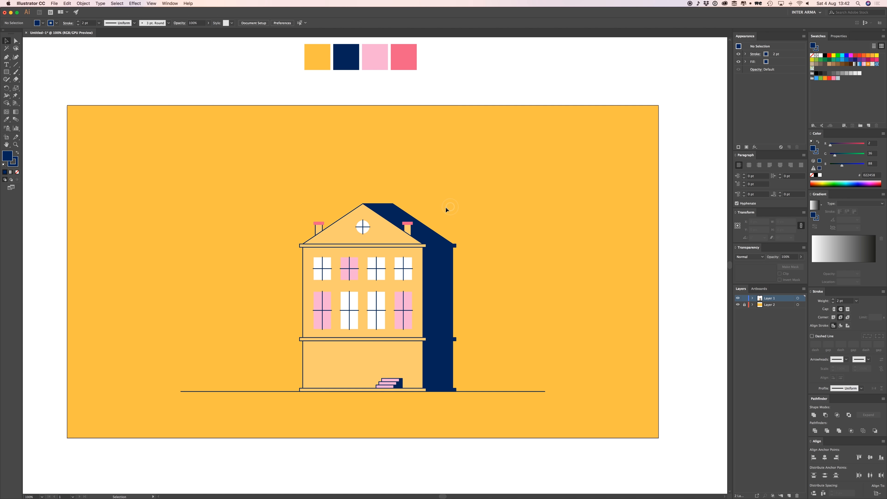
pyautogui.press('super+plus')
pyautogui.press('super+plus')
pyautogui.press('super+plus')
pyautogui.press('super+plus')
pyautogui.moveTo(257, 153); pyautogui.dragTo(462, 336)
pyautogui.click(294, 243)
pyautogui.press('super+plus')
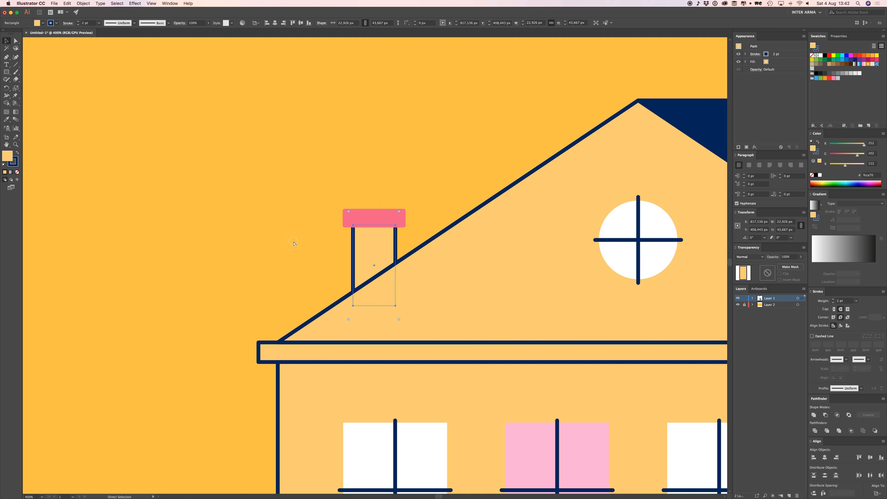
pyautogui.click(285, 223)
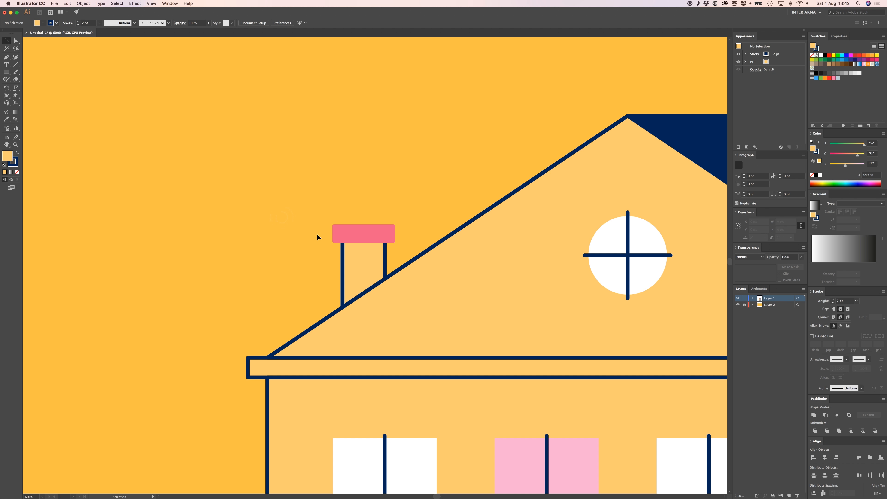
pyautogui.click(369, 265)
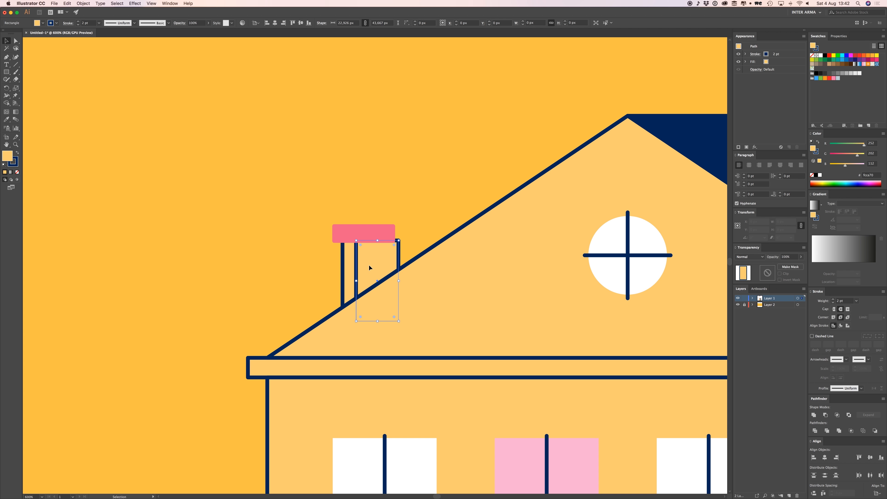
pyautogui.keyDown('shift'); pyautogui.click(370, 233); pyautogui.keyUp('shift')
pyautogui.moveTo(370, 237); pyautogui.dragTo(379, 255)
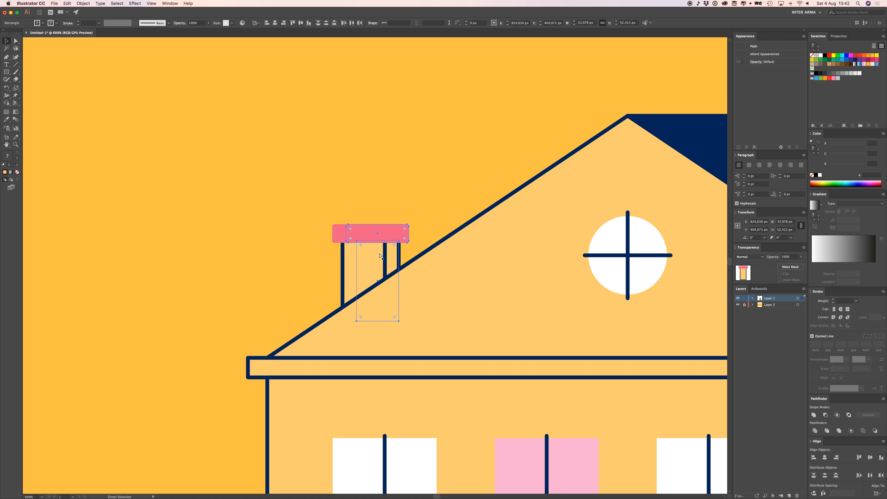
pyautogui.moveTo(417, 159); pyautogui.dragTo(365, 171)
pyautogui.click(357, 164)
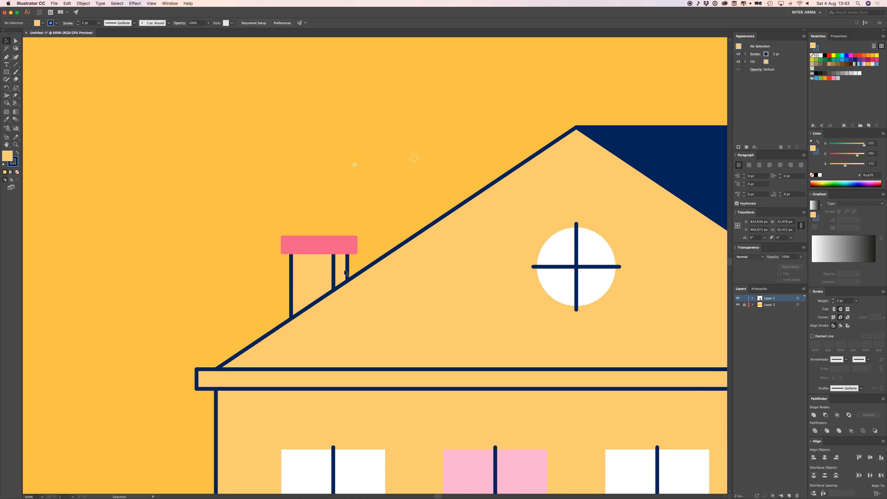
# Step: Fill the copied body of the left chimney with the navy sampled from the roof side
pyautogui.click(349, 269)
pyautogui.moveTo(372, 219); pyautogui.dragTo(305, 242)
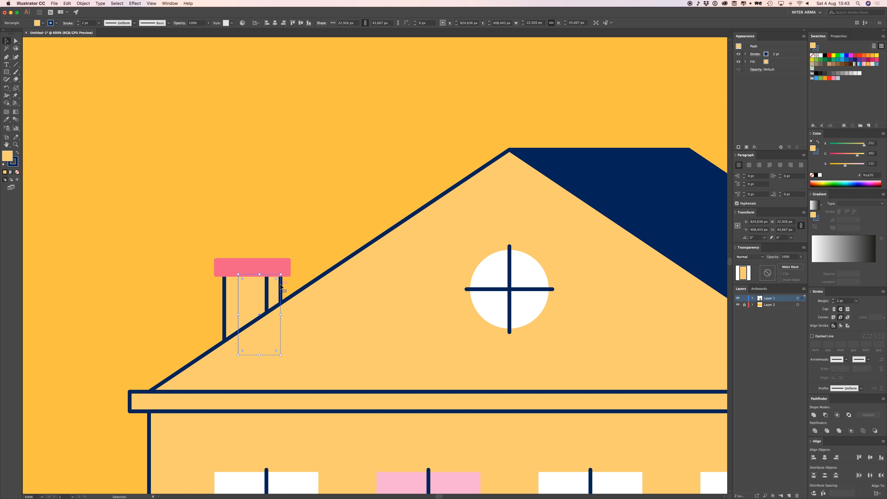
pyautogui.click(6, 120)
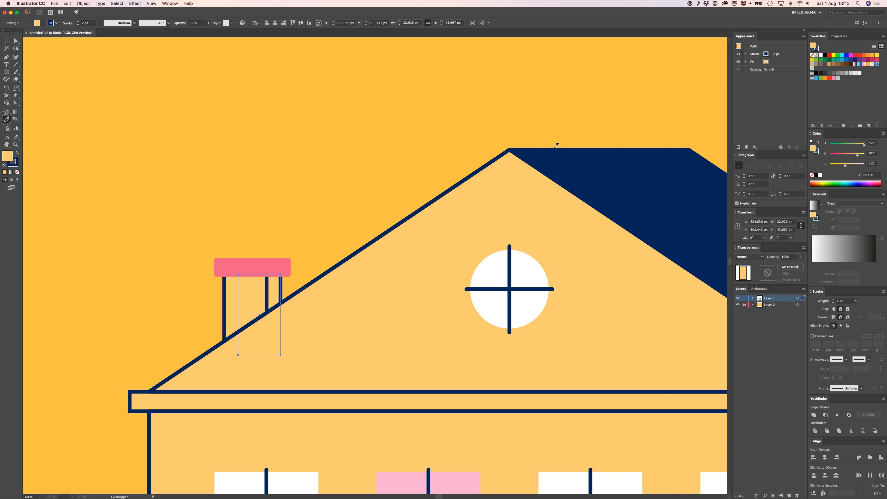
pyautogui.click(630, 173)
pyautogui.press('v')
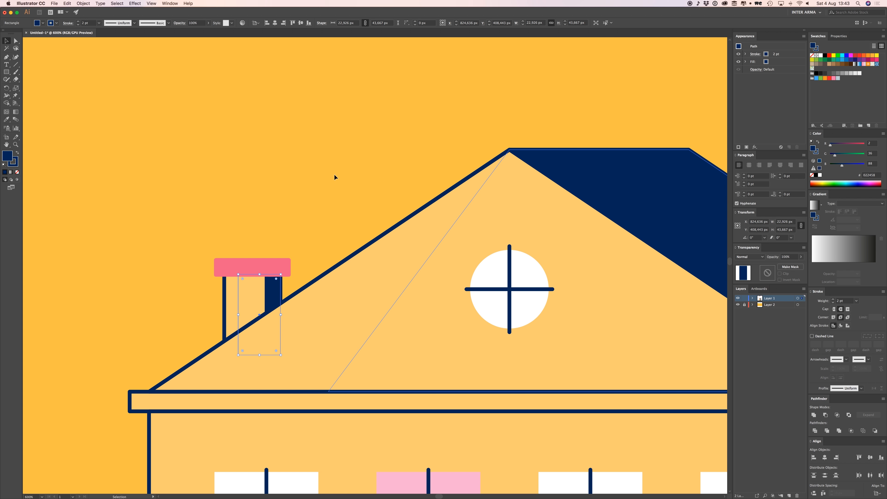
pyautogui.click(238, 173)
# Step: Fill the copied cap of the left chimney with a darker pink, RGB 211, 66, 111
pyautogui.moveTo(254, 226); pyautogui.dragTo(348, 164)
pyautogui.click(382, 203)
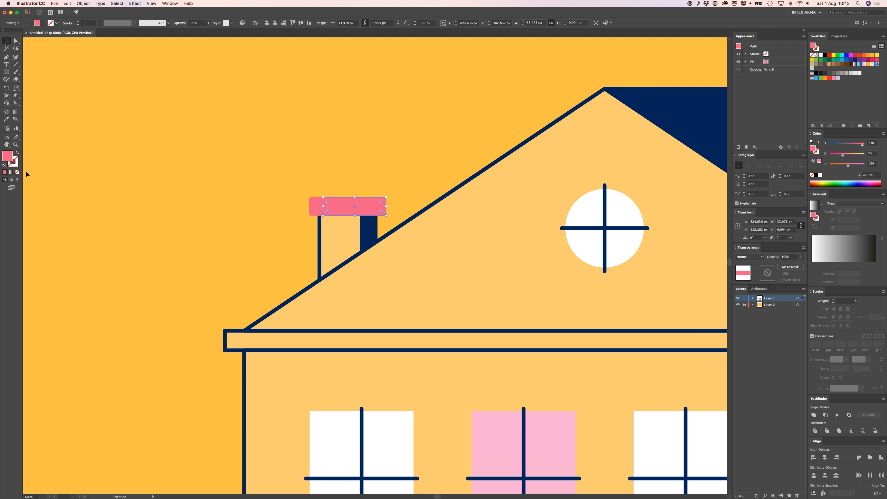
pyautogui.doubleClick(11, 159)
pyautogui.click(465, 242)
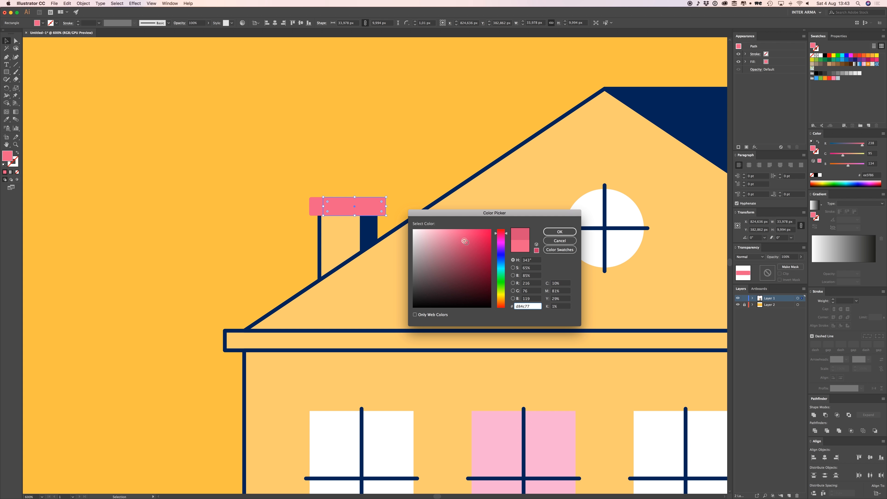
pyautogui.click(560, 231)
pyautogui.click(374, 131)
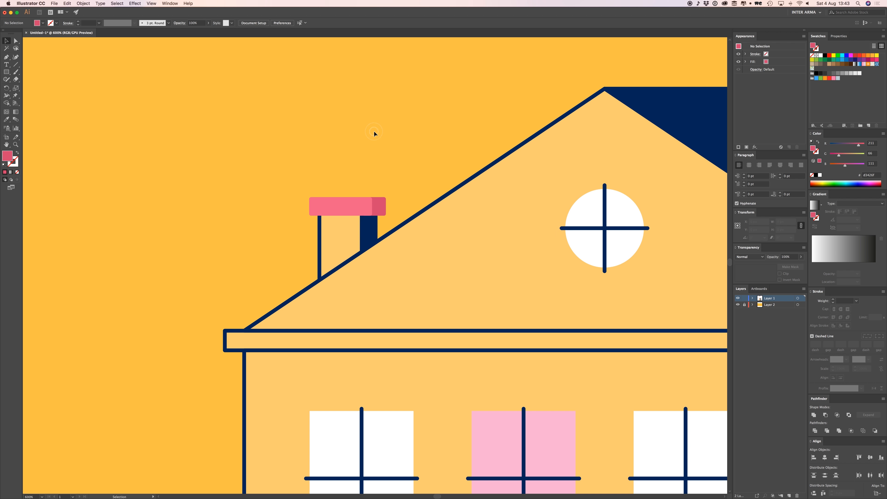
# Step: Delete the body and cap of the old chimney on the right slope of the roof
pyautogui.press('super+minus')
pyautogui.press('super+minus')
pyautogui.press('super+minus')
pyautogui.press('super+minus')
pyautogui.press('super+plus')
pyautogui.press('super+plus')
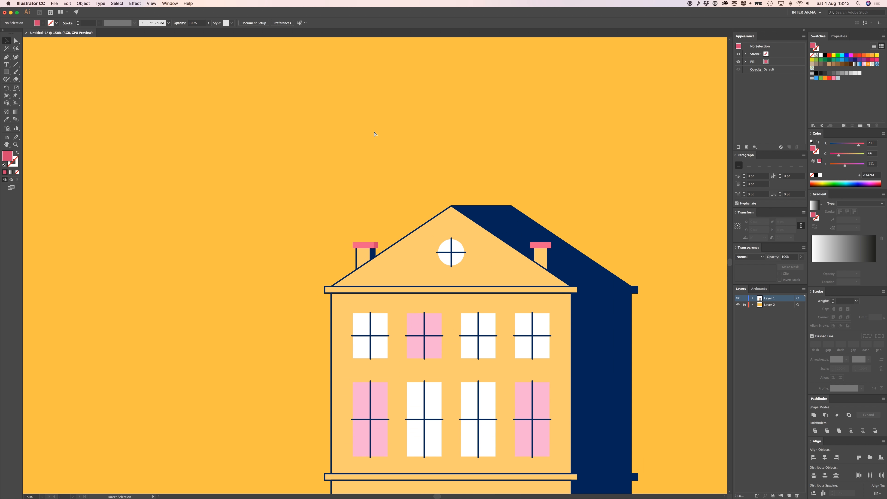
pyautogui.click(595, 256)
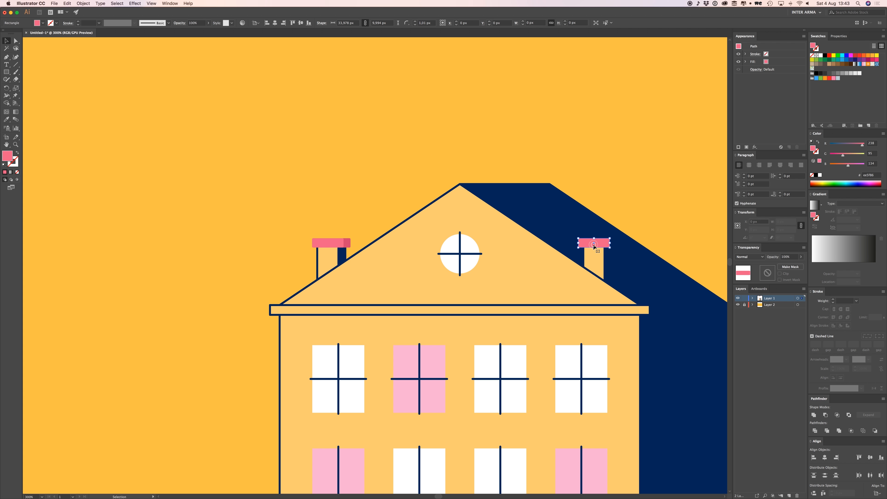
pyautogui.press('Delete')
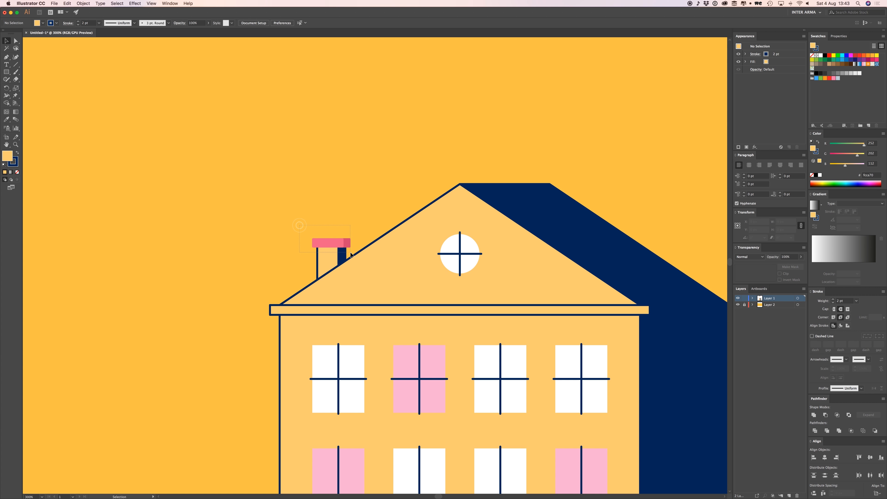
# Step: Group the left chimney's parts and place a copy of the group on the right slope of the roof
pyautogui.moveTo(351, 255); pyautogui.dragTo(352, 256)
pyautogui.press('a')
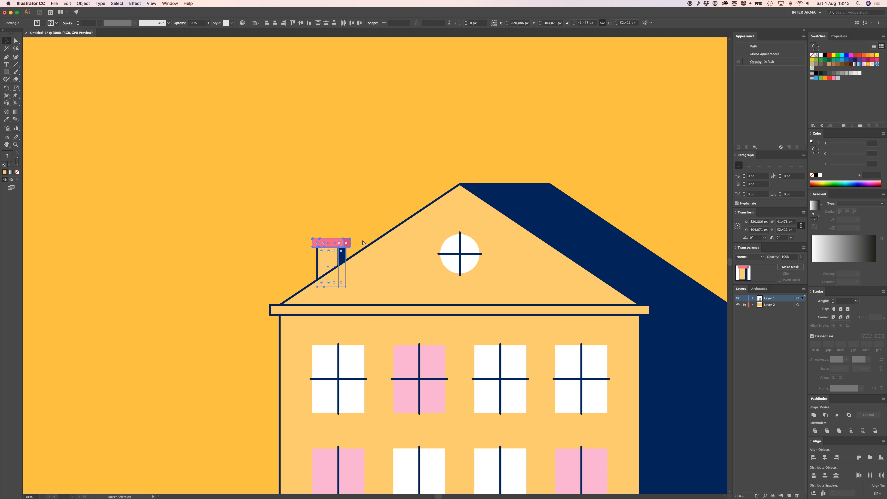
pyautogui.press('v')
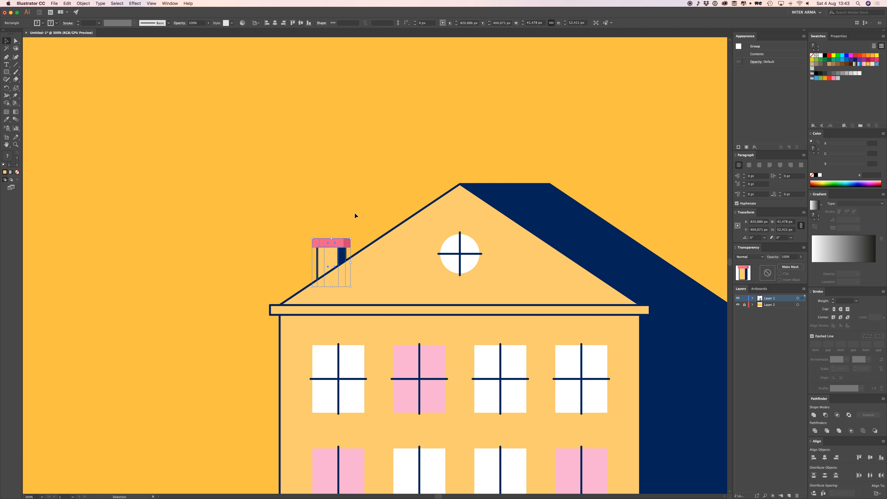
pyautogui.click(354, 212)
pyautogui.moveTo(332, 261); pyautogui.dragTo(585, 261)
pyautogui.click(631, 197)
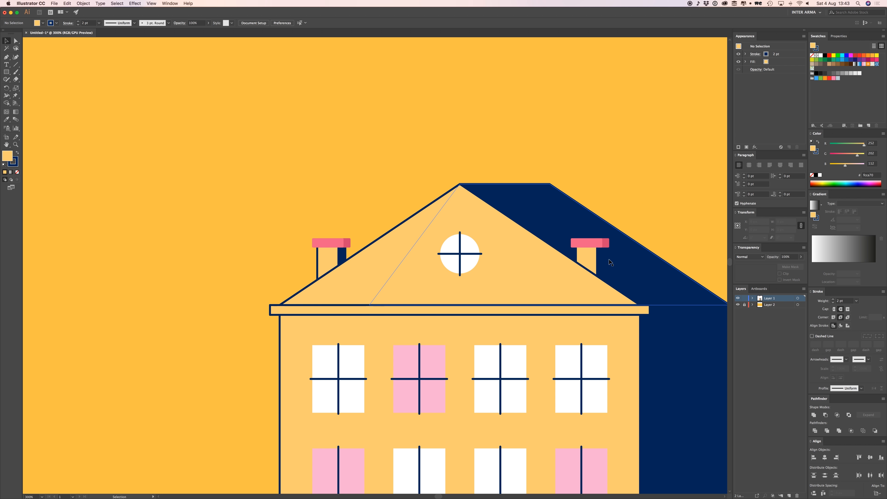
# Step: Review the house with both shaded chimneys on the whole artboard, including the staircase and ground floor up close
pyautogui.press('space')
pyautogui.moveTo(635, 168); pyautogui.dragTo(620, 168)
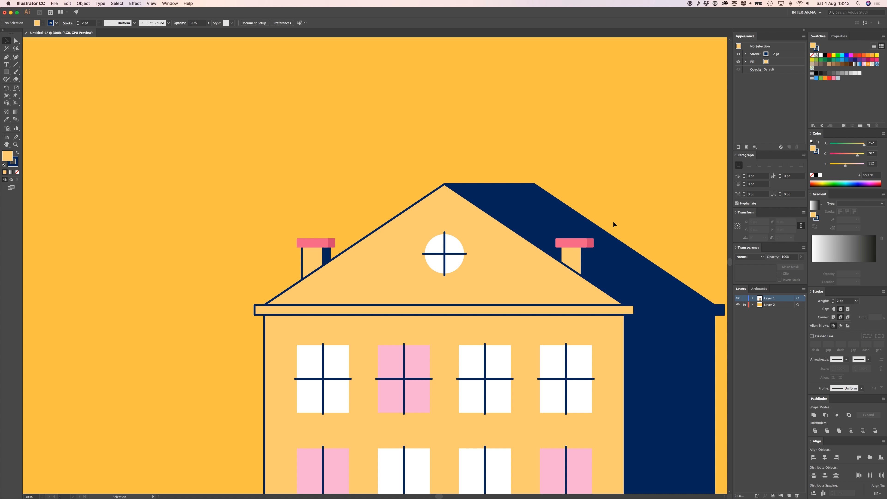
pyautogui.press('super+minus')
pyautogui.press('super+minus')
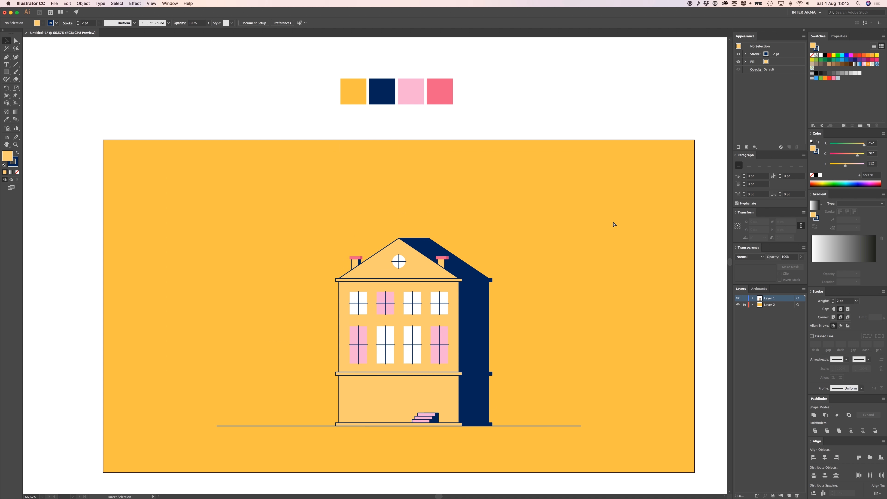
pyautogui.press('super+plus')
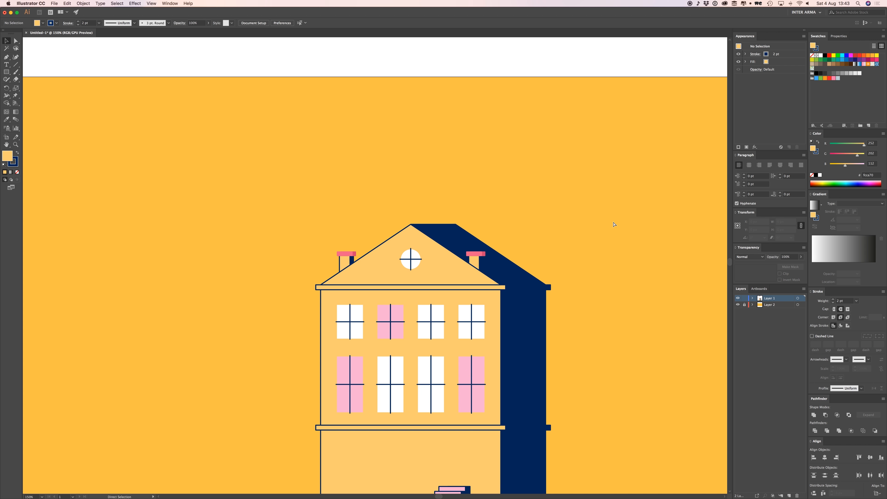
pyautogui.scroll(-10, 614, 224)
pyautogui.hscroll(3, 584, 315)
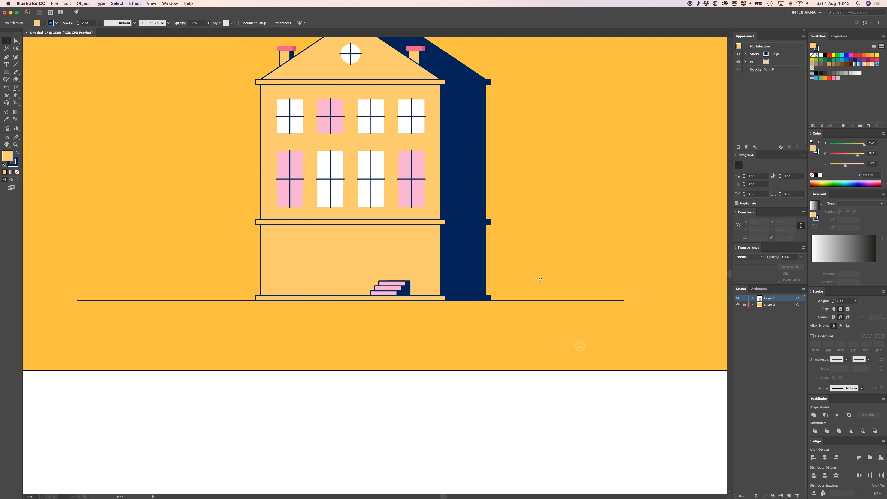
pyautogui.press('super+plus')
pyautogui.press('super+plus')
pyautogui.press('super+plus')
pyautogui.press('super+plus')
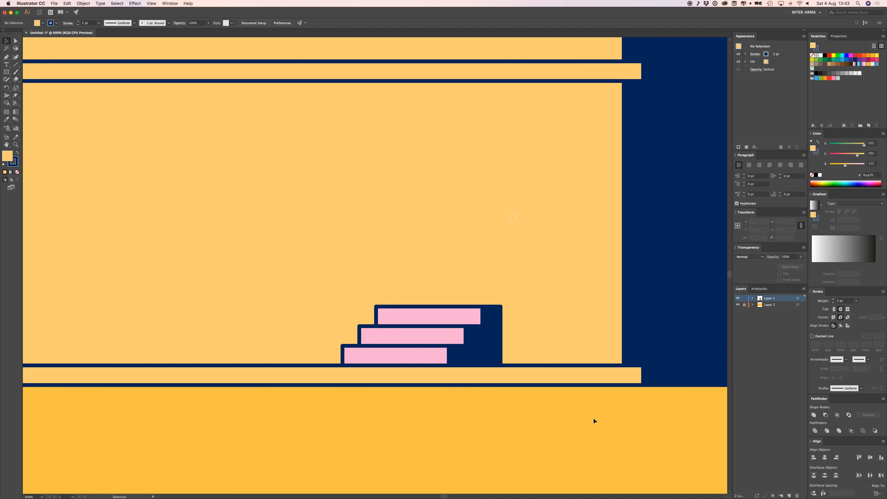
pyautogui.press('super+minus')
pyautogui.press('super+minus')
pyautogui.press('super+minus')
pyautogui.press('super+minus')
pyautogui.scroll(3, 521, 353)
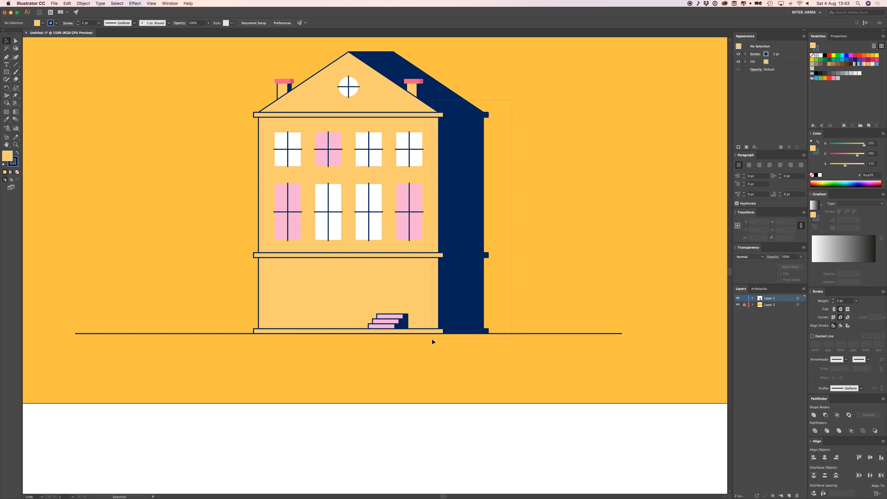
pyautogui.moveTo(432, 339); pyautogui.dragTo(434, 336)
pyautogui.press('super+shift+a')
# Step: Draw a light-yellow door rectangle about 60 × 111 px with a 2 pt navy outline, standing on the top stair
pyautogui.press('super+plus')
pyautogui.press('super+plus')
pyautogui.press('super+plus')
pyautogui.moveTo(469, 343); pyautogui.dragTo(438, 289)
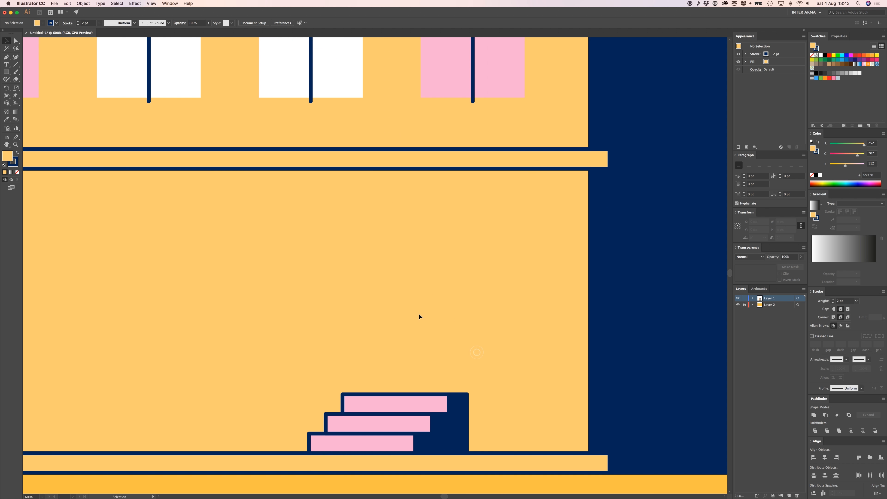
pyautogui.press('m')
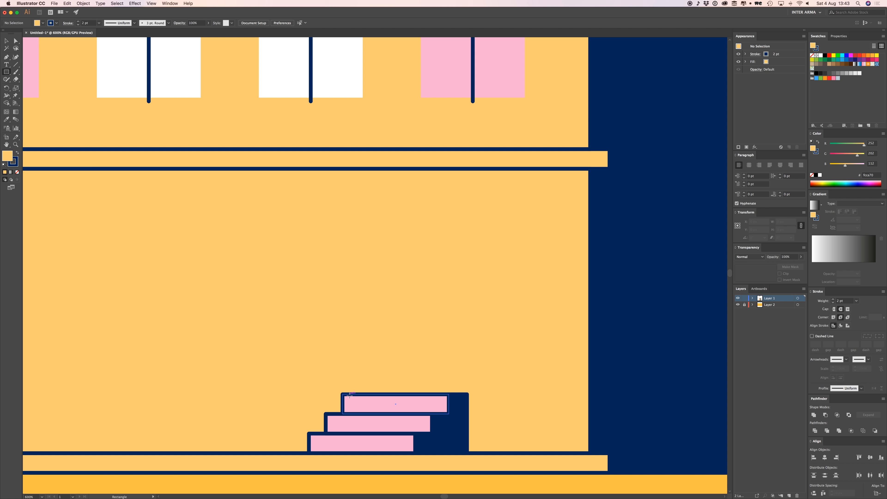
pyautogui.moveTo(348, 394); pyautogui.dragTo(460, 189)
# Step: Round the door rectangle's two upper corners fully so that they form a semicircular arch
pyautogui.press('a')
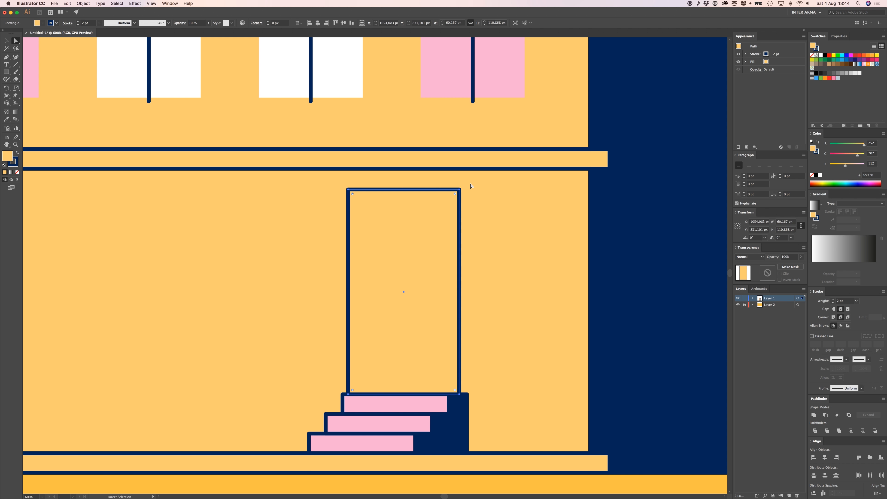
pyautogui.moveTo(356, 197); pyautogui.dragTo(437, 296)
pyautogui.click(519, 262)
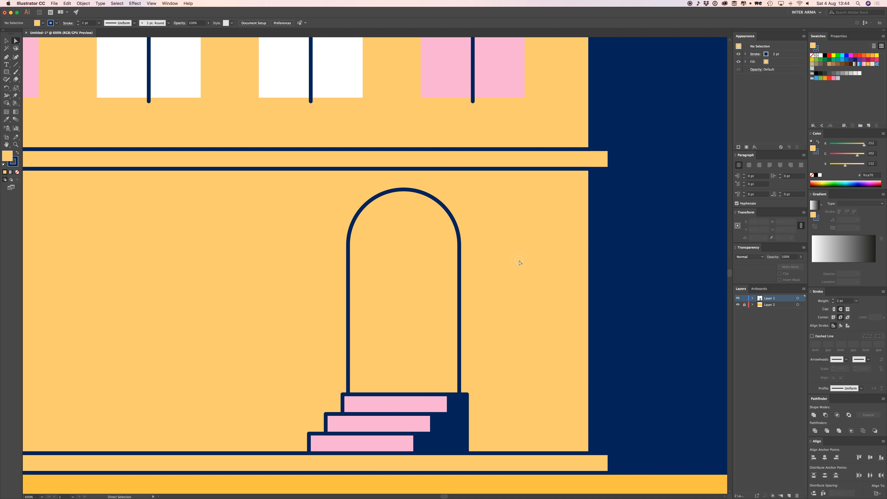
pyautogui.press('b')
pyautogui.moveTo(445, 344); pyautogui.dragTo(466, 353)
pyautogui.press('super+z')
# Step: Review the arched door and the proportions of the ground floor against the whole house
pyautogui.press('v')
pyautogui.click(448, 332)
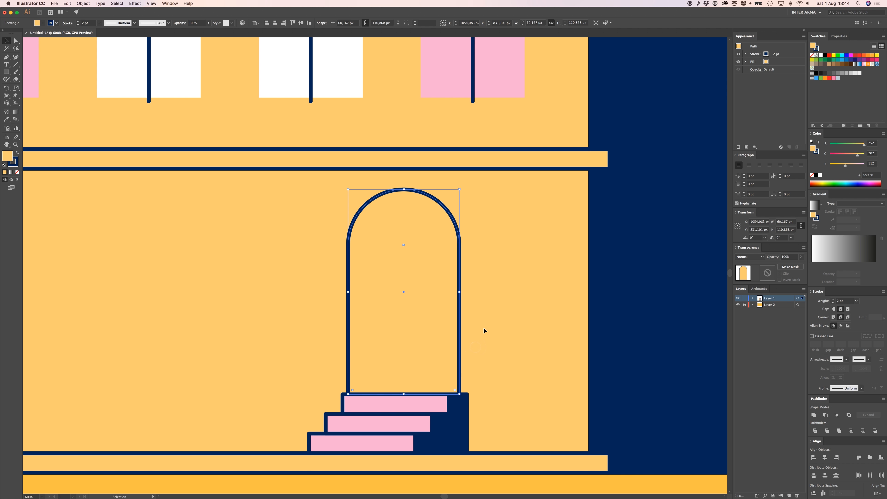
pyautogui.click(485, 328)
pyautogui.press('super+1')
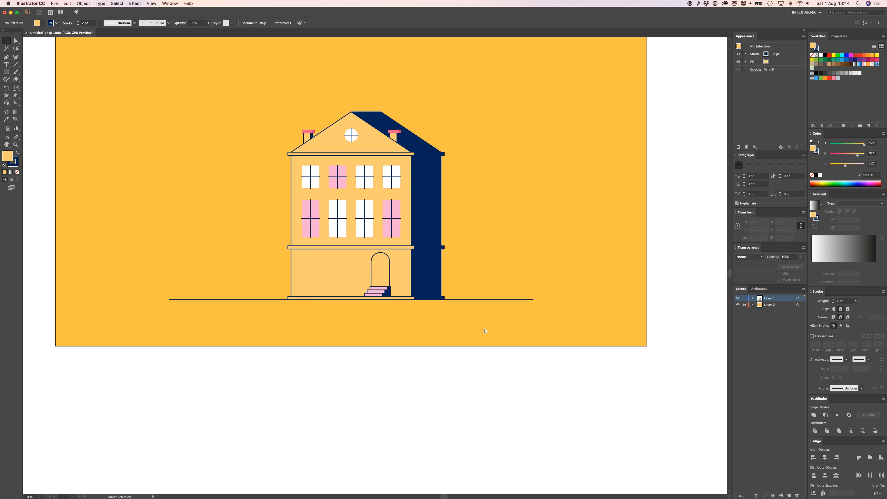
pyautogui.press('super+equal')
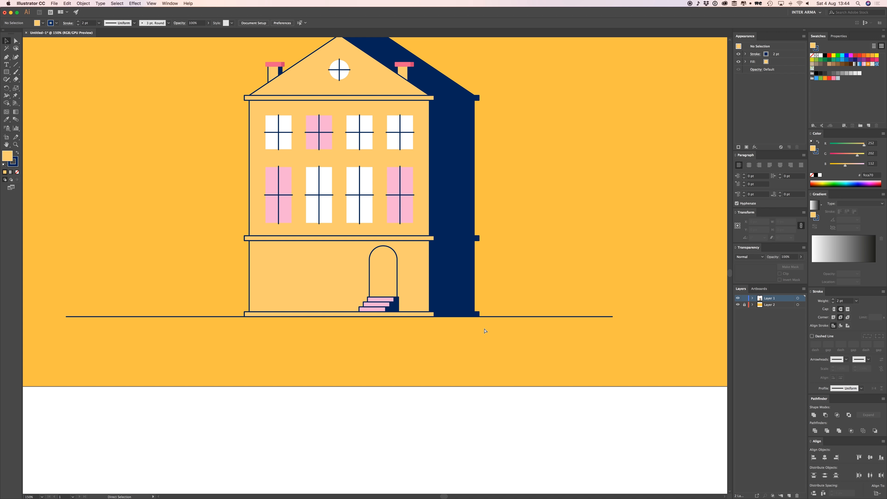
pyautogui.moveTo(459, 223); pyautogui.dragTo(437, 291)
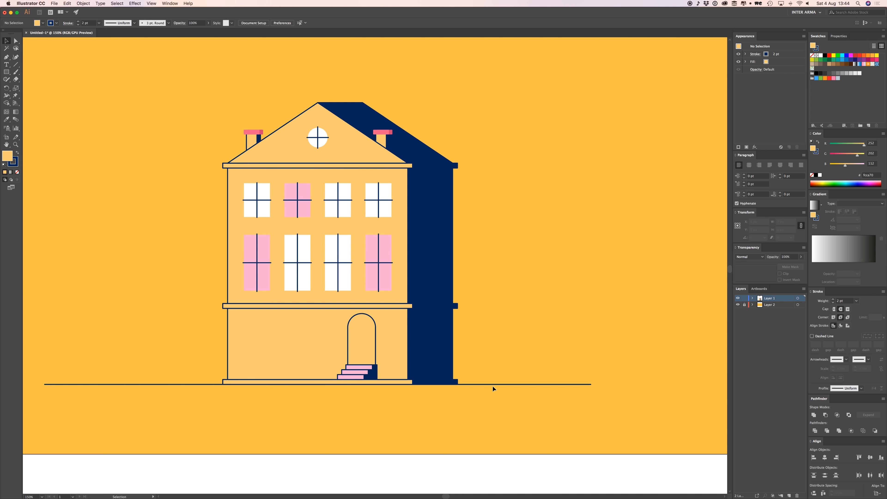
pyautogui.press('super+alt+a')
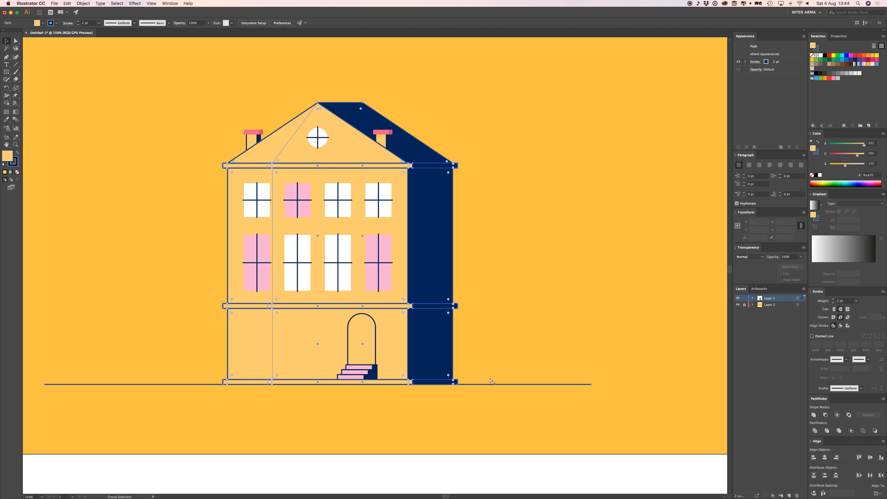
pyautogui.click(510, 315)
pyautogui.moveTo(494, 265); pyautogui.dragTo(515, 289)
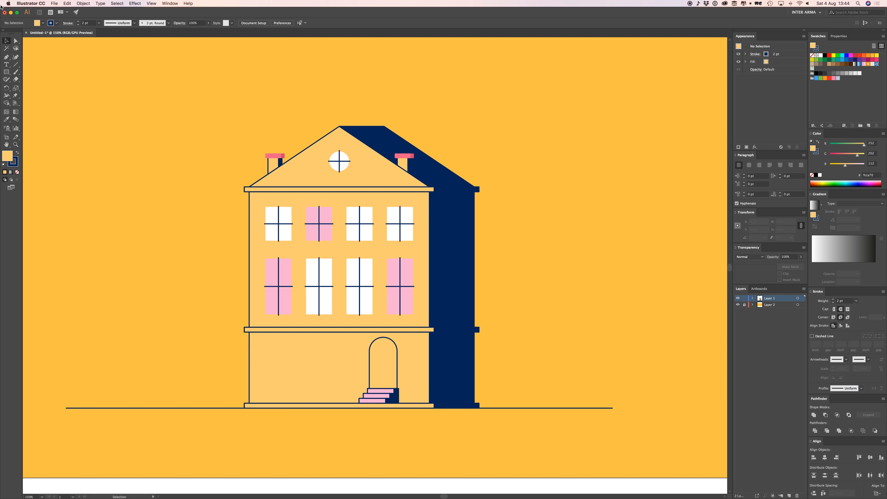
# Step: Raise the roof, chimneys, upper windows and middle band about 8 px so that the ground floor becomes taller
pyautogui.click(16, 42)
pyautogui.moveTo(541, 337); pyautogui.dragTo(580, 329)
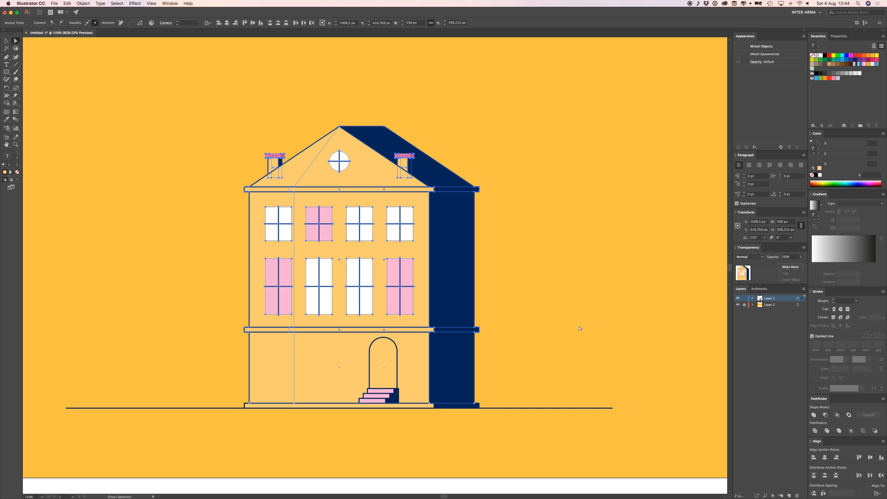
pyautogui.press('Up')
pyautogui.press('Up')
pyautogui.press('Up')
pyautogui.press('Up')
pyautogui.press('Up')
pyautogui.press('Up')
pyautogui.press('Up')
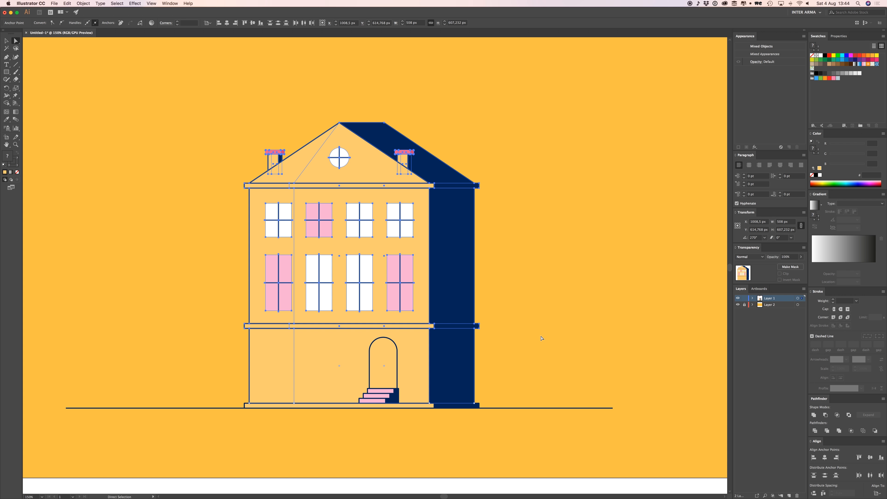
pyautogui.click(539, 336)
pyautogui.press('v')
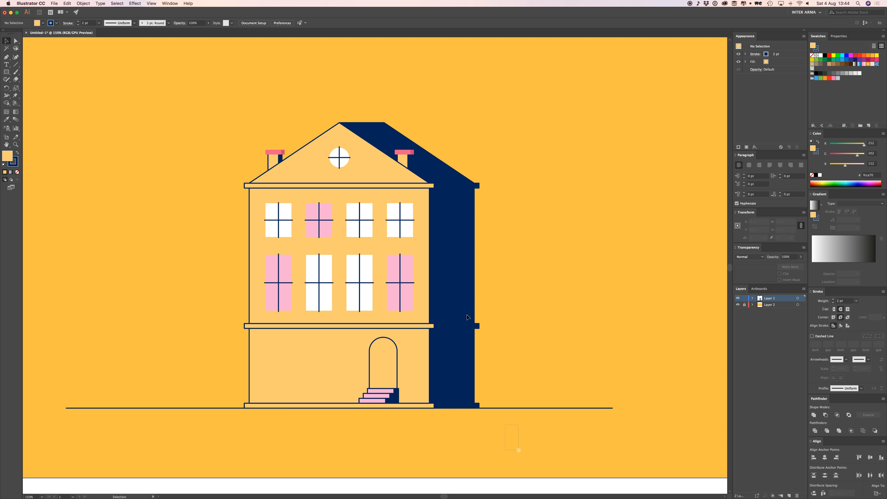
pyautogui.moveTo(427, 162); pyautogui.dragTo(427, 162)
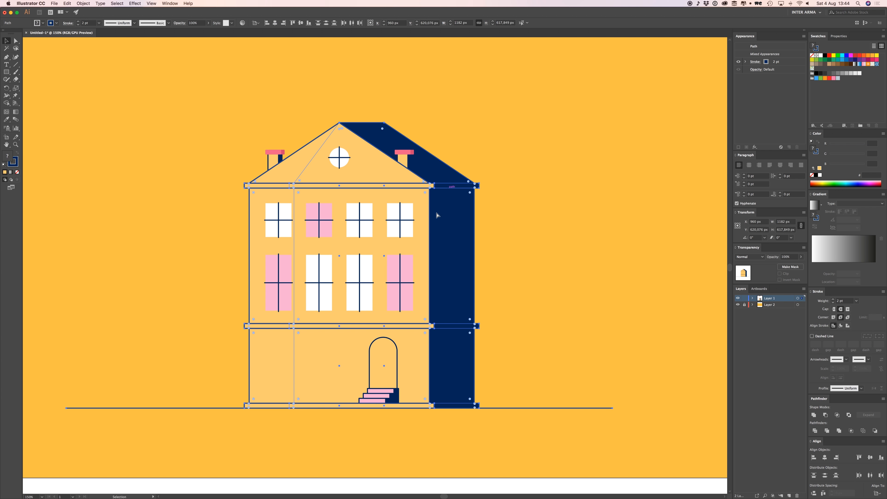
pyautogui.press('super+shift+a')
# Step: Fill the arched door with white, RGB 255, 255, 255
pyautogui.moveTo(397, 341); pyautogui.dragTo(384, 271)
pyautogui.press('super+plus')
pyautogui.press('super+plus')
pyautogui.press('super+plus')
pyautogui.press('super+plus')
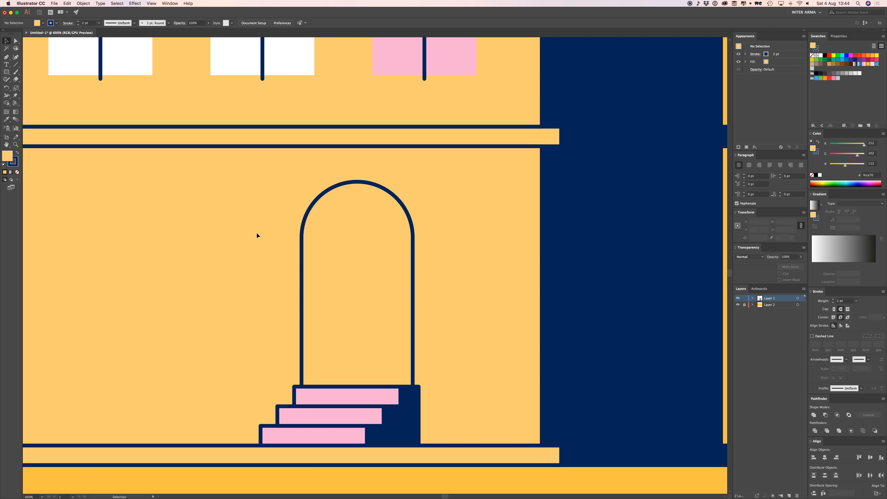
pyautogui.moveTo(257, 234); pyautogui.dragTo(414, 297)
pyautogui.press('space')
pyautogui.moveTo(60, 227); pyautogui.dragTo(75, 172)
pyautogui.doubleClick(2, 155)
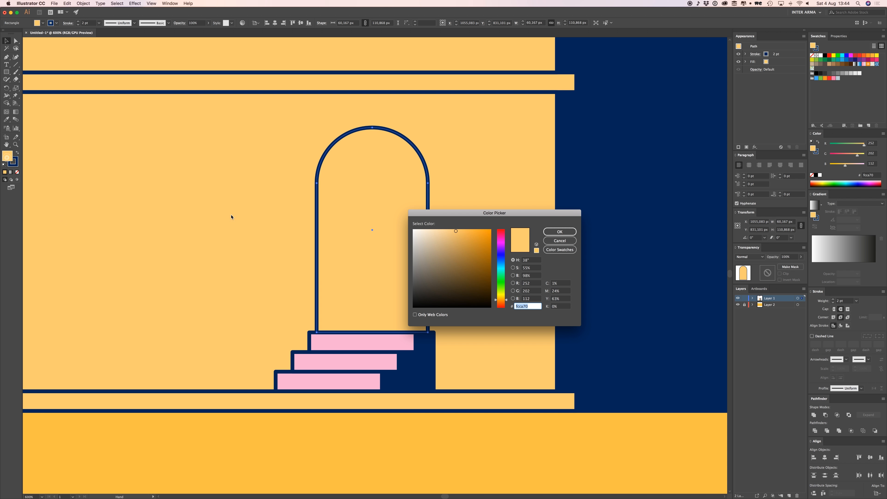
pyautogui.moveTo(430, 236); pyautogui.dragTo(410, 229)
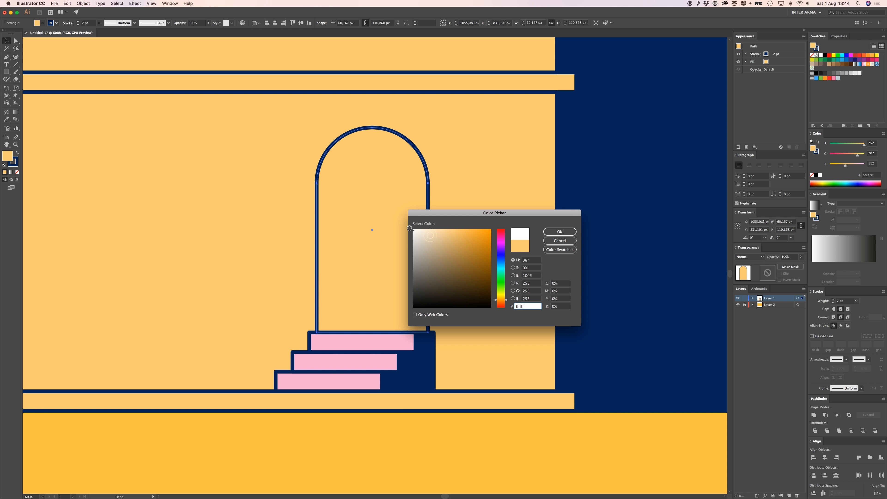
pyautogui.click(560, 231)
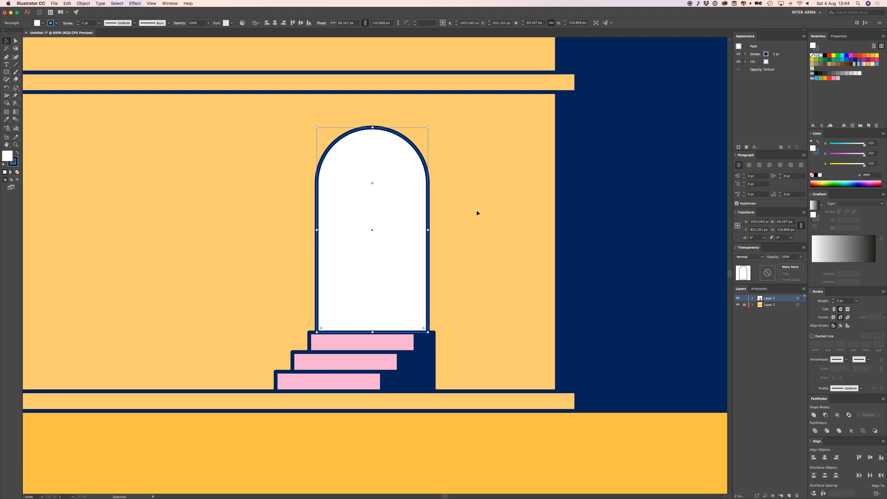
# Step: Create a centred, proportionally smaller copy of the arched door, about 47 × 86 px, inside the original
pyautogui.press('a')
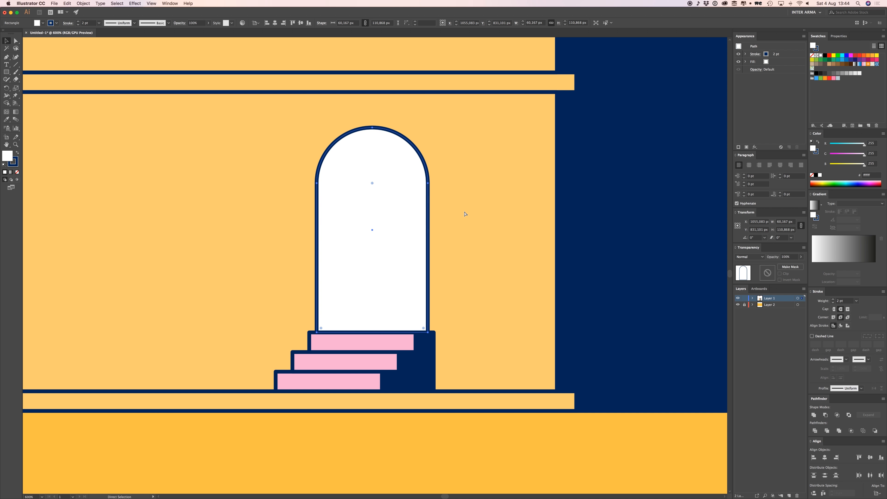
pyautogui.press('v')
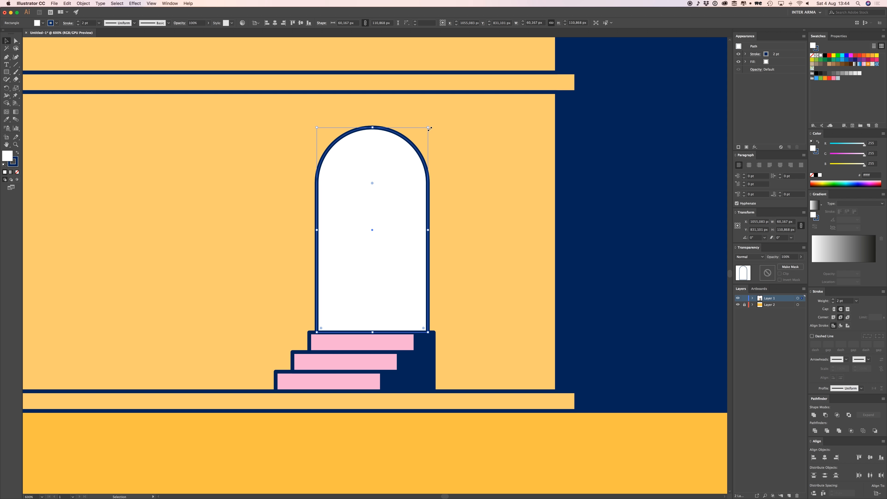
pyautogui.moveTo(429, 129); pyautogui.dragTo(417, 146)
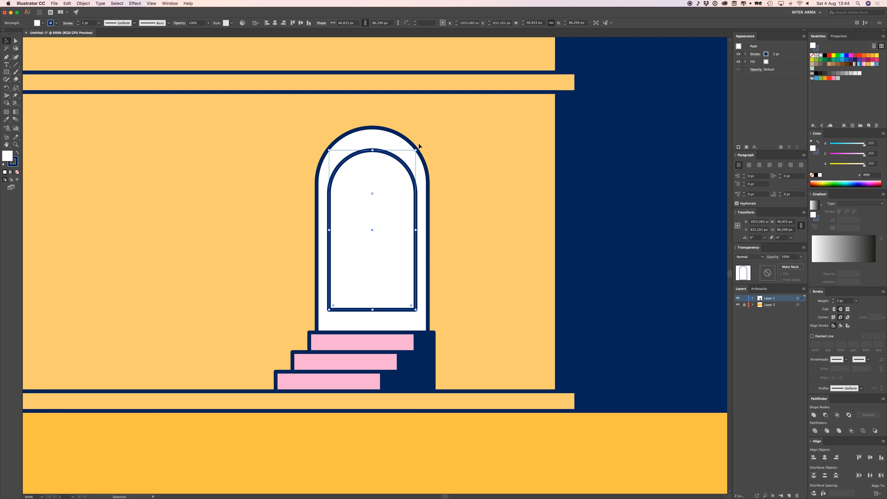
# Step: Nudge the inner arch vertically until it sits slightly below the centre of the outer door arch
pyautogui.press('Down')
pyautogui.press('Down')
pyautogui.press('Down')
pyautogui.press('Down')
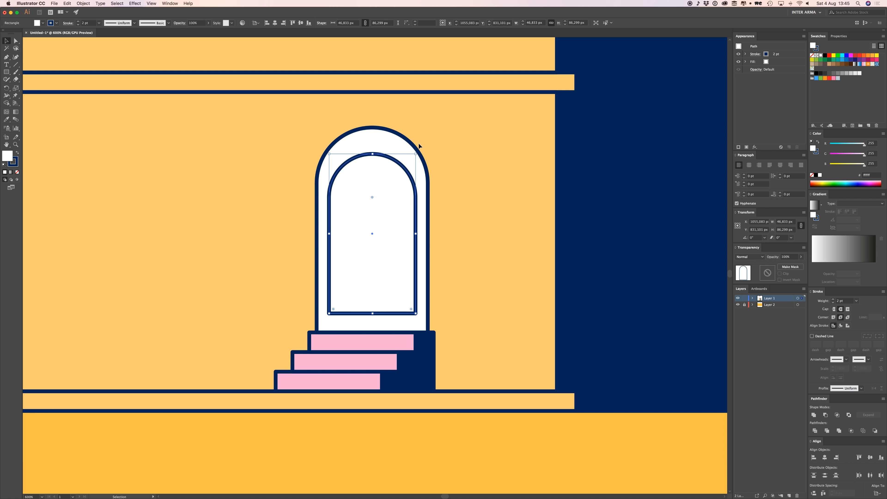
pyautogui.press('Up')
pyautogui.press('Up')
pyautogui.press('Up')
pyautogui.press('Up')
pyautogui.press('Up')
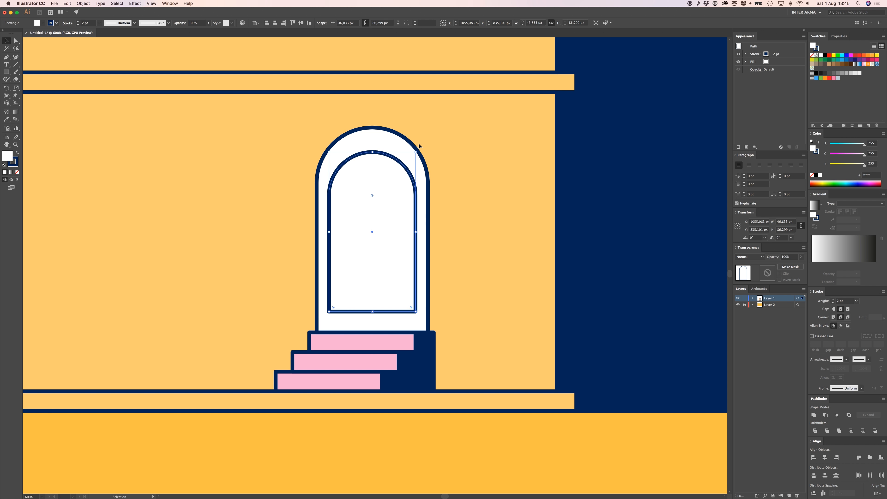
# Step: Raise the inner arch inside the door until its vertical centre is at about Y 827 px
pyautogui.press('Up')
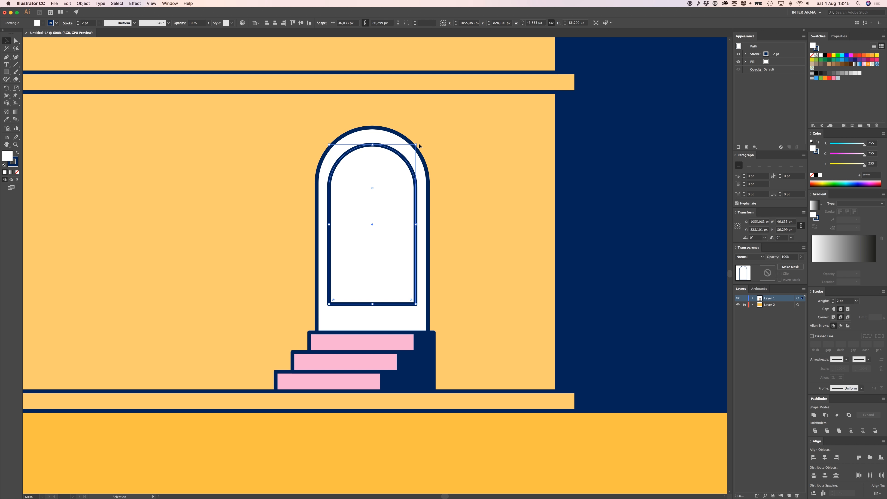
pyautogui.press('Up')
pyautogui.press('a')
pyautogui.click(329, 302)
pyautogui.keyDown('shift'); pyautogui.click(415, 302); pyautogui.keyUp('shift')
pyautogui.press('v')
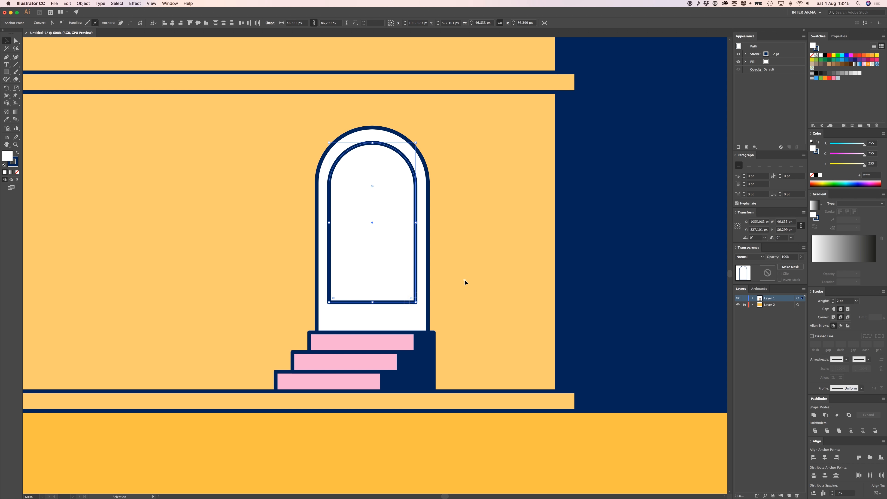
pyautogui.click(464, 282)
pyautogui.click(380, 303)
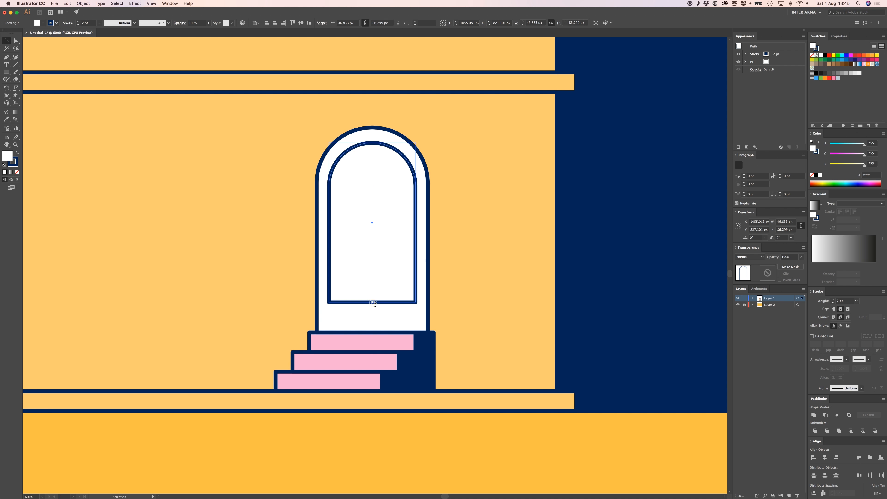
pyautogui.moveTo(373, 302); pyautogui.dragTo(373, 230)
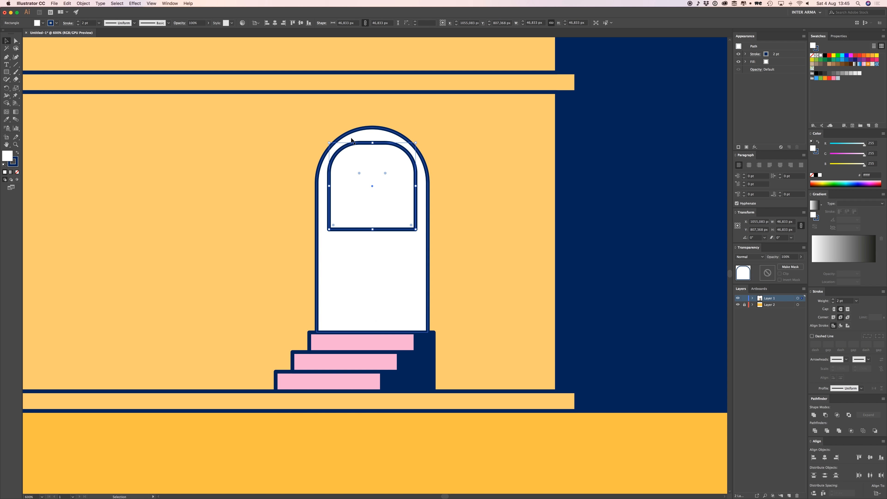
pyautogui.press('super+z')
pyautogui.press('super+z')
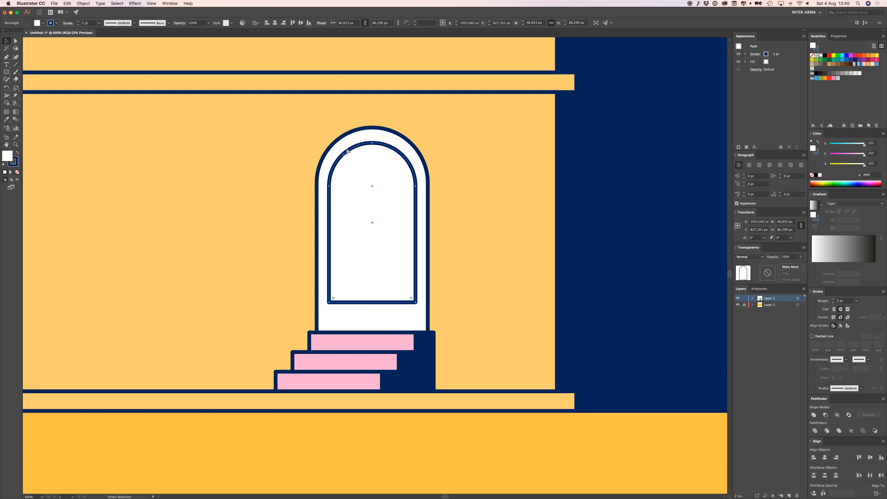
# Step: Lower the inner arch's two bottom corner points together so that it becomes about 94 px tall
pyautogui.press('a')
pyautogui.click(416, 302)
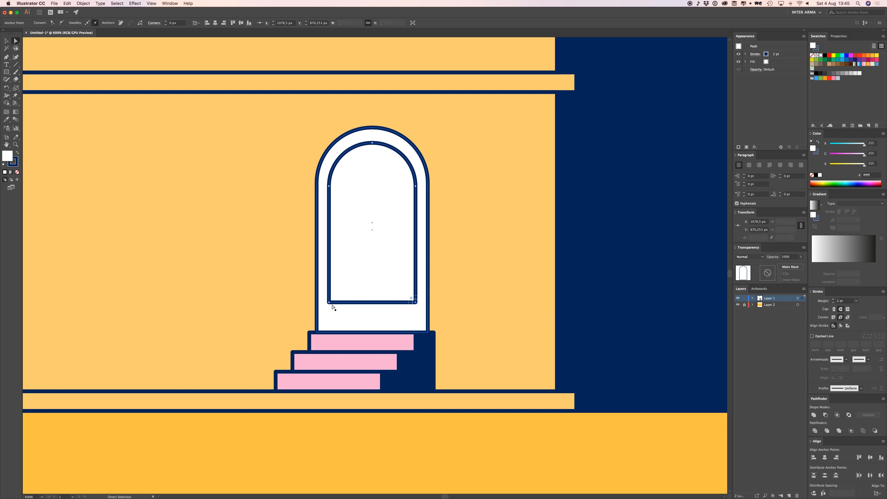
pyautogui.keyDown('shift'); pyautogui.click(330, 302); pyautogui.keyUp('shift')
pyautogui.moveTo(330, 303); pyautogui.dragTo(330, 317)
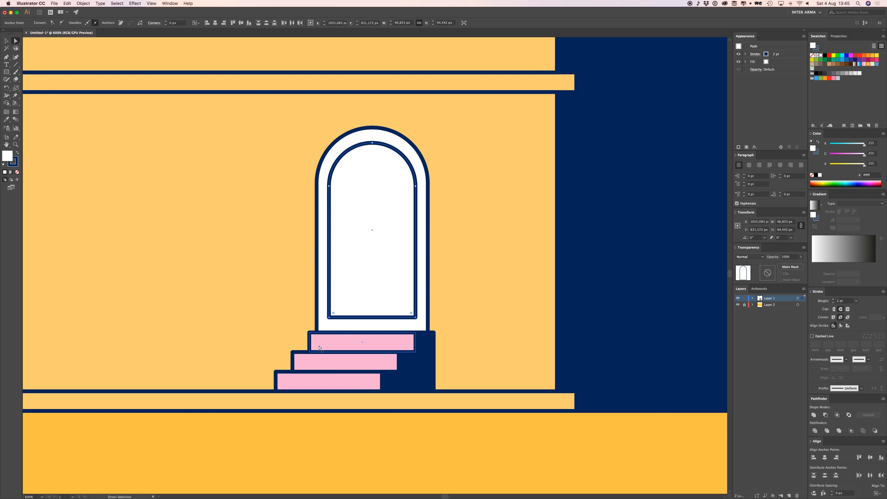
# Step: Give the inner arch the pink fill without a stroke, sampled from the tall pink window above the door
pyautogui.press('super+minus')
pyautogui.press('super+minus')
pyautogui.press('super+minus')
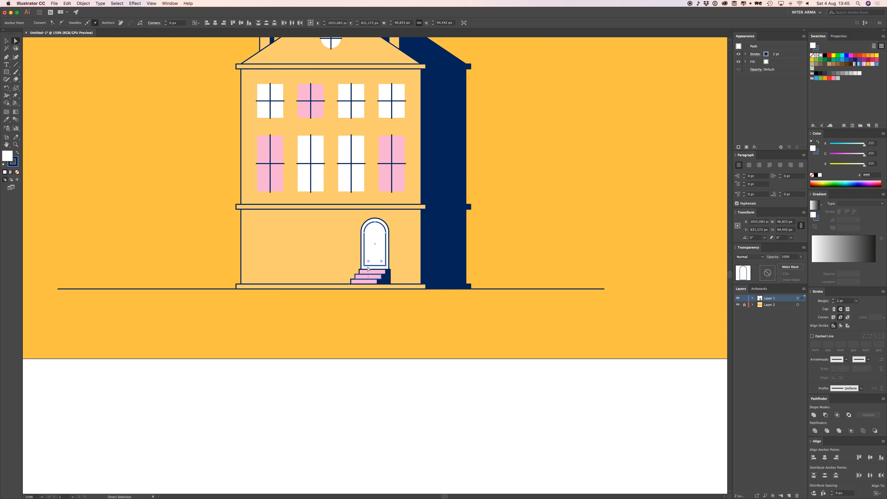
pyautogui.moveTo(368, 266); pyautogui.dragTo(374, 301)
pyautogui.press('super+plus')
pyautogui.press('i')
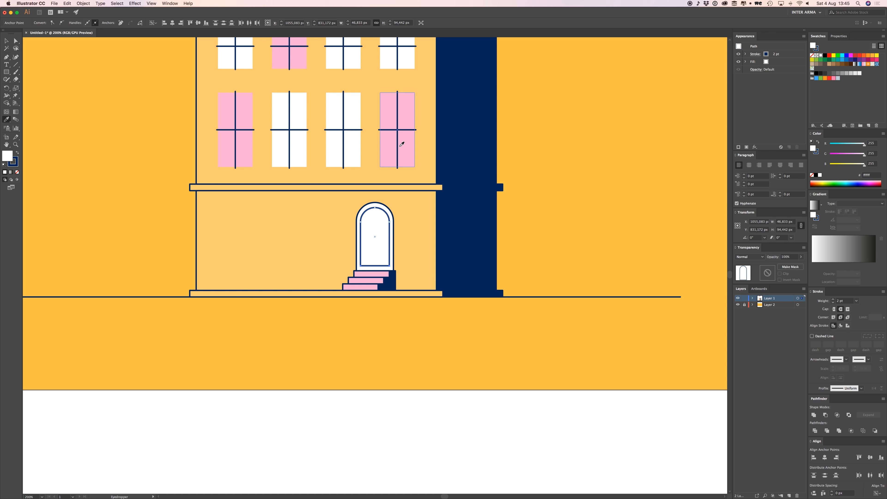
pyautogui.click(391, 148)
pyautogui.press('v')
pyautogui.click(548, 210)
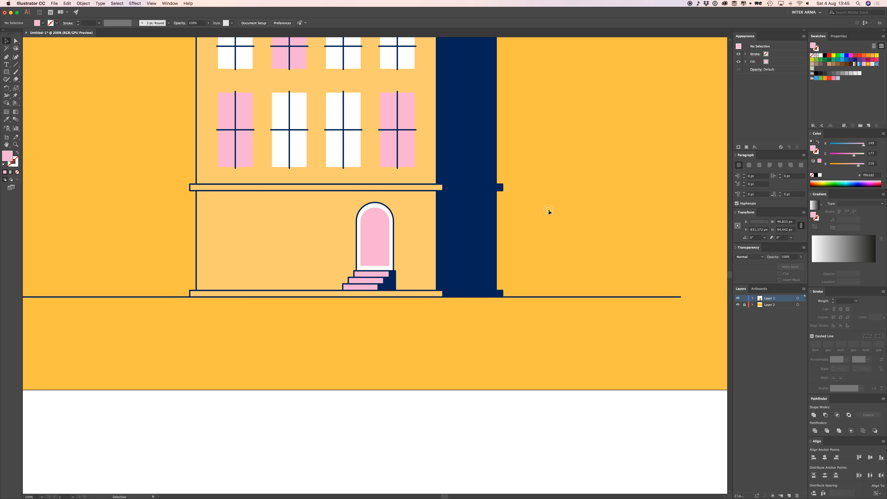
# Step: Scale the pink door panel down proportionally from its centre to about 44 × 88 px
pyautogui.click(385, 231)
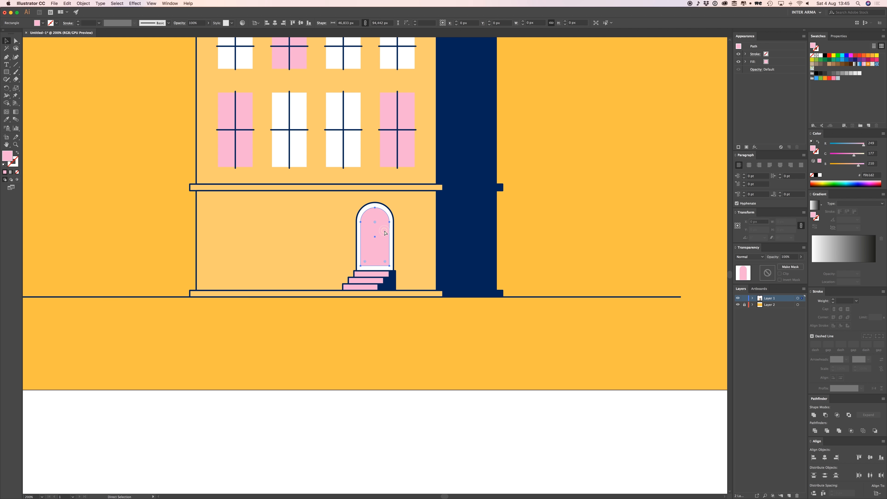
pyautogui.press('super+equal')
pyautogui.press('super+equal')
pyautogui.press('super+equal')
pyautogui.moveTo(421, 179); pyautogui.dragTo(415, 182)
pyautogui.click(484, 182)
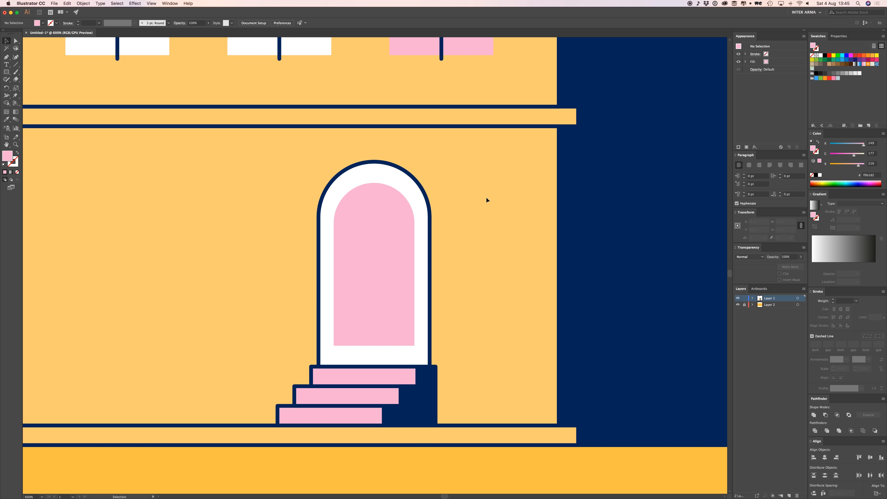
# Step: Draw a vertical 2 pt navy line without fill down the centre of the pink door panel, from arch top to bottom edge
pyautogui.moveTo(479, 236); pyautogui.dragTo(477, 219)
pyautogui.click(430, 251)
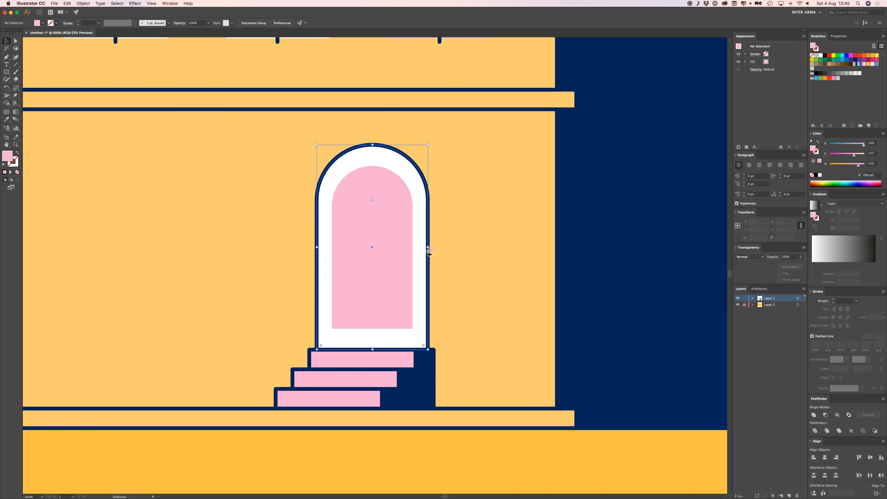
pyautogui.click(457, 234)
pyautogui.press('p')
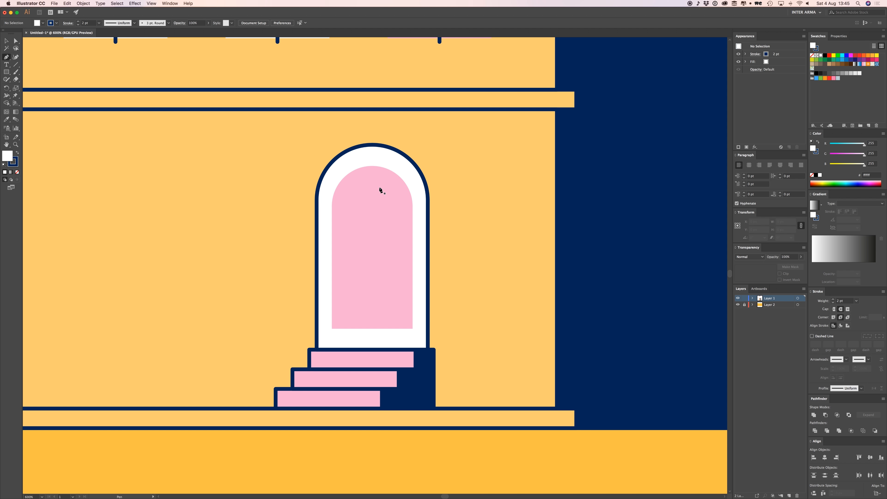
pyautogui.click(372, 166)
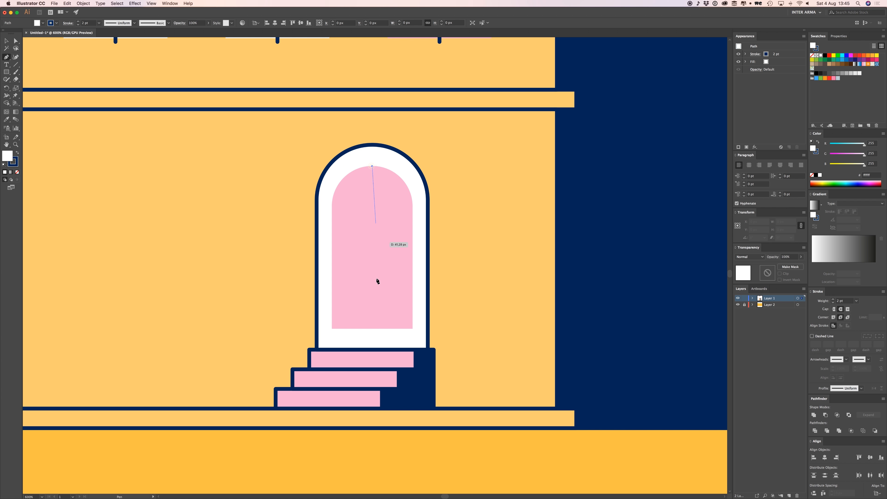
pyautogui.click(372, 328)
pyautogui.click(17, 173)
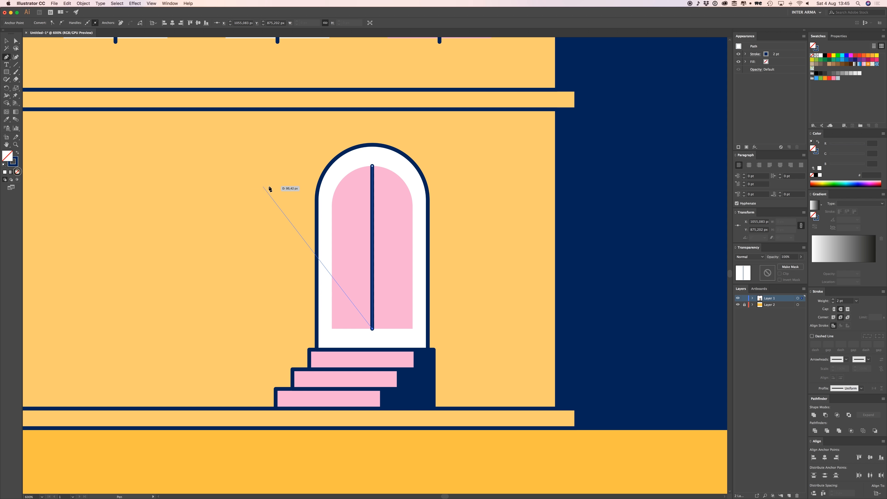
pyautogui.keyDown('super'); pyautogui.click(275, 194); pyautogui.keyUp('super')
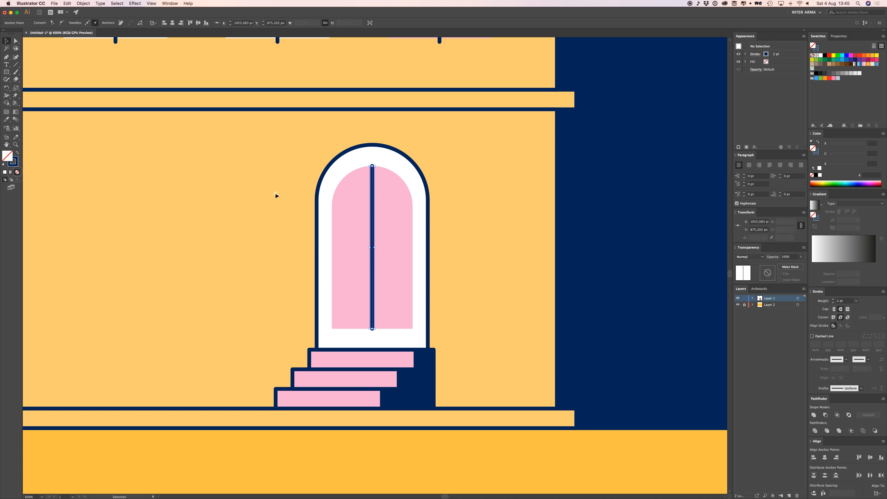
# Step: Draw a horizontal navy bar across the pink panel just below its curve and duplicate it twice downward at equal spacing
pyautogui.click(332, 220)
pyautogui.click(412, 221)
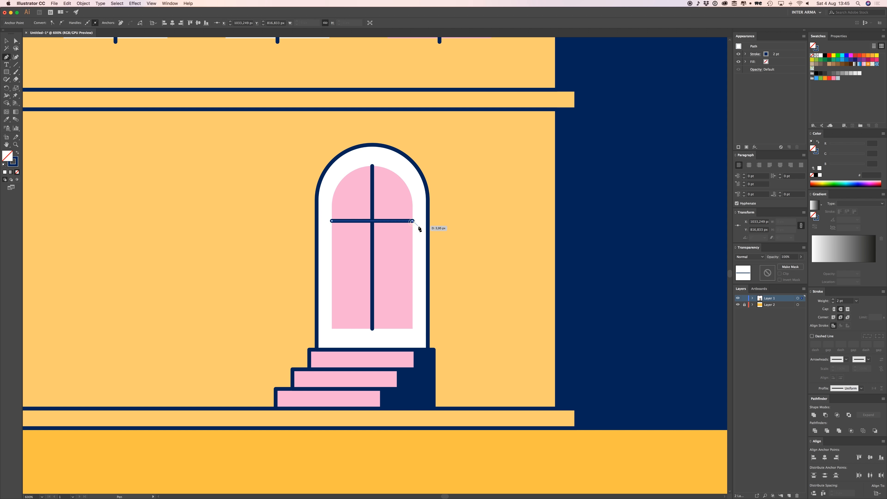
pyautogui.press('v')
pyautogui.moveTo(404, 221); pyautogui.dragTo(402, 252)
pyautogui.press('super+d')
pyautogui.click(473, 224)
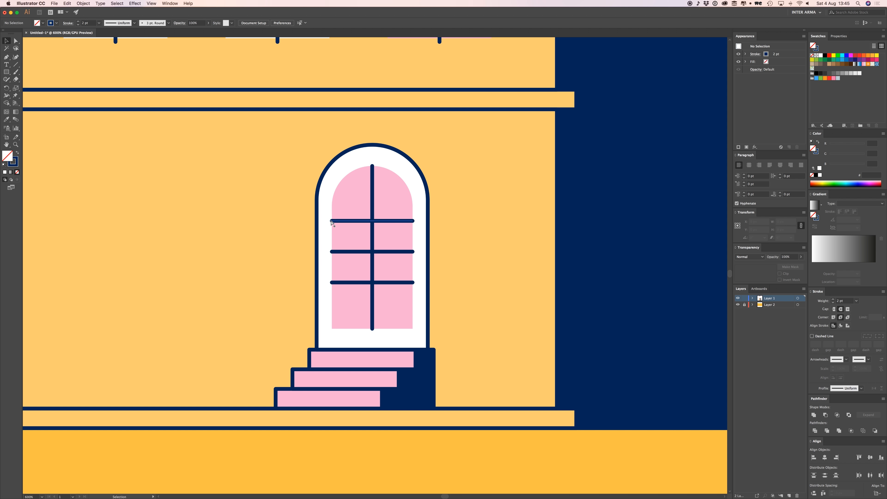
pyautogui.press('a')
pyautogui.click(372, 236)
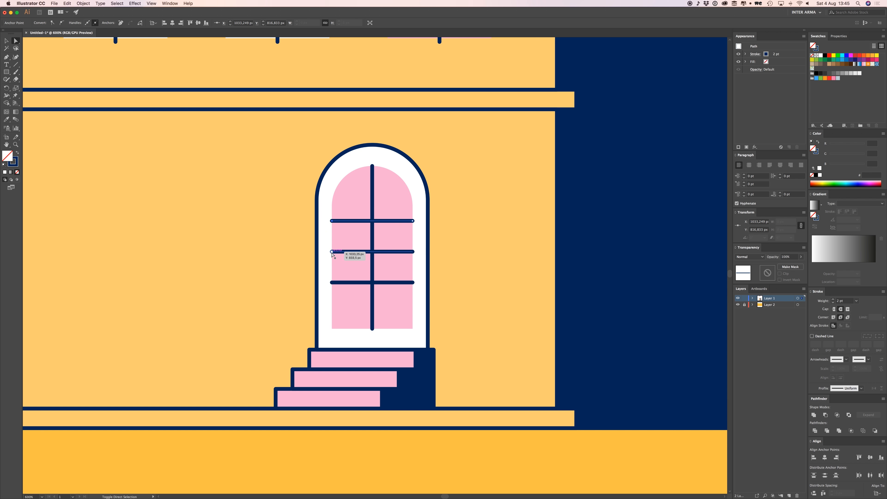
pyautogui.keyDown('shift'); pyautogui.click(332, 252); pyautogui.keyUp('shift')
pyautogui.keyDown('shift'); pyautogui.click(332, 283); pyautogui.keyUp('shift')
pyautogui.press('Left')
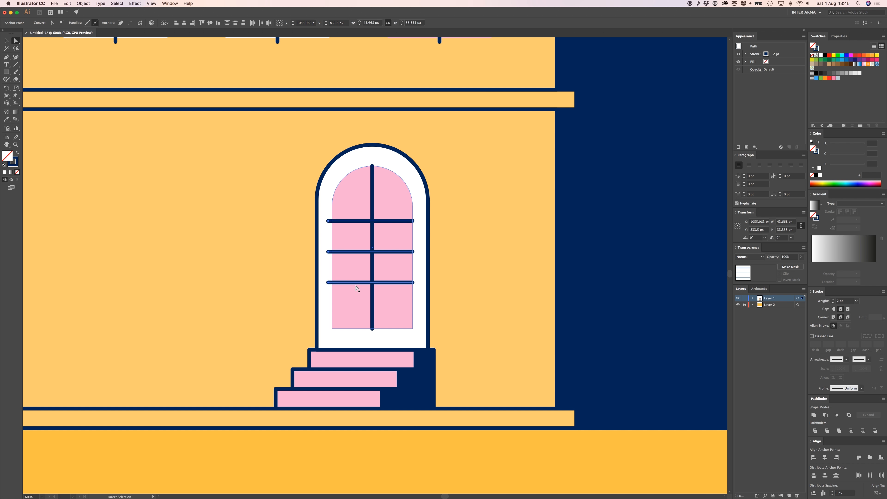
pyautogui.click(495, 229)
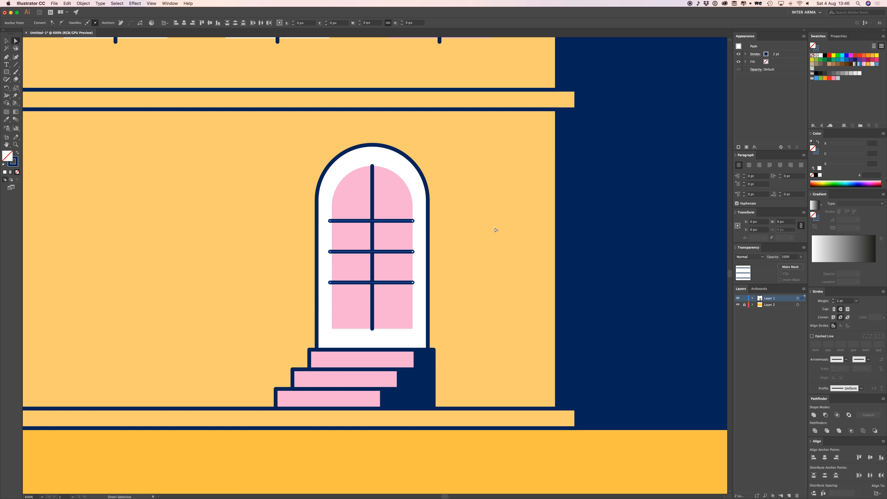
pyautogui.press('super+z')
pyautogui.click(495, 230)
# Step: Delete the lower two horizontal bars of the door, keeping only the top one
pyautogui.press('super+minus')
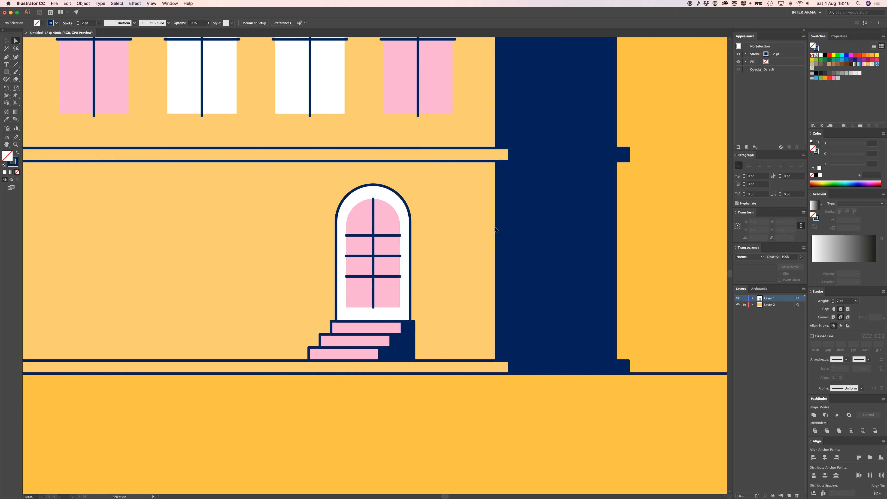
pyautogui.scroll(5, 459, 249)
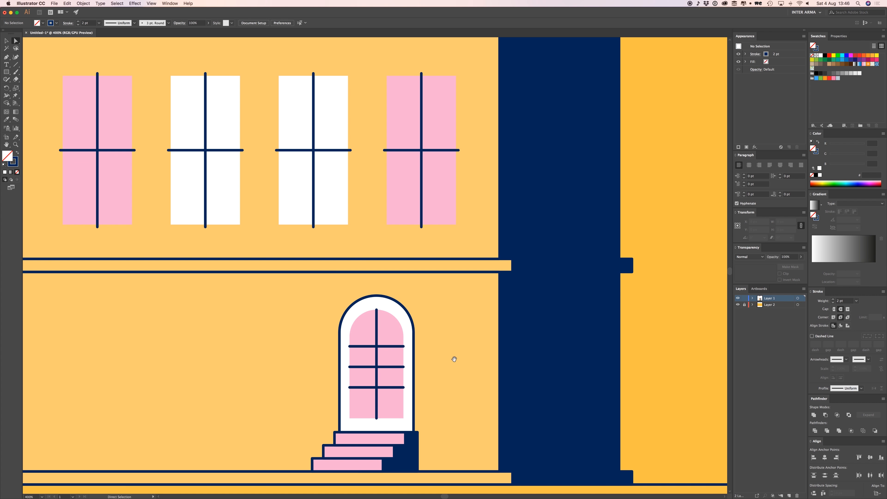
pyautogui.moveTo(455, 359); pyautogui.dragTo(434, 284)
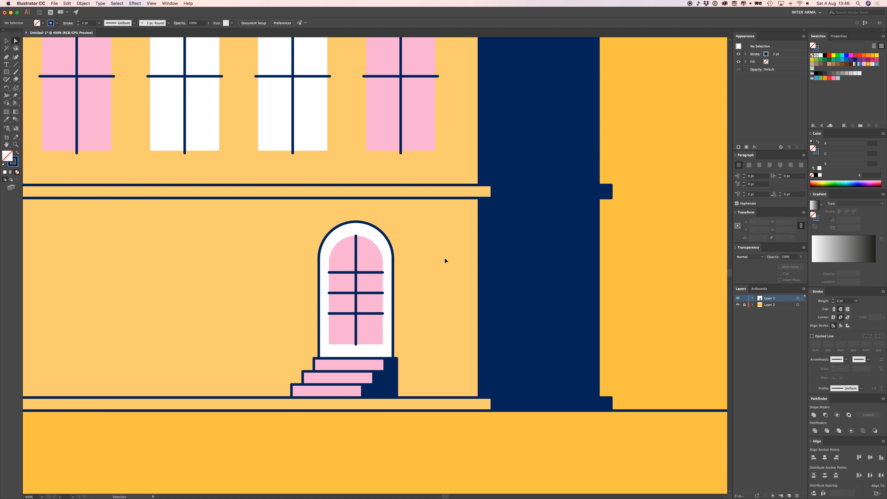
pyautogui.press('super+plus')
pyautogui.press('super+plus')
pyautogui.scroll(-2, 435, 293)
pyautogui.click(378, 312)
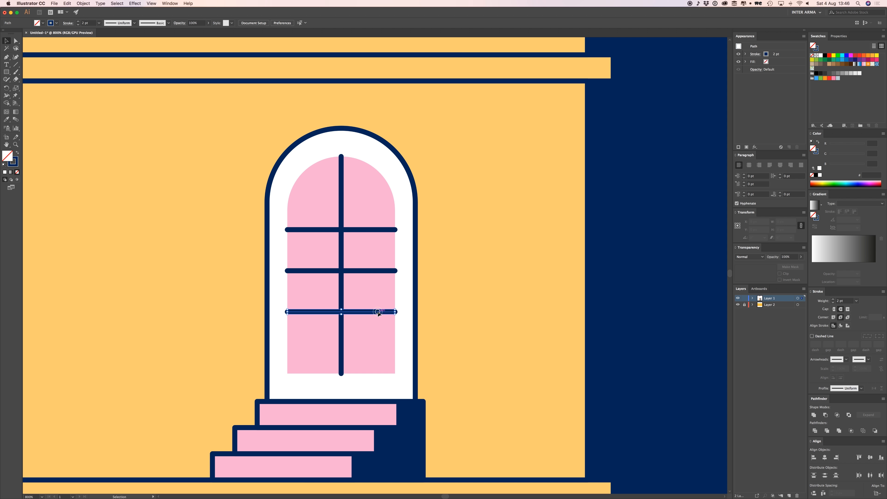
pyautogui.press('Delete')
pyautogui.click(368, 271)
pyautogui.press('Delete')
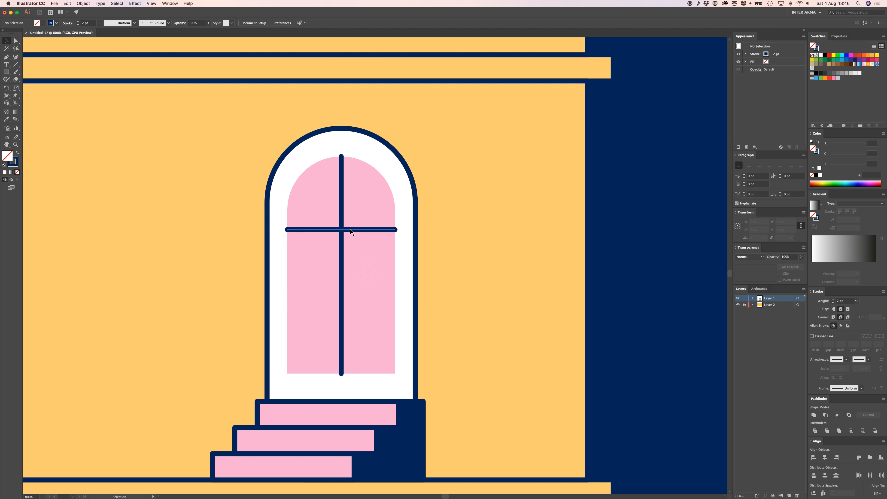
# Step: Duplicate the remaining horizontal bar twice downward with a wider, equal spacing of about 22 px
pyautogui.moveTo(352, 231); pyautogui.dragTo(352, 286)
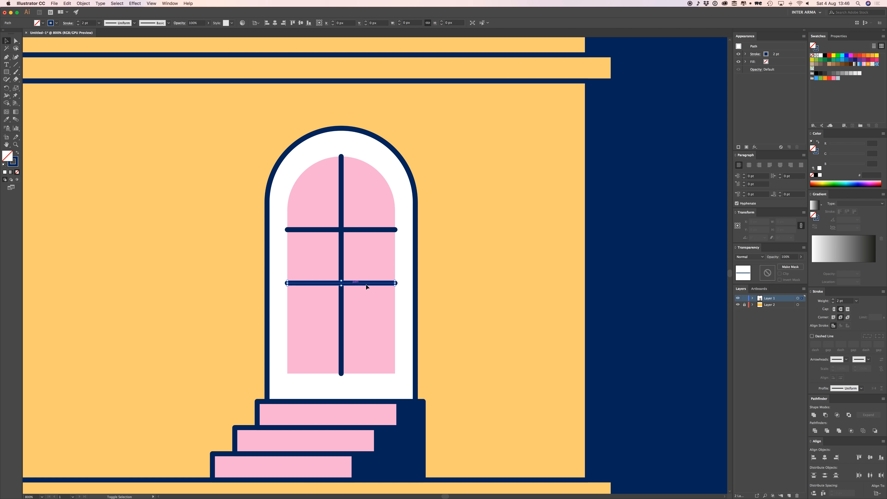
pyautogui.press('super+d')
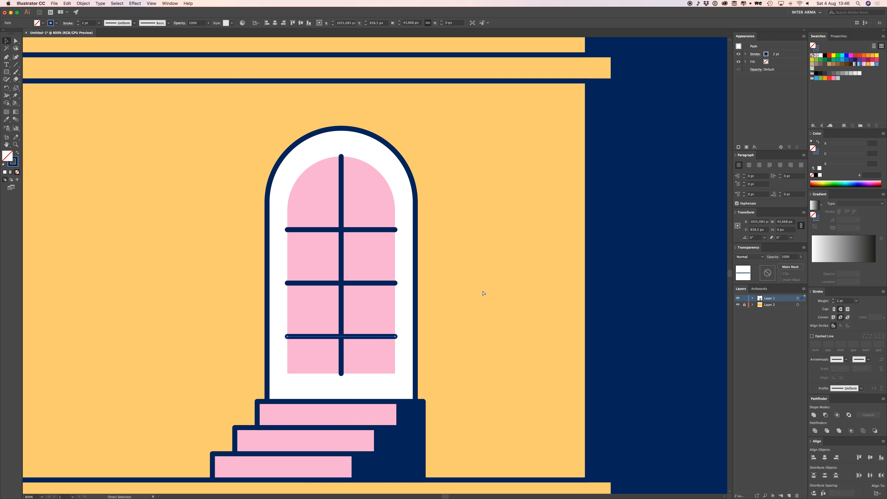
pyautogui.click(487, 281)
pyautogui.moveTo(455, 295); pyautogui.dragTo(455, 301)
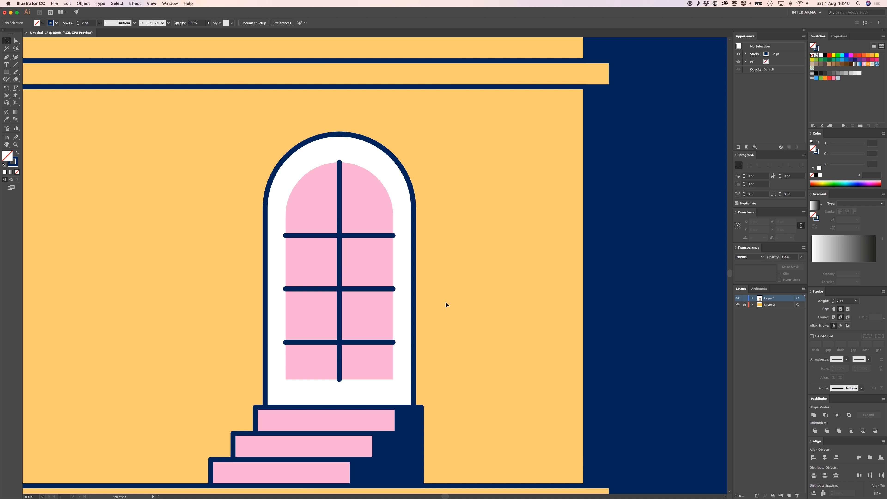
# Step: Delete the middle horizontal bar and raise the lowest one to about 31 px below the top bar
pyautogui.click(382, 289)
pyautogui.press('Delete')
pyautogui.moveTo(372, 342); pyautogui.dragTo(368, 311)
# Step: Shift the two horizontal door bars down together by about 5 px, keeping their spacing
pyautogui.keyDown('shift'); pyautogui.click(367, 236); pyautogui.keyUp('shift')
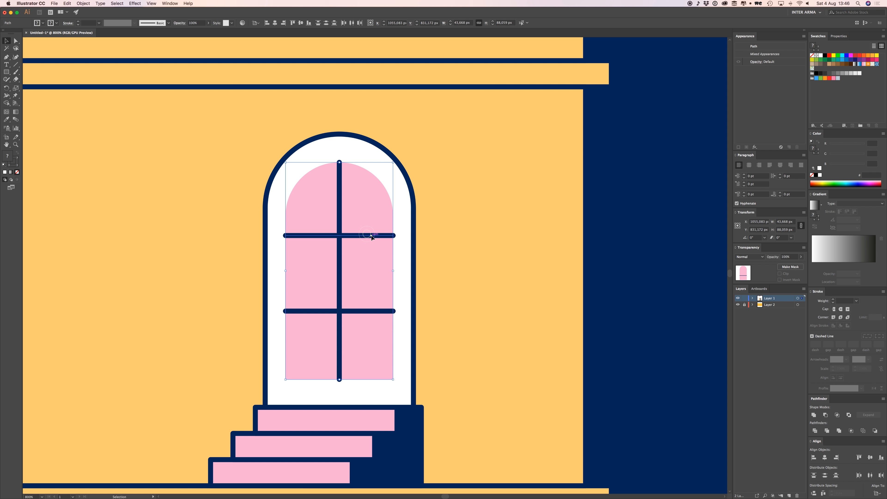
pyautogui.moveTo(381, 312); pyautogui.dragTo(381, 329)
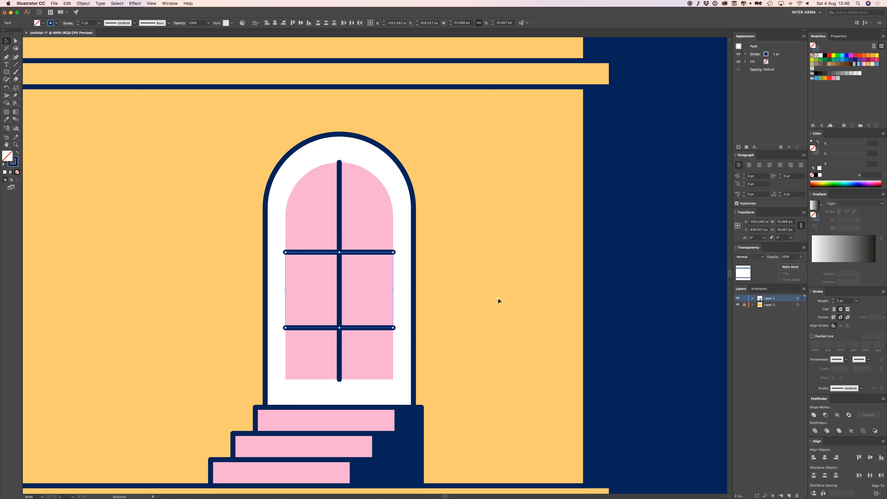
pyautogui.click(498, 298)
pyautogui.click(358, 327)
pyautogui.keyDown('shift'); pyautogui.click(367, 252); pyautogui.keyUp('shift')
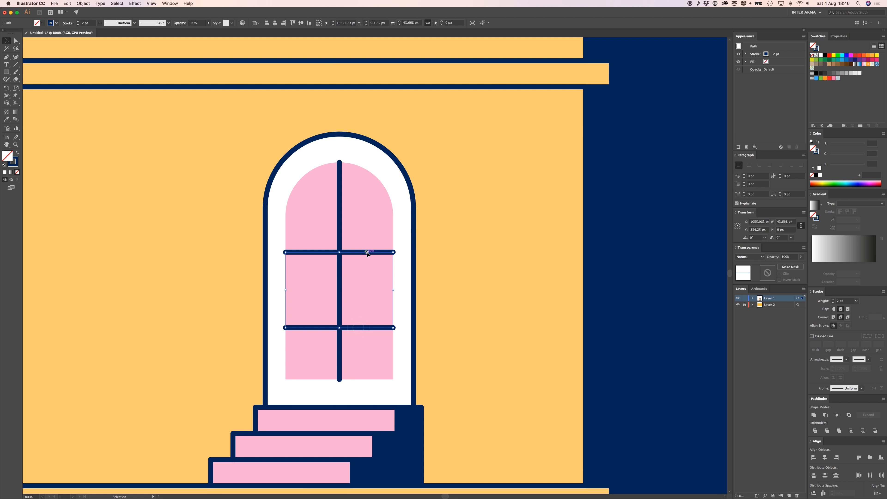
pyautogui.moveTo(367, 251); pyautogui.dragTo(367, 247)
pyautogui.click(447, 254)
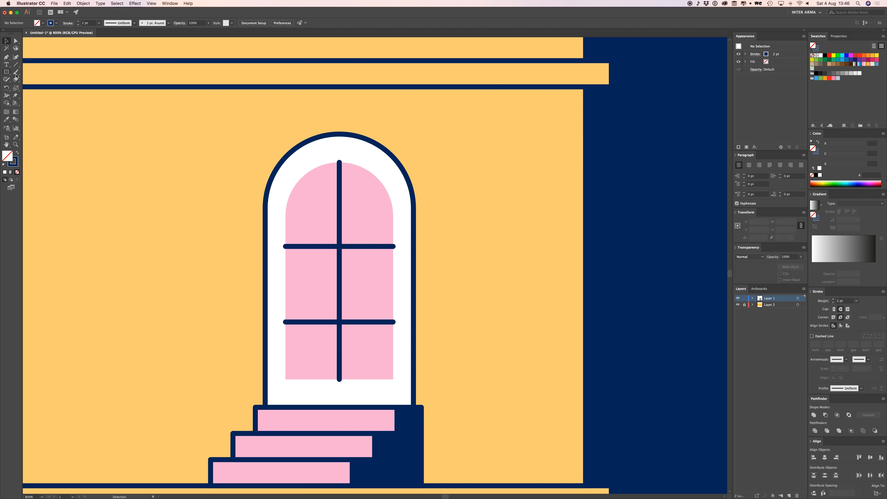
# Step: Draw a small solid navy circle without a stroke as the doorknob on the right side of the door's white frame
pyautogui.click(6, 72)
pyautogui.click(35, 87)
pyautogui.click(16, 154)
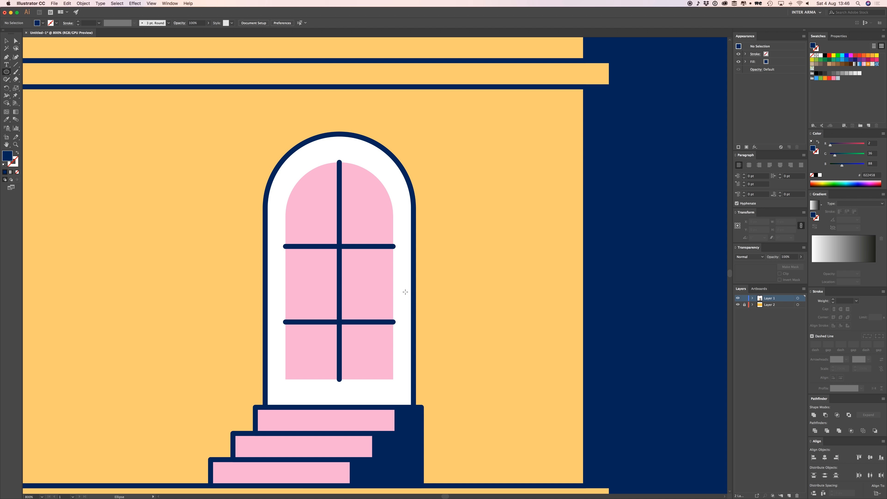
pyautogui.moveTo(398, 282); pyautogui.dragTo(410, 293)
pyautogui.press('v')
pyautogui.click(454, 282)
# Step: Widen the three pink stair steps together toward the left, to about 84 px overall
pyautogui.press('super+minus')
pyautogui.press('super+1')
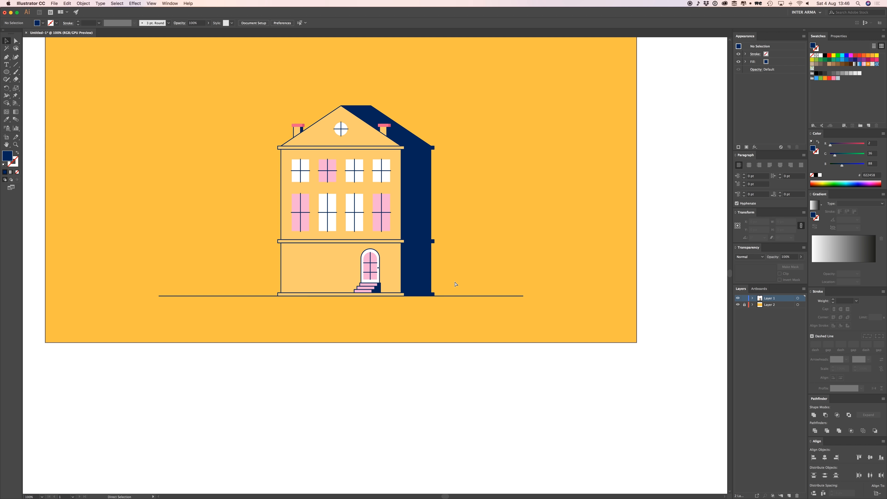
pyautogui.press('super+equal')
pyautogui.press('super+equal')
pyautogui.press('super+equal')
pyautogui.press('super+equal')
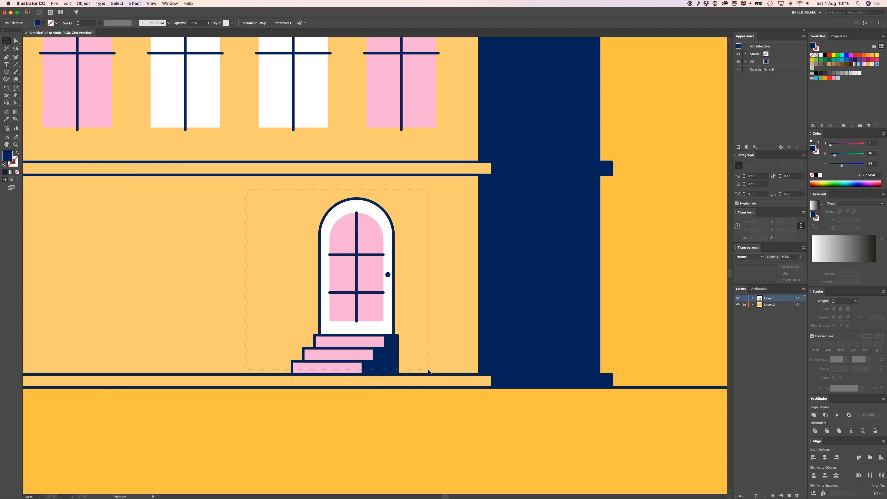
pyautogui.moveTo(427, 369); pyautogui.dragTo(262, 323)
pyautogui.press('super+equal')
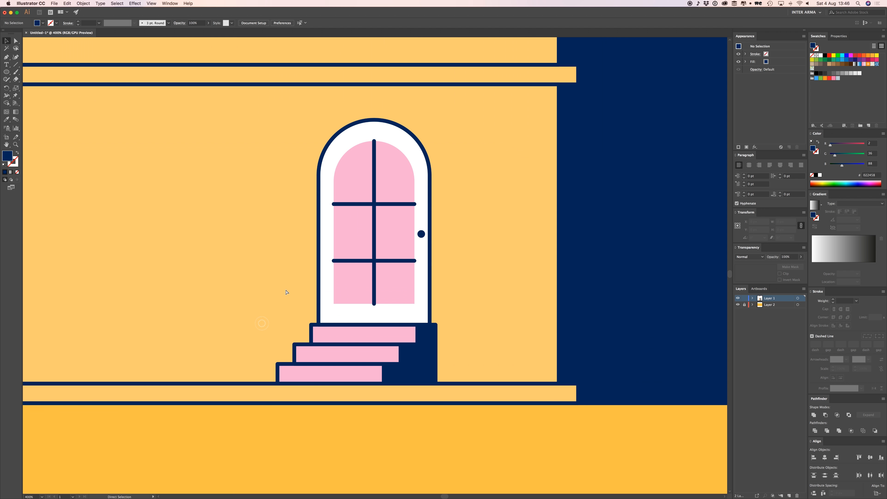
pyautogui.moveTo(300, 345); pyautogui.dragTo(270, 332)
pyautogui.click(312, 310)
pyautogui.keyDown('shift'); pyautogui.click(302, 328); pyautogui.keyUp('shift')
pyautogui.keyDown('shift'); pyautogui.click(304, 347); pyautogui.keyUp('shift')
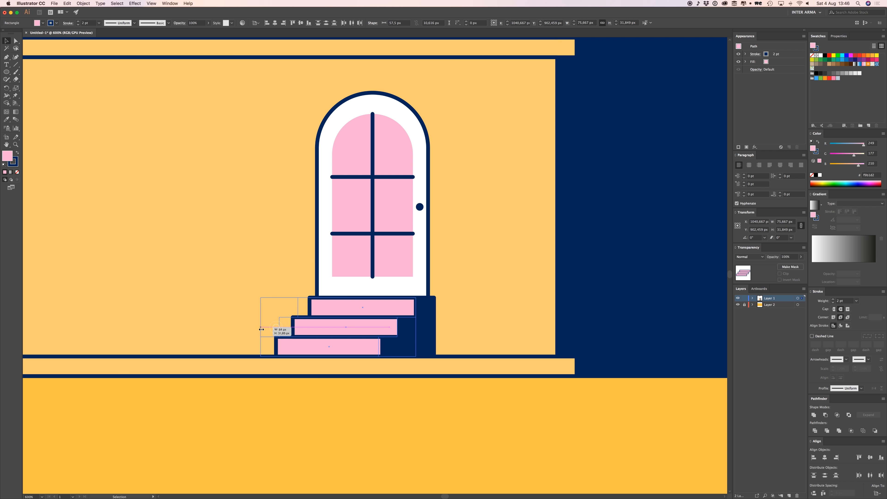
pyautogui.click(229, 307)
# Step: Nudge the complete door, including its bars and knob, about 3 px to the left above the stairs
pyautogui.moveTo(283, 152); pyautogui.dragTo(283, 183)
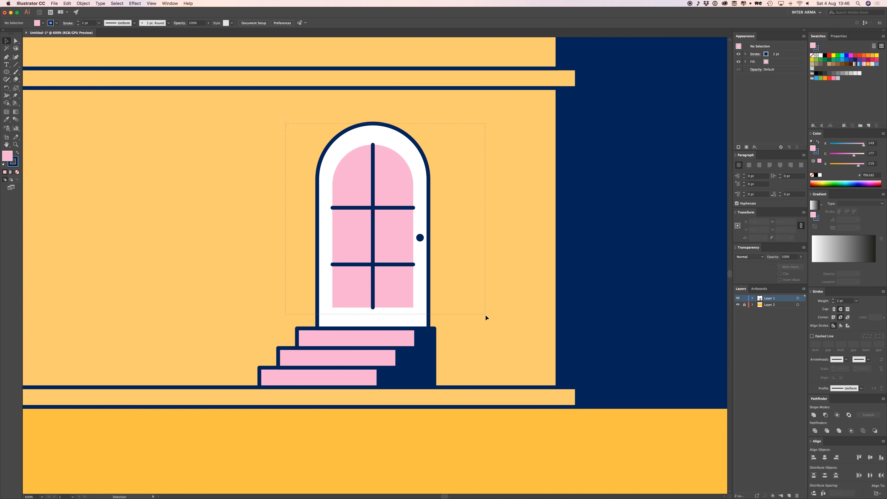
pyautogui.moveTo(485, 317); pyautogui.dragTo(485, 316)
pyautogui.press('Left')
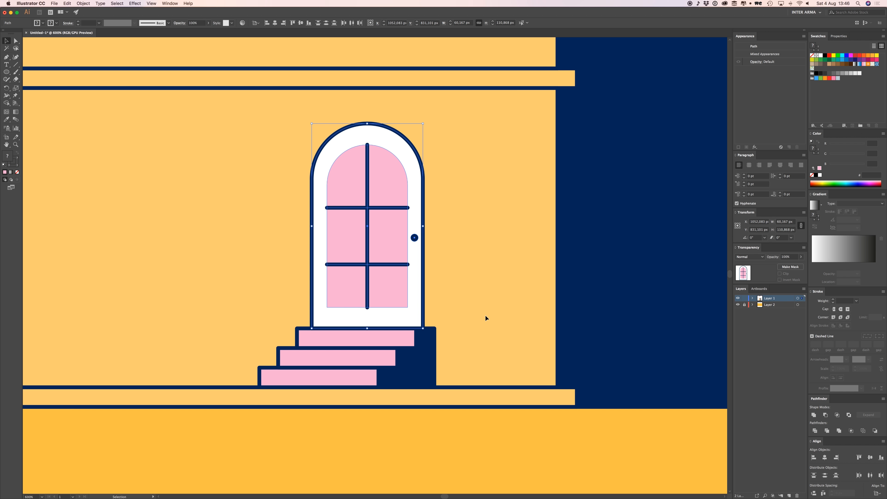
pyautogui.click(486, 316)
# Step: Group the door with its stairs and move the group about 23 px to the right along the facade
pyautogui.press('super+minus')
pyautogui.press('super+minus')
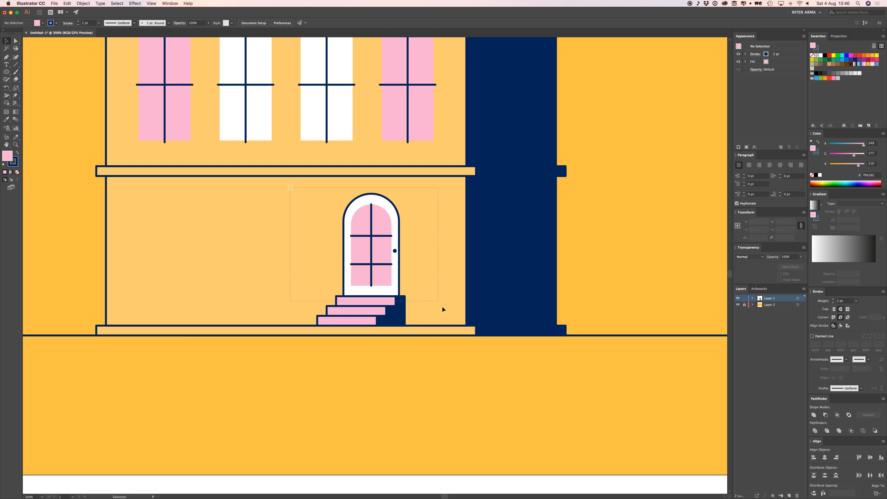
pyautogui.moveTo(442, 322); pyautogui.dragTo(443, 322)
pyautogui.moveTo(387, 317); pyautogui.dragTo(434, 270)
pyautogui.press('super+z')
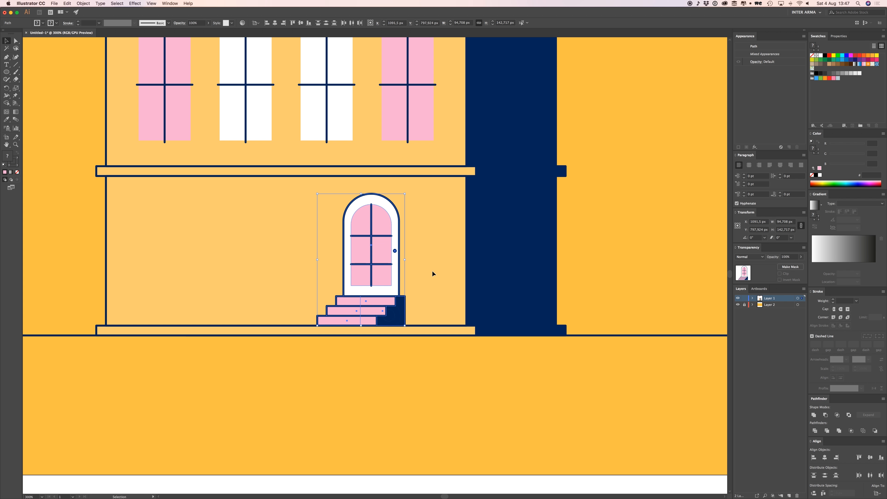
pyautogui.press('super+g')
pyautogui.click(431, 270)
pyautogui.moveTo(403, 304); pyautogui.dragTo(424, 303)
pyautogui.click(447, 272)
pyautogui.moveTo(304, 269); pyautogui.dragTo(359, 349)
pyautogui.press('space')
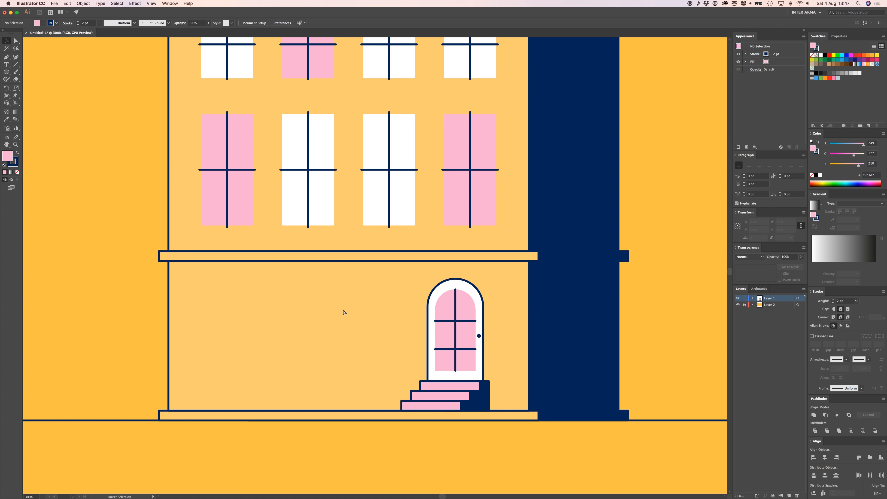
# Step: Duplicate a white tall window onto the ground floor wall beside the door and stretch it to about 200 px wide
pyautogui.press('super+minus')
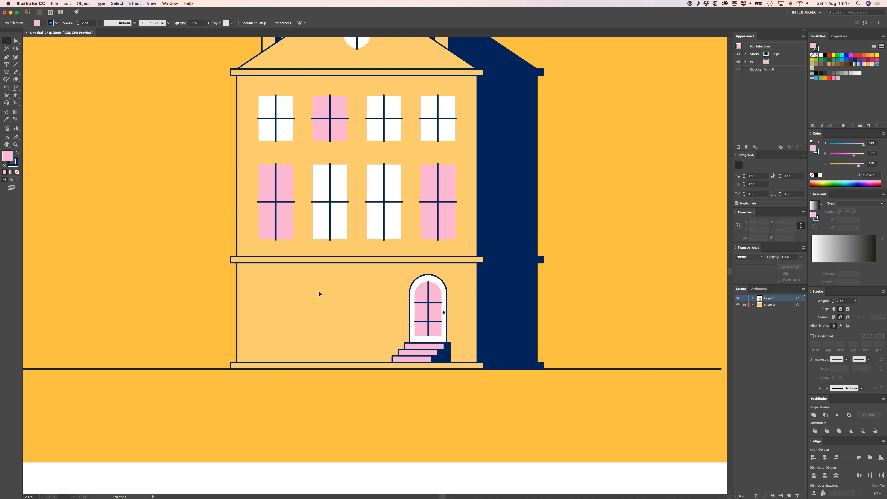
pyautogui.press('super+plus')
pyautogui.scroll(-3, 323, 307)
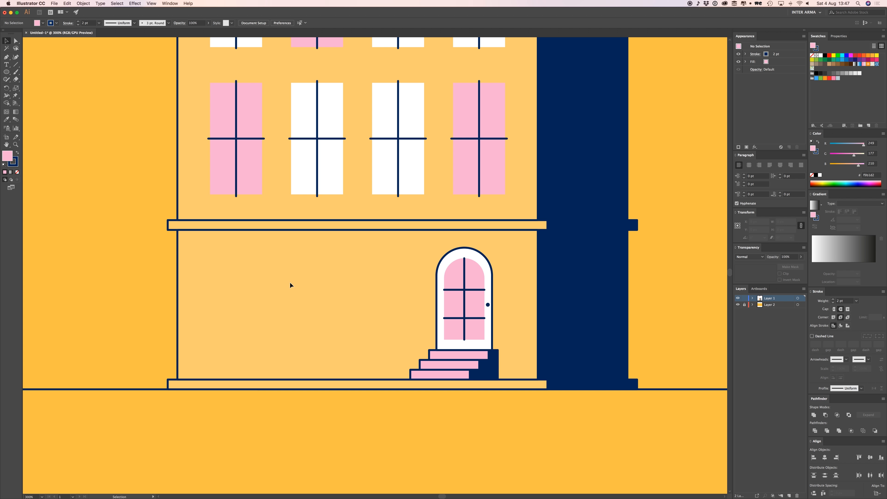
pyautogui.moveTo(283, 296); pyautogui.dragTo(297, 276)
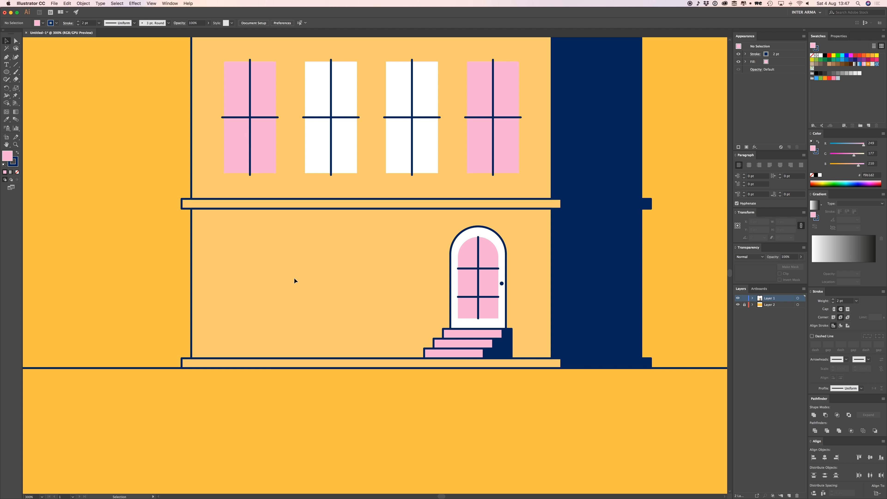
pyautogui.press('a')
pyautogui.click(311, 163)
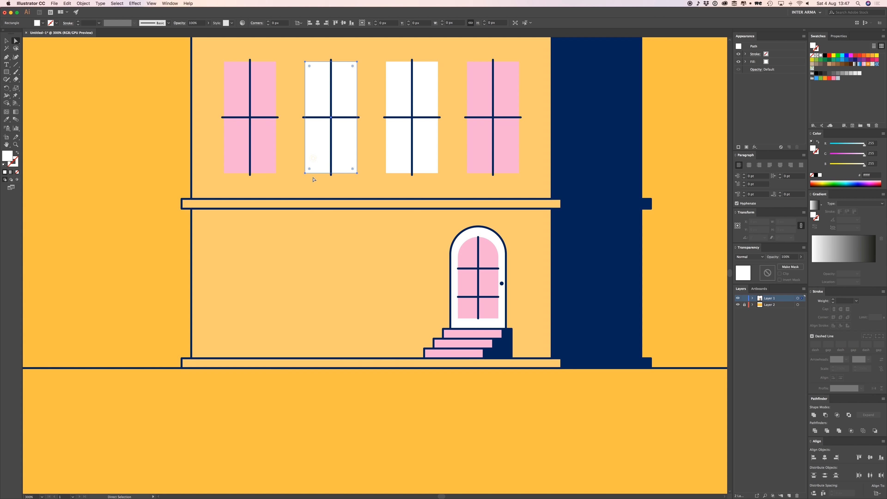
pyautogui.click(305, 288)
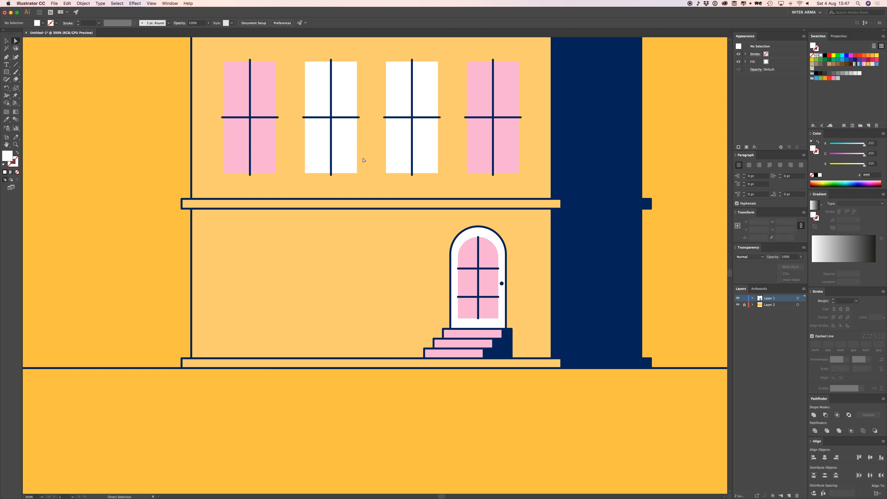
pyautogui.press('n')
pyautogui.press('v')
pyautogui.moveTo(343, 131); pyautogui.dragTo(398, 290)
pyautogui.moveTo(409, 290); pyautogui.dragTo(410, 290)
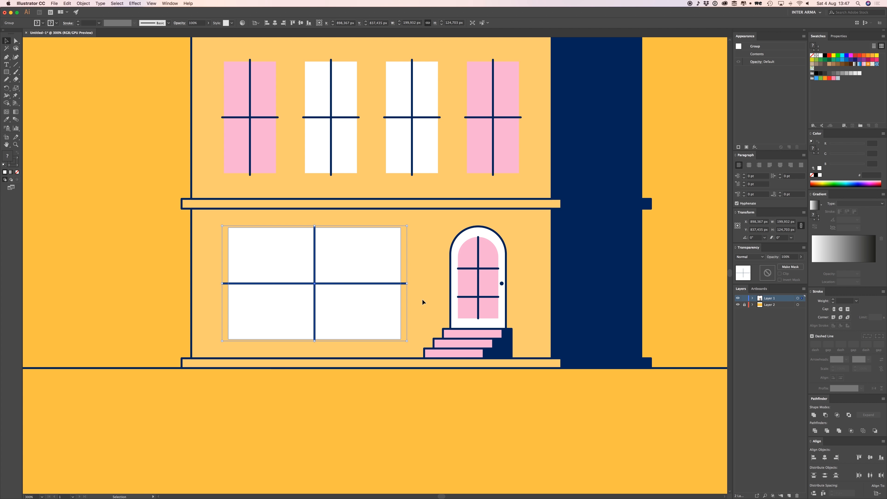
pyautogui.click(425, 299)
# Step: Reduce the height of the wide ground-floor window to about 97 px by bringing in its top and bottom edges
pyautogui.click(331, 333)
pyautogui.moveTo(318, 342); pyautogui.dragTo(335, 322)
pyautogui.click(424, 313)
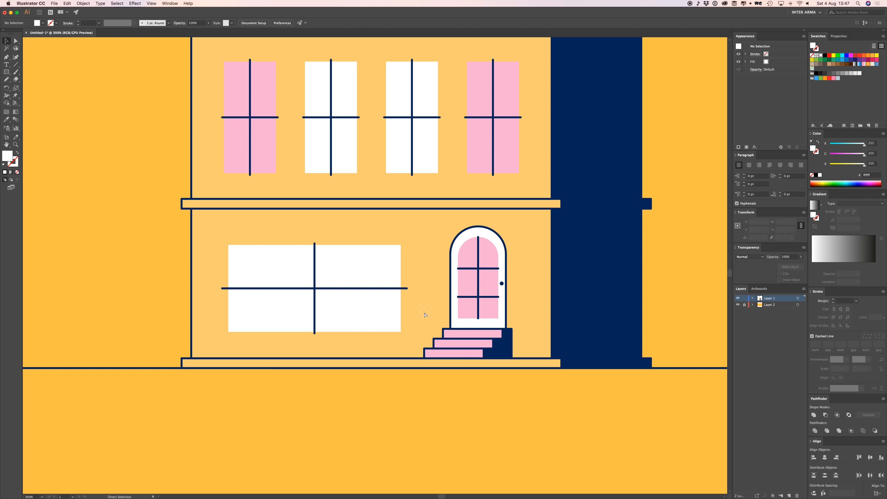
# Step: Duplicate the wide window's vertical bar about 47 px to each side inside the group, dividing it into four columns
pyautogui.press('super+equal')
pyautogui.doubleClick(294, 317)
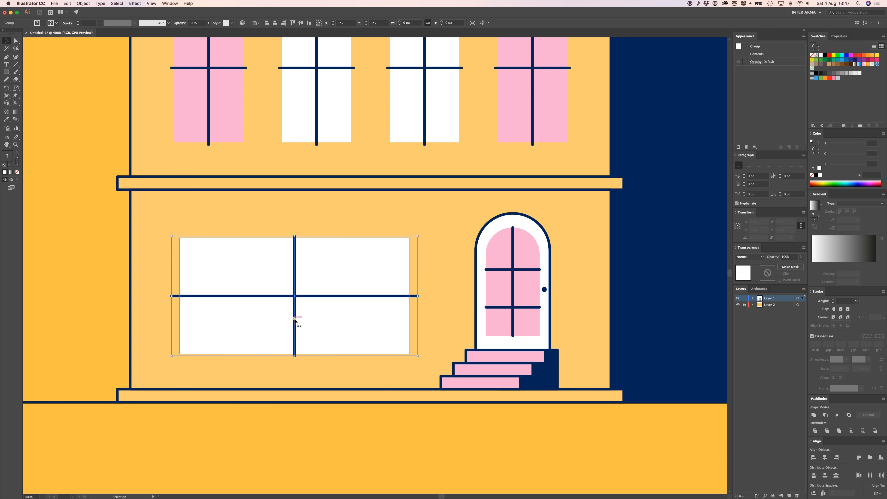
pyautogui.moveTo(294, 319)
pyautogui.mouseDown()
pyautogui.moveTo(237, 321)
pyautogui.moveTo(295, 322)
pyautogui.mouseUp()
pyautogui.press('super+d')
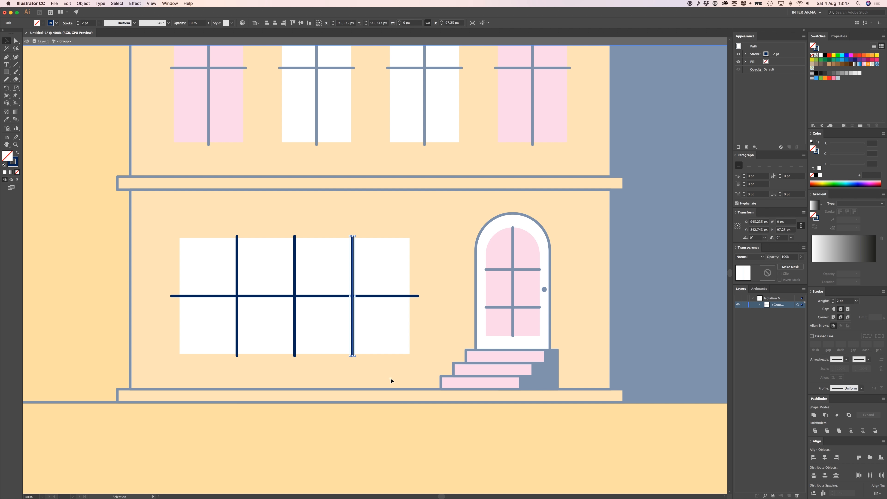
pyautogui.doubleClick(390, 378)
# Step: Draw an open navy awning line from the wide window's top-right corner diagonally down-left and then horizontally left, about 120 by 32 px
pyautogui.press('super+minus')
pyautogui.press('super+1')
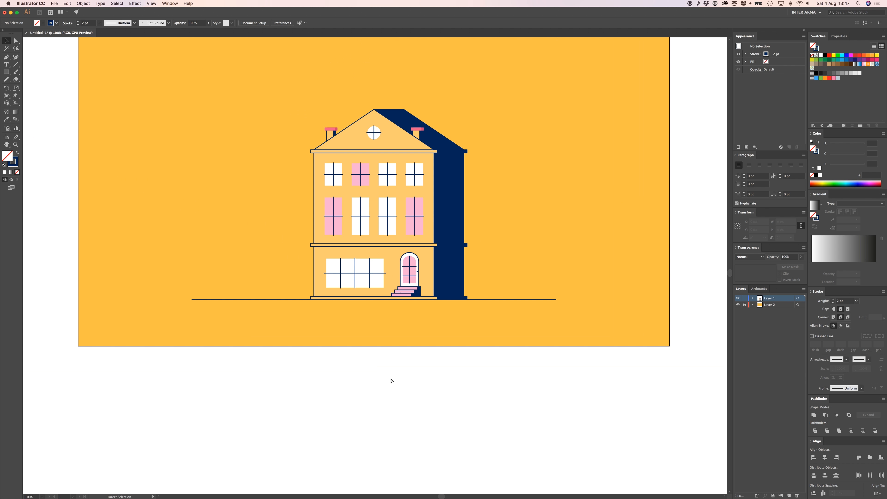
pyautogui.press('super+plus')
pyautogui.press('super+plus')
pyautogui.press('super+plus')
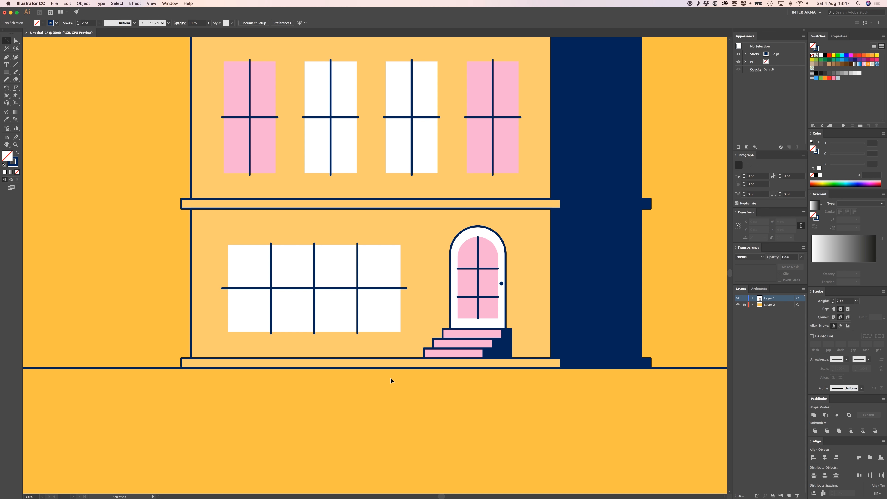
pyautogui.press('p')
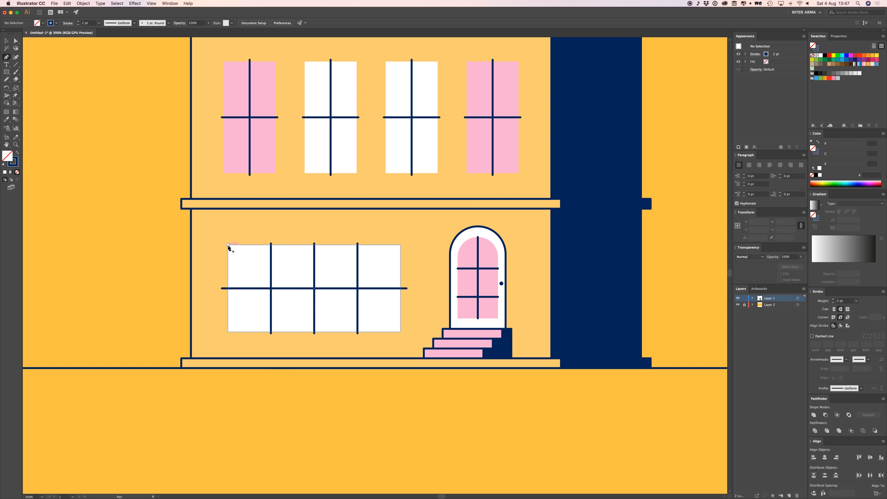
pyautogui.click(401, 244)
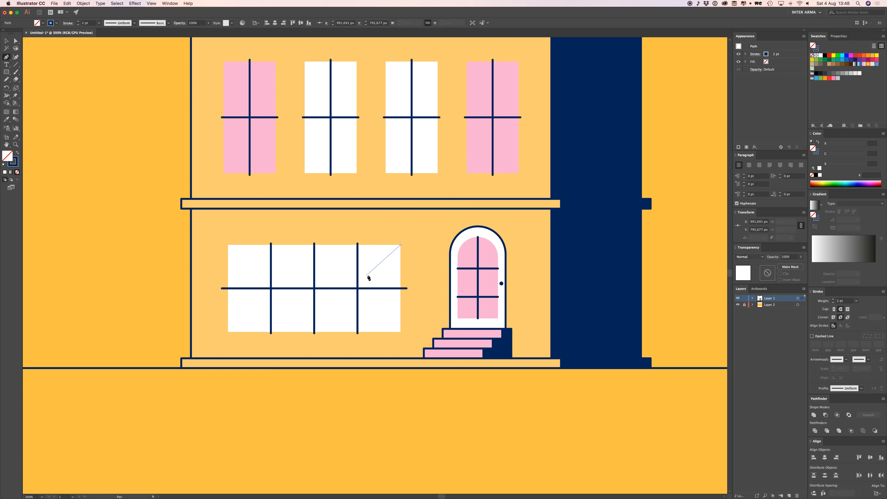
pyautogui.click(367, 275)
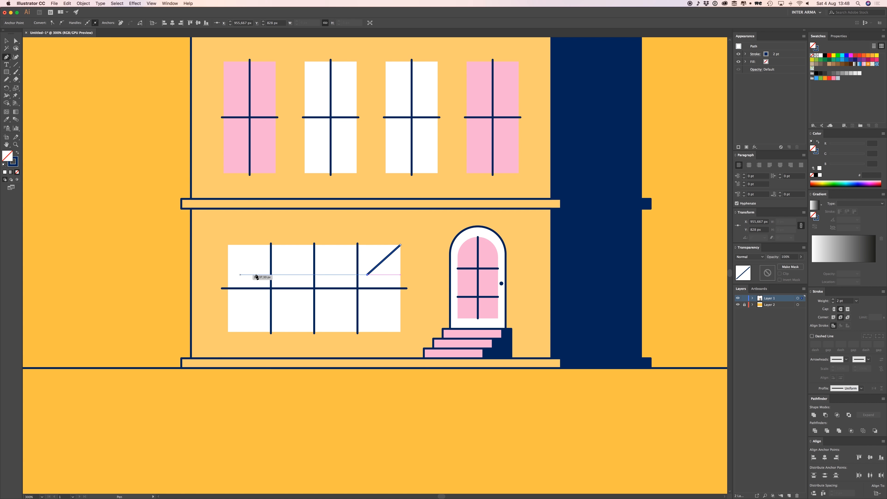
pyautogui.click(289, 274)
pyautogui.keyDown('super'); pyautogui.click(419, 258); pyautogui.keyUp('super')
# Step: Duplicate the awning line to the window's top-left corner and remove the copy's horizontal segment, leaving only the diagonal
pyautogui.press('super+plus')
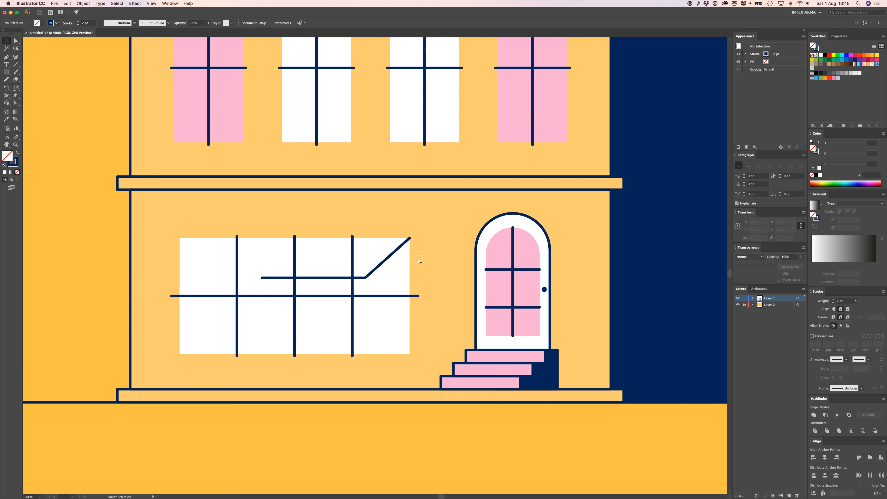
pyautogui.hscroll(-2, 412, 266)
pyautogui.moveTo(407, 271); pyautogui.dragTo(177, 278)
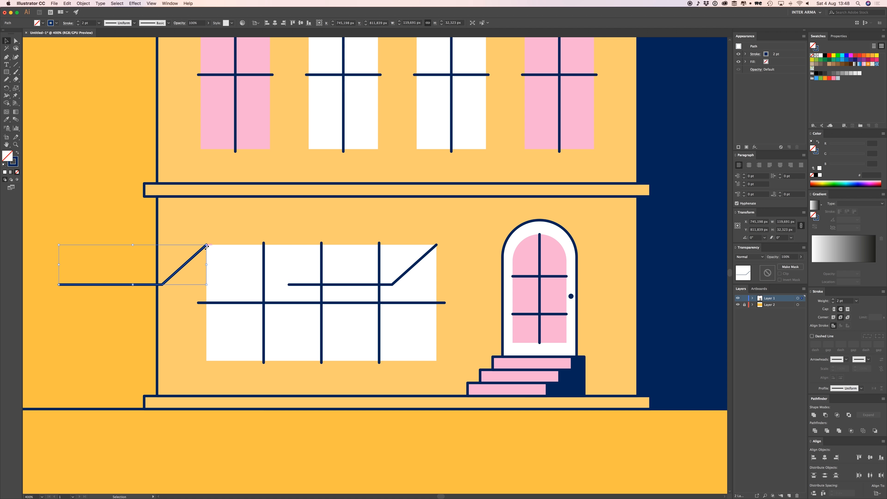
pyautogui.press('a')
pyautogui.click(59, 284)
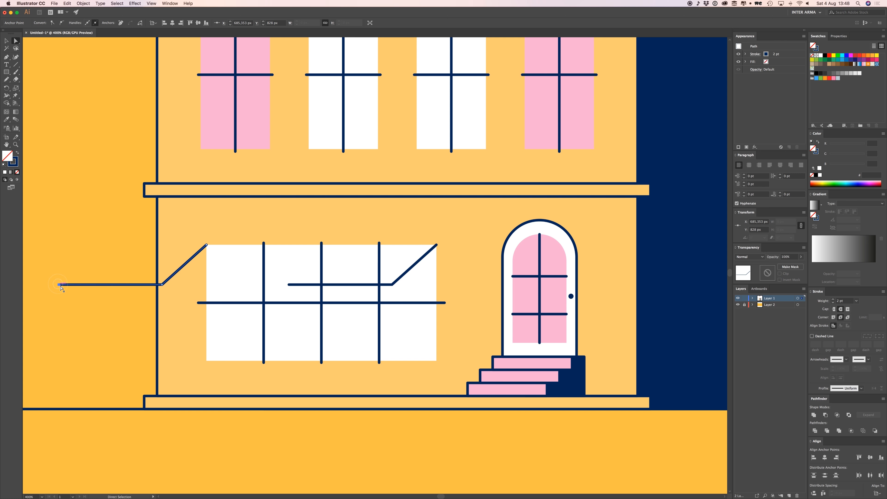
pyautogui.moveTo(60, 285); pyautogui.dragTo(162, 284)
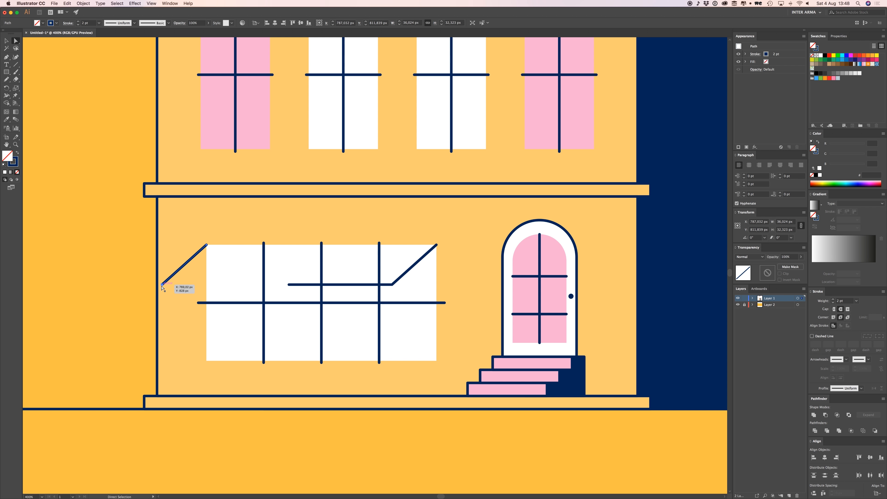
# Step: Join the lower and upper open ends of the two awning lines into one closed parallelogram
pyautogui.keyDown('shift'); pyautogui.click(288, 285); pyautogui.keyUp('shift')
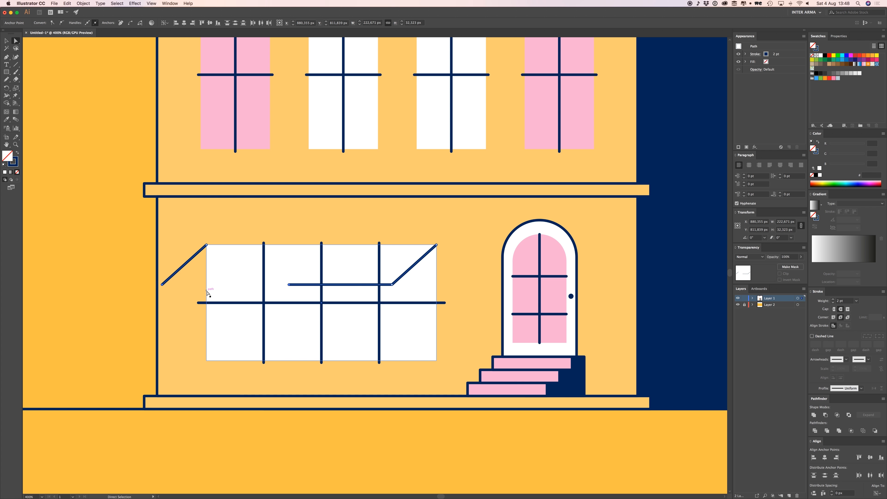
pyautogui.press('super+j')
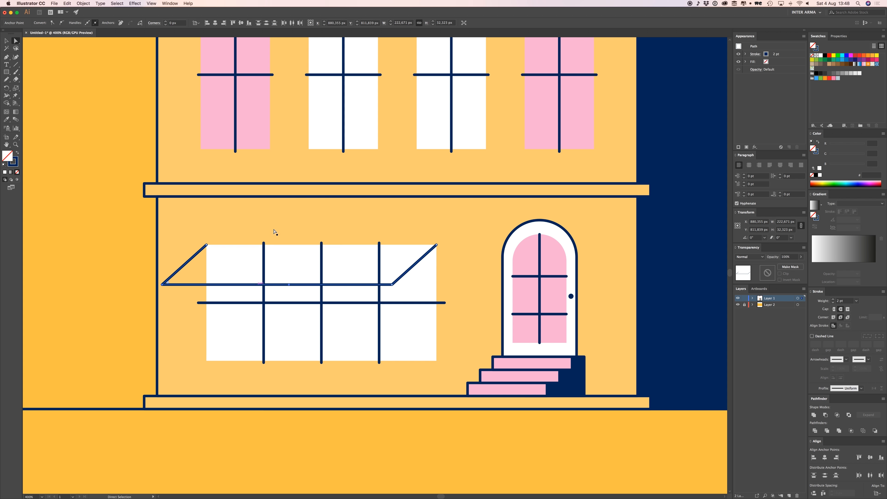
pyautogui.scroll(2, 276, 229)
pyautogui.click(279, 236)
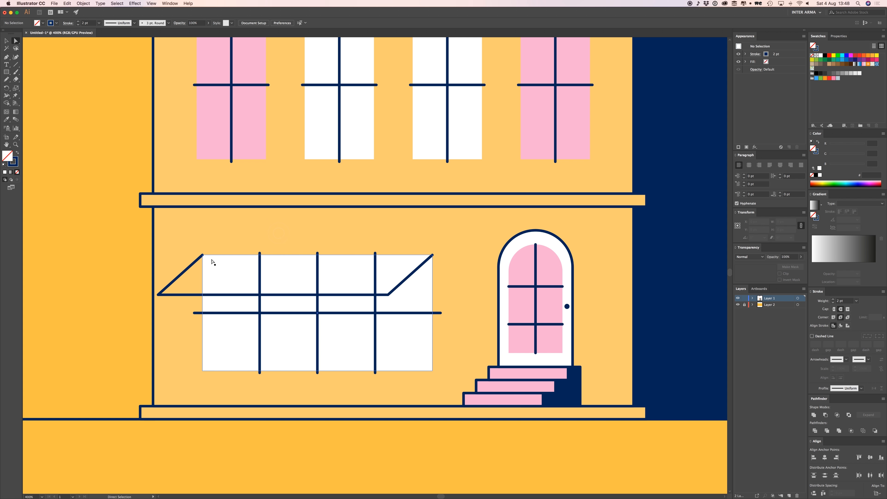
pyautogui.click(203, 255)
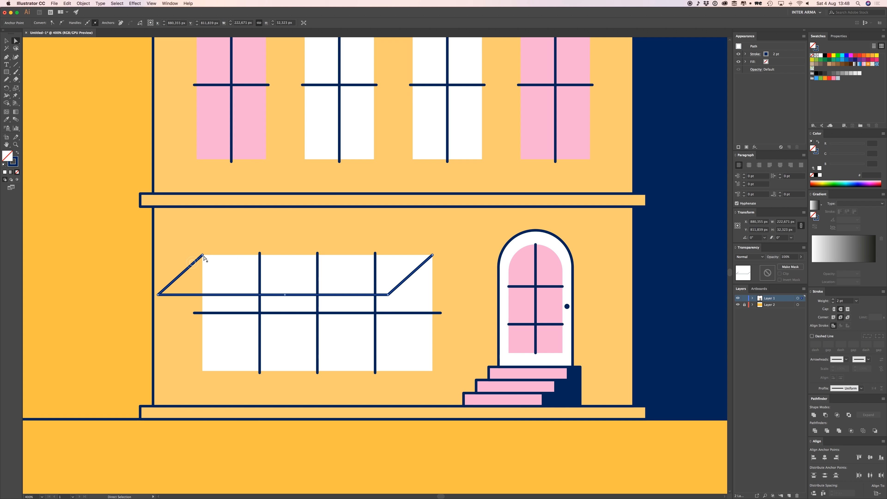
pyautogui.keyDown('shift'); pyautogui.click(433, 256); pyautogui.keyUp('shift')
pyautogui.press('super+j')
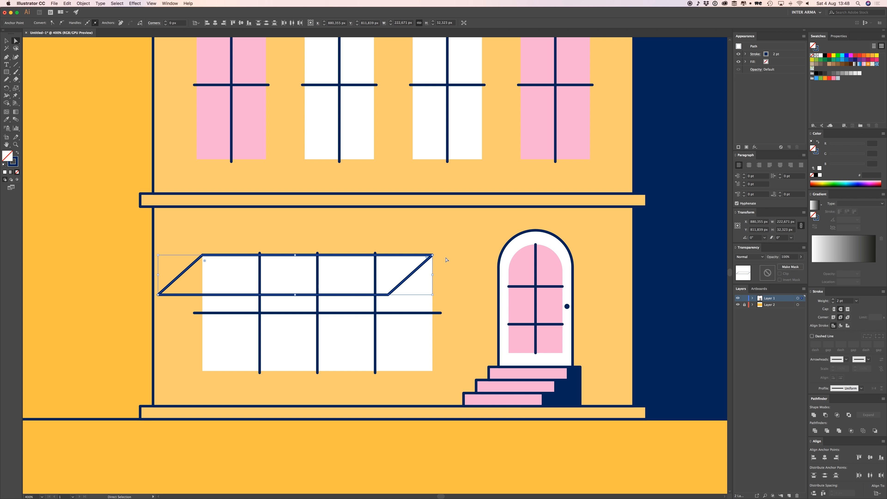
pyautogui.click(462, 284)
# Step: Draw a rectangular valance about 184 by 18 px hanging from the awning's lower edge
pyautogui.press('p')
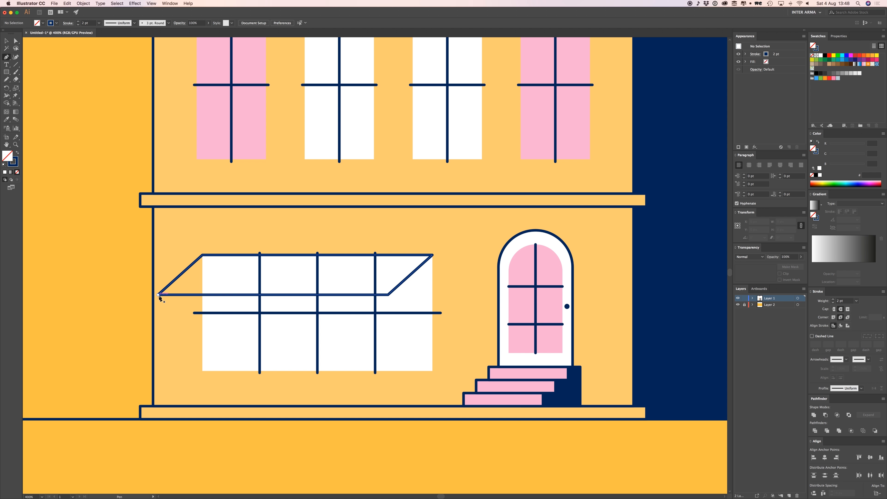
pyautogui.click(158, 295)
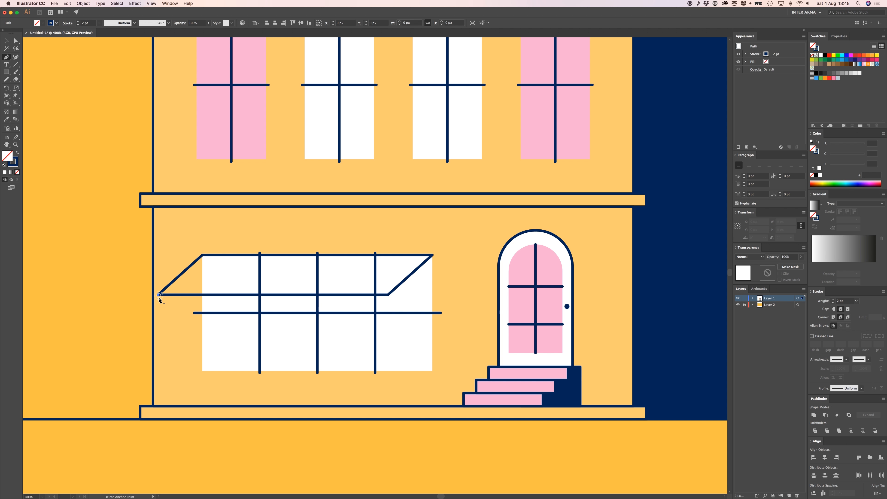
pyautogui.click(159, 317)
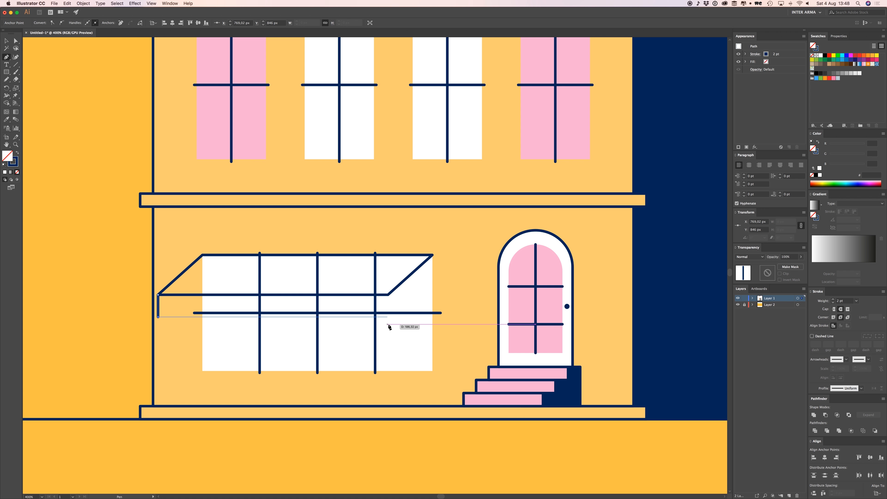
pyautogui.click(385, 317)
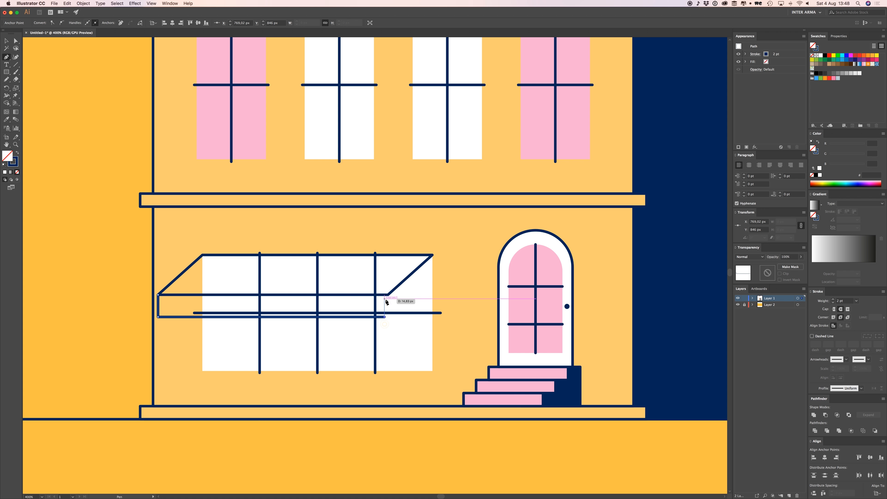
pyautogui.click(385, 295)
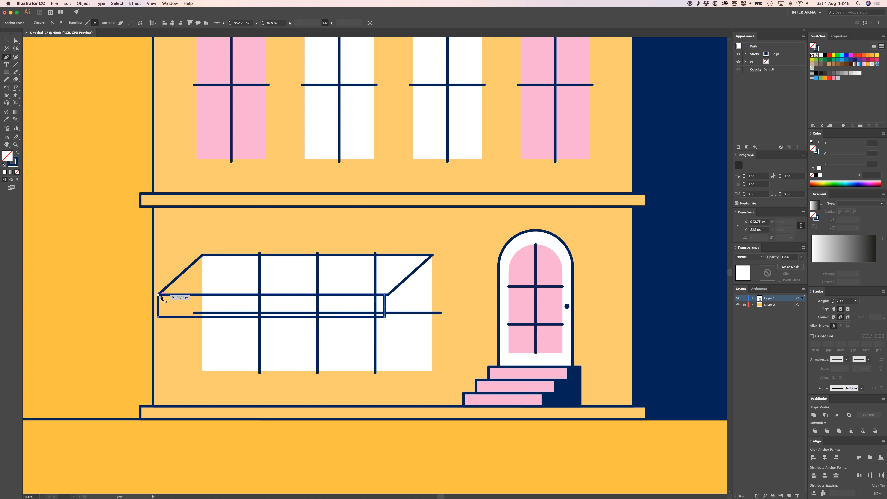
# Step: Move the valance's two right corner points outward so its right edge aligns with the awning's lower-right corner
pyautogui.press('a')
pyautogui.press('super+=')
pyautogui.press('super+=')
pyautogui.moveTo(538, 306); pyautogui.dragTo(288, 297)
pyautogui.moveTo(476, 288); pyautogui.dragTo(301, 308)
pyautogui.moveTo(402, 278); pyautogui.dragTo(409, 281)
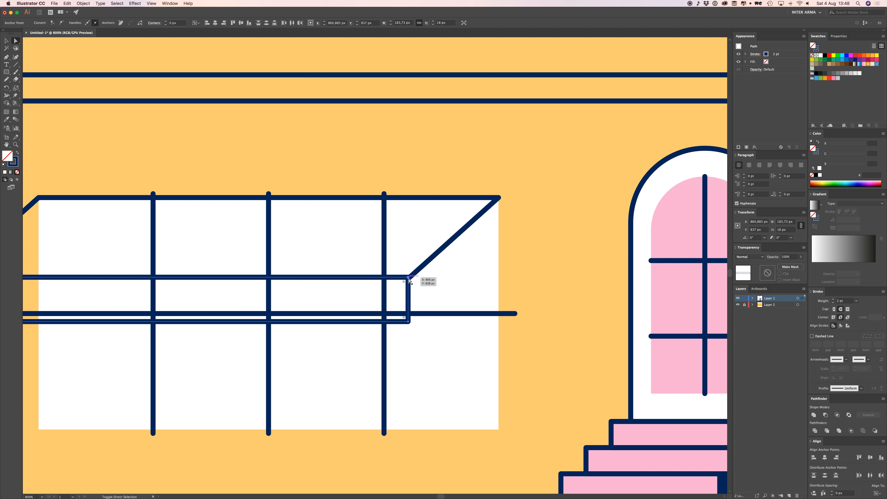
pyautogui.press('super+=')
pyautogui.press('super+=')
pyautogui.press('super+=')
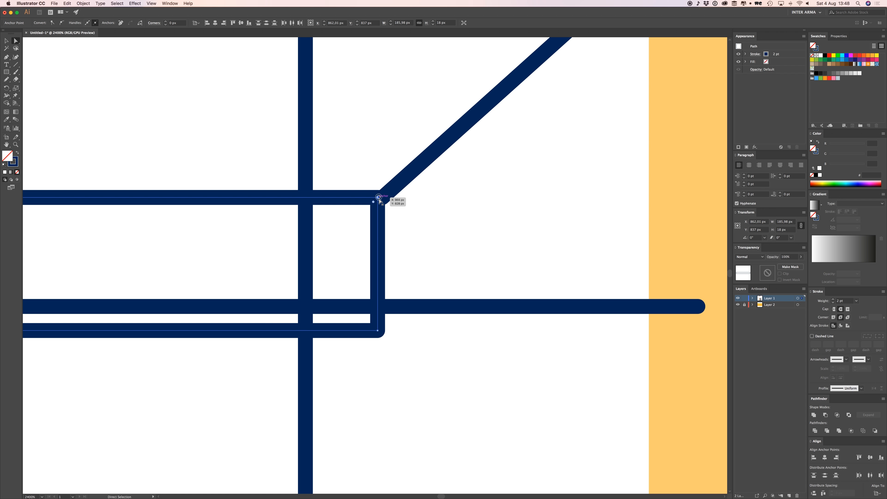
pyautogui.moveTo(378, 197); pyautogui.dragTo(363, 200)
pyautogui.moveTo(363, 200); pyautogui.dragTo(383, 198)
pyautogui.moveTo(377, 330)
pyautogui.mouseDown()
pyautogui.moveTo(368, 331)
pyautogui.moveTo(383, 331)
pyautogui.mouseUp()
# Step: Try to adjust the valance's upper-left corner point where it meets the awning's lower-left corner
pyautogui.press('super+minus')
pyautogui.press('super+minus')
pyautogui.press('super+minus')
pyautogui.press('super+minus')
pyautogui.moveTo(91, 251); pyautogui.dragTo(145, 255)
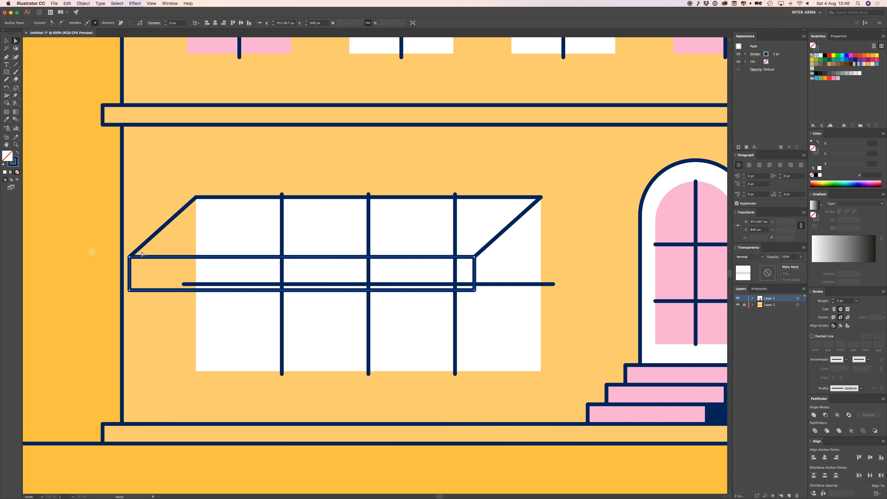
pyautogui.click(131, 258)
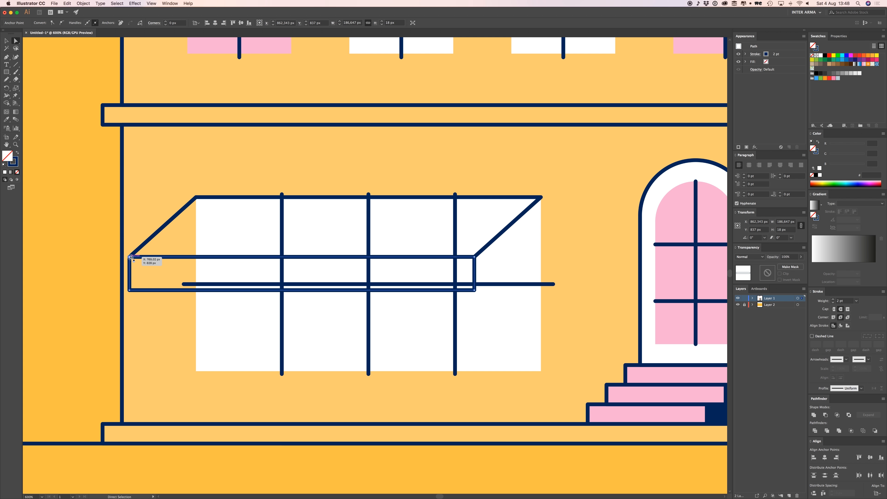
pyautogui.press('super+equal')
pyautogui.press('super+equal')
pyautogui.press('super+equal')
pyautogui.press('super+equal')
pyautogui.moveTo(377, 267); pyautogui.dragTo(390, 281)
pyautogui.press('super+z')
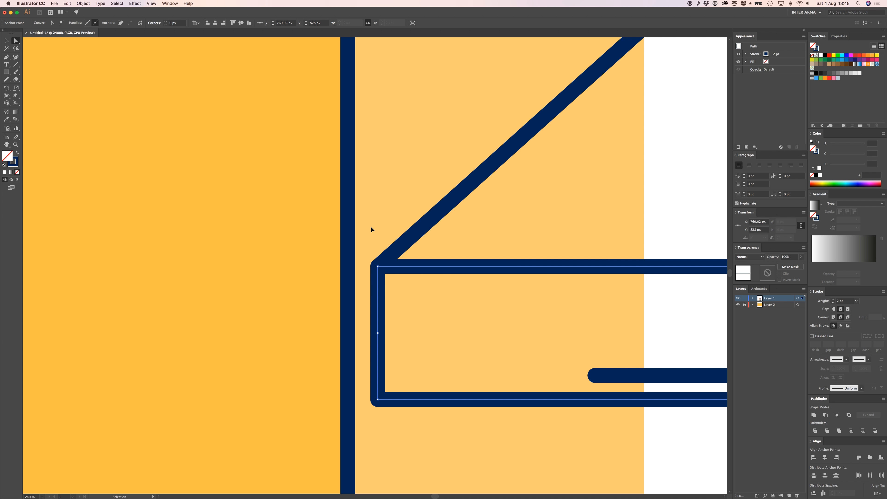
# Step: Unite the awning parallelogram and the valance rectangle into a single shape
pyautogui.press('super+minus')
pyautogui.press('super+minus')
pyautogui.press('super+minus')
pyautogui.press('super+minus')
pyautogui.press('super+minus')
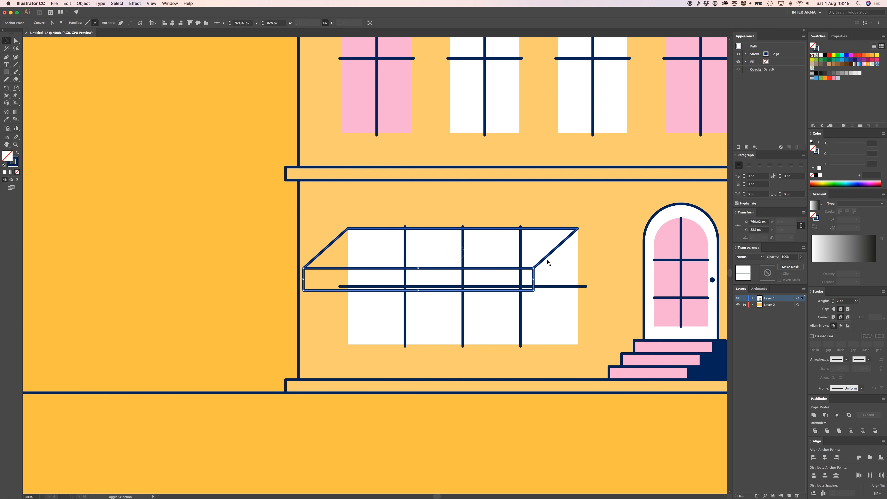
pyautogui.click(547, 259)
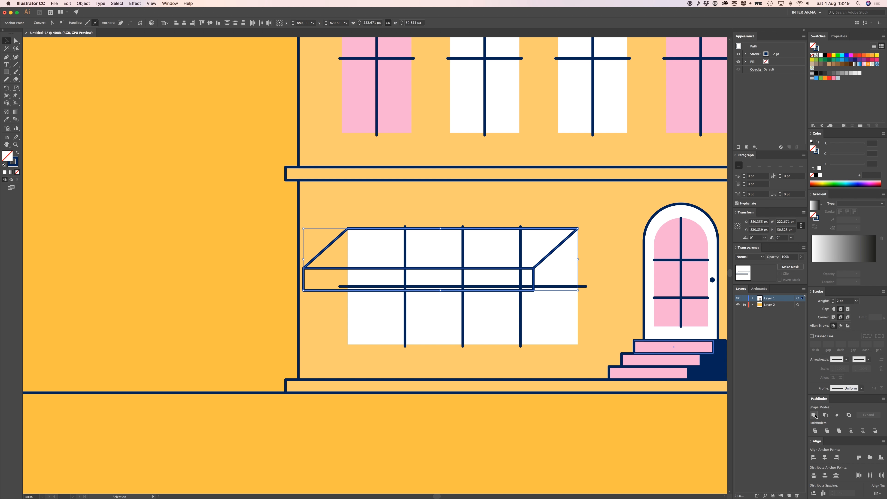
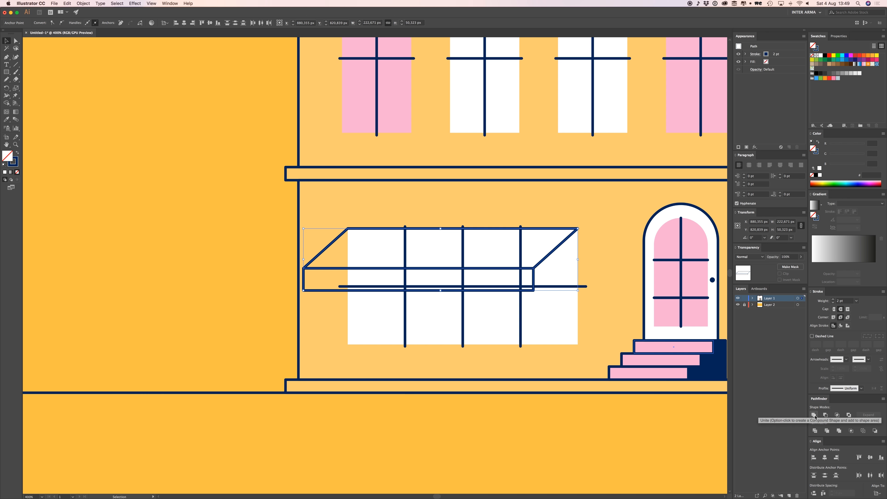
pyautogui.click(814, 415)
pyautogui.moveTo(538, 264); pyautogui.dragTo(242, 211)
pyautogui.press('super+z')
# Step: Fill the united awning with the coral pink sampled from the chimney cap
pyautogui.moveTo(494, 285); pyautogui.dragTo(452, 291)
pyautogui.press('super+minus')
pyautogui.press('super+minus')
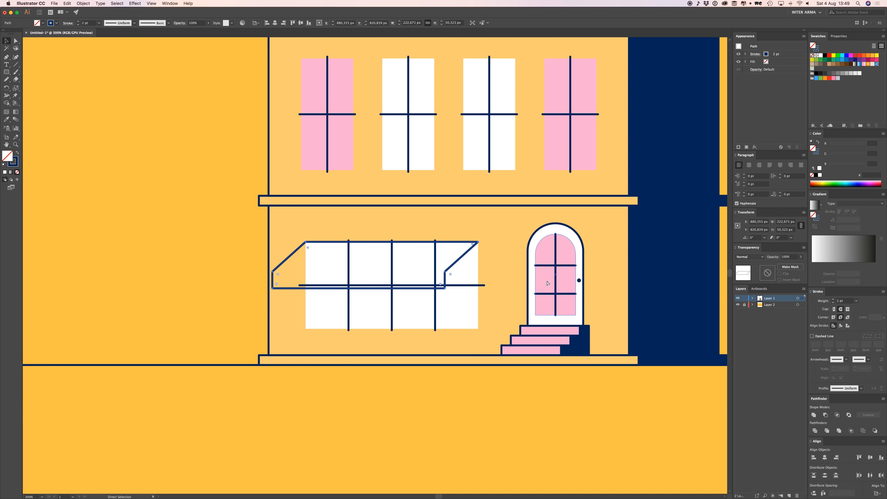
pyautogui.press('i')
pyautogui.moveTo(370, 192); pyautogui.dragTo(336, 353)
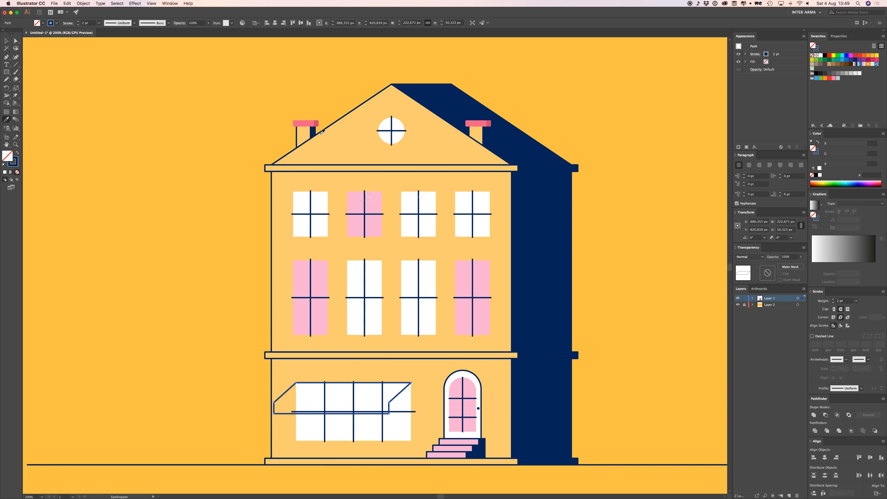
pyautogui.click(307, 123)
pyautogui.press('v')
pyautogui.moveTo(228, 319); pyautogui.dragTo(234, 177)
pyautogui.click(229, 181)
# Step: Draw a closed side shape between the awning's slanted right edge, the window's right edge and the valance's bottom level
pyautogui.press('super+plus')
pyautogui.press('super+plus')
pyautogui.press('super+plus')
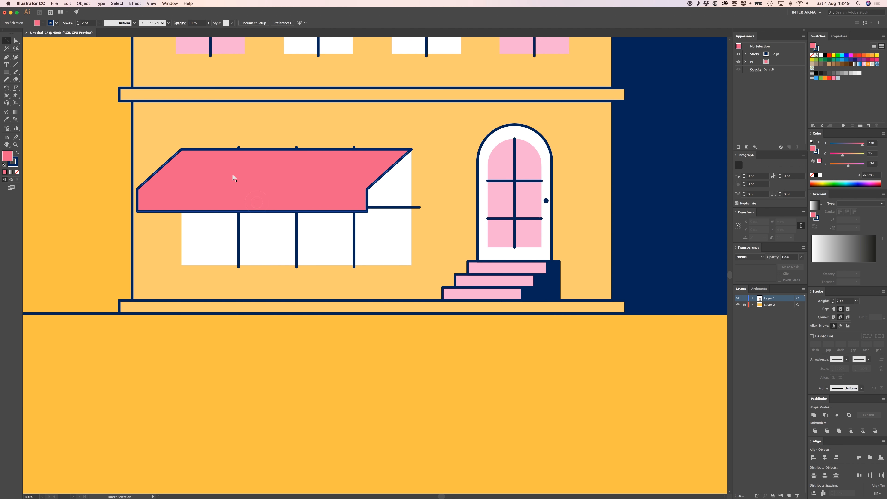
pyautogui.moveTo(411, 177); pyautogui.dragTo(446, 268)
pyautogui.click(417, 218)
pyautogui.press('p')
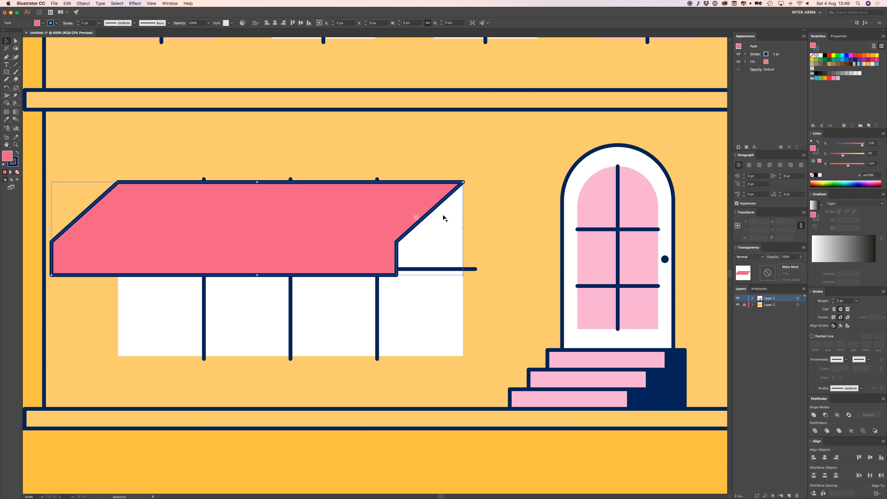
pyautogui.keyDown('super'); pyautogui.click(480, 195); pyautogui.keyUp('super')
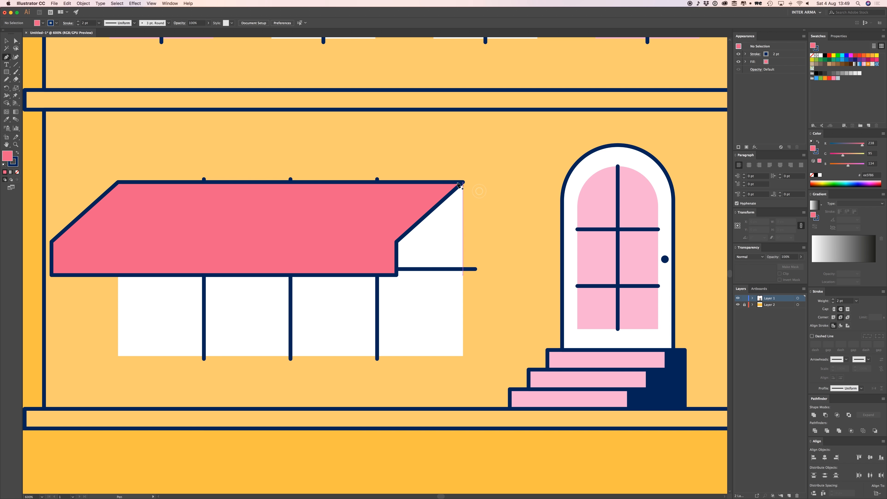
pyautogui.click(463, 182)
pyautogui.click(464, 273)
pyautogui.click(396, 275)
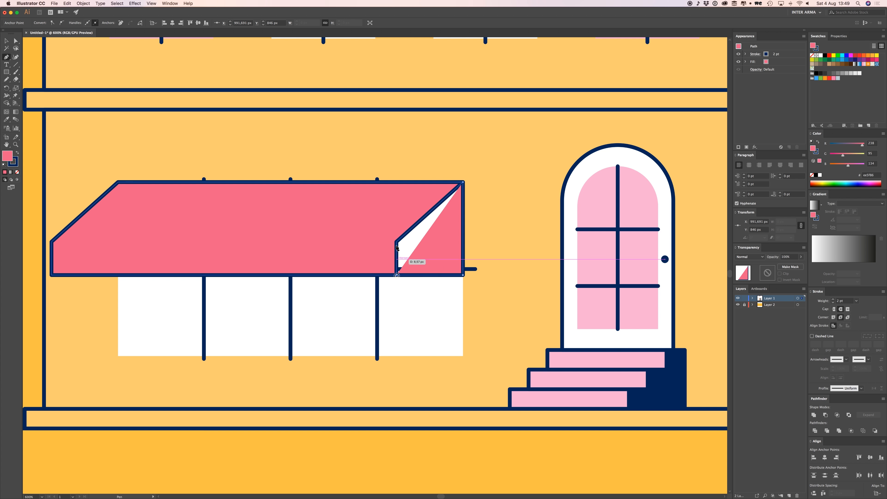
pyautogui.click(396, 242)
pyautogui.click(463, 182)
# Step: Fill the awning's side shape with the navy of its outline
pyautogui.press('v')
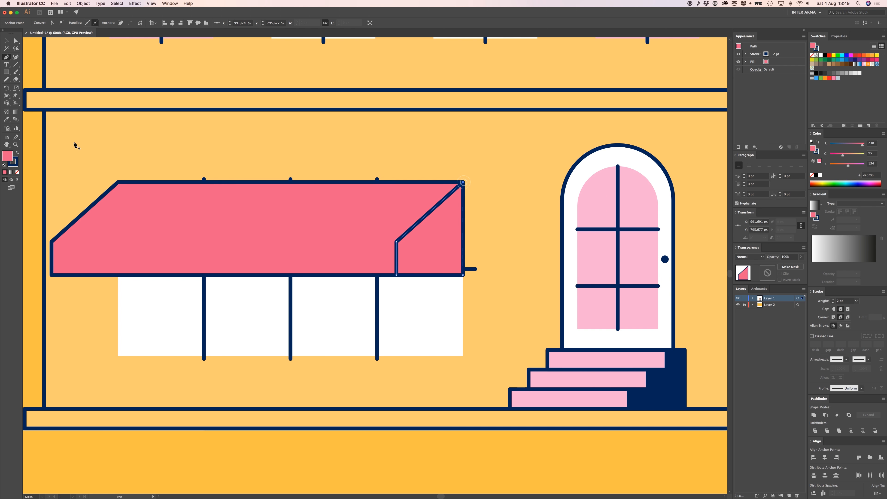
pyautogui.moveTo(14, 163); pyautogui.dragTo(7, 157)
pyautogui.click(188, 141)
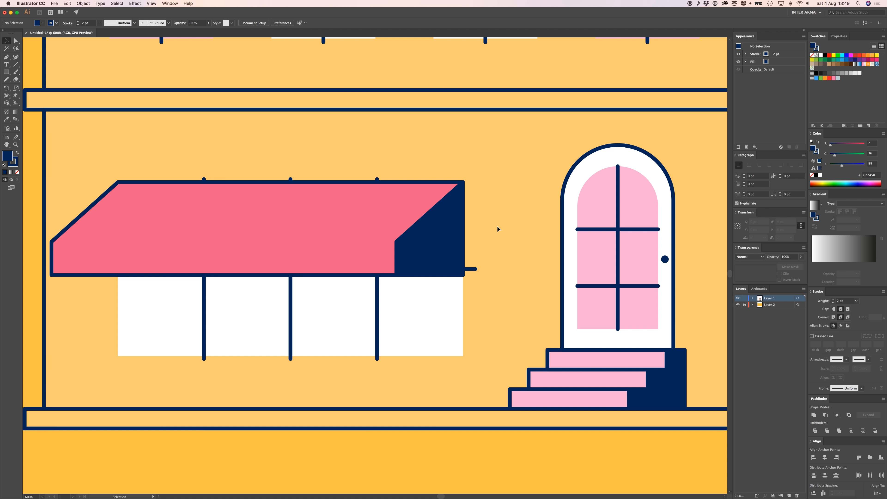
# Step: Copy the awning's right diagonal and short vertical edges and paste them in front in place as a separate path
pyautogui.press('a')
pyautogui.click(418, 203)
pyautogui.click(463, 182)
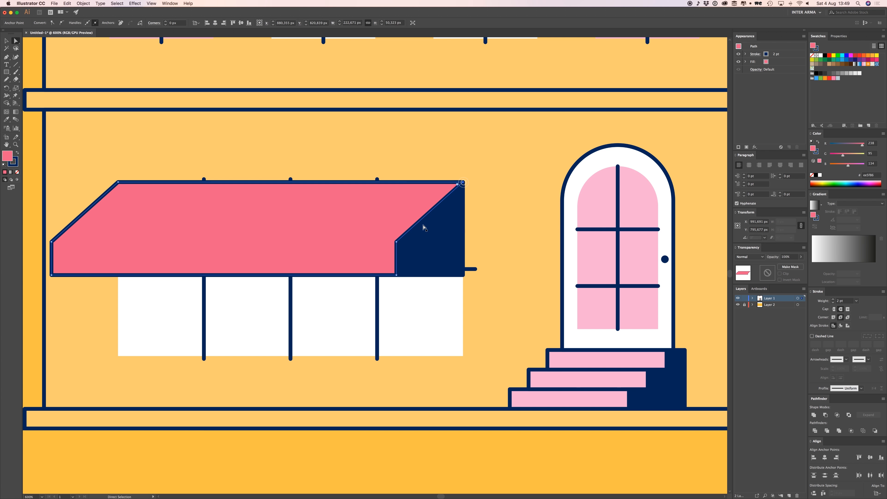
pyautogui.click(396, 241)
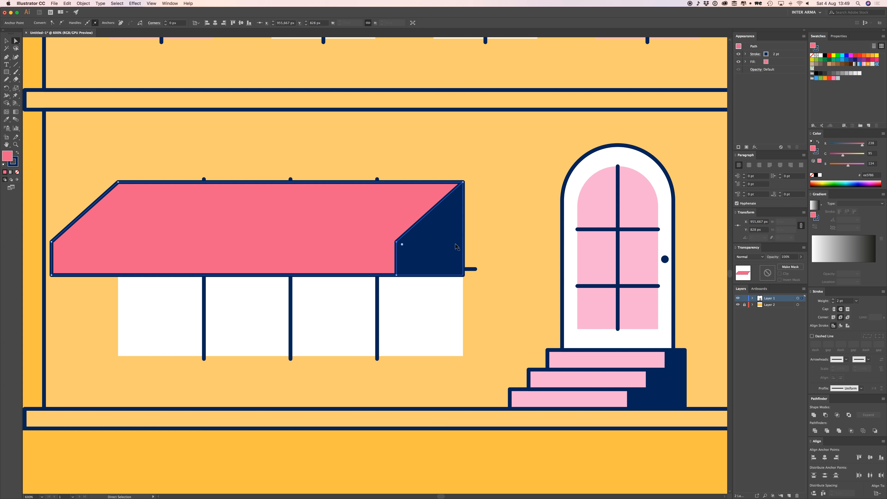
pyautogui.click(498, 245)
pyautogui.press('super+f')
pyautogui.press('v')
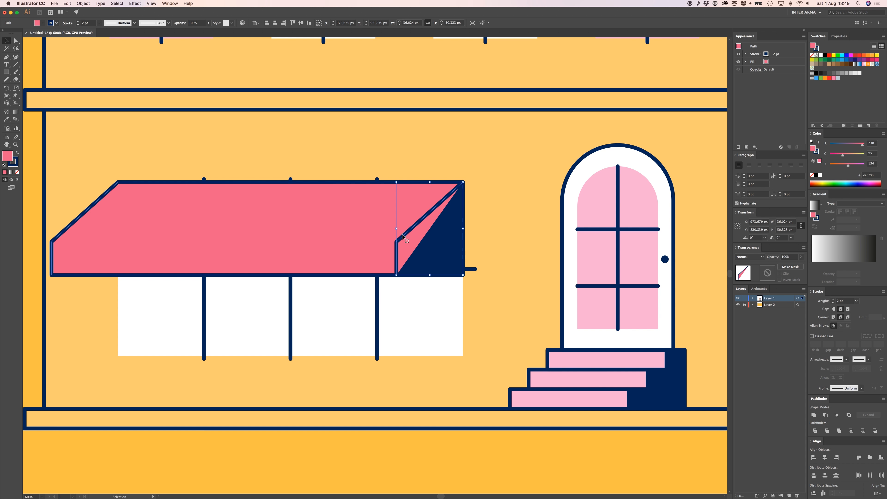
pyautogui.moveTo(501, 205); pyautogui.dragTo(503, 206)
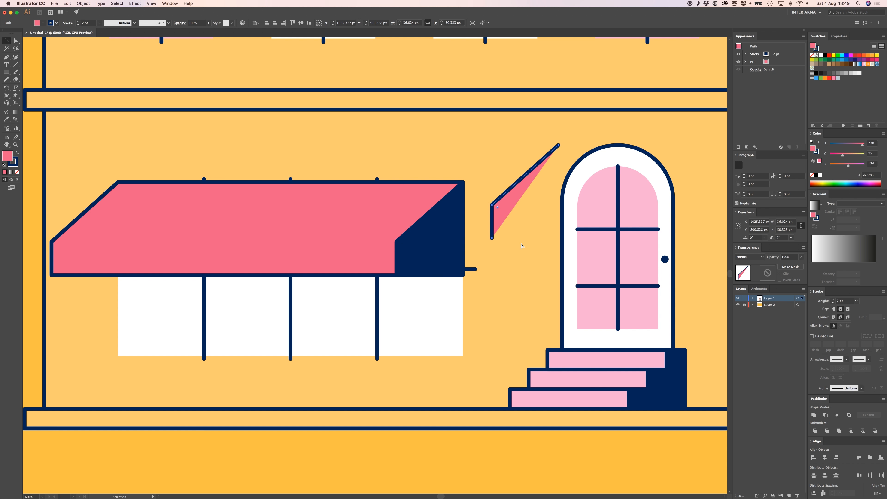
pyautogui.press('super+z')
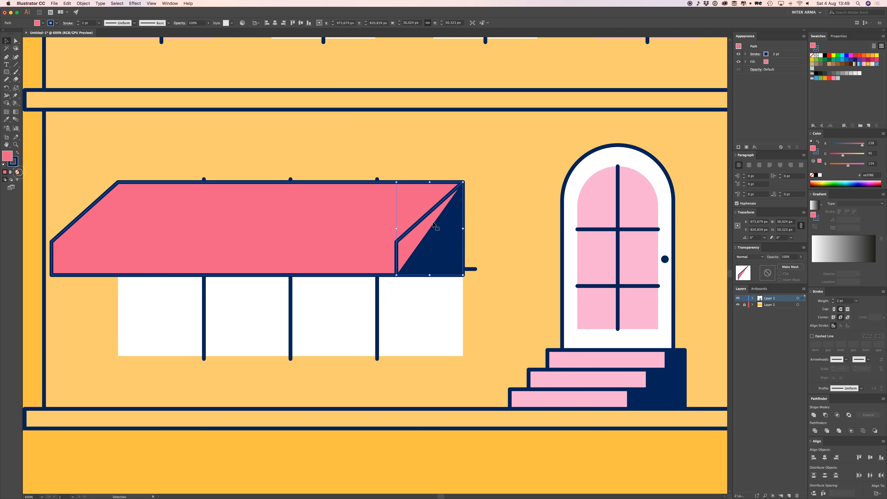
# Step: Remove the fill from the copied edge path and shift it horizontally left onto the awning as a stripe line
pyautogui.click(17, 172)
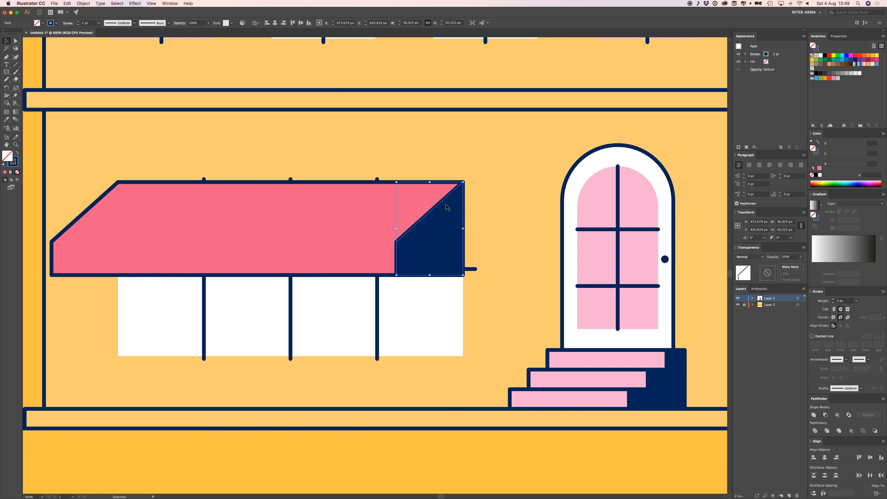
pyautogui.moveTo(442, 205); pyautogui.dragTo(390, 207)
pyautogui.moveTo(390, 208); pyautogui.dragTo(390, 207)
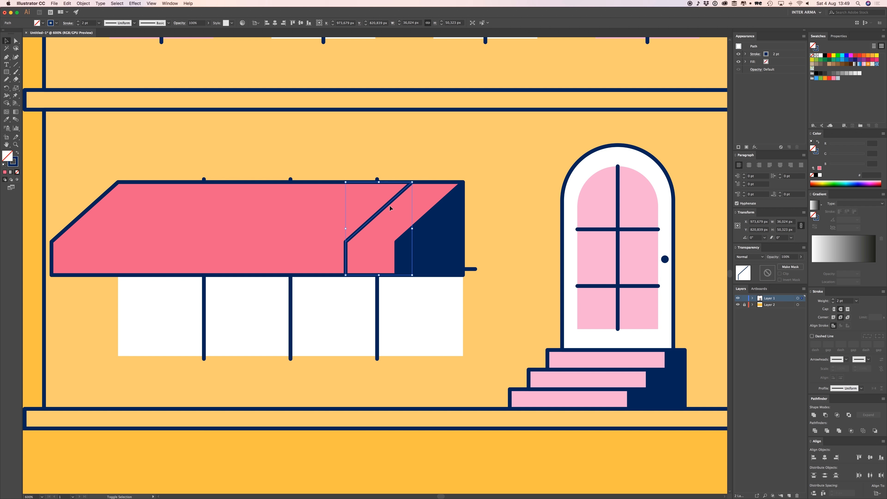
# Step: Repeat the last stripe-line duplication across the pink awning until the copies pass its left edge
pyautogui.press('super+d')
pyautogui.press('super+d')
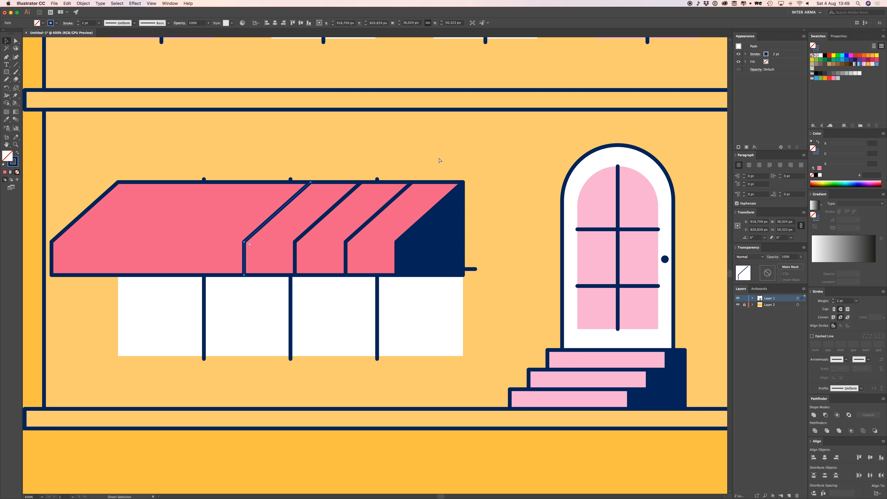
pyautogui.press('super+d')
pyautogui.press('super+d')
pyautogui.press('super+d')
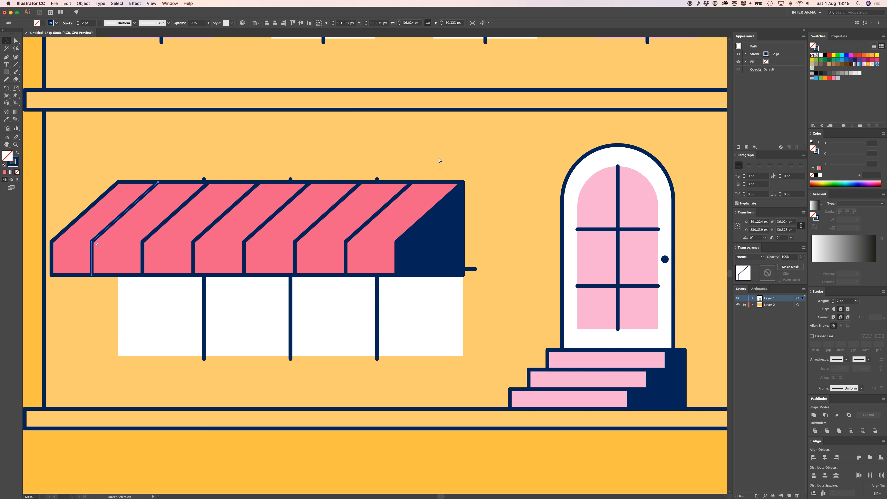
pyautogui.press('super+d')
# Step: Move the leftmost stripe line to the right so that it lies exactly on the awning's left edge
pyautogui.moveTo(283, 165); pyautogui.dragTo(474, 180)
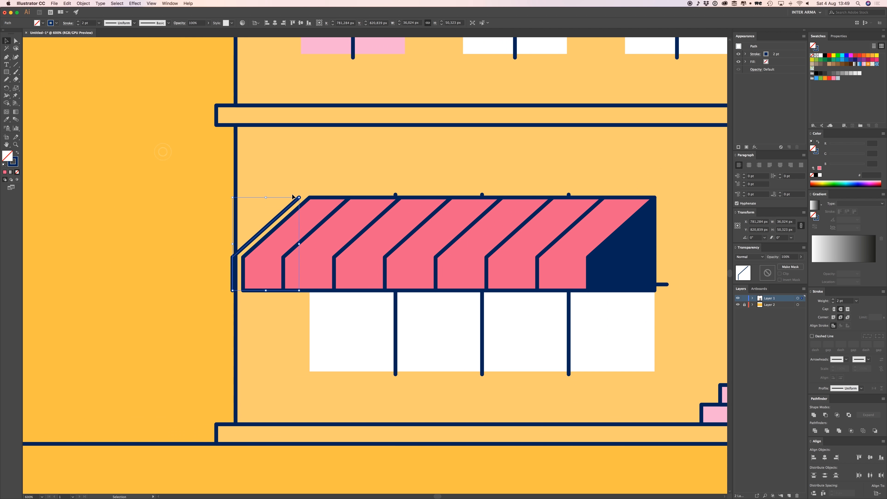
pyautogui.click(284, 189)
pyautogui.moveTo(291, 205); pyautogui.dragTo(300, 205)
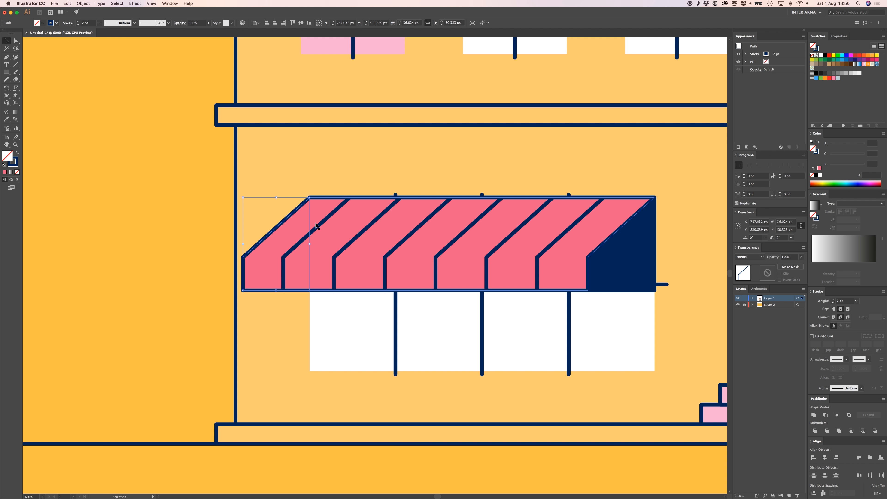
# Step: Select all the awning's stripe lines and distribute their horizontal centers evenly, aligned to the selection
pyautogui.keyDown('shift'); pyautogui.click(380, 219); pyautogui.keyUp('shift')
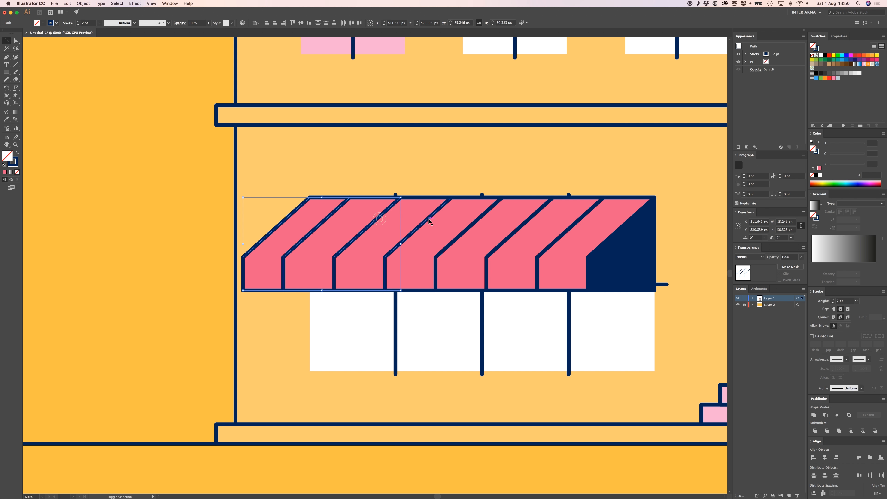
pyautogui.keyDown('shift'); pyautogui.click(428, 219); pyautogui.keyUp('shift')
pyautogui.keyDown('shift'); pyautogui.click(480, 221); pyautogui.keyUp('shift')
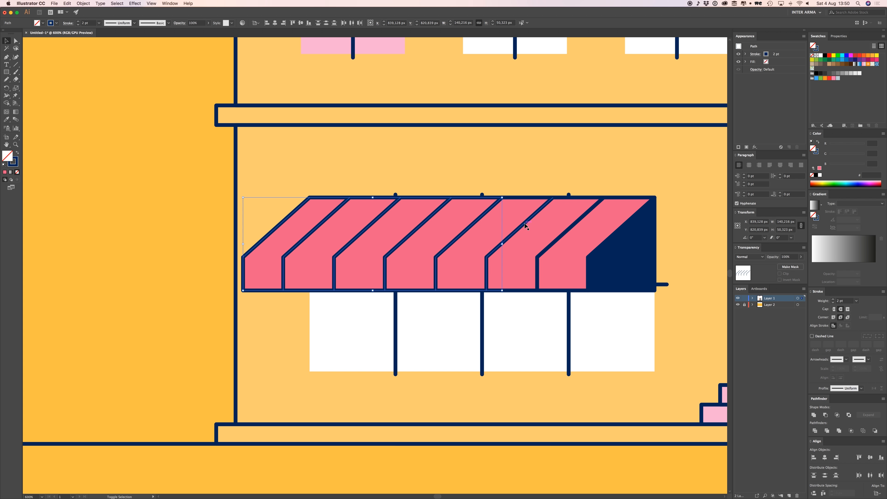
pyautogui.keyDown('shift'); pyautogui.click(526, 224); pyautogui.keyUp('shift')
pyautogui.keyDown('shift'); pyautogui.click(576, 225); pyautogui.keyUp('shift')
pyautogui.keyDown('shift'); pyautogui.click(620, 233); pyautogui.keyUp('shift')
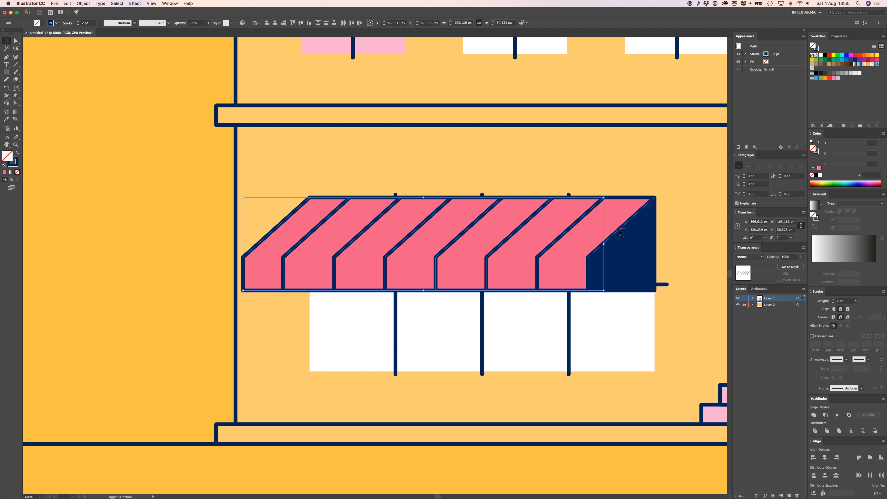
pyautogui.keyDown('shift'); pyautogui.click(619, 230); pyautogui.keyUp('shift')
pyautogui.moveTo(627, 229); pyautogui.dragTo(554, 132)
pyautogui.press('super+z')
pyautogui.hscroll(3, 645, 252)
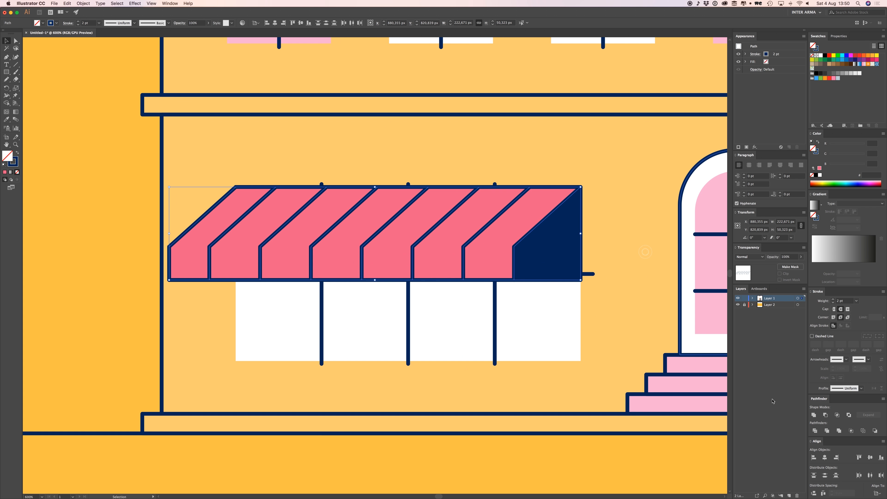
pyautogui.click(880, 491)
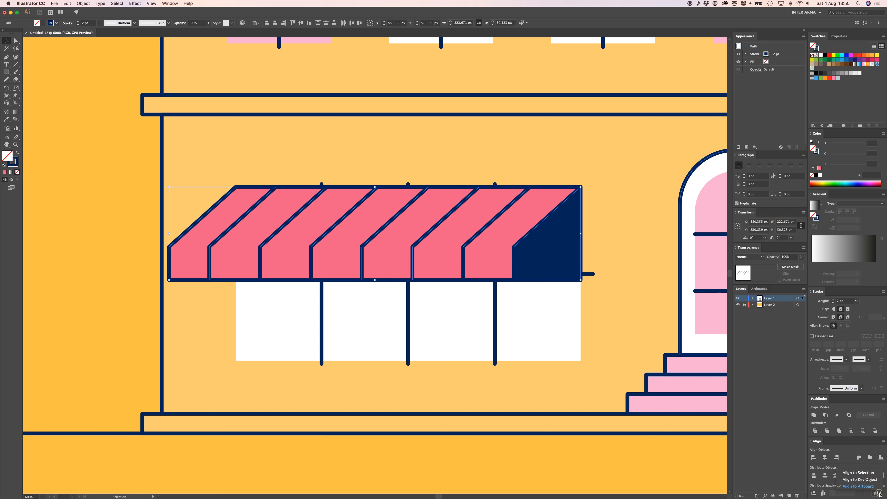
pyautogui.click(868, 473)
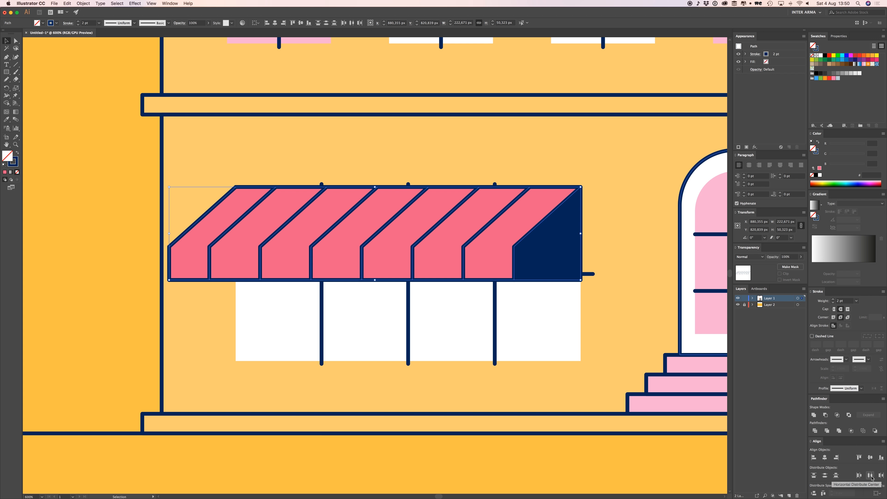
pyautogui.click(870, 476)
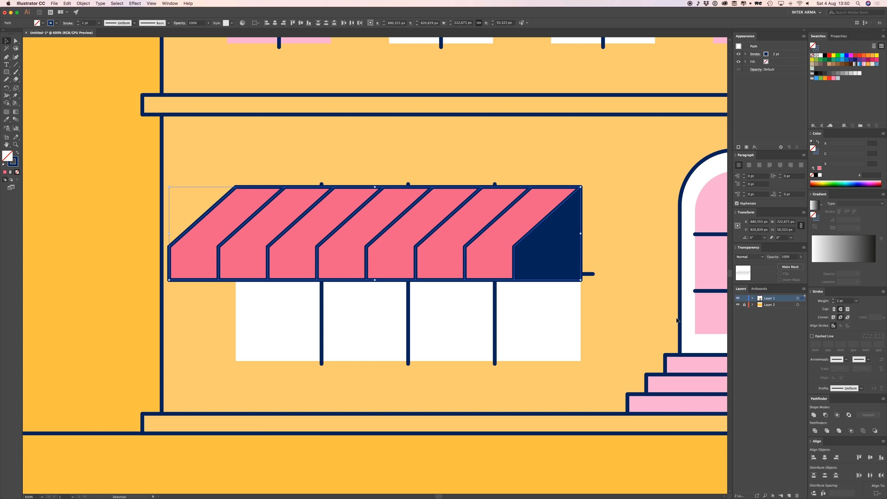
# Step: Remove the redundant stripe lines lying on the awning's right and left edges
pyautogui.click(586, 215)
pyautogui.click(559, 206)
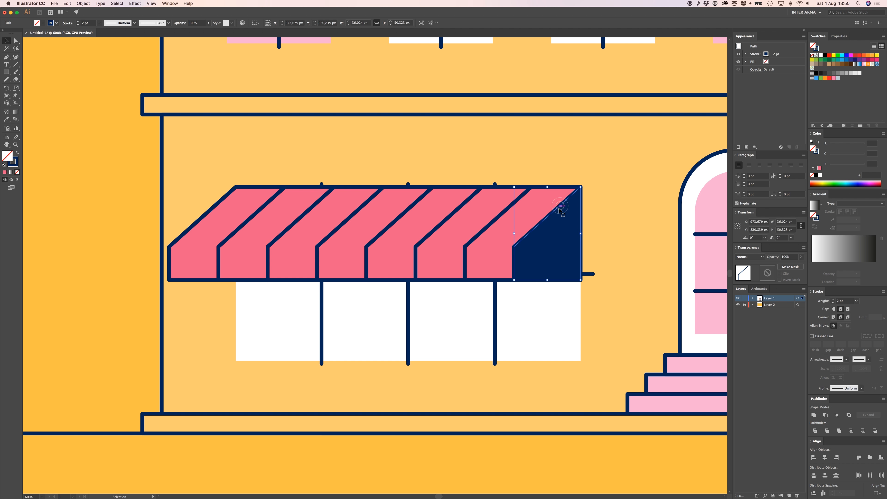
pyautogui.click(608, 233)
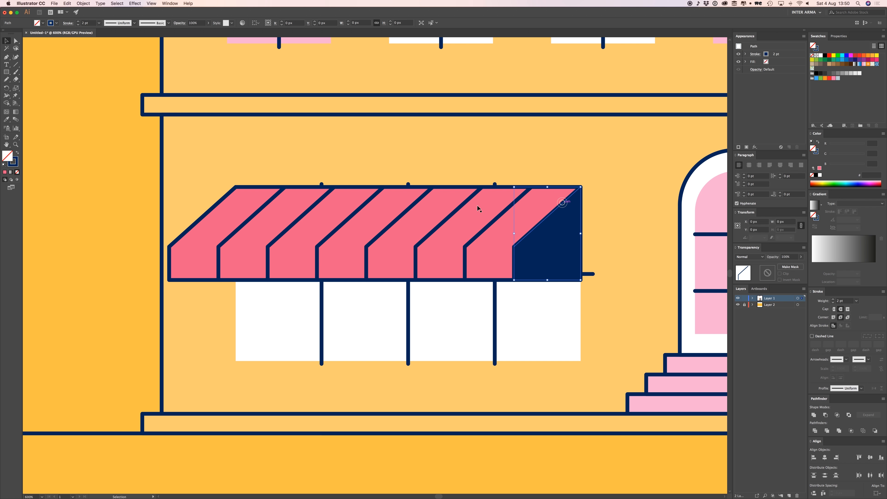
pyautogui.click(215, 210)
pyautogui.click(211, 184)
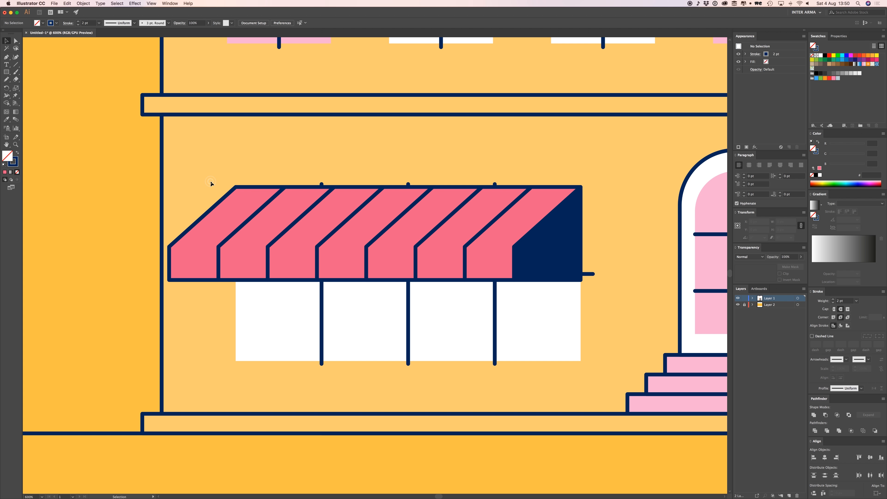
# Step: Lock the shop window group and combine all the awning's parts into one group
pyautogui.press('super+minus')
pyautogui.press('super+minus')
pyautogui.press('super+minus')
pyautogui.press('super+equal')
pyautogui.press('super+equal')
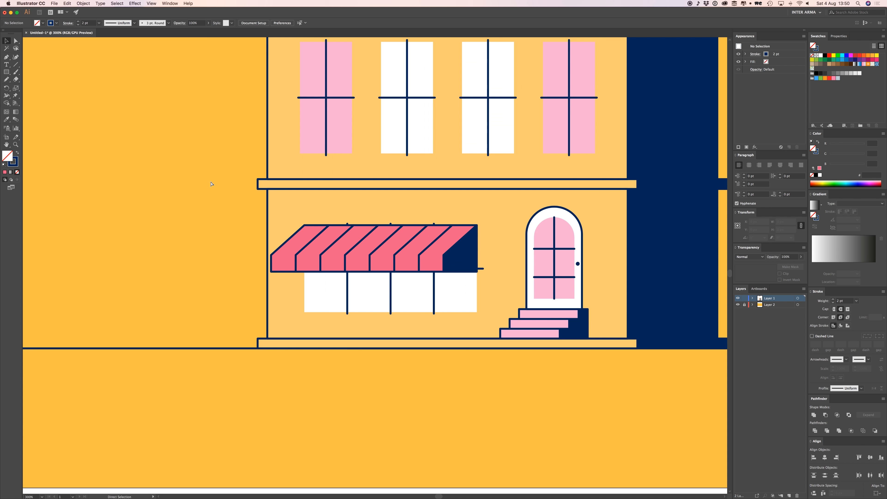
pyautogui.click(297, 306)
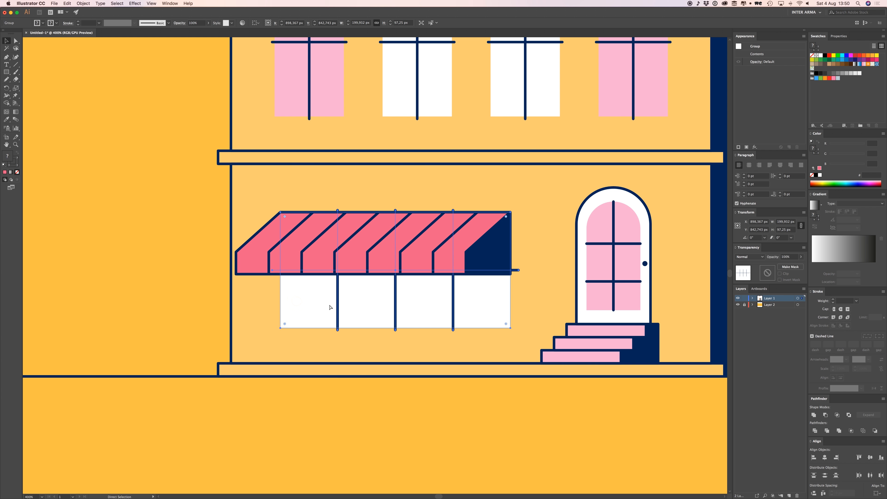
pyautogui.press('super+2')
pyautogui.moveTo(509, 292); pyautogui.dragTo(528, 295)
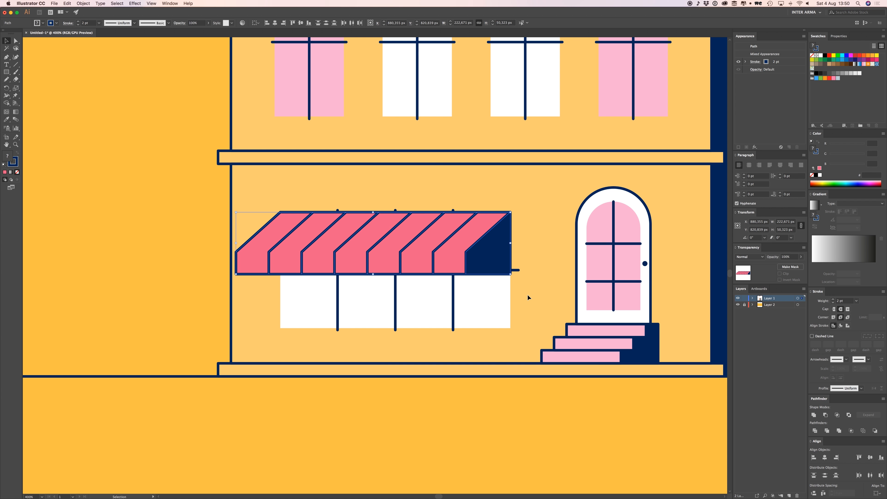
pyautogui.press('v')
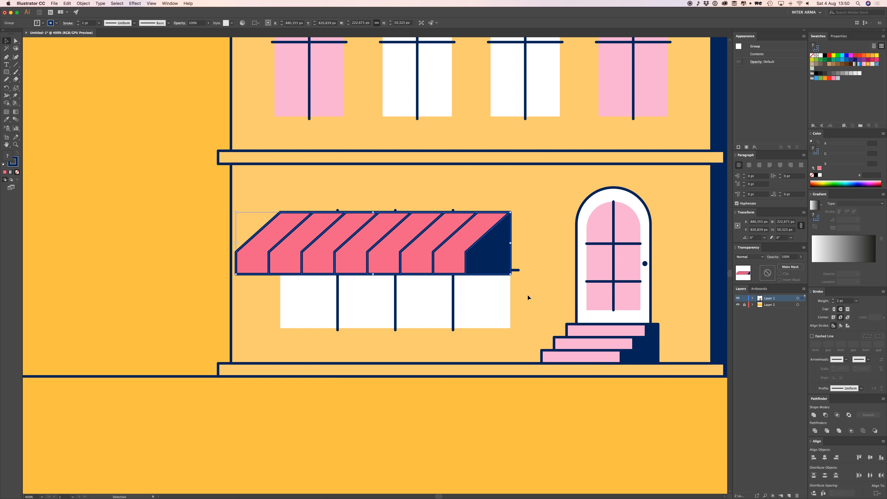
pyautogui.click(481, 292)
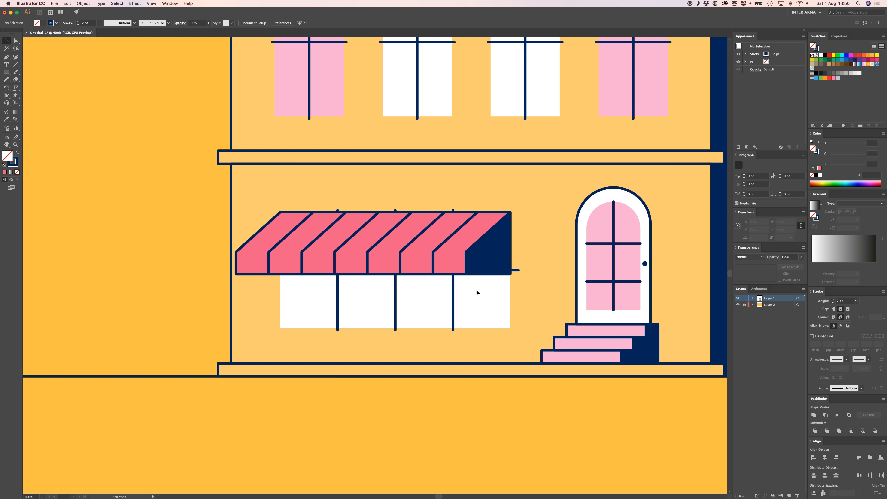
# Step: Shift the awning's lower anchor points about 3 px up and 7 px left to change its slope
pyautogui.moveTo(534, 285); pyautogui.dragTo(493, 288)
pyautogui.press('Up')
pyautogui.press('Up')
pyautogui.press('Up')
pyautogui.press('Up')
pyautogui.press('Left')
pyautogui.press('Left')
pyautogui.press('Left')
pyautogui.press('Left')
pyautogui.press('Left')
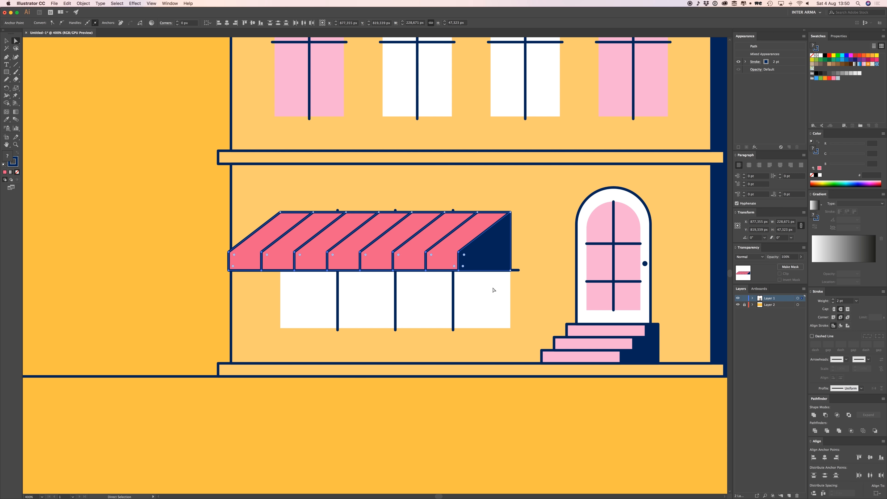
pyautogui.press('Left')
pyautogui.press('v')
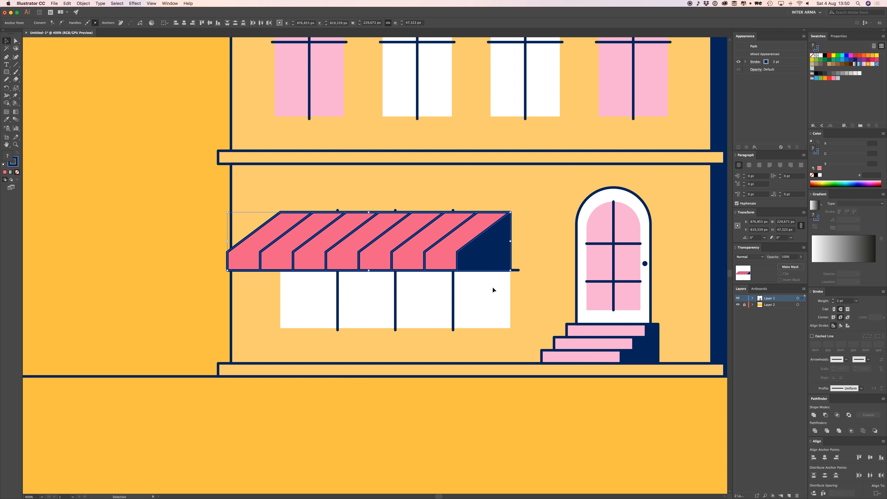
pyautogui.click(490, 288)
pyautogui.click(490, 261)
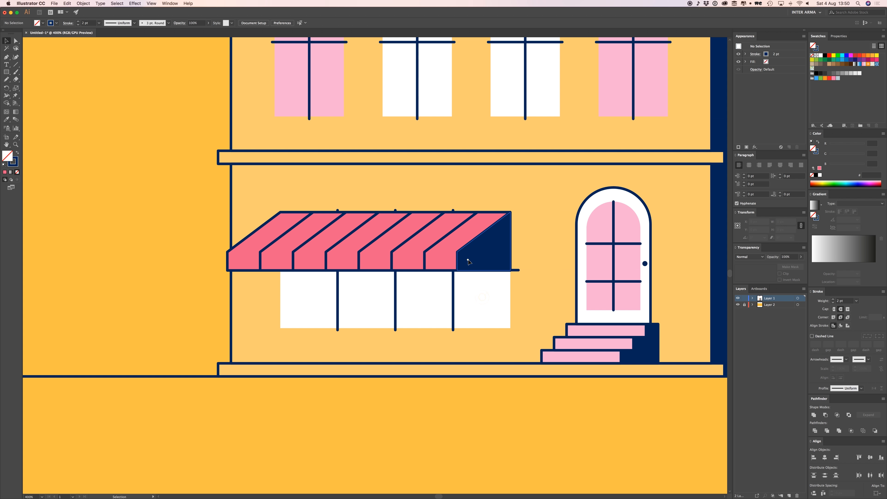
# Step: Move the awning group slightly up and right so its lower edge sits just above the window's horizontal bar
pyautogui.moveTo(467, 260); pyautogui.dragTo(482, 256)
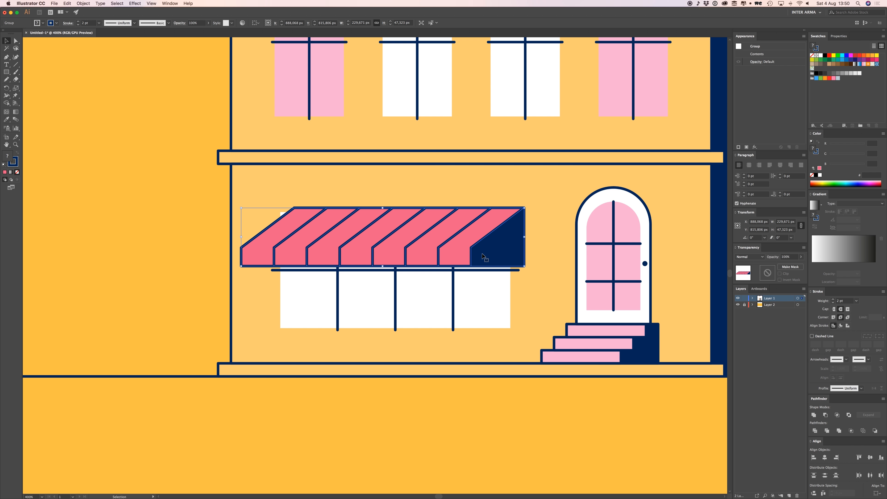
pyautogui.moveTo(474, 257); pyautogui.dragTo(468, 256)
pyautogui.click(537, 253)
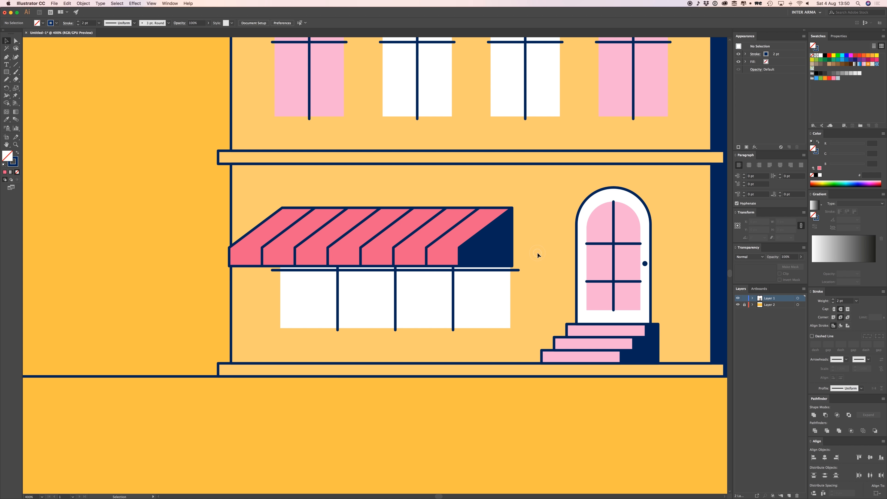
pyautogui.click(472, 263)
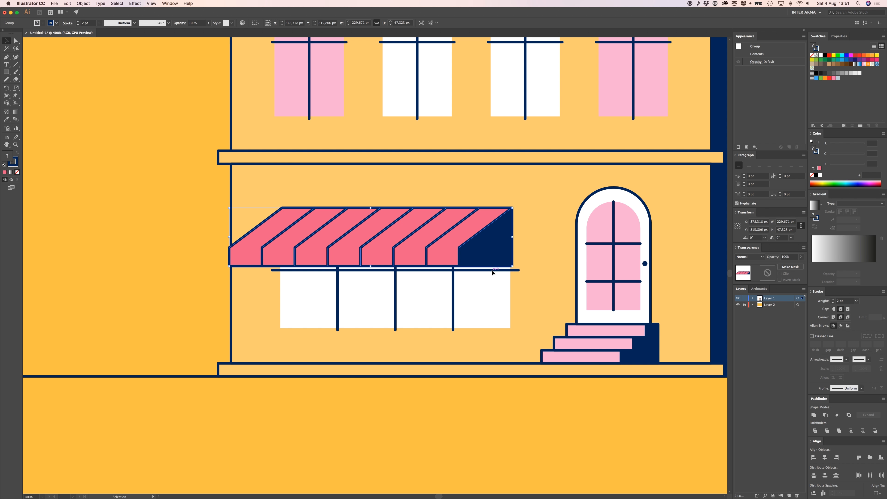
pyautogui.click(496, 287)
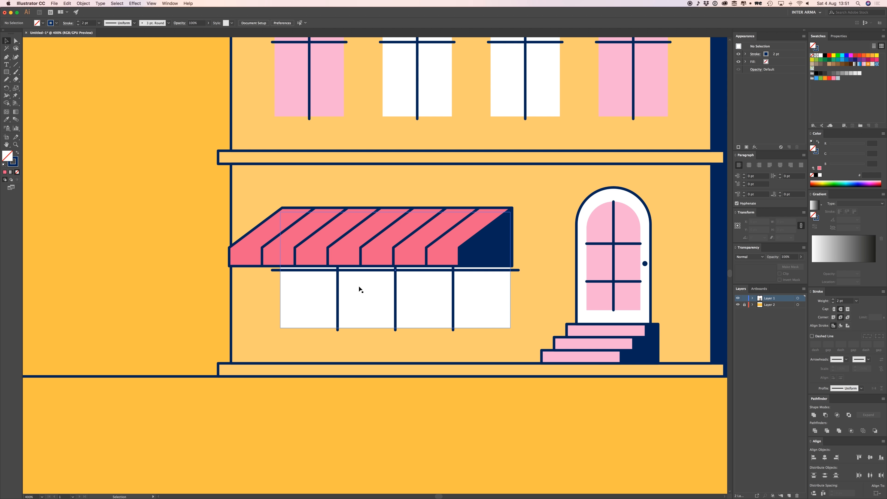
# Step: Move the shop window group down and slightly left beneath the awning
pyautogui.moveTo(359, 285); pyautogui.dragTo(313, 310)
pyautogui.click(537, 277)
pyautogui.click(174, 298)
pyautogui.click(186, 284)
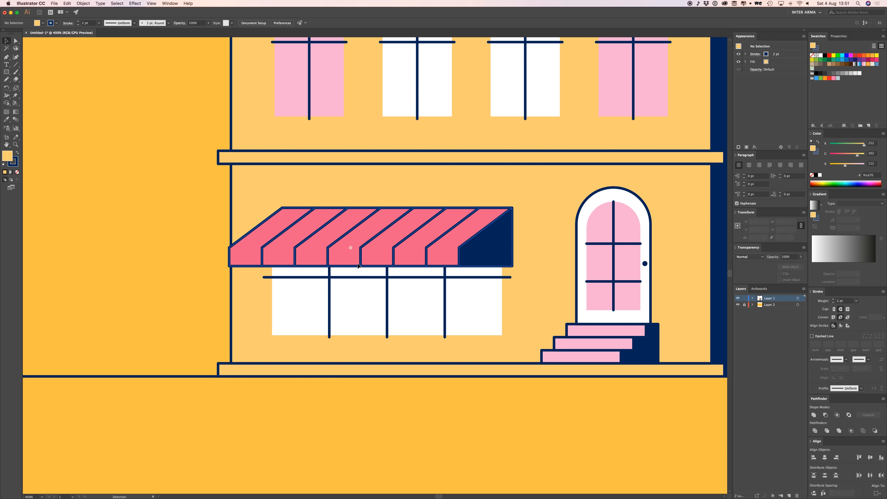
# Step: Select the awning and shop window together, move them slightly up and left, and enlarge them to about 242.5 px wide
pyautogui.click(351, 247)
pyautogui.keyDown('shift'); pyautogui.click(363, 285); pyautogui.keyUp('shift')
pyautogui.moveTo(371, 291); pyautogui.dragTo(365, 288)
pyautogui.moveTo(506, 334); pyautogui.dragTo(486, 314)
pyautogui.click(187, 267)
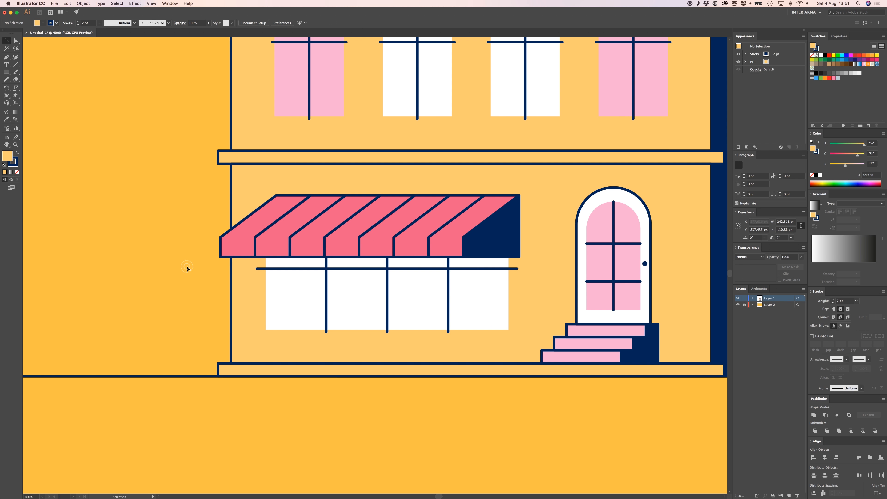
# Step: Examine the whole building on the artboard to judge the awning and shop window against the facade
pyautogui.press('super+minus')
pyautogui.press('super+minus')
pyautogui.press('super+minus')
pyautogui.press('super+minus')
pyautogui.press('super+minus')
pyautogui.press('super+minus')
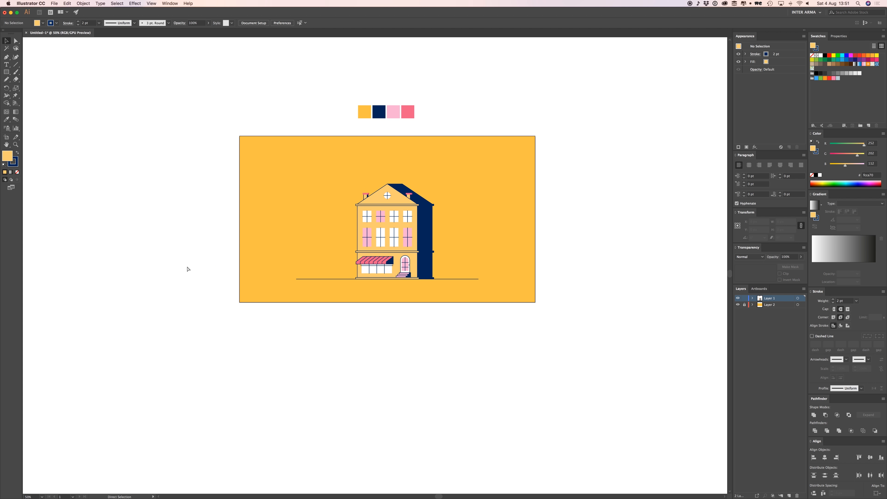
pyautogui.press('super+equal')
pyautogui.press('super+equal')
pyautogui.press('super+equal')
pyautogui.press('super+equal')
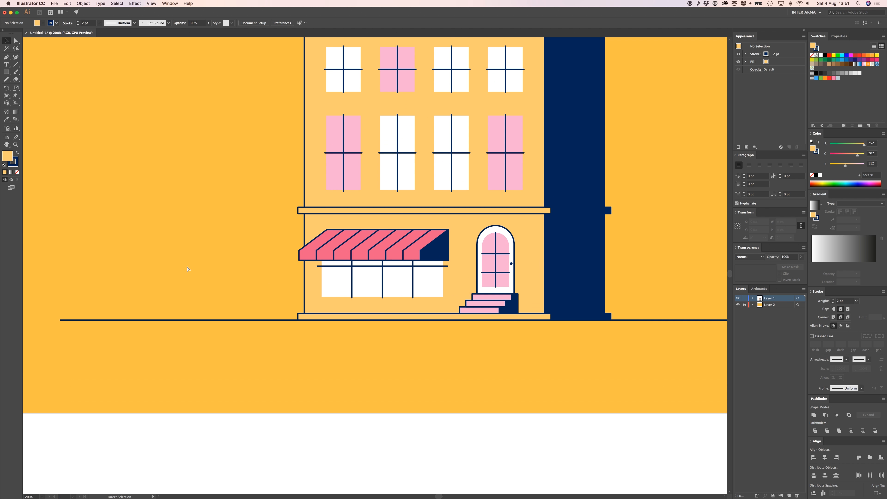
pyautogui.press('v')
pyautogui.press('space')
pyautogui.moveTo(323, 183); pyautogui.dragTo(326, 270)
pyautogui.press('space')
pyautogui.moveTo(249, 258); pyautogui.dragTo(211, 287)
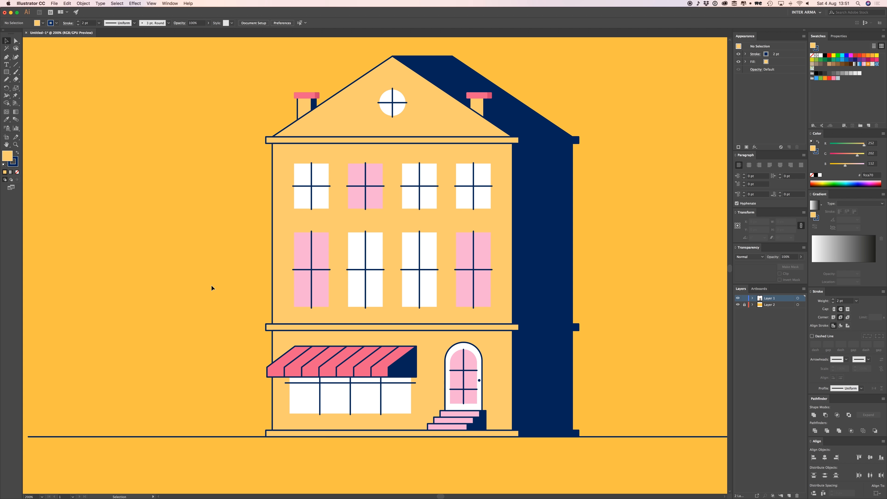
# Step: Draw a thin closed wedge along the underside of the roof cornice, tapering towards its far end, with no fill and a navy stroke
pyautogui.press('space')
pyautogui.moveTo(237, 154); pyautogui.dragTo(256, 263)
pyautogui.press('super+equal')
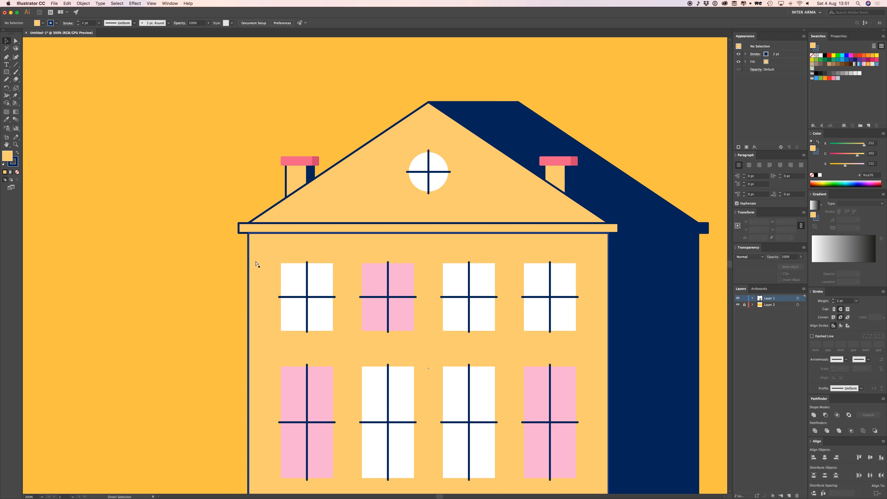
pyautogui.press('super+equal')
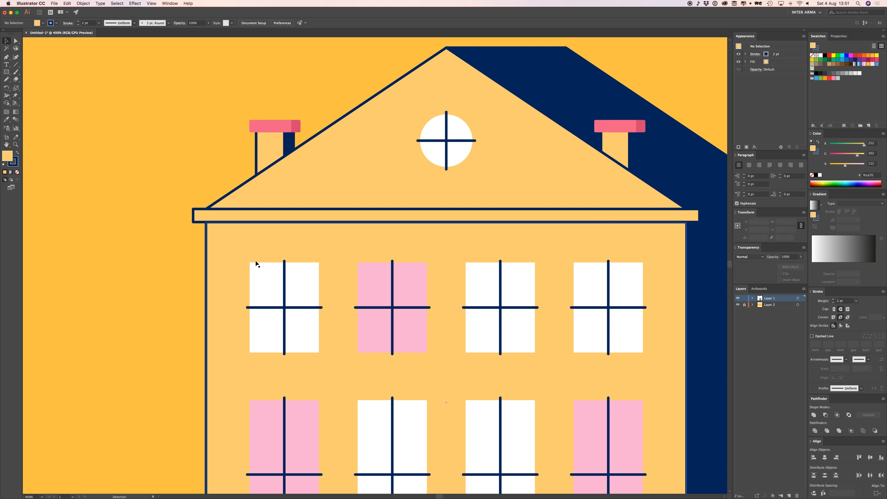
pyautogui.press('p')
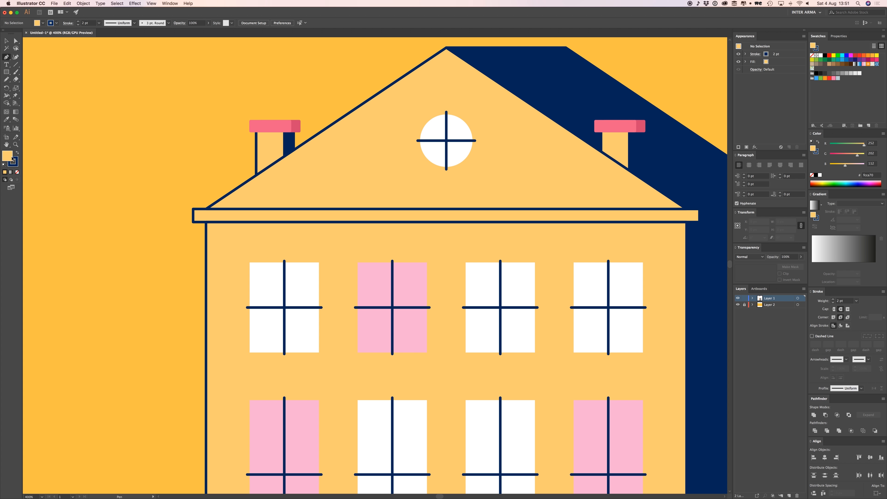
pyautogui.click(17, 171)
pyautogui.click(16, 164)
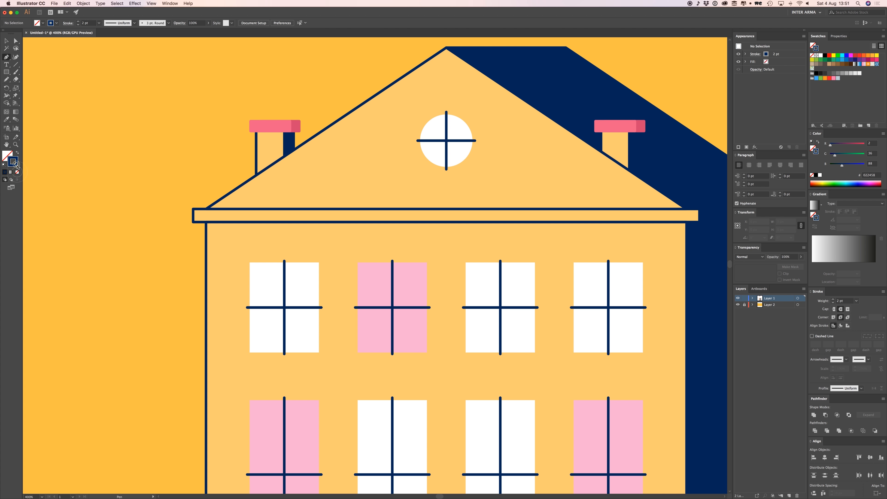
pyautogui.click(206, 222)
pyautogui.click(686, 222)
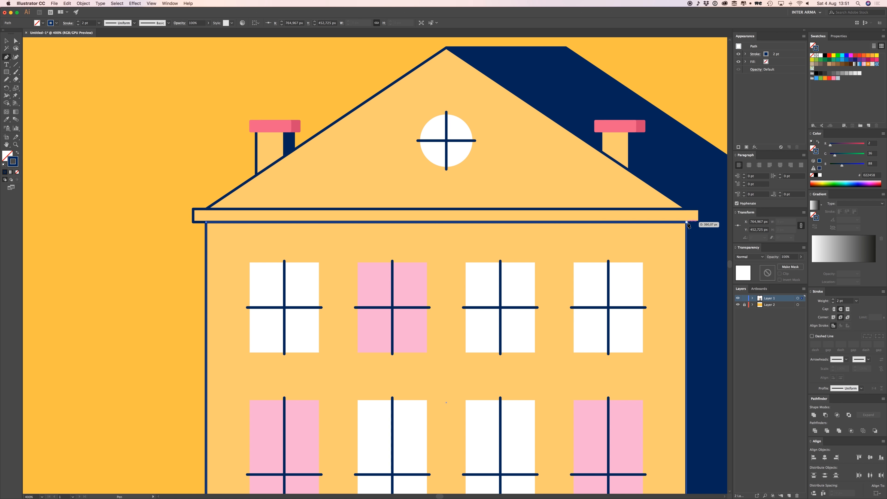
pyautogui.click(207, 230)
pyautogui.click(206, 222)
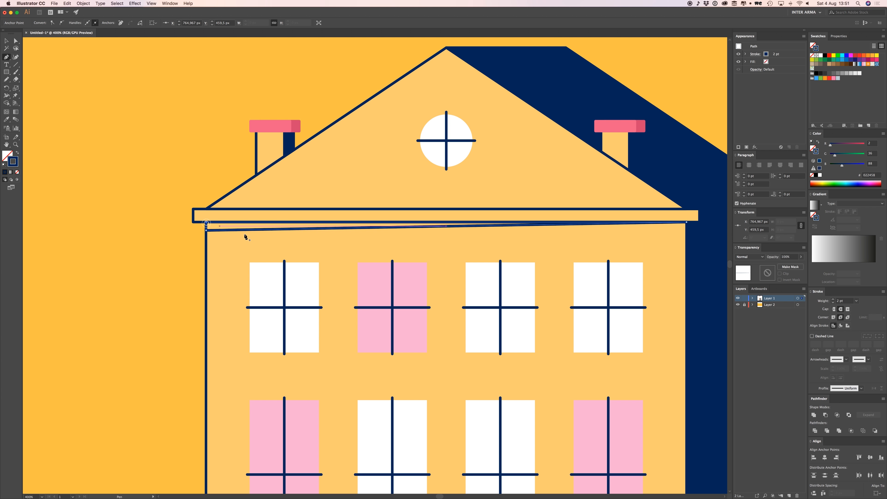
# Step: Fill the wedge beneath the roof cornice with the same navy as its stroke and deselect it
pyautogui.click(15, 158)
pyautogui.press('v')
pyautogui.click(95, 159)
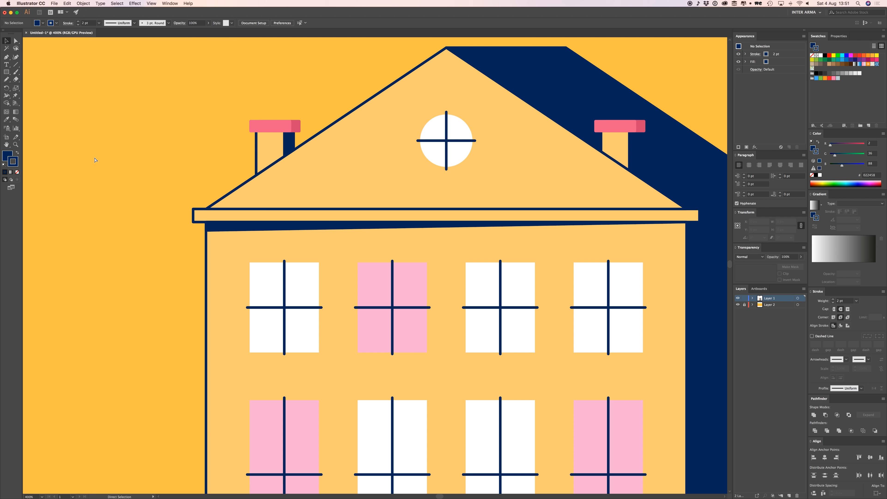
# Step: Try a copy of the shadow wedge along the top of the roof cornice, with its lower left corner raised slightly
pyautogui.press('super+minus')
pyautogui.press('super+minus')
pyautogui.press('super+minus')
pyautogui.press('super+minus')
pyautogui.press('super+plus')
pyautogui.press('super+plus')
pyautogui.press('super+plus')
pyautogui.press('super+plus')
pyautogui.press('super+plus')
pyautogui.moveTo(123, 178); pyautogui.dragTo(267, 232)
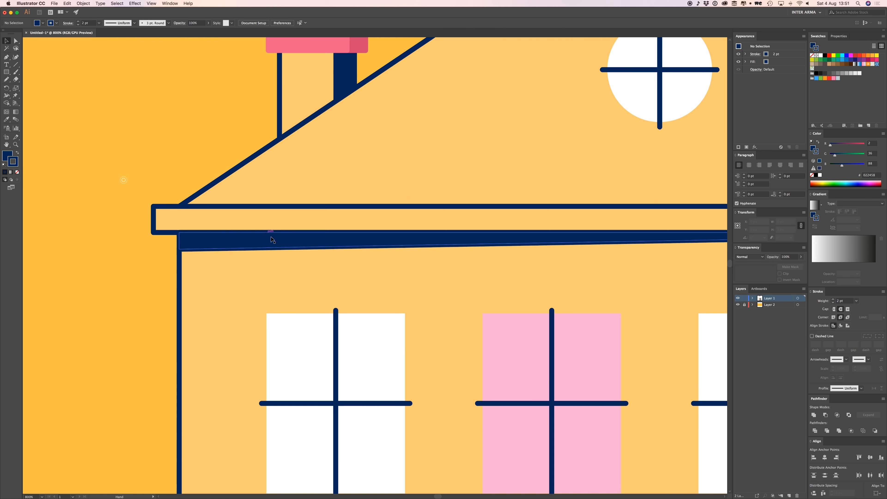
pyautogui.moveTo(207, 243); pyautogui.dragTo(181, 219)
pyautogui.press('a')
pyautogui.click(153, 223)
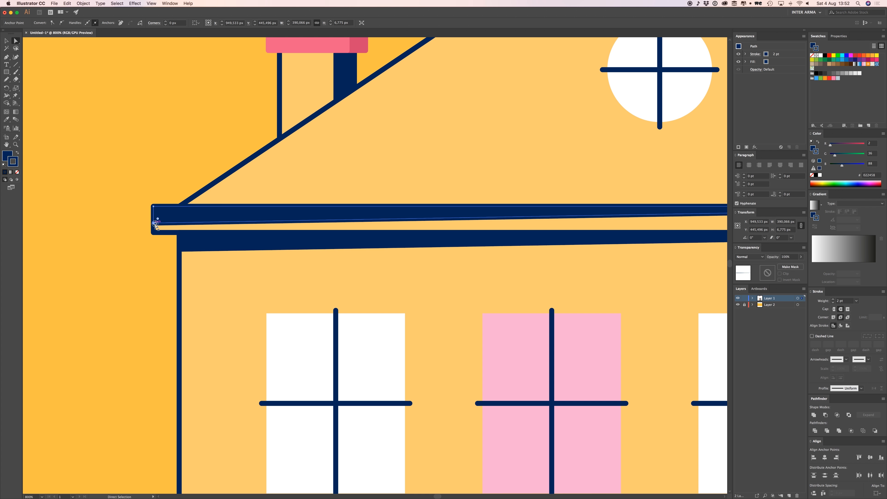
pyautogui.press('Up')
pyautogui.press('Up')
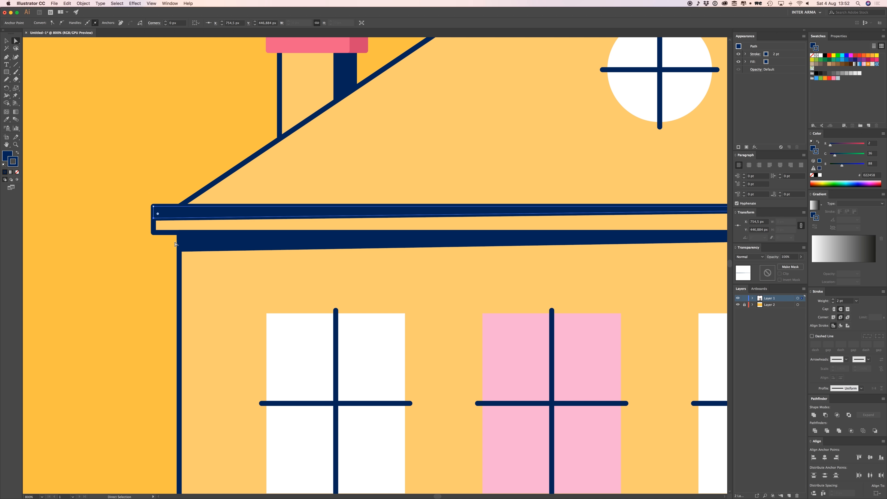
# Step: Raise the lower left corner of the wall's shadow wedge slightly to make the shadow thinner
pyautogui.click(180, 249)
pyautogui.press('Up')
pyautogui.press('Up')
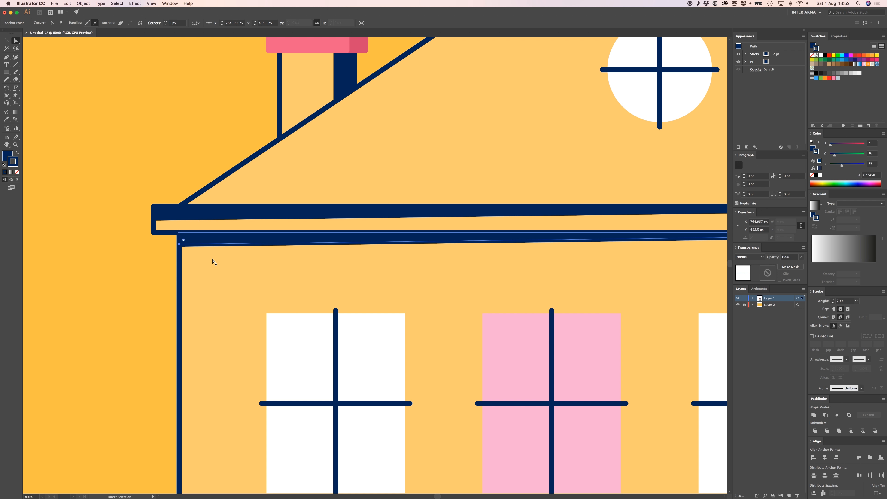
pyautogui.click(136, 266)
# Step: Stretch the tapered end of the cornice's shadow wedge to the cornice's right corner
pyautogui.moveTo(484, 258); pyautogui.dragTo(190, 273)
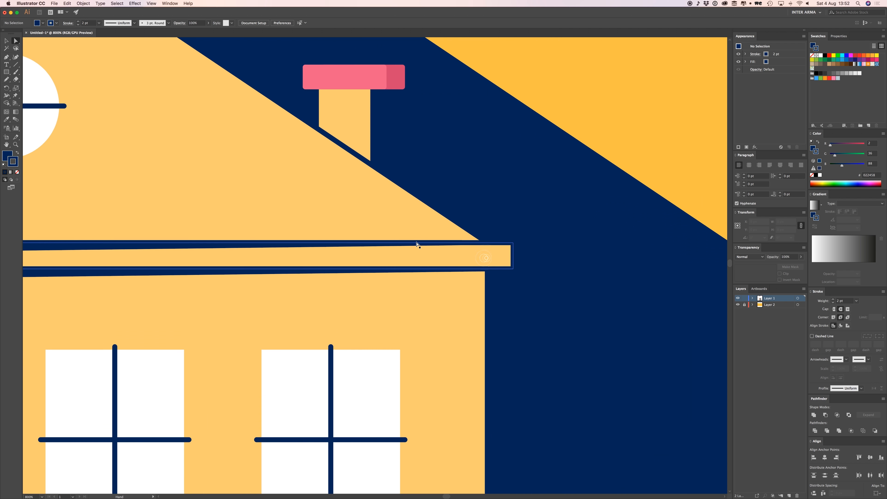
pyautogui.click(207, 248)
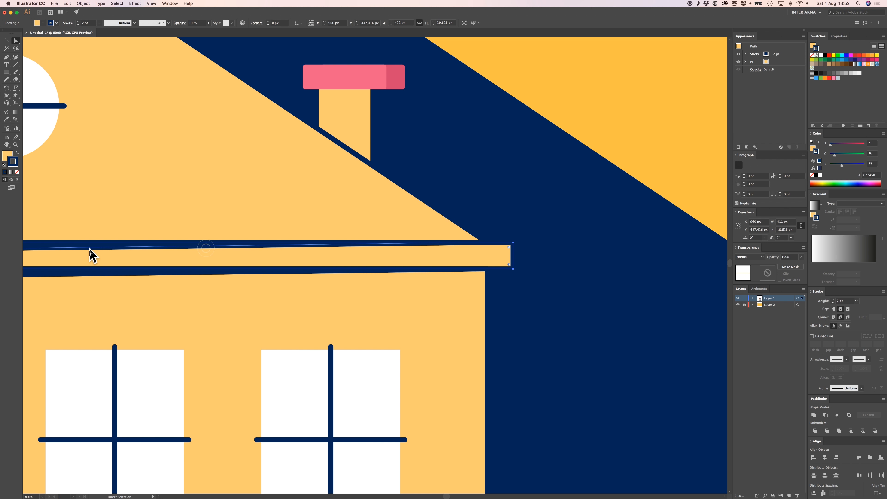
pyautogui.moveTo(463, 243); pyautogui.dragTo(511, 244)
pyautogui.press('super+minus')
pyautogui.press('super+minus')
pyautogui.press('super+minus')
pyautogui.press('super+minus')
pyautogui.press('super+minus')
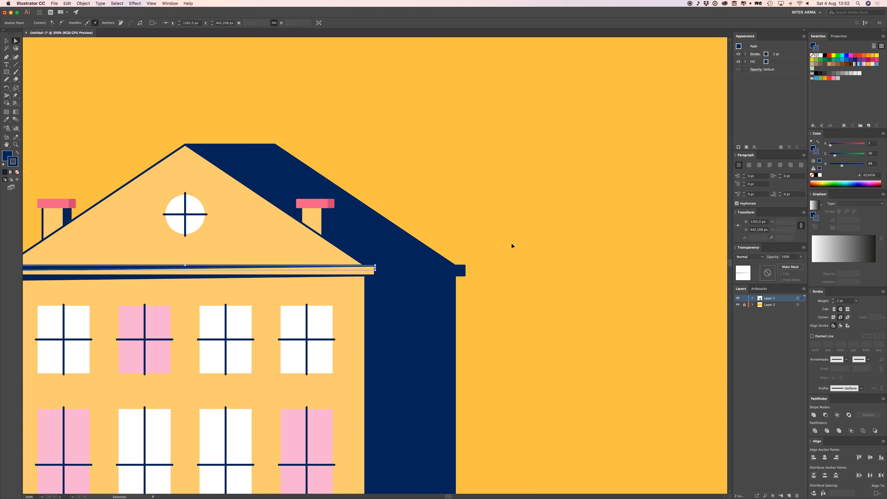
# Step: Delete the shadow wedge from the face of the roof cornice
pyautogui.press('v')
pyautogui.click(511, 243)
pyautogui.moveTo(162, 261); pyautogui.dragTo(218, 193)
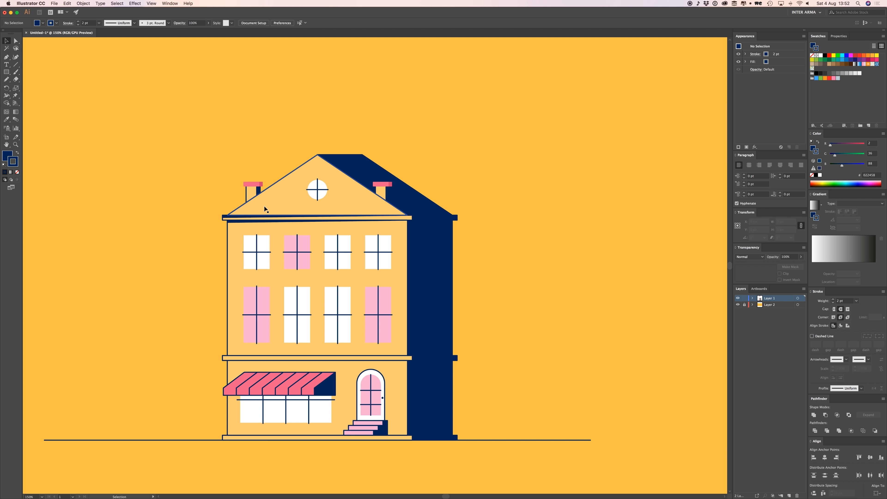
pyautogui.click(236, 218)
# Step: Copy the wall's shadow wedge down beneath the lower ledge and fit it against the ledge's underside
pyautogui.moveTo(192, 232); pyautogui.dragTo(257, 363)
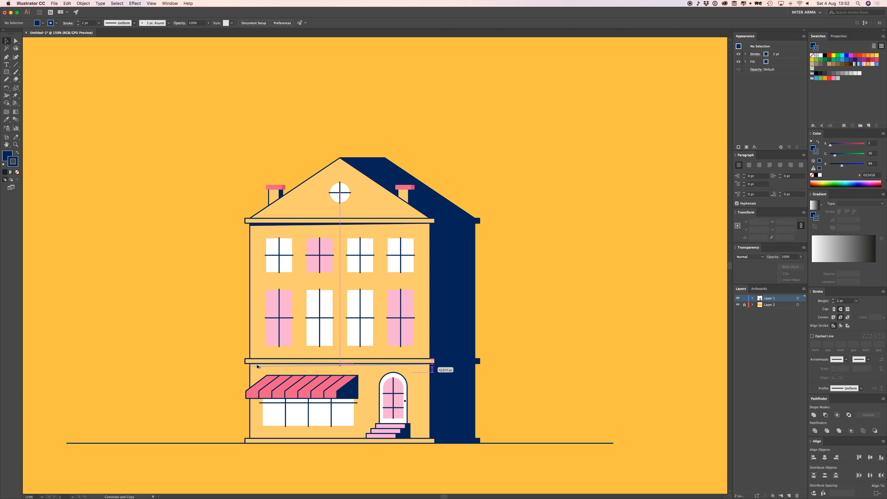
pyautogui.press('super+equal')
pyautogui.press('super+equal')
pyautogui.press('super+equal')
pyautogui.press('super+equal')
pyautogui.press('super+equal')
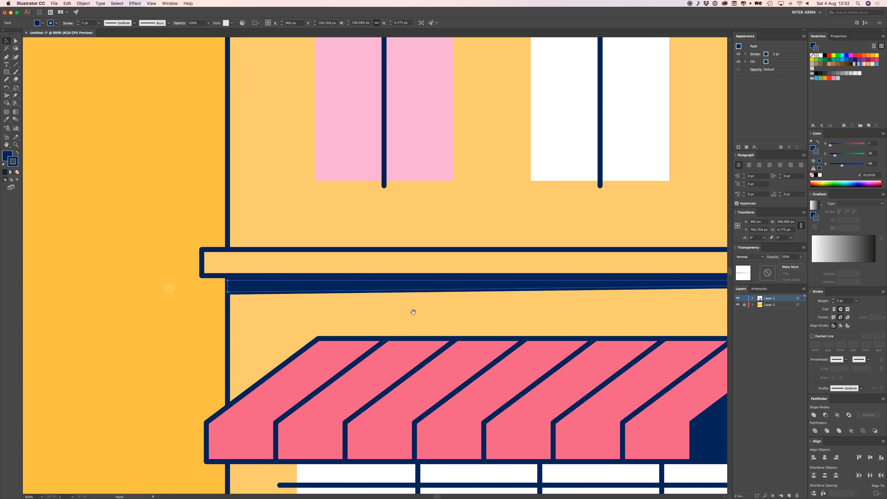
pyautogui.click(250, 297)
pyautogui.moveTo(250, 297); pyautogui.dragTo(248, 277)
pyautogui.click(190, 293)
# Step: Examine the whole building to judge the shadows beneath the cornice and the lower ledge
pyautogui.press('space')
pyautogui.moveTo(192, 291); pyautogui.dragTo(172, 188)
pyautogui.press('super+minus')
pyautogui.press('super+minus')
pyautogui.press('super+minus')
pyautogui.press('super+minus')
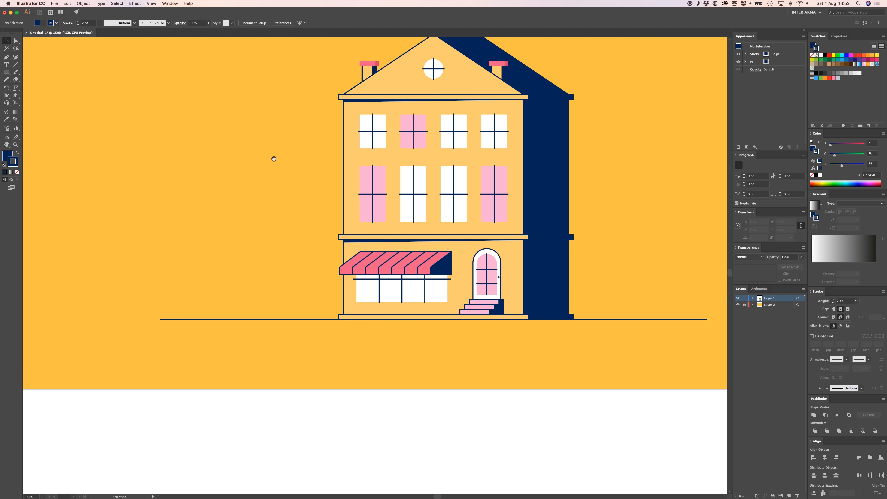
pyautogui.moveTo(275, 150); pyautogui.dragTo(218, 258)
pyautogui.moveTo(219, 161); pyautogui.dragTo(232, 212)
pyautogui.click(245, 176)
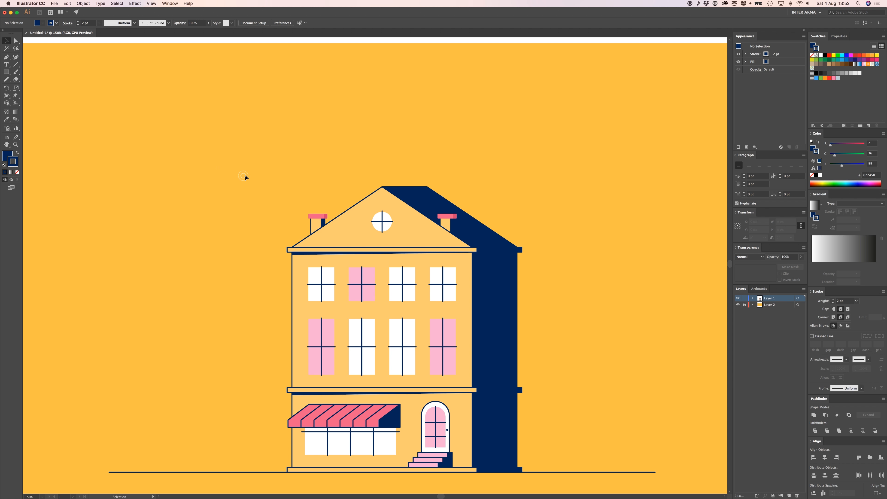
# Step: Draw a small navy wedge-shaped shadow beneath the left chimney's pink cap, about 22.9 px wide and 4.6 px high
pyautogui.moveTo(246, 172); pyautogui.dragTo(291, 236)
pyautogui.press('super+plus')
pyautogui.press('super+plus')
pyautogui.press('super+plus')
pyautogui.press('super+plus')
pyautogui.press('p')
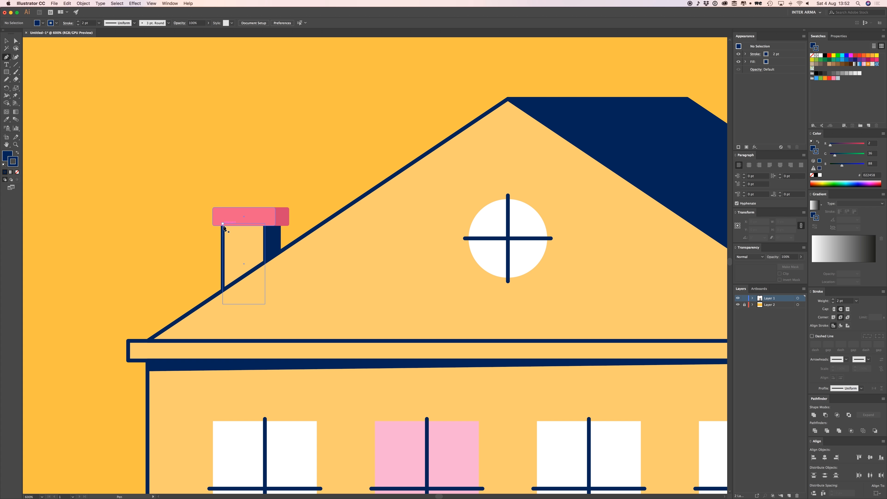
pyautogui.click(223, 223)
pyautogui.click(266, 223)
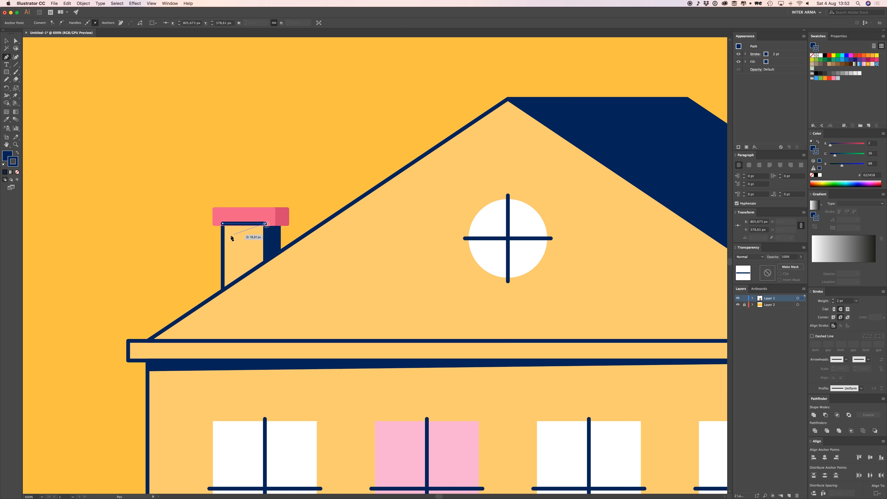
pyautogui.click(224, 232)
pyautogui.click(223, 224)
pyautogui.press('v')
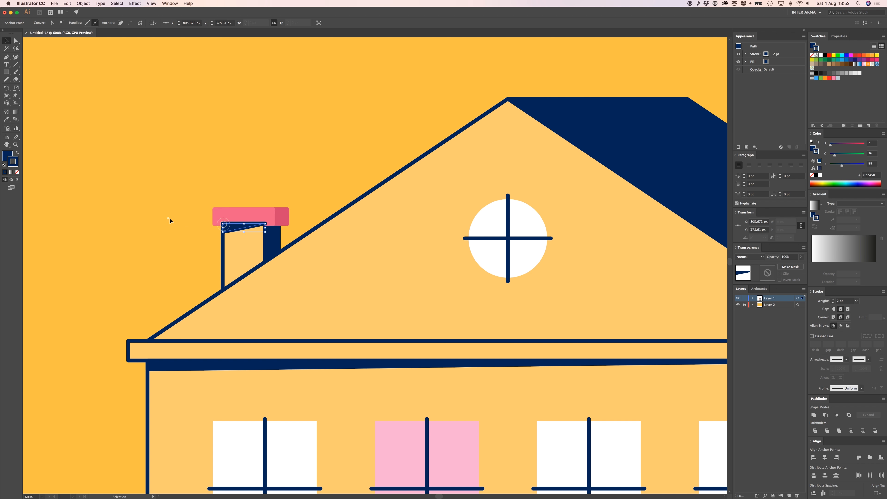
pyautogui.click(169, 219)
# Step: Move the wedge into the left chimney's group, placing it in front of the shaft and behind the pink cap
pyautogui.click(230, 229)
pyautogui.press('Delete')
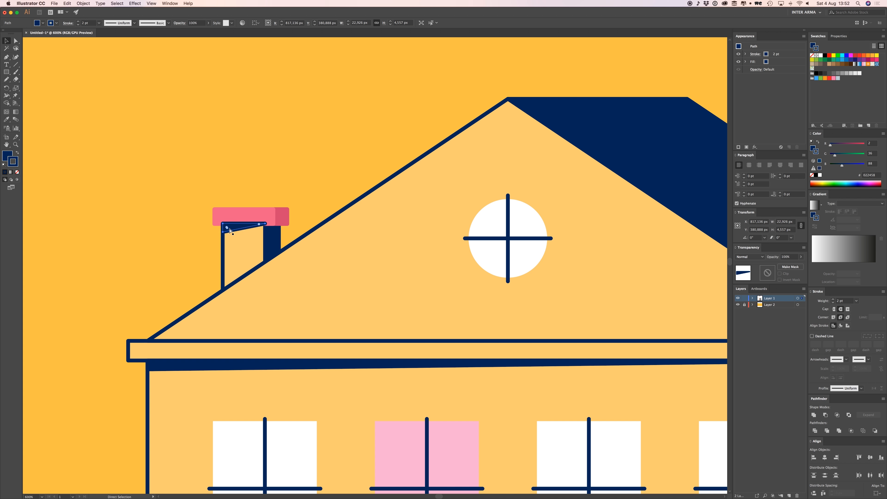
pyautogui.click(240, 225)
pyautogui.doubleClick(240, 226)
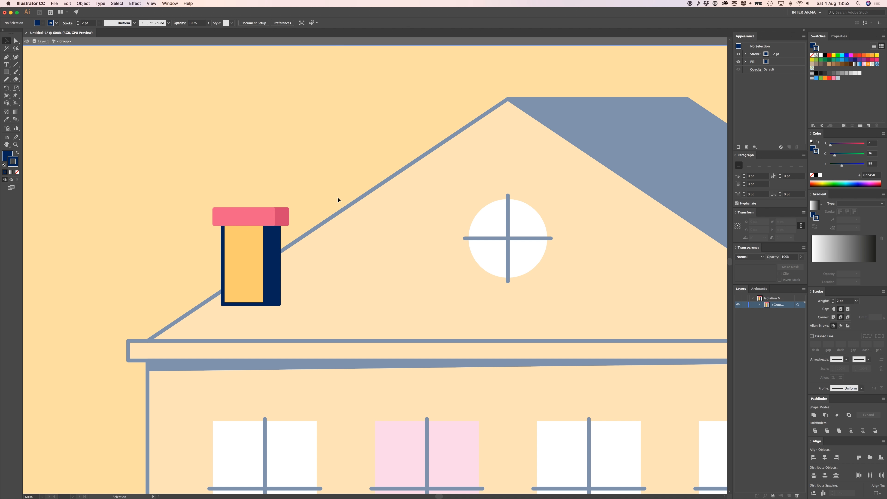
pyautogui.click(250, 247)
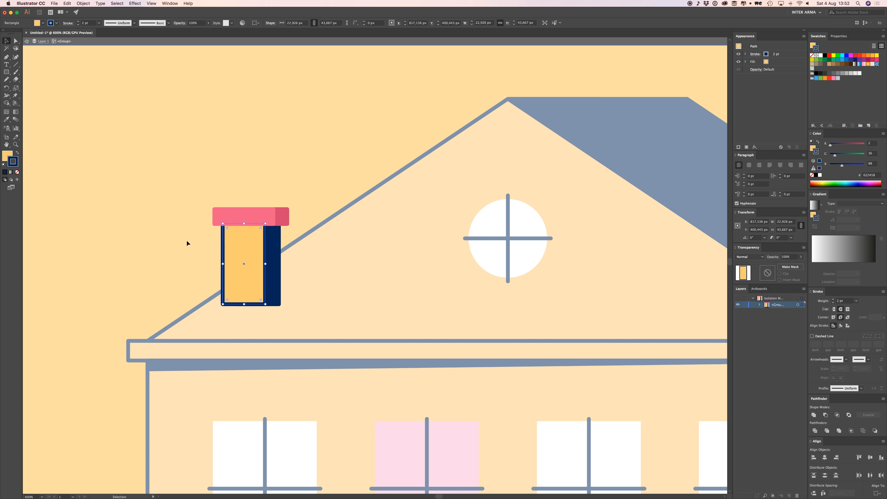
pyautogui.click(179, 242)
pyautogui.click(244, 245)
pyautogui.press('super+f')
pyautogui.click(174, 231)
pyautogui.click(247, 217)
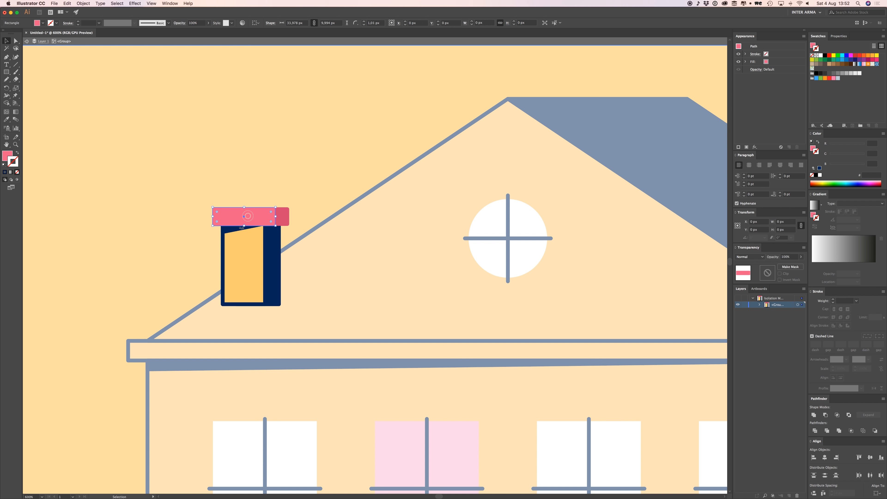
# Step: Nudge the left chimney's shadow wedge slightly down beneath the cap and leave the group's isolation mode
pyautogui.click(234, 230)
pyautogui.press('super+plus')
pyautogui.press('super+plus')
pyautogui.press('super+plus')
pyautogui.press('v')
pyautogui.moveTo(344, 268); pyautogui.dragTo(346, 272)
pyautogui.click(258, 265)
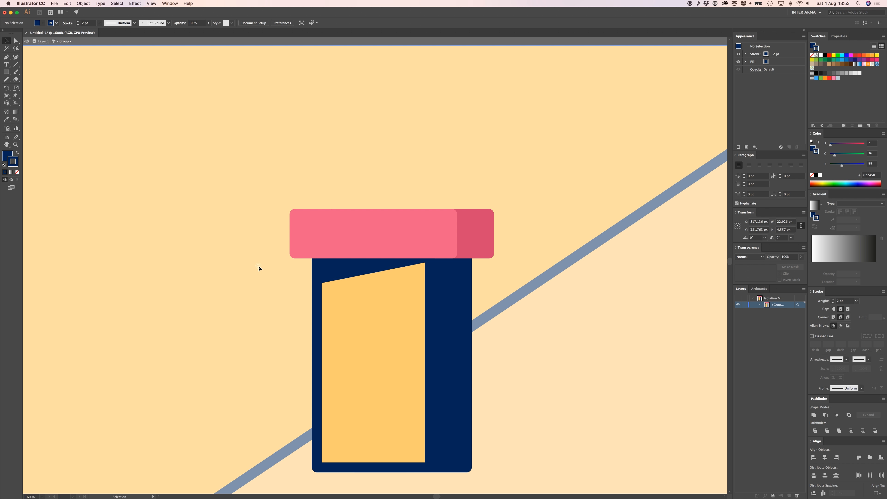
pyautogui.doubleClick(259, 265)
pyautogui.press('super+minus')
pyautogui.press('super+minus')
pyautogui.press('super+minus')
pyautogui.press('super+minus')
pyautogui.press('super+minus')
pyautogui.press('super+minus')
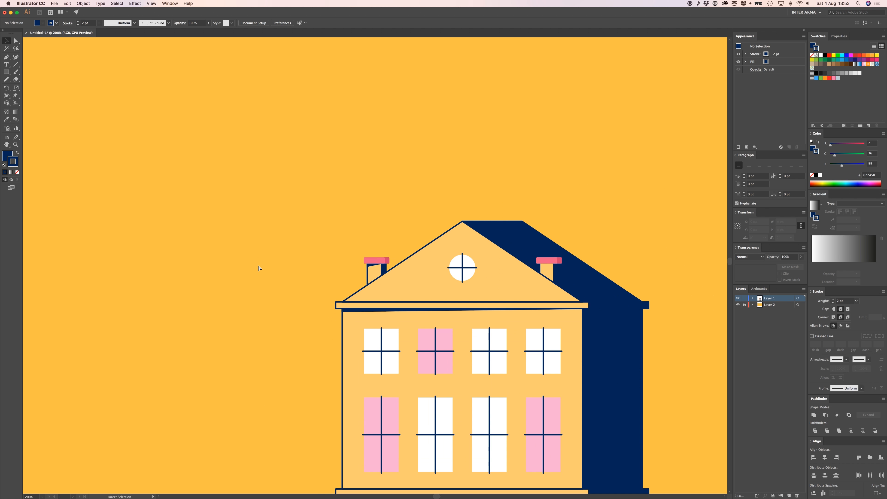
# Step: Replace the right chimney with a copy of the shaded left chimney on the opposite roof slope
pyautogui.press('v')
pyautogui.click(496, 277)
pyautogui.press('Delete')
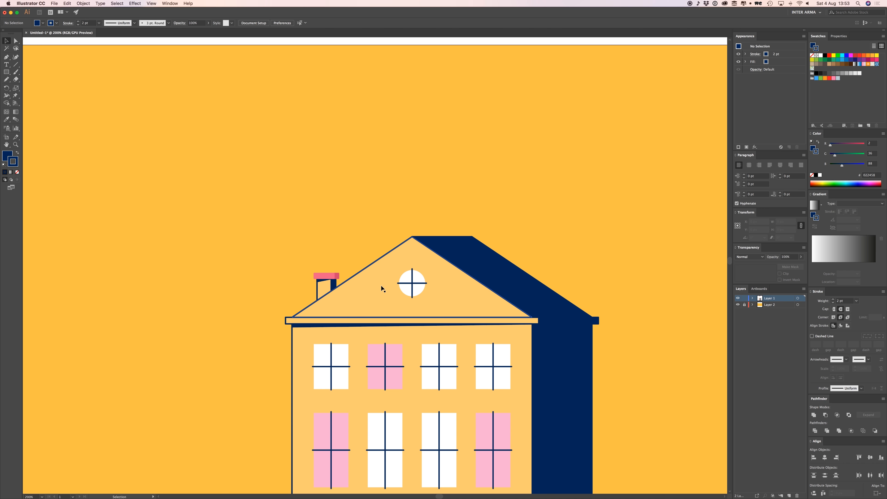
pyautogui.moveTo(330, 285); pyautogui.dragTo(497, 286)
# Step: Draw a vertical navy flagpole line rising from the roof's apex, with no fill, and deselect it
pyautogui.moveTo(562, 276); pyautogui.dragTo(491, 198)
pyautogui.press('super+minus')
pyautogui.moveTo(452, 158); pyautogui.dragTo(455, 177)
pyautogui.press('super+plus')
pyautogui.press('super+plus')
pyautogui.moveTo(382, 111); pyautogui.dragTo(386, 165)
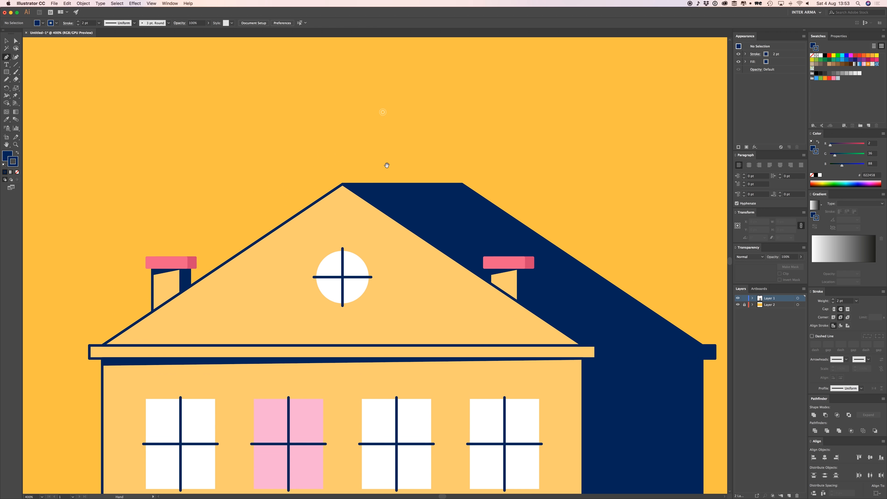
pyautogui.click(343, 184)
pyautogui.keyDown('shift'); pyautogui.click(343, 128); pyautogui.keyUp('shift')
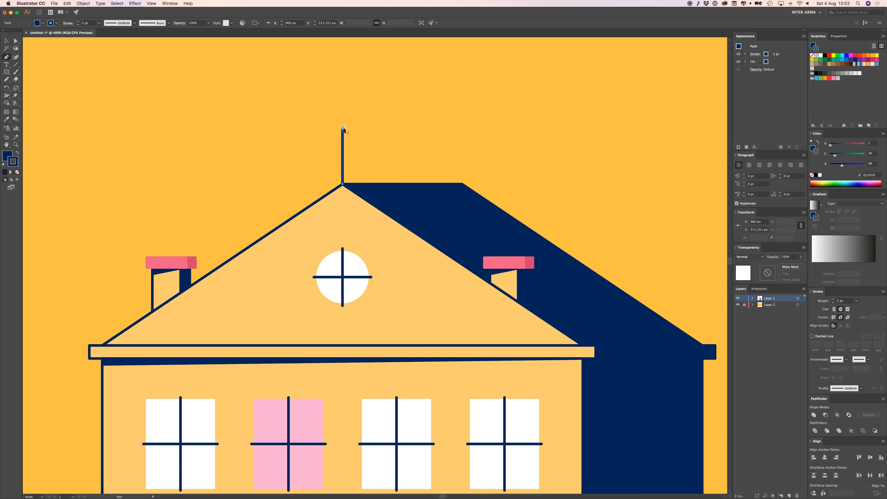
pyautogui.click(17, 172)
pyautogui.keyDown('super'); pyautogui.click(250, 134); pyautogui.keyUp('super')
# Step: Draw a flag rectangle about 64 by 17 px attached to the flagpole and give it the chimney cap's pink colour
pyautogui.press('m')
pyautogui.moveTo(260, 118); pyautogui.dragTo(257, 149)
pyautogui.press('super+plus')
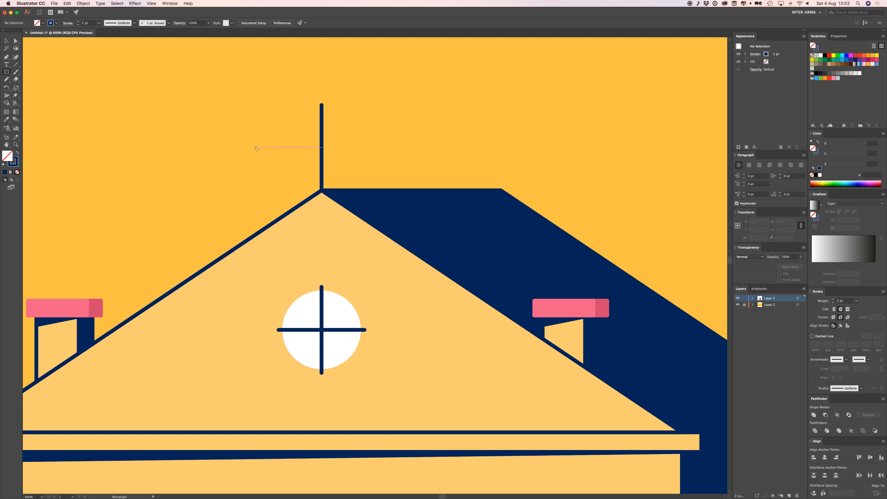
pyautogui.moveTo(321, 112); pyautogui.dragTo(441, 144)
pyautogui.press('i')
pyautogui.click(560, 309)
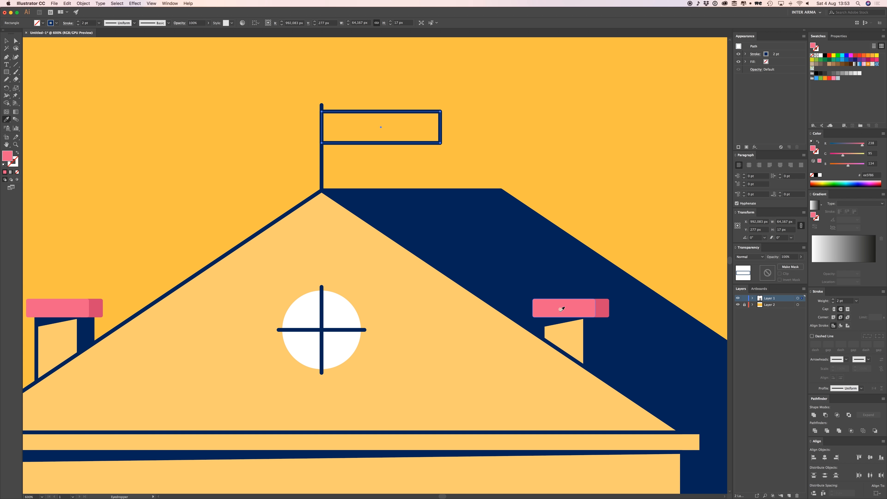
# Step: Cut a swallowtail notch into the flag by adding a midpoint anchor on its free edge and moving it inward
pyautogui.press('v')
pyautogui.scroll(2, 460, 134)
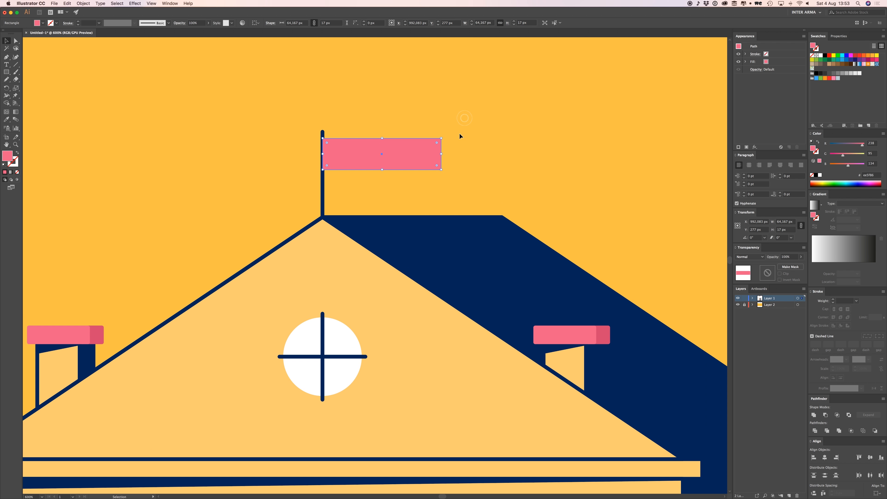
pyautogui.press('p')
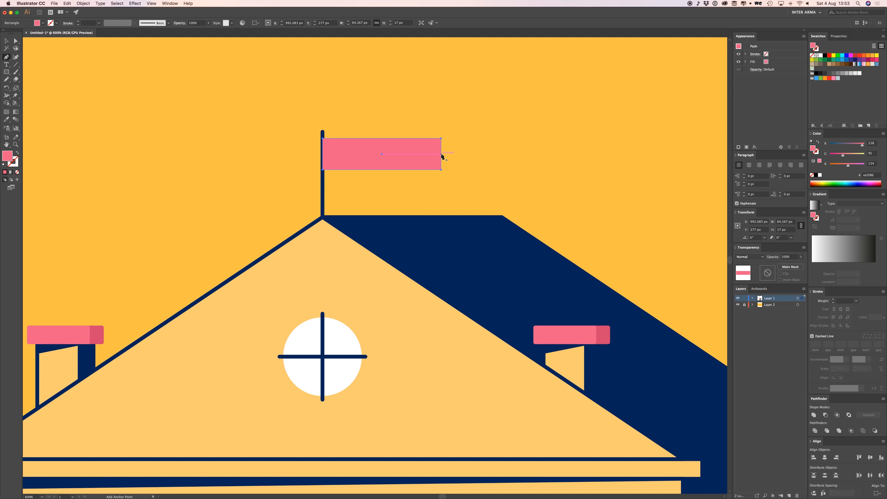
pyautogui.click(441, 156)
pyautogui.press('a')
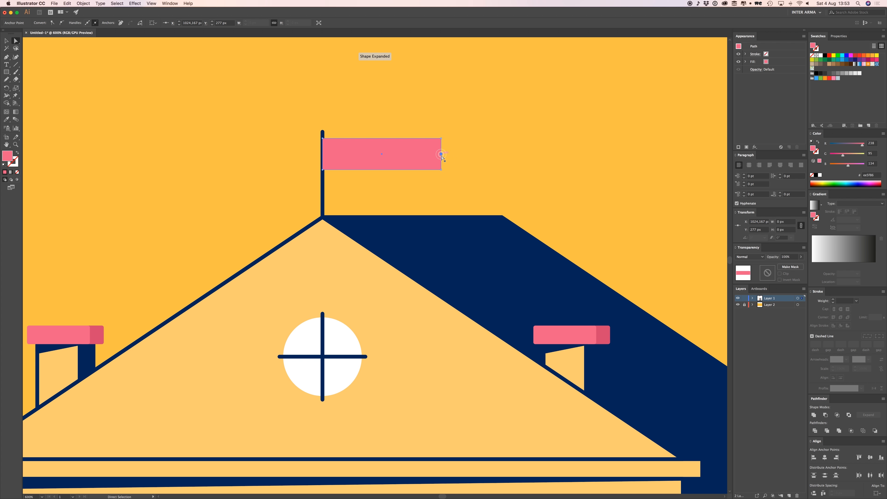
pyautogui.moveTo(441, 155); pyautogui.dragTo(418, 155)
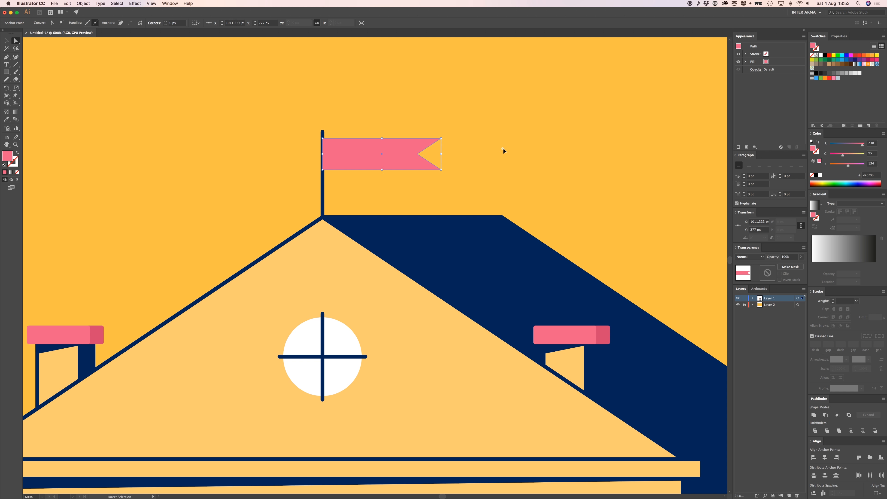
# Step: Apply a horizontal Flag warp effect with a 26% bend to the pink flag and deselect it
pyautogui.press('v')
pyautogui.click(380, 154)
pyautogui.press('a')
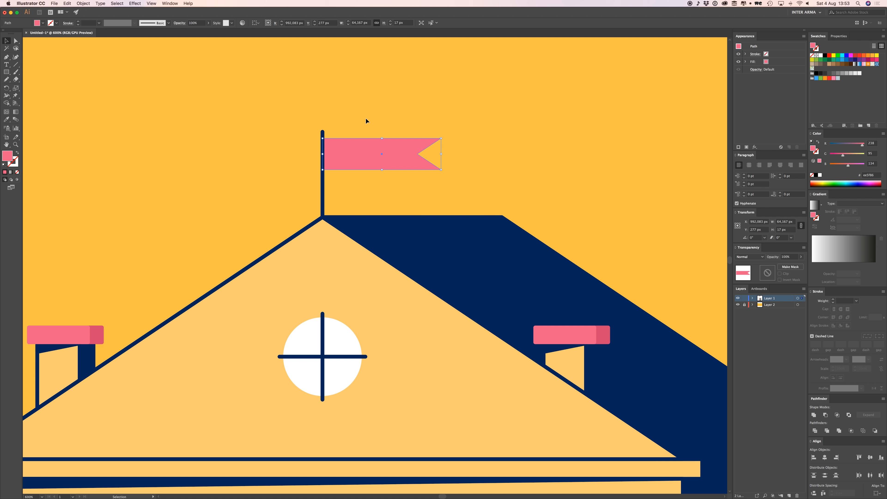
pyautogui.scroll(1, 366, 119)
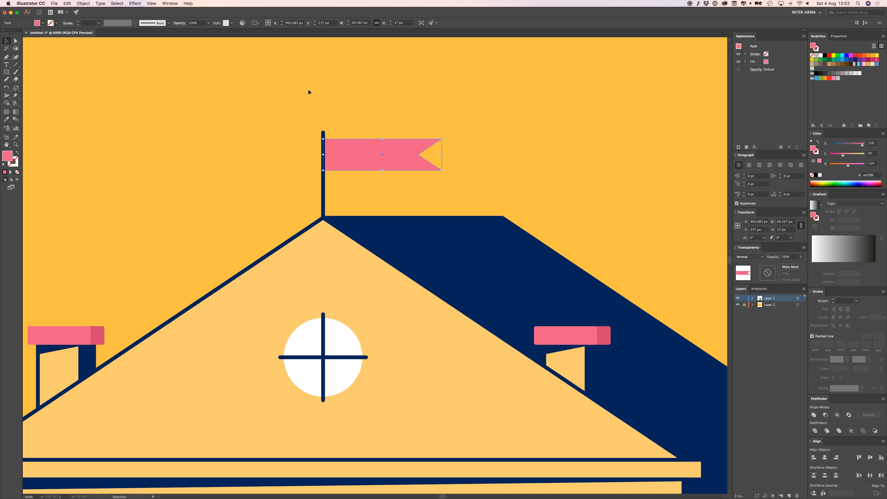
pyautogui.click(135, 3)
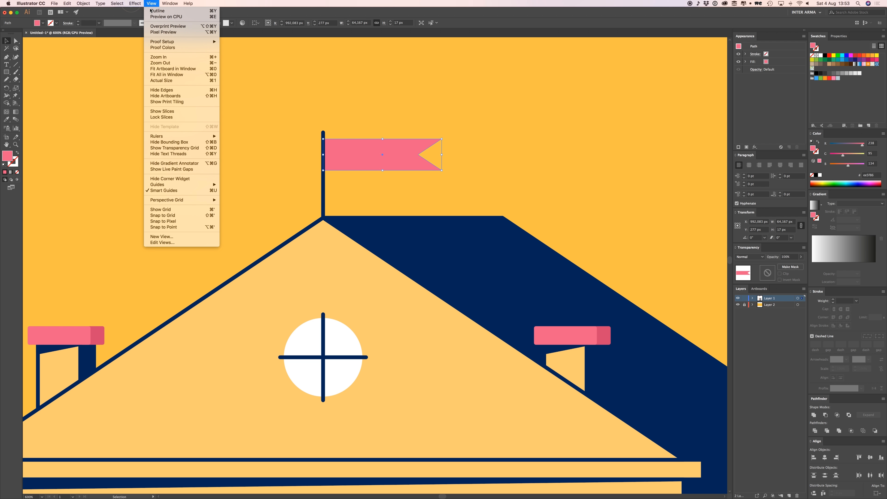
pyautogui.moveTo(162, 60)
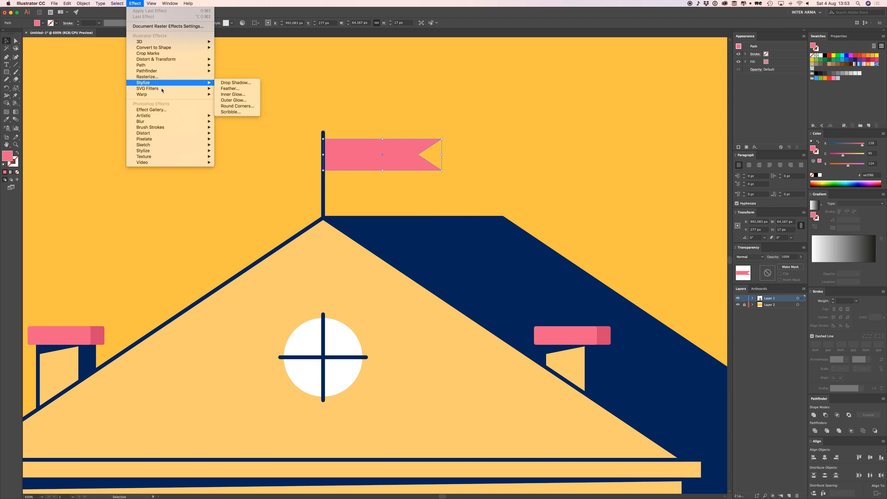
pyautogui.moveTo(165, 94)
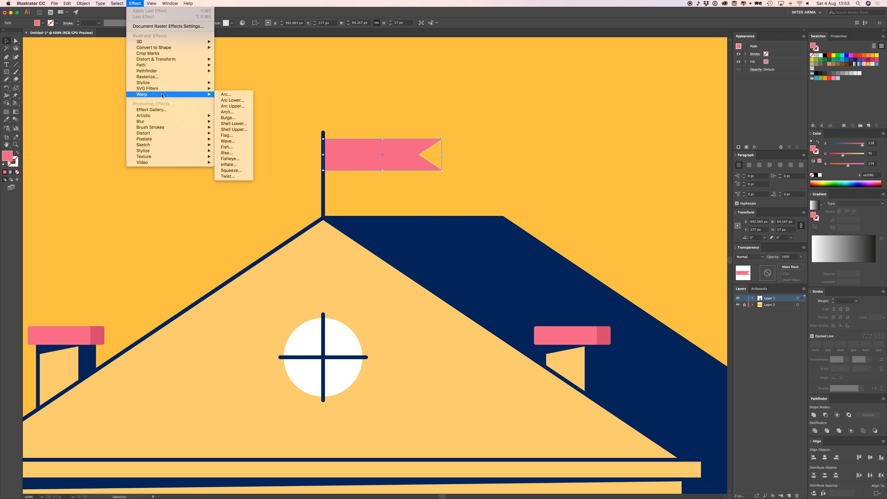
pyautogui.click(230, 135)
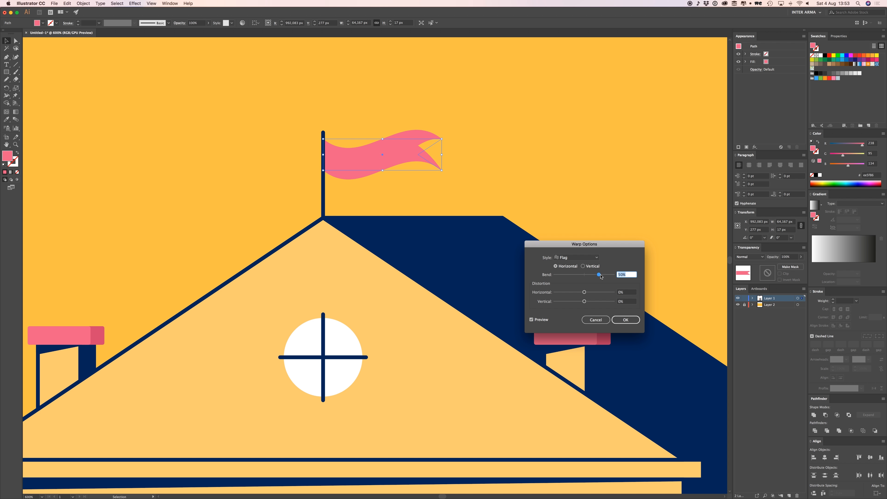
pyautogui.moveTo(599, 276); pyautogui.dragTo(593, 277)
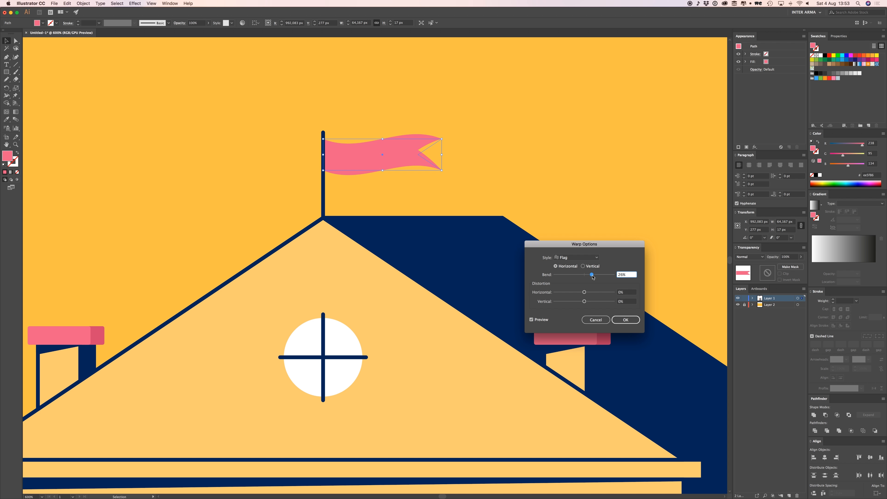
pyautogui.click(627, 316)
pyautogui.click(538, 168)
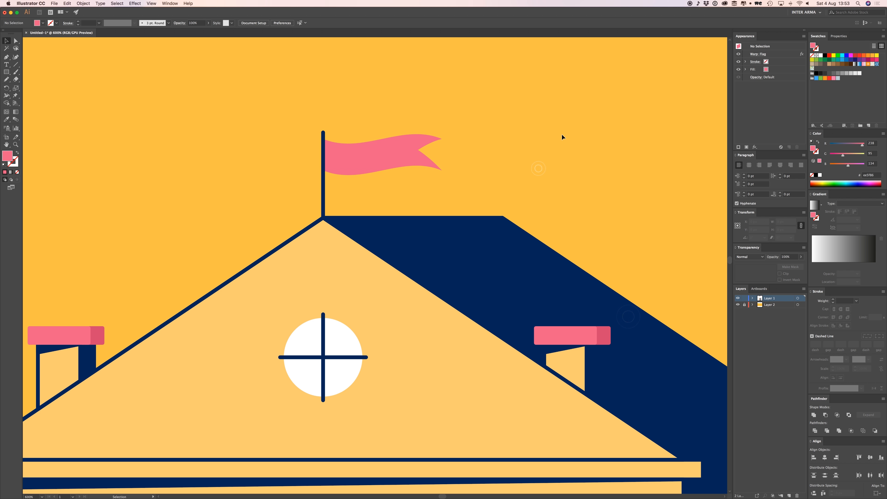
# Step: Examine the whole townhouse with its waving flag, from the roof down to the ground line
pyautogui.press('super+minus')
pyautogui.press('super+minus')
pyautogui.press('super+minus')
pyautogui.press('super+minus')
pyautogui.press('super+minus')
pyautogui.press('super+equal')
pyautogui.press('super+equal')
pyautogui.press('super+equal')
pyautogui.press('super+equal')
pyautogui.press('super+minus')
pyautogui.press('super+minus')
pyautogui.press('super+minus')
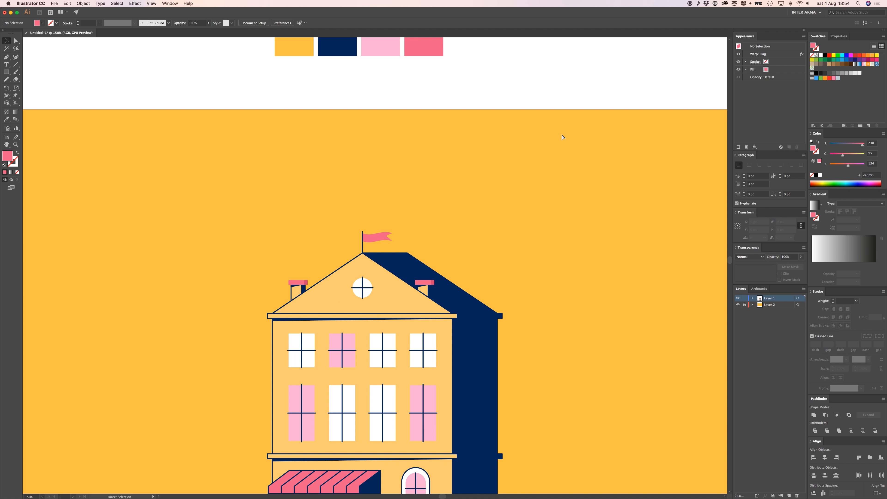
pyautogui.moveTo(432, 228); pyautogui.dragTo(431, 202)
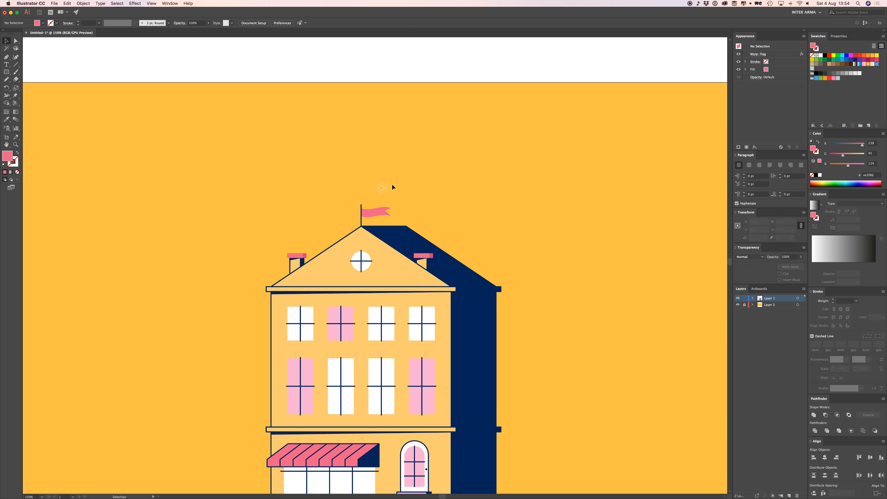
pyautogui.moveTo(464, 240); pyautogui.dragTo(498, 170)
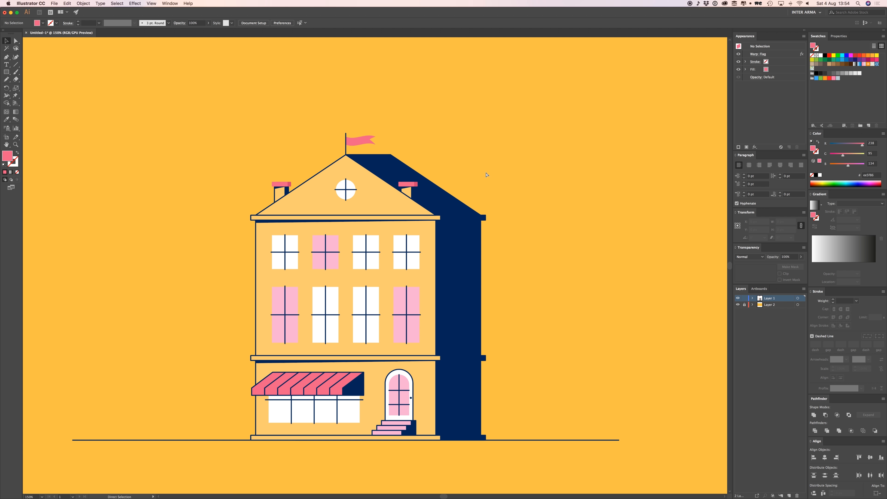
# Step: Draw a short vertical line about 5 px long beneath the right end of the upper cornice
pyautogui.press('super+equal')
pyautogui.press('super+equal')
pyautogui.press('super+equal')
pyautogui.press('super+equal')
pyautogui.moveTo(523, 124); pyautogui.dragTo(633, 192)
pyautogui.press('p')
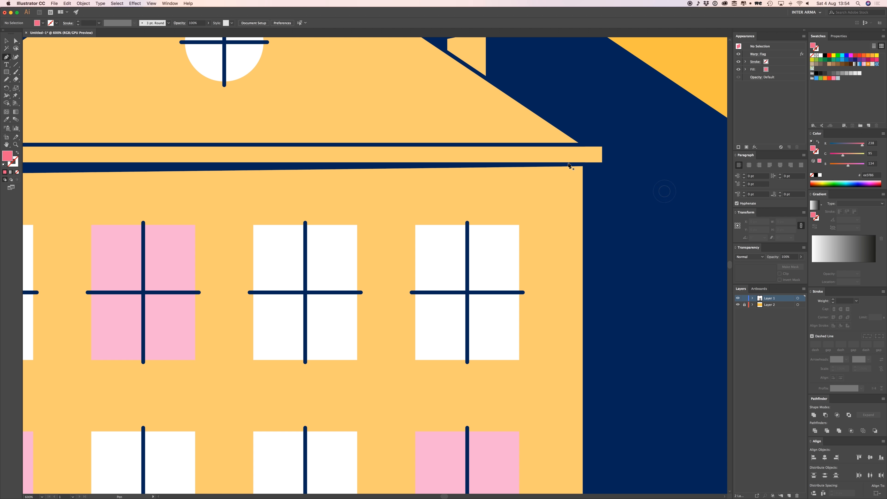
pyautogui.moveTo(567, 164); pyautogui.dragTo(568, 174)
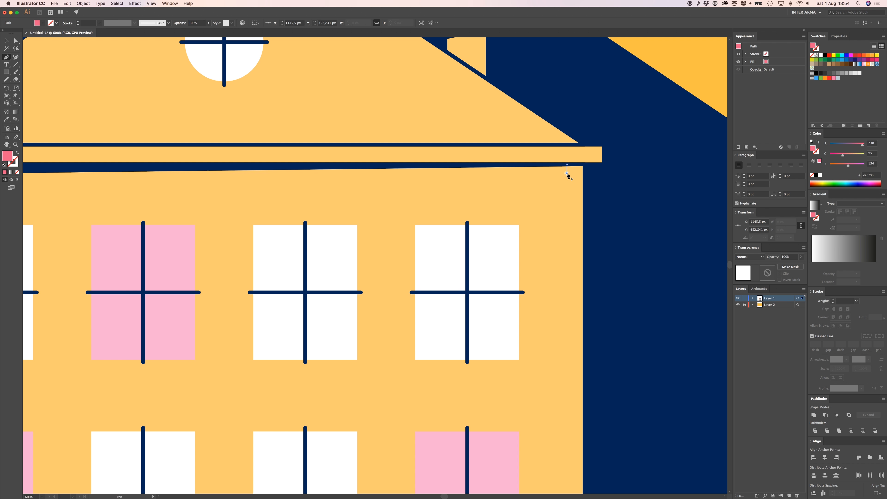
# Step: Give the short line the cornice outline's navy 2 pt stroke with no fill, and deselect it
pyautogui.press('i')
pyautogui.click(527, 155)
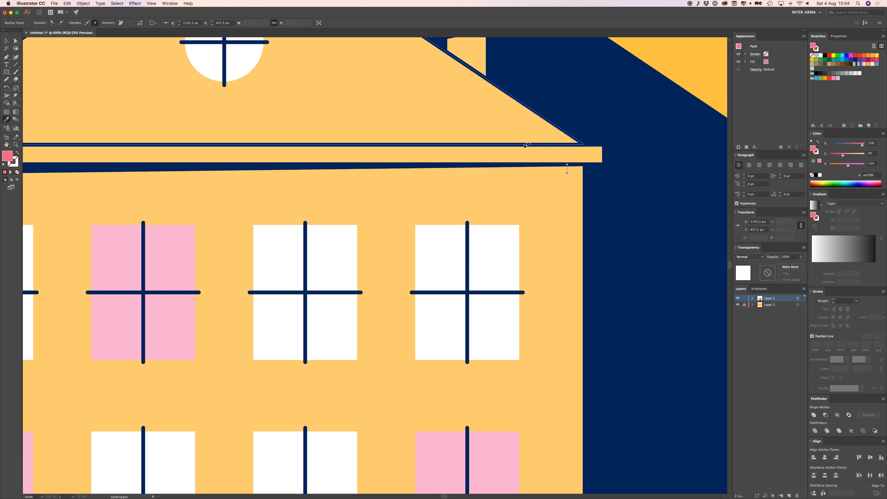
pyautogui.click(17, 172)
pyautogui.hscroll(3, 358, 200)
pyautogui.scroll(2, 358, 200)
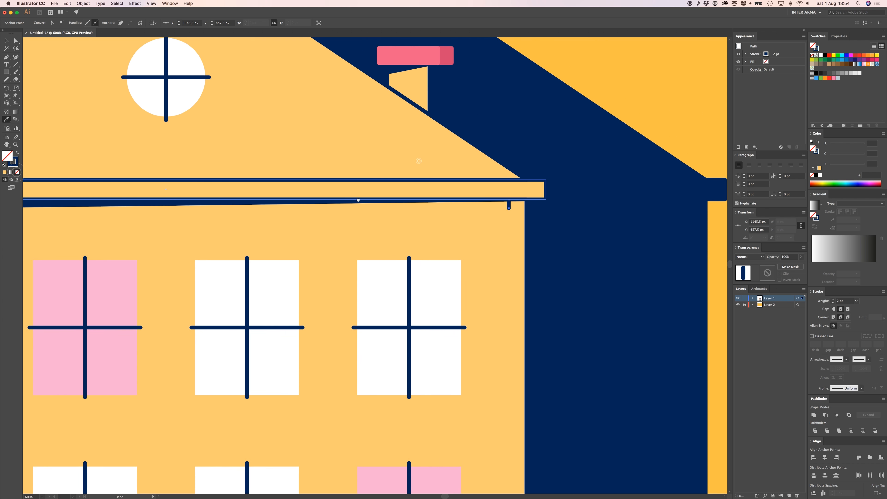
pyautogui.press('v')
pyautogui.click(590, 69)
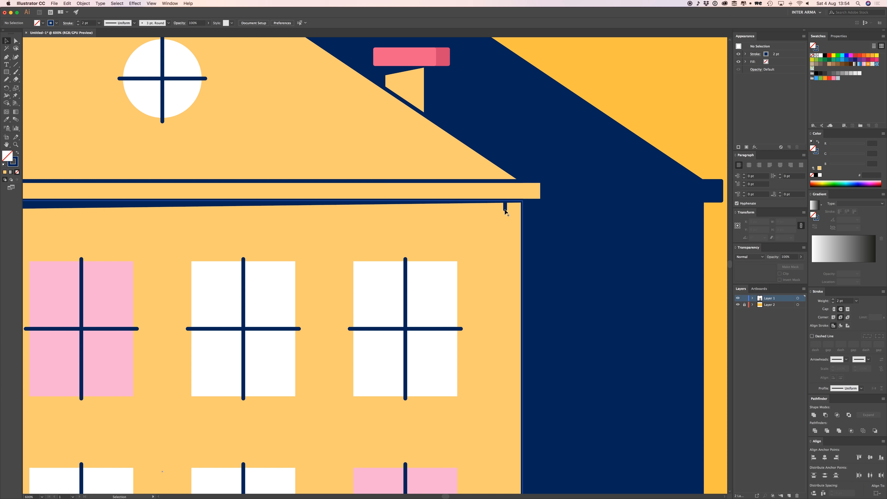
pyautogui.moveTo(461, 211); pyautogui.dragTo(559, 200)
pyautogui.press('super+minus')
pyautogui.press('super+minus')
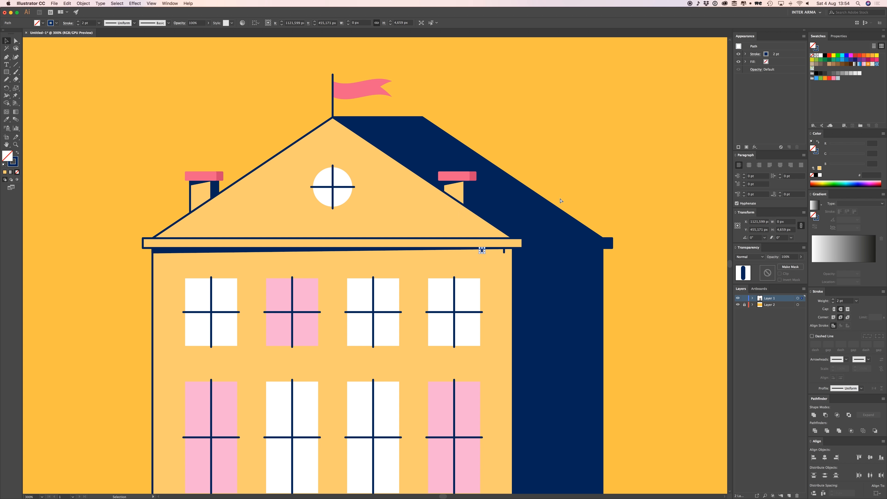
pyautogui.click(563, 180)
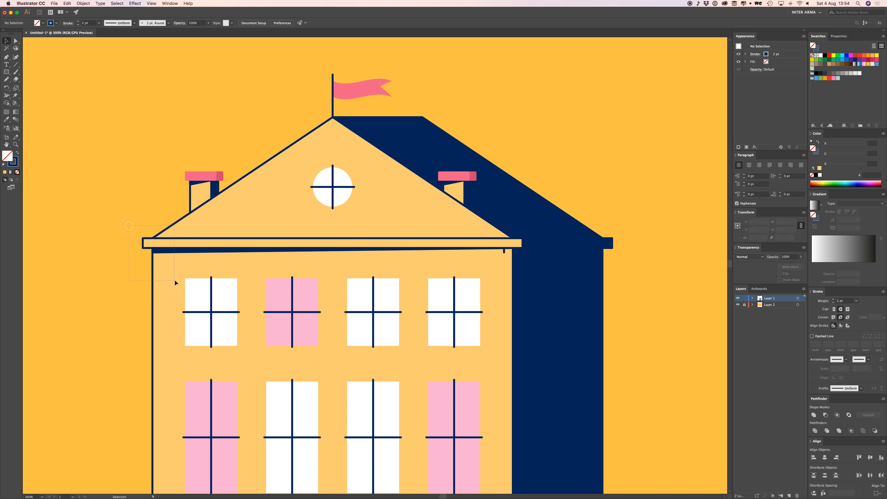
pyautogui.moveTo(176, 283); pyautogui.dragTo(273, 266)
pyautogui.press('a')
pyautogui.click(505, 251)
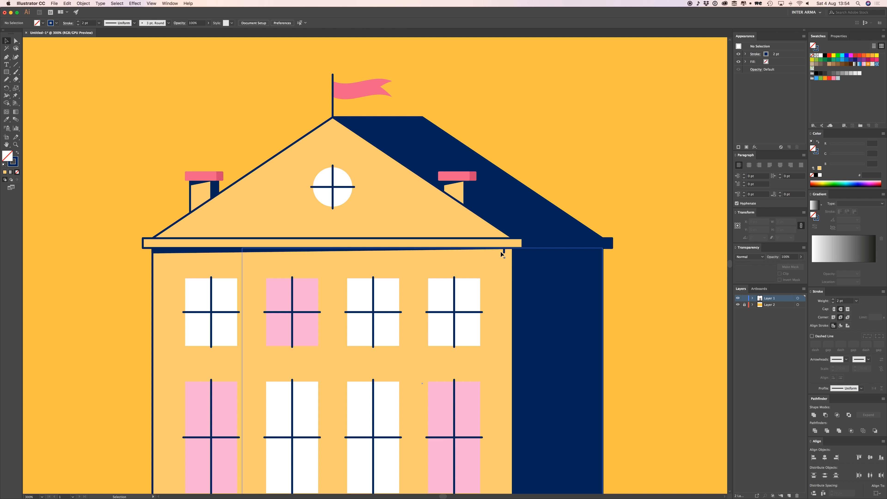
pyautogui.press('v')
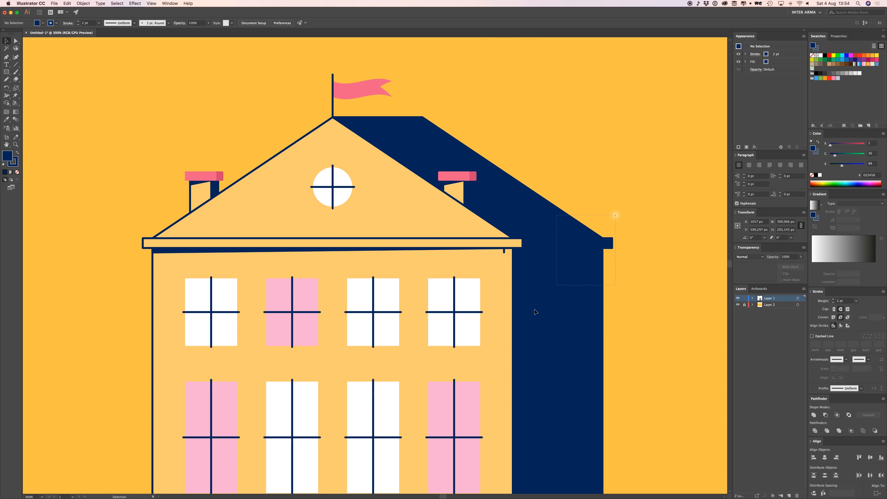
pyautogui.click(485, 262)
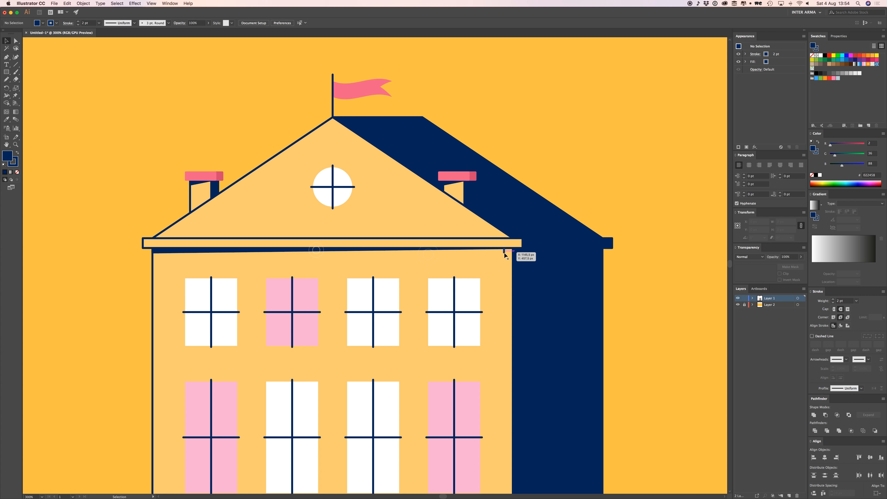
# Step: Repeat the short navy line in evenly spaced copies along the whole underside of the upper cornice and group them
pyautogui.moveTo(485, 257); pyautogui.dragTo(484, 258)
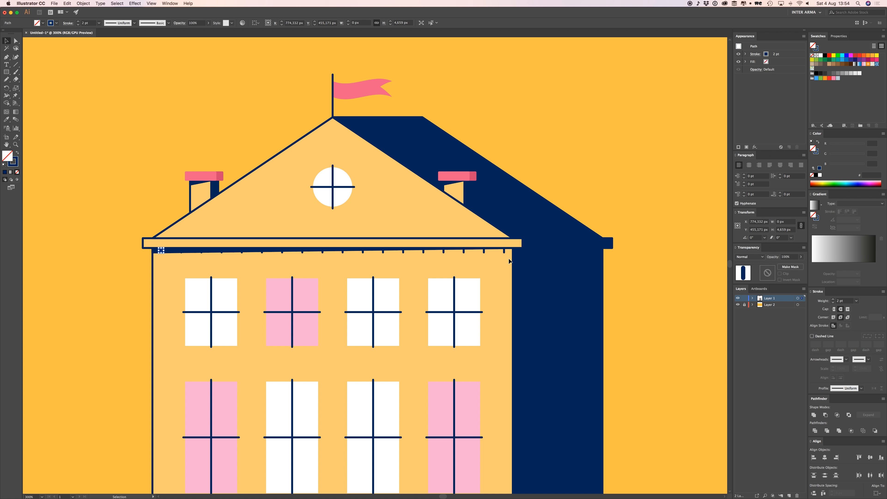
pyautogui.moveTo(165, 255); pyautogui.dragTo(158, 250)
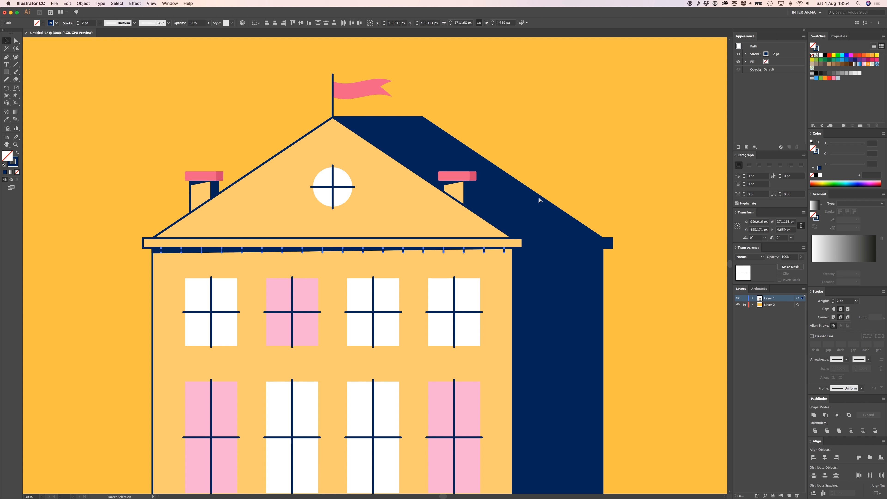
pyautogui.keyDown('super'); pyautogui.click(575, 160); pyautogui.keyUp('super')
# Step: Place a copy of the grouped row of short lines beneath the lower cornice and deselect it
pyautogui.press('super+minus')
pyautogui.press('super+minus')
pyautogui.moveTo(497, 249); pyautogui.dragTo(449, 392)
pyautogui.press('super+plus')
pyautogui.press('super+plus')
pyautogui.press('super+plus')
pyautogui.press('super+plus')
pyautogui.press('super+plus')
pyautogui.press('super+plus')
pyautogui.moveTo(493, 294); pyautogui.dragTo(421, 331)
pyautogui.moveTo(550, 308)
pyautogui.mouseDown()
pyautogui.moveTo(550, 334)
pyautogui.moveTo(558, 316)
pyautogui.mouseUp()
pyautogui.press('super+z')
pyautogui.press('super+minus')
pyautogui.press('super+minus')
pyautogui.press('super+minus')
pyautogui.press('super+minus')
pyautogui.press('super+minus')
pyautogui.press('super+minus')
pyautogui.press('super+minus')
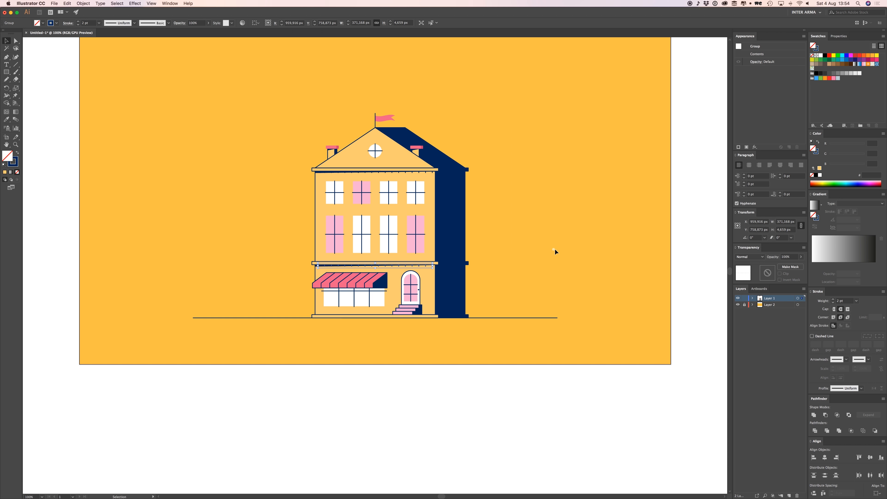
pyautogui.click(554, 251)
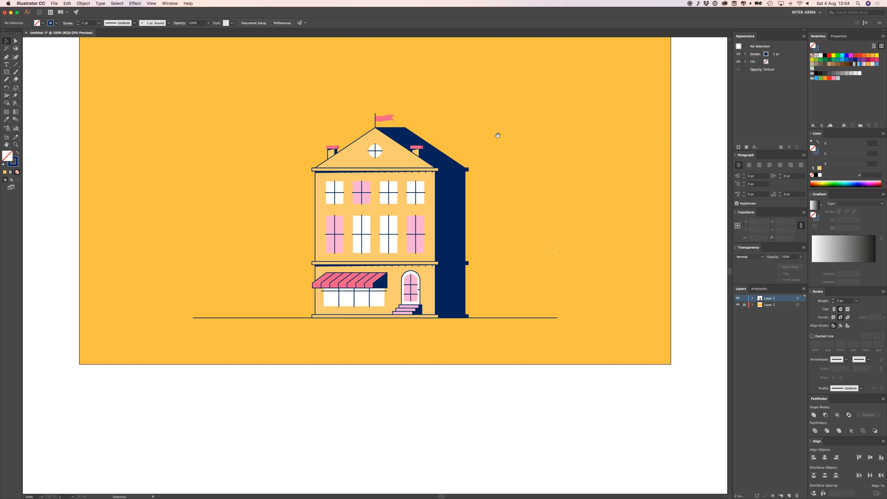
# Step: Draw a small rectangle about 25 by 12 px on the gable between the left chimney and the round window
pyautogui.scroll(1, 496, 133)
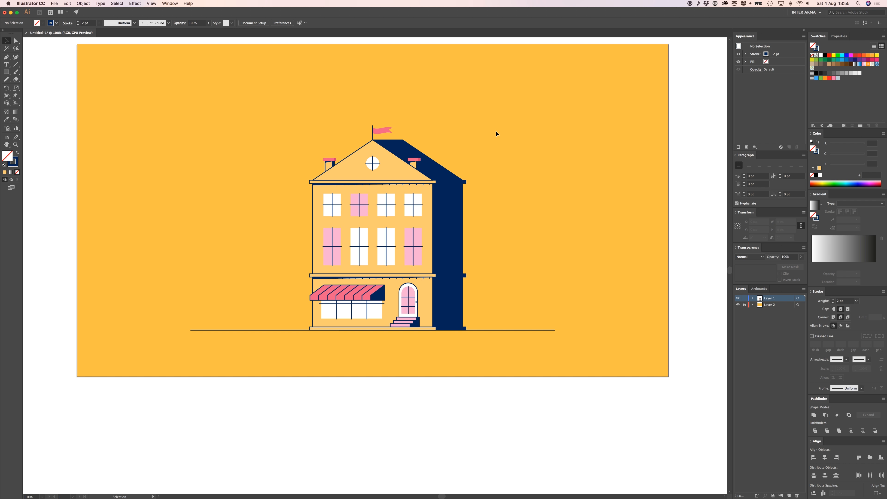
pyautogui.moveTo(499, 129); pyautogui.dragTo(492, 149)
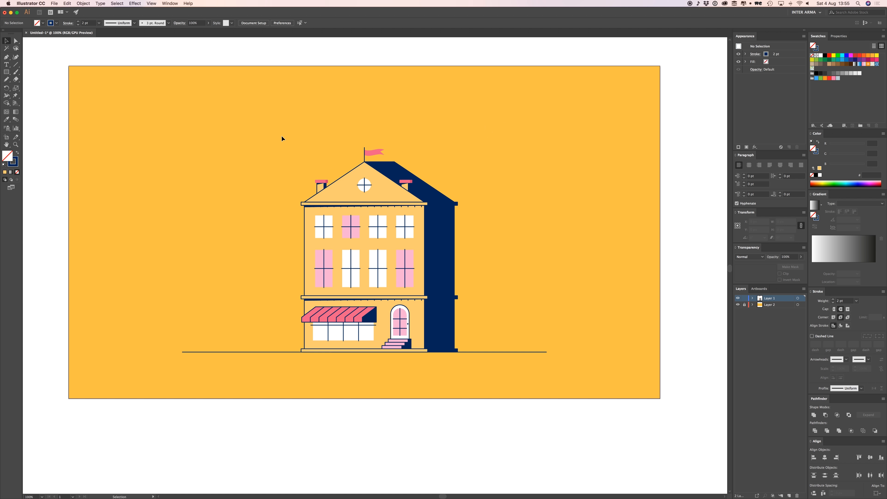
pyautogui.press('super+equal')
pyautogui.press('super+equal')
pyautogui.moveTo(296, 132); pyautogui.dragTo(318, 212)
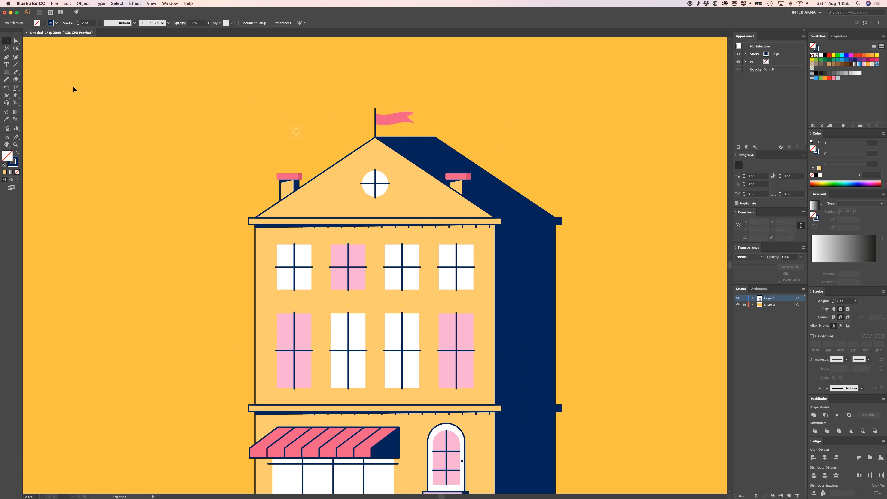
pyautogui.click(7, 73)
pyautogui.moveTo(336, 197); pyautogui.dragTo(336, 198)
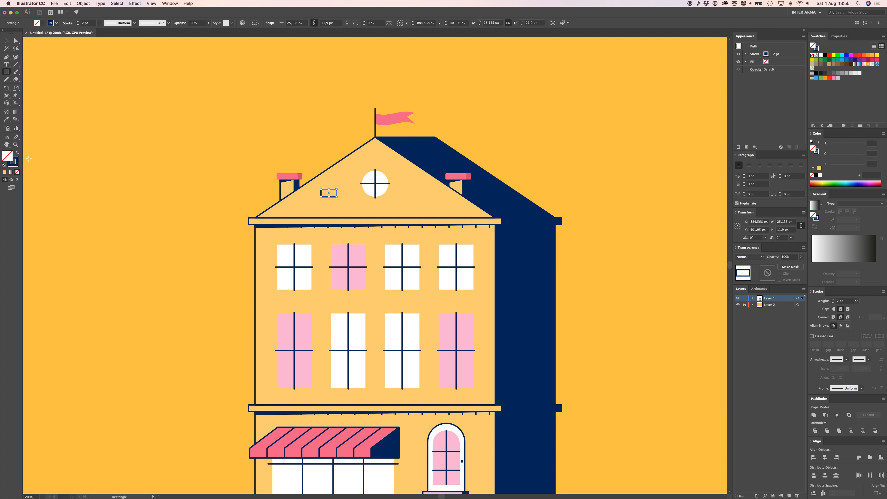
# Step: Fill the small gable rectangle with the wall's light yellow and remove its stroke
pyautogui.press('i')
pyautogui.click(338, 180)
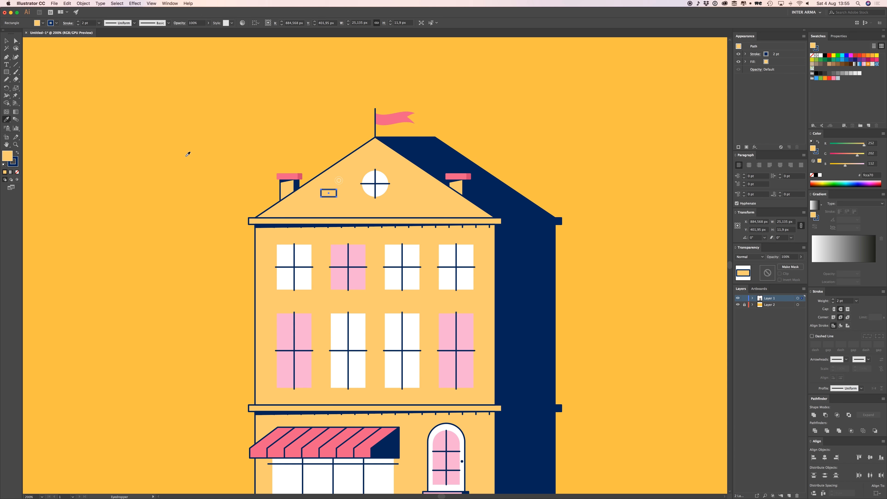
pyautogui.click(15, 165)
pyautogui.click(17, 171)
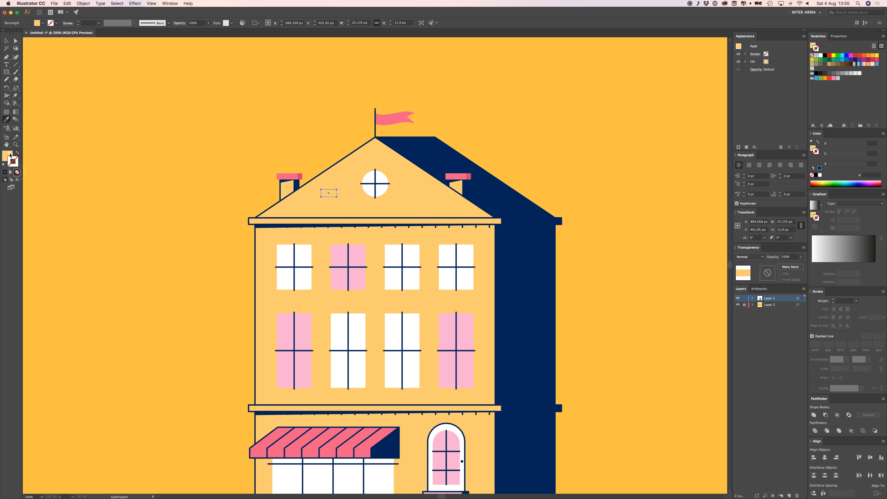
pyautogui.click(8, 153)
pyautogui.press('v')
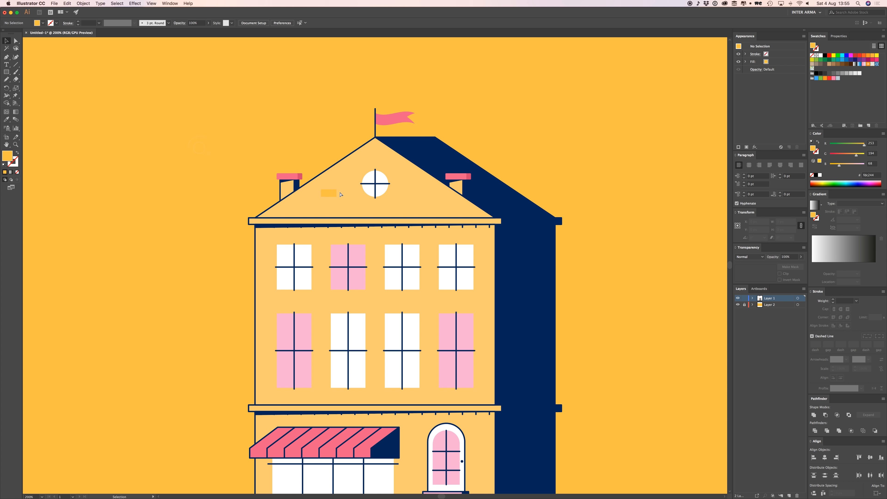
pyautogui.hotkey('ctrl', 'z')
# Step: Fill the small gable rectangle with a slightly darker yellow, #edb966, and deselect it
pyautogui.click(339, 195)
pyautogui.click(337, 193)
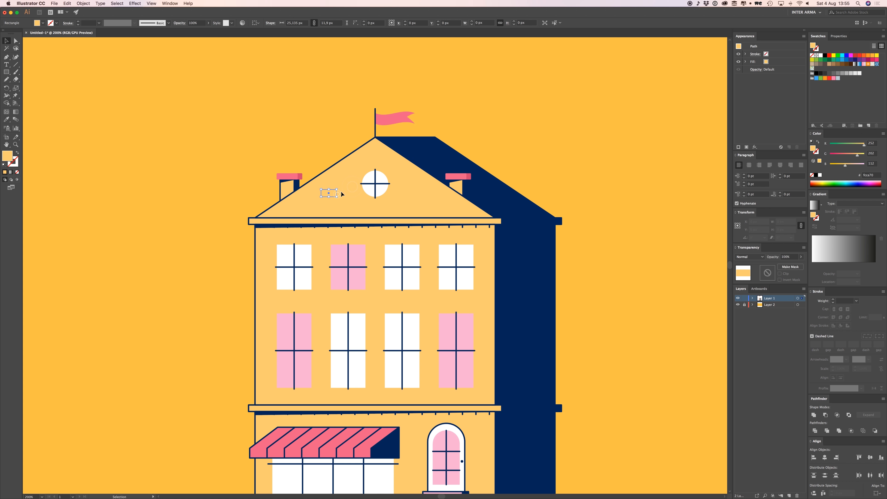
pyautogui.press('super+plus')
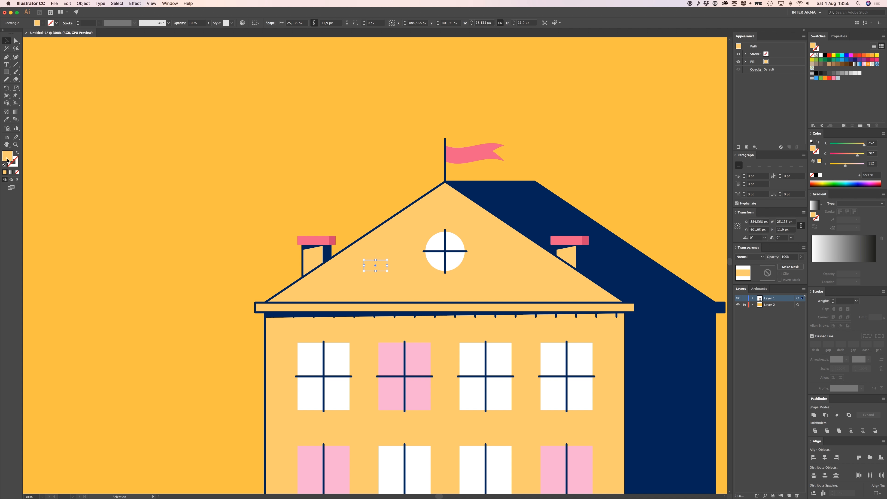
pyautogui.doubleClick(7, 158)
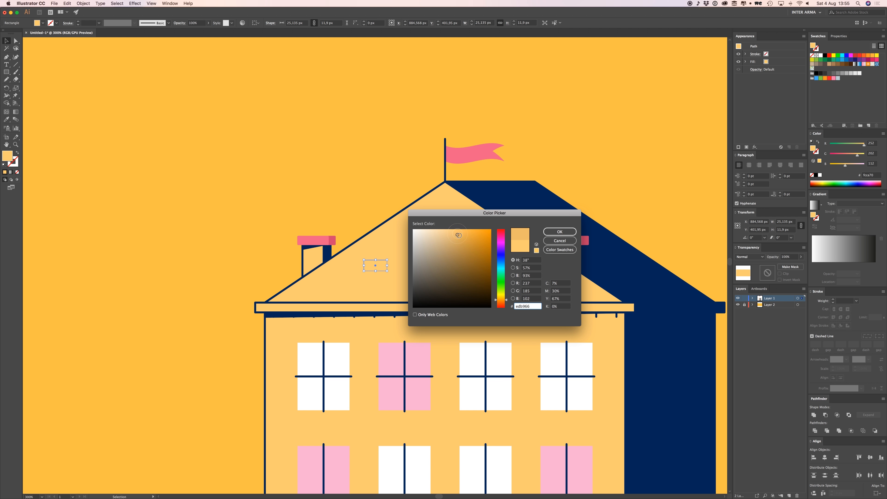
pyautogui.click(557, 233)
pyautogui.click(326, 160)
# Step: Scale the rectangle down to about 17 by 8 px and scatter copies of it across the gable as bricks
pyautogui.press('super+plus')
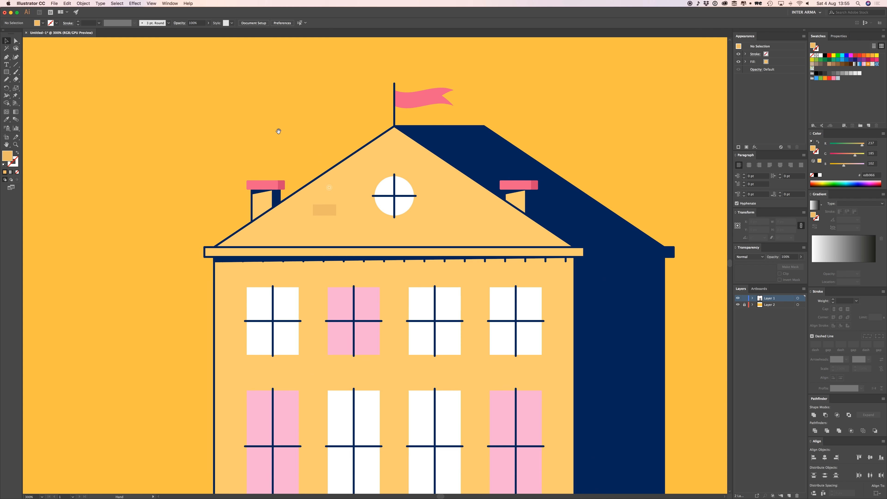
pyautogui.moveTo(278, 135); pyautogui.dragTo(262, 153)
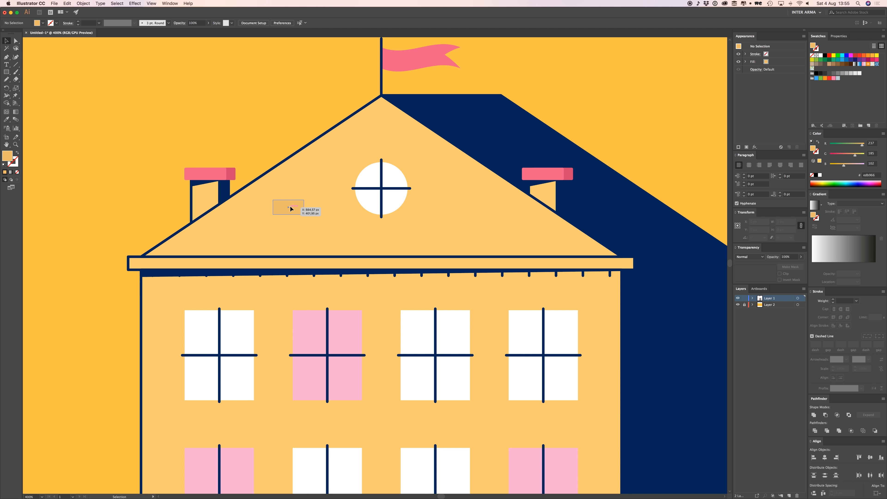
pyautogui.moveTo(290, 209); pyautogui.dragTo(244, 237)
pyautogui.press('super+z')
pyautogui.click(297, 210)
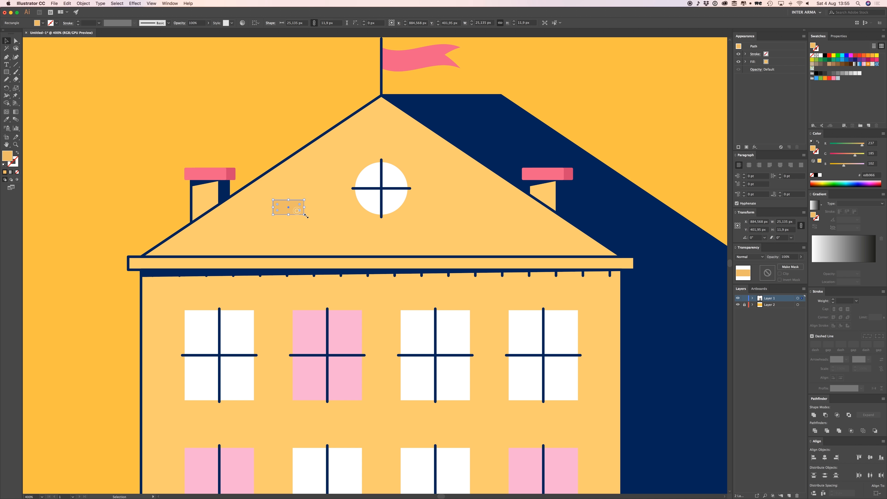
pyautogui.moveTo(298, 211); pyautogui.dragTo(242, 222)
pyautogui.moveTo(242, 221); pyautogui.dragTo(544, 238)
pyautogui.click(312, 196)
pyautogui.click(331, 184)
pyautogui.click(446, 219)
pyautogui.click(469, 196)
pyautogui.click(539, 218)
pyautogui.click(494, 240)
# Step: Select all seven bricks on the gable, group them and deselect the group
pyautogui.scroll(-2, 495, 223)
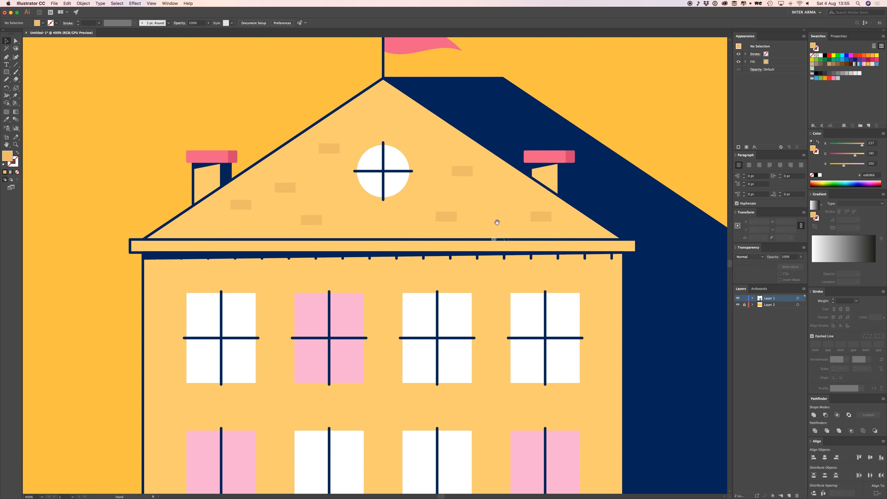
pyautogui.click(329, 150)
pyautogui.keyDown('shift'); pyautogui.click(281, 189); pyautogui.keyUp('shift')
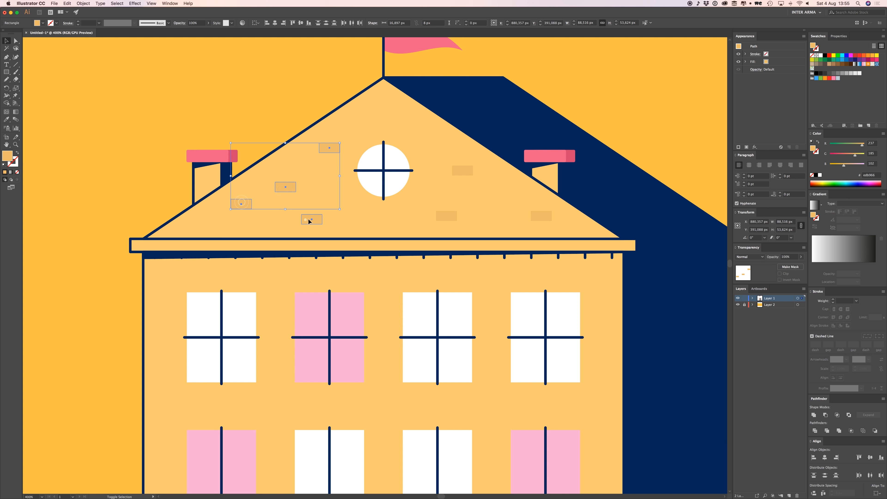
pyautogui.keyDown('shift'); pyautogui.click(456, 171); pyautogui.keyUp('shift')
pyautogui.keyDown('shift'); pyautogui.click(452, 216); pyautogui.keyUp('shift')
pyautogui.keyDown('shift'); pyautogui.click(541, 216); pyautogui.keyUp('shift')
pyautogui.press('super+g')
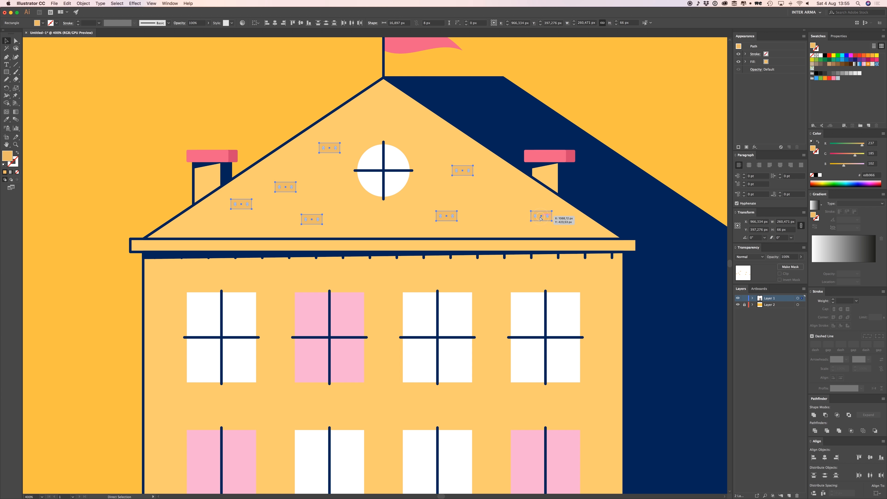
pyautogui.click(484, 212)
# Step: Enter the brick group and scatter brick copies over the middle and ground-floor walls, around the windows, awning and door
pyautogui.doubleClick(465, 176)
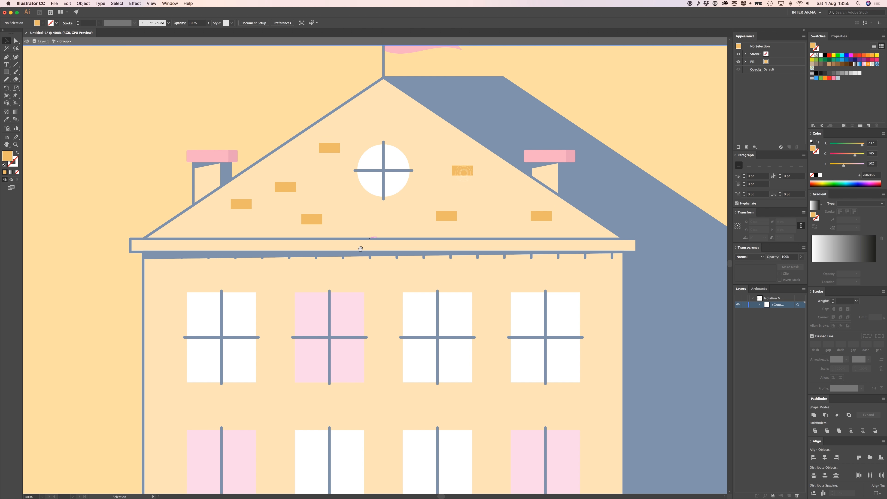
pyautogui.moveTo(358, 247); pyautogui.dragTo(436, 138)
pyautogui.press('super+minus')
pyautogui.moveTo(386, 149); pyautogui.dragTo(365, 136)
pyautogui.moveTo(366, 136); pyautogui.dragTo(581, 366)
pyautogui.click(432, 419)
pyautogui.click(550, 420)
pyautogui.moveTo(581, 366); pyautogui.dragTo(533, 163)
pyautogui.click(586, 334)
pyautogui.moveTo(452, 259); pyautogui.dragTo(533, 369)
pyautogui.click(433, 287)
pyautogui.moveTo(532, 369); pyautogui.dragTo(247, 265)
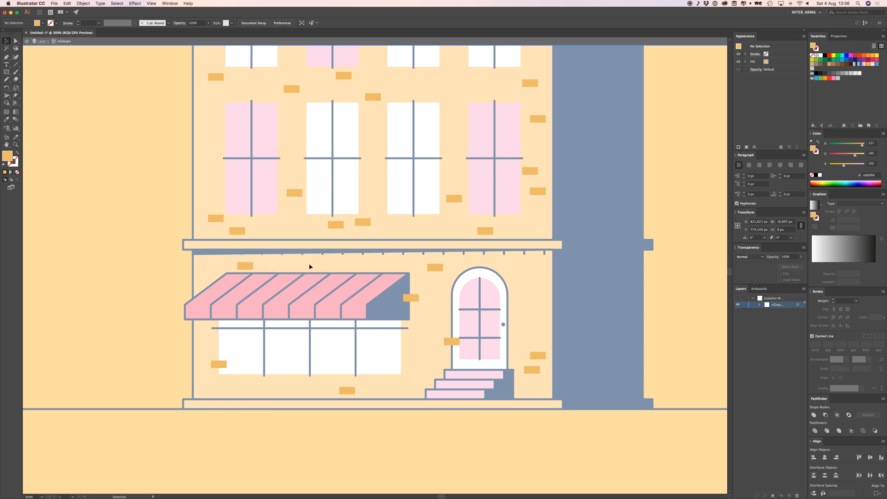
# Step: Add brick copies overlapping the window edges and one below the upper cornice, and leave the brick group
pyautogui.scroll(4, 429, 273)
pyautogui.moveTo(431, 270); pyautogui.dragTo(290, 266)
pyautogui.scroll(3, 276, 133)
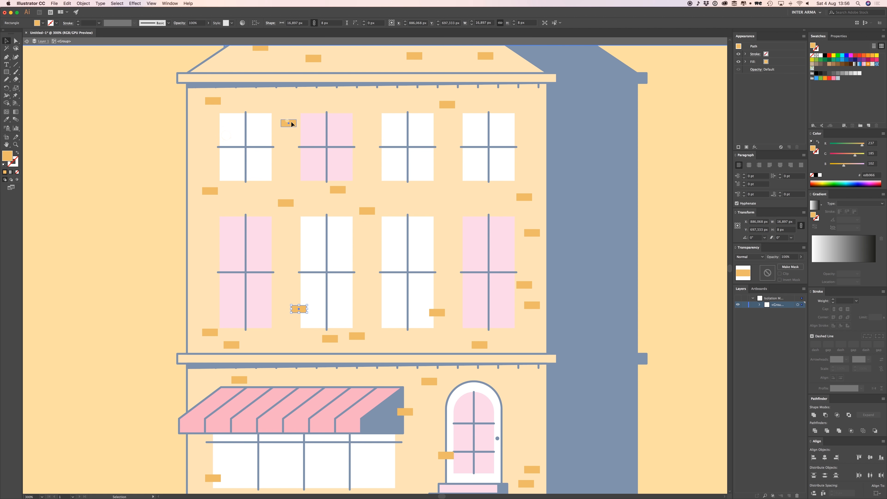
pyautogui.moveTo(292, 124); pyautogui.dragTo(309, 128)
pyautogui.moveTo(436, 121); pyautogui.dragTo(433, 125)
pyautogui.moveTo(432, 125); pyautogui.dragTo(459, 102)
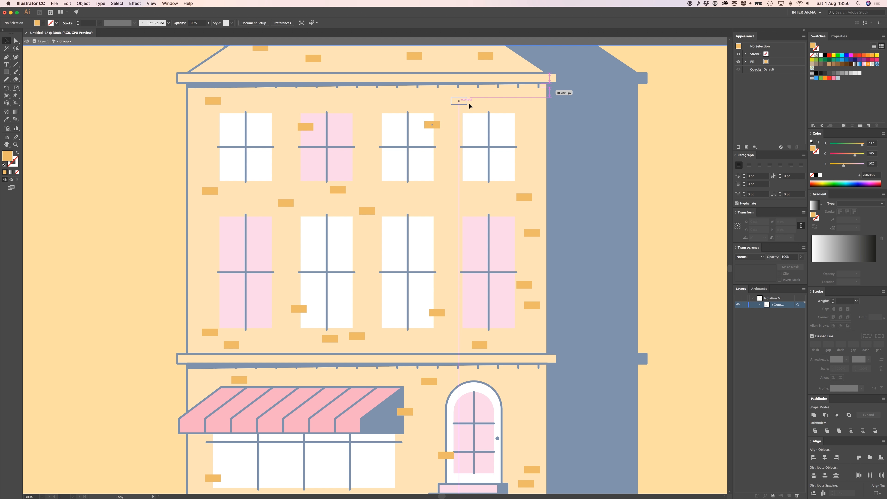
pyautogui.doubleClick(451, 137)
pyautogui.scroll(3, 443, 143)
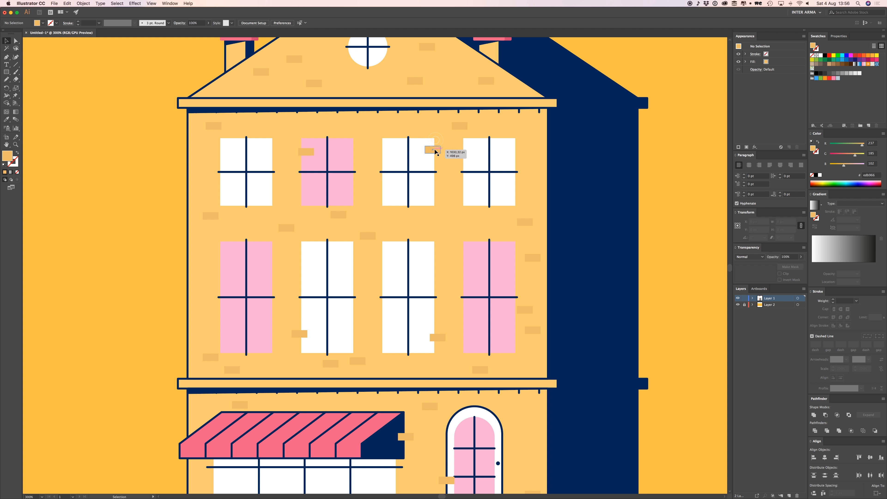
# Step: Unlock all locked house shapes and deselect them
pyautogui.press('super+1')
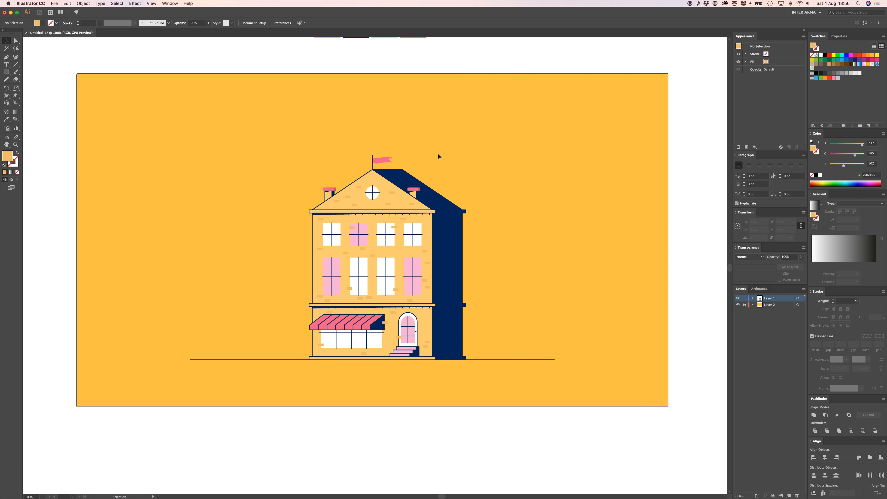
pyautogui.press('super+alt+2')
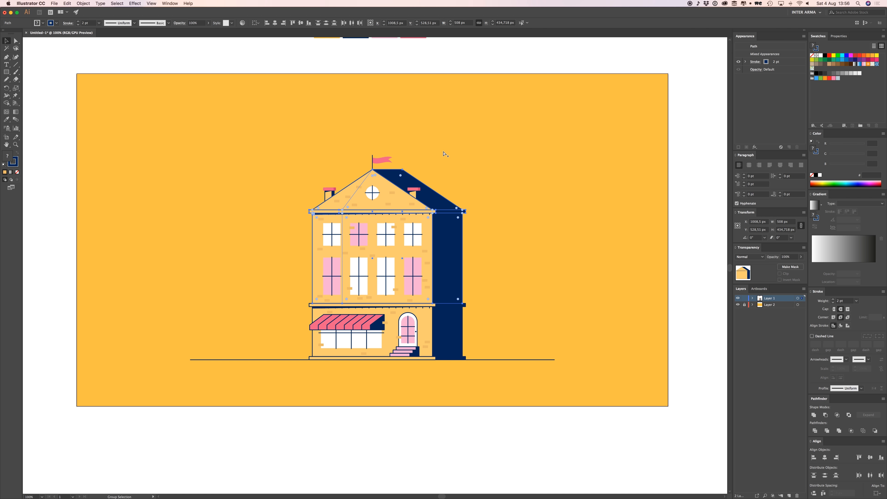
pyautogui.click(310, 55)
pyautogui.press('super+equal')
# Step: Cut the brick group and paste it directly in front of the main wall rectangle, behind the windows, awning and door
pyautogui.moveTo(350, 148); pyautogui.dragTo(145, 88)
pyautogui.press('super+z')
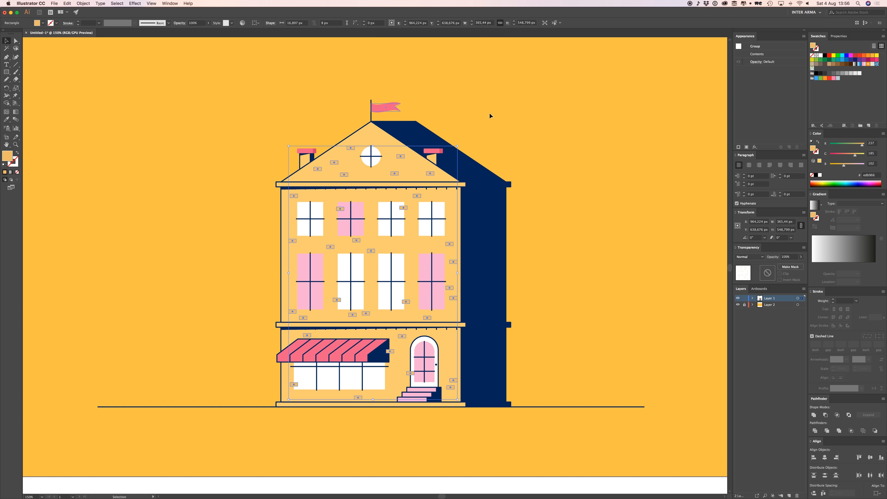
pyautogui.press('super+x')
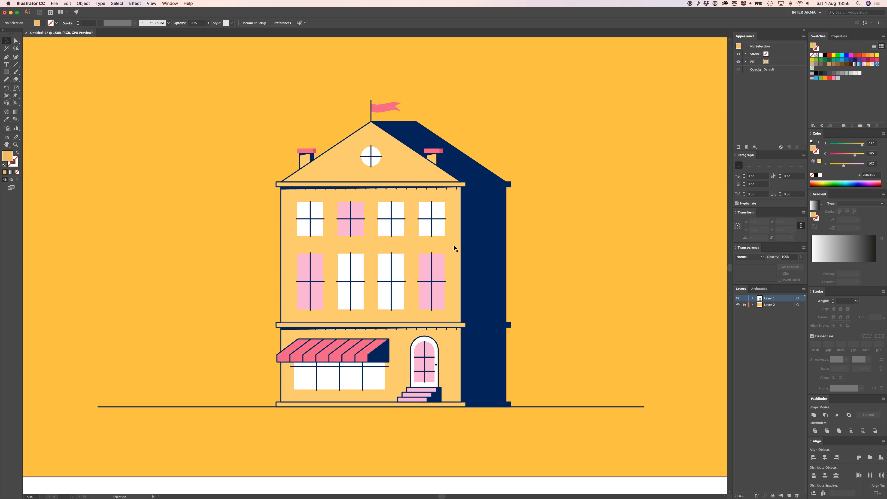
pyautogui.click(453, 244)
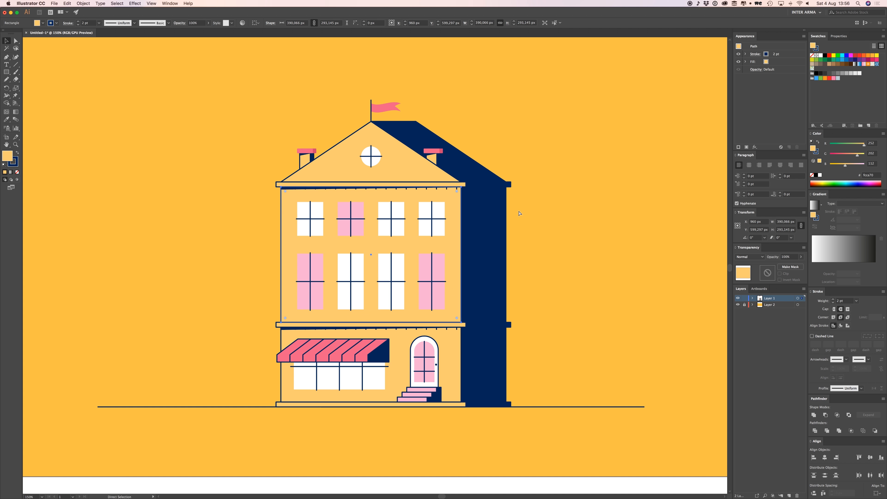
pyautogui.press('super+f')
pyautogui.click(559, 209)
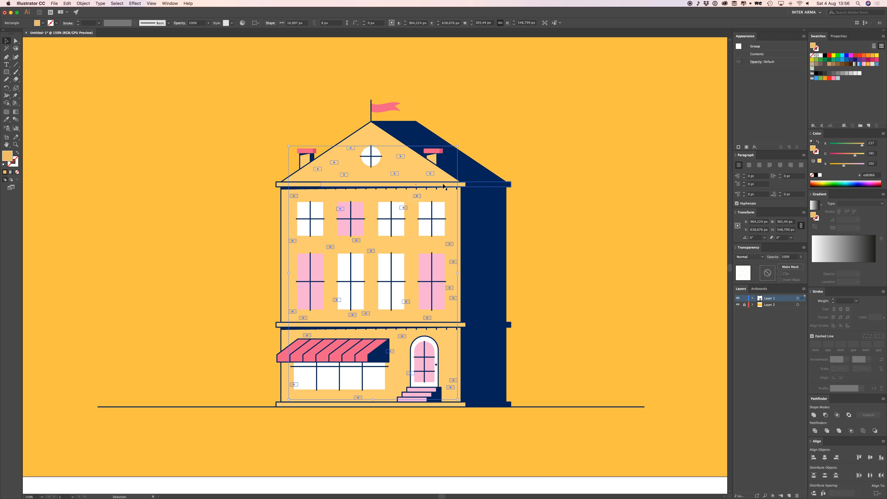
pyautogui.click(417, 198)
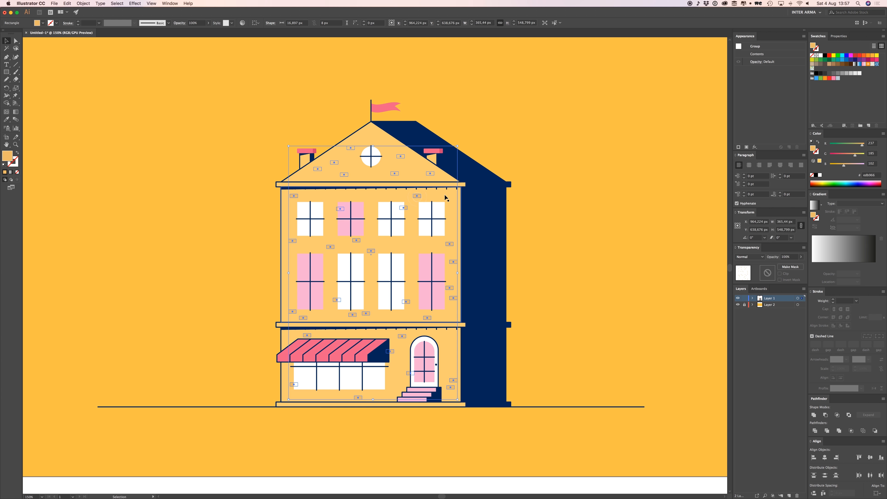
pyautogui.press('super+equal')
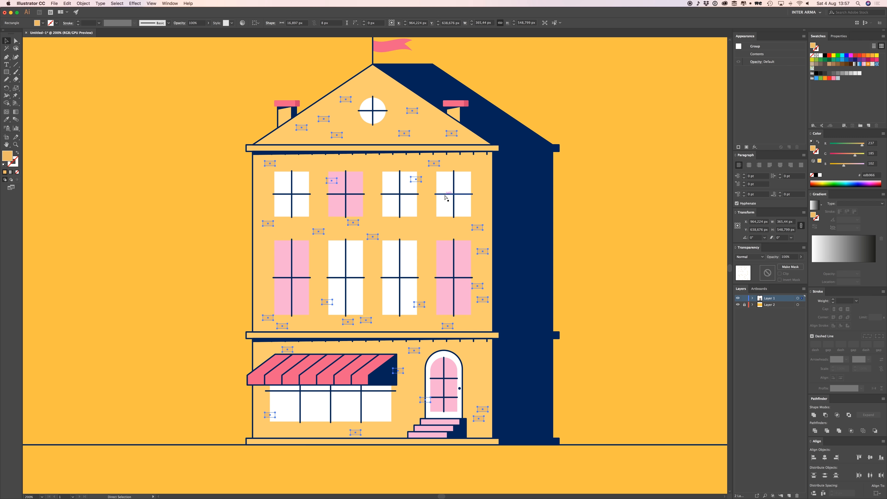
pyautogui.click(612, 149)
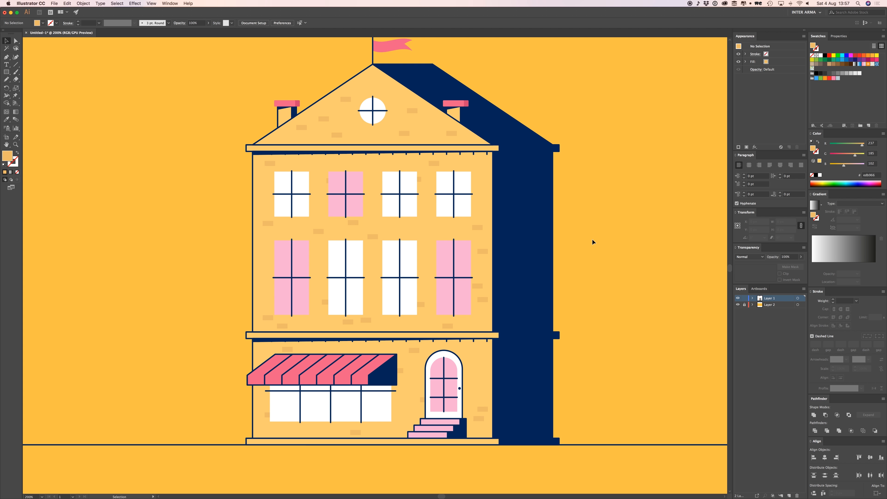
pyautogui.click(416, 112)
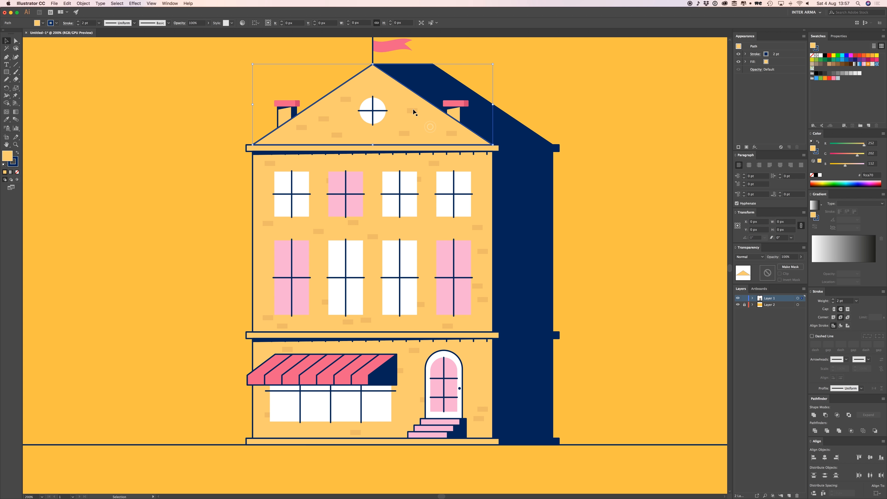
pyautogui.click(415, 166)
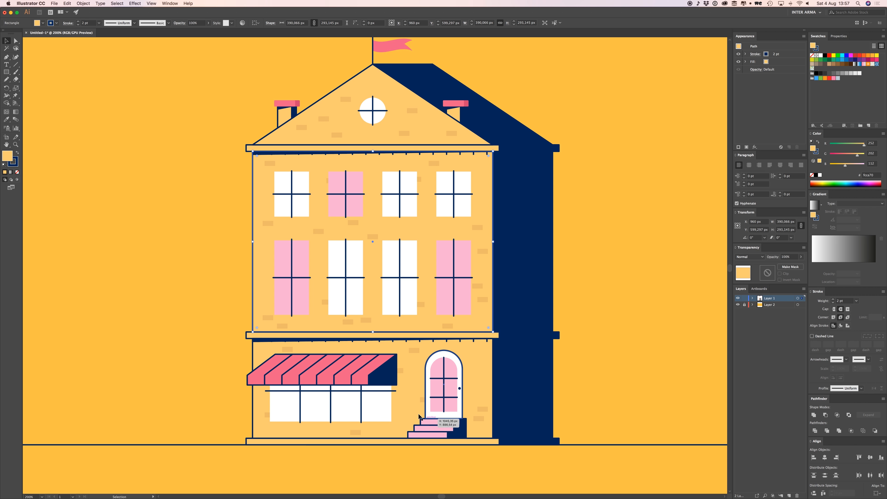
pyautogui.scroll(3, 265, 227)
pyautogui.click(178, 214)
# Step: Inside the brick group, shift the brick beside the upper pink window outward and down, and raise the one beside the third window slightly
pyautogui.press('super+equal')
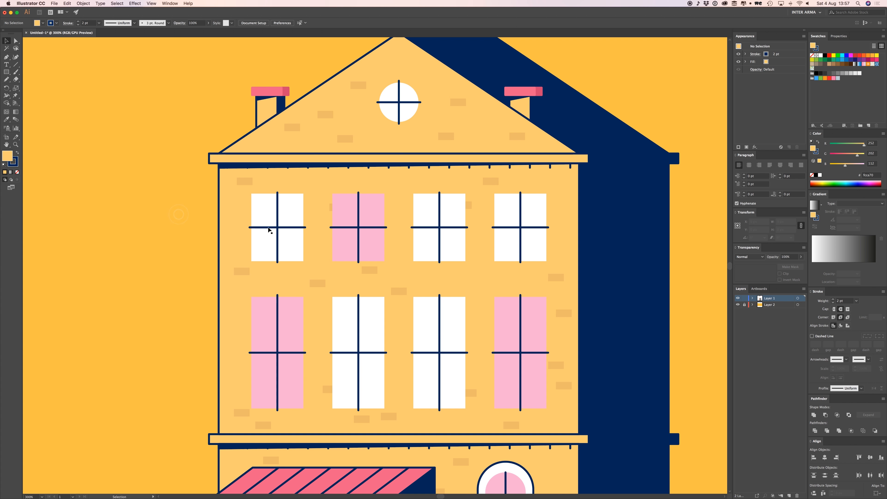
pyautogui.doubleClick(330, 207)
pyautogui.moveTo(337, 208); pyautogui.dragTo(329, 209)
pyautogui.doubleClick(203, 205)
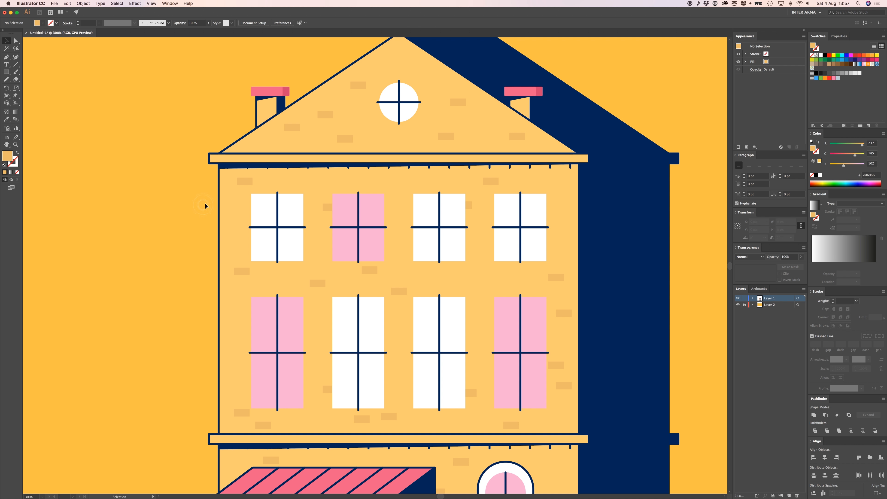
pyautogui.doubleClick(330, 207)
pyautogui.moveTo(329, 208); pyautogui.dragTo(331, 217)
pyautogui.click(462, 205)
pyautogui.doubleClick(138, 197)
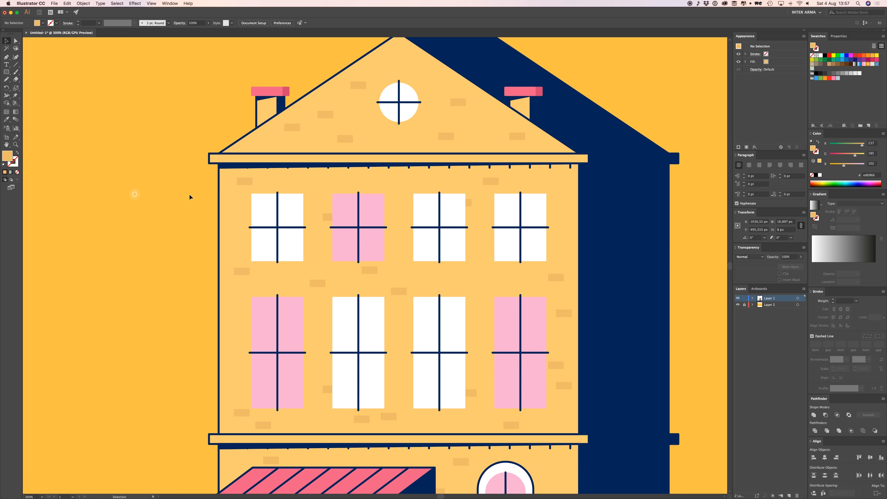
# Step: Review the whole house illustration at artboard scale
pyautogui.press('super+minus')
pyautogui.press('super+minus')
pyautogui.press('super+minus')
pyautogui.press('super+minus')
pyautogui.moveTo(301, 211); pyautogui.dragTo(296, 209)
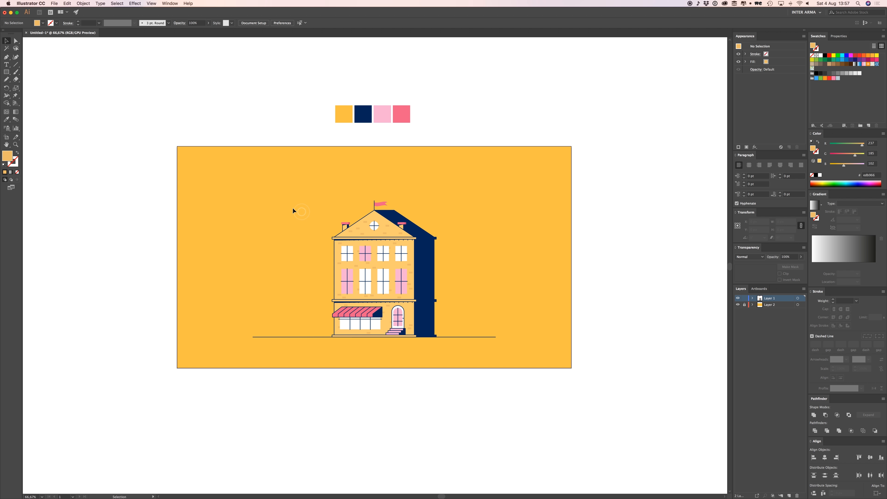
pyautogui.press('super+plus')
pyautogui.press('super+plus')
# Step: Enter the brick group and select all of its bricks
pyautogui.doubleClick(345, 196)
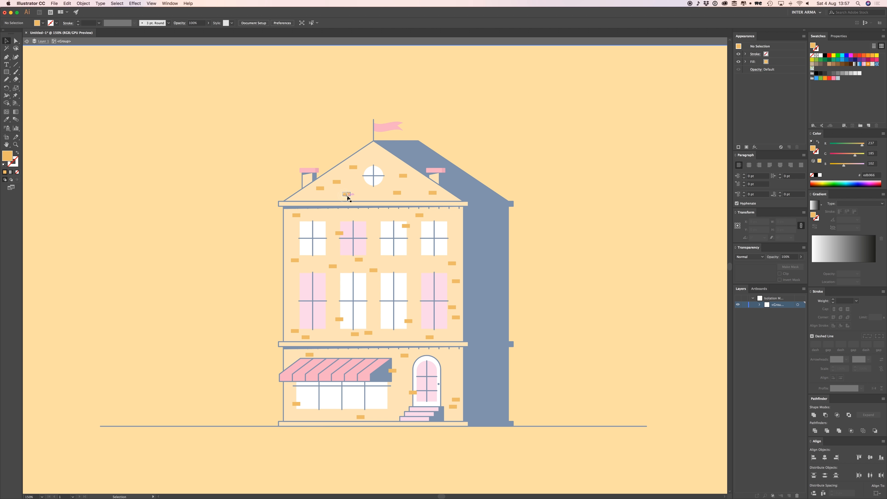
pyautogui.click(345, 196)
pyautogui.press('super+a')
# Step: Try to adjust the fill colour of all selected bricks with the Color Picker, and undo the change
pyautogui.doubleClick(6, 154)
pyautogui.press('Return')
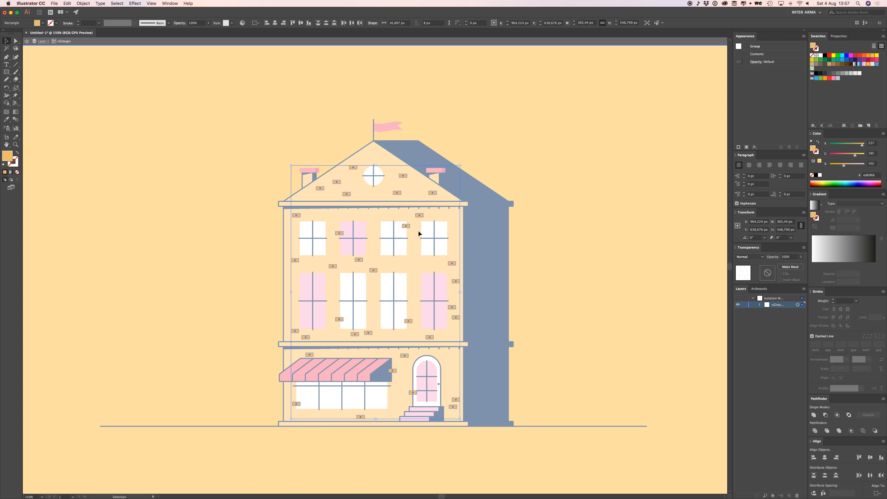
pyautogui.doubleClick(7, 155)
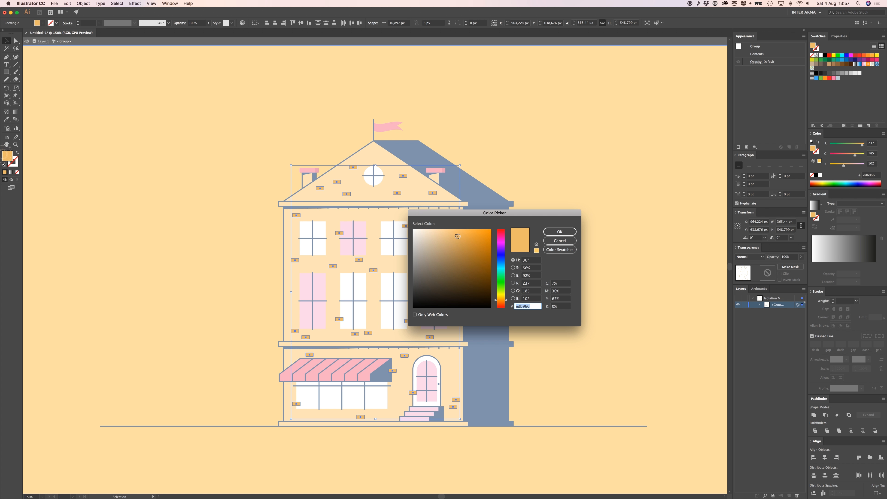
pyautogui.click(568, 230)
pyautogui.doubleClick(552, 202)
pyautogui.press('super+z')
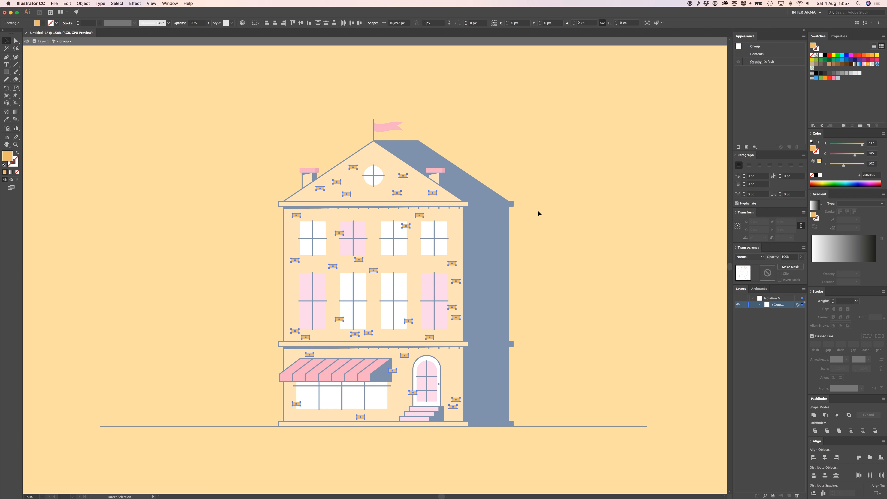
# Step: Sample the wall's yellow for all selected bricks, remove their stroke, darken the fill to #F4C06E, and leave the group
pyautogui.press('i')
pyautogui.click(375, 196)
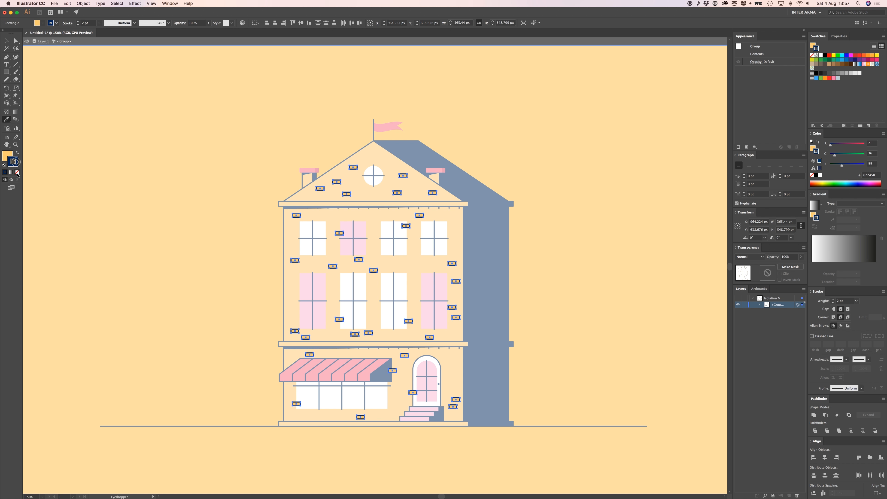
pyautogui.click(17, 172)
pyautogui.click(10, 156)
pyautogui.doubleClick(8, 156)
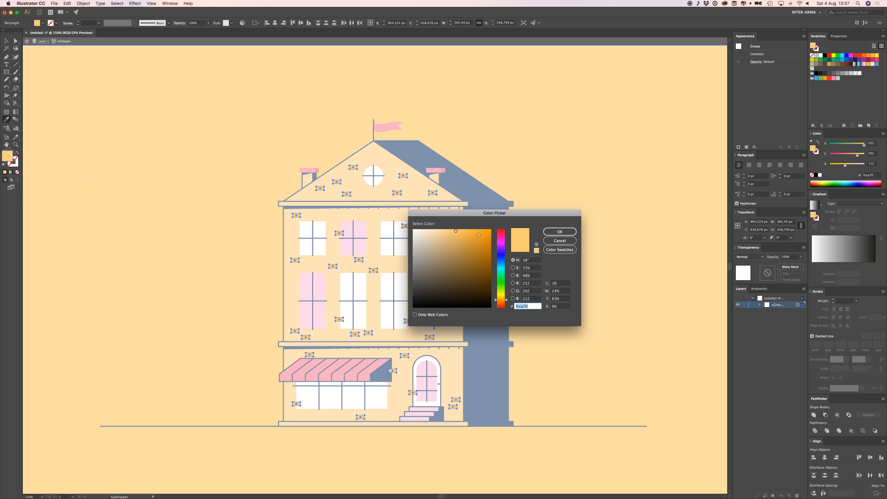
pyautogui.click(553, 235)
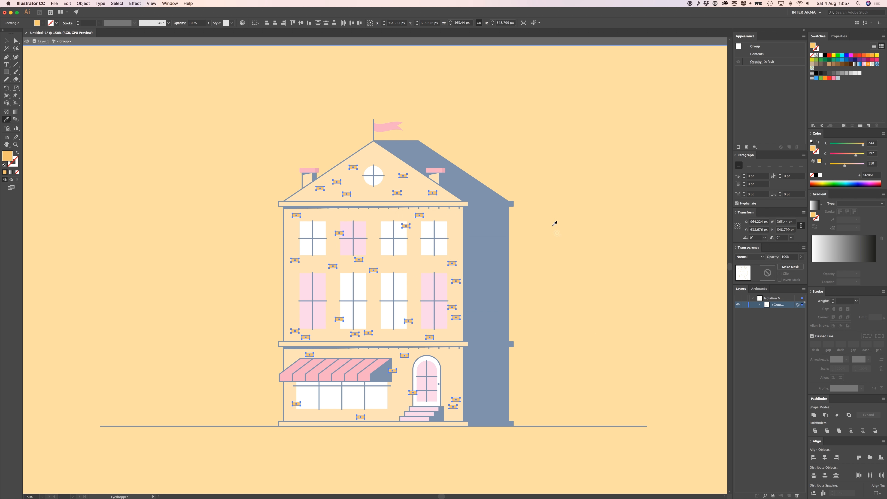
pyautogui.press('v')
pyautogui.doubleClick(552, 204)
# Step: Set the artboard's width to 1080 px, matching its height, to make it square
pyautogui.moveTo(549, 292); pyautogui.dragTo(543, 255)
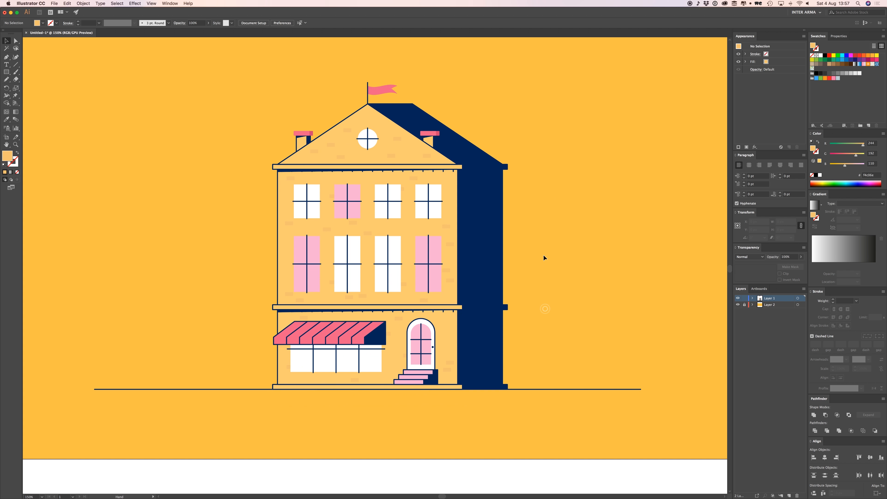
pyautogui.hscroll(-1, 543, 255)
pyautogui.press('super+minus')
pyautogui.press('super+minus')
pyautogui.press('super+plus')
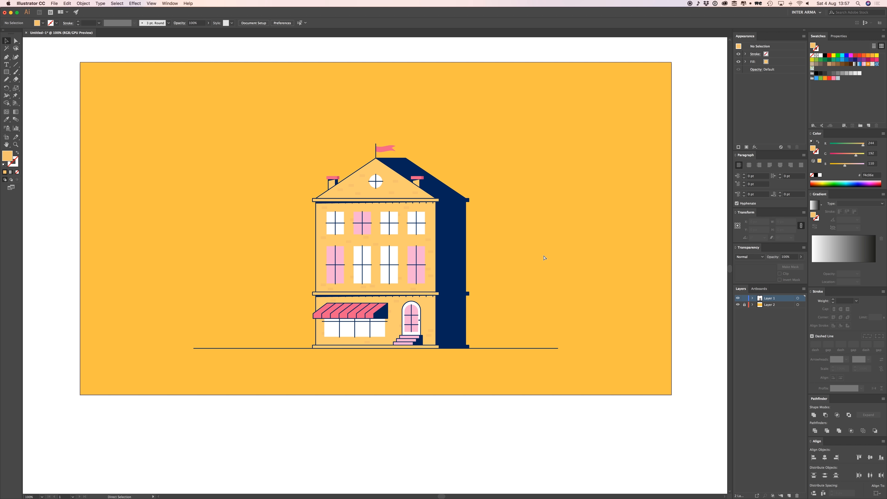
pyautogui.press('super+minus')
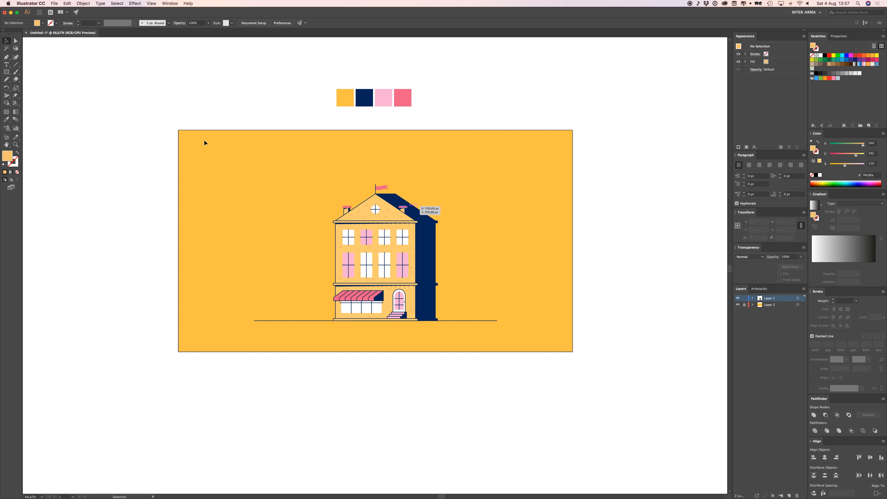
pyautogui.doubleClick(7, 138)
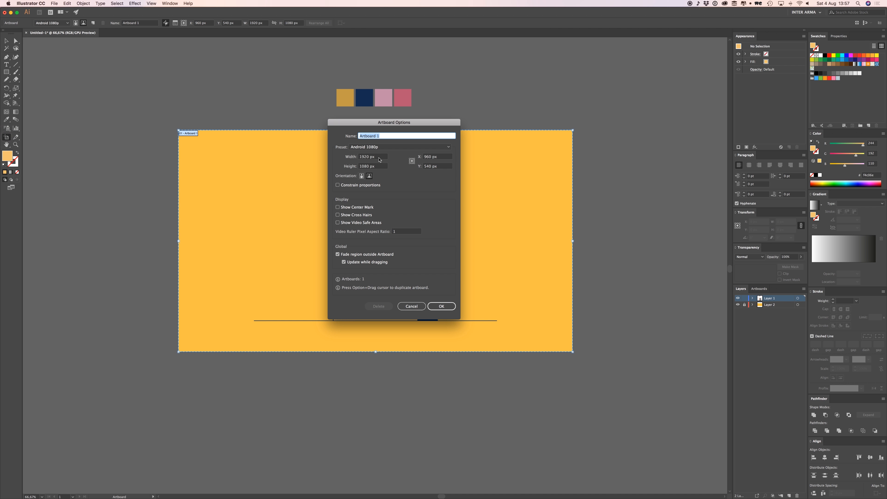
pyautogui.click(380, 166)
pyautogui.press('super+c')
pyautogui.click(382, 157)
pyautogui.press('super+v')
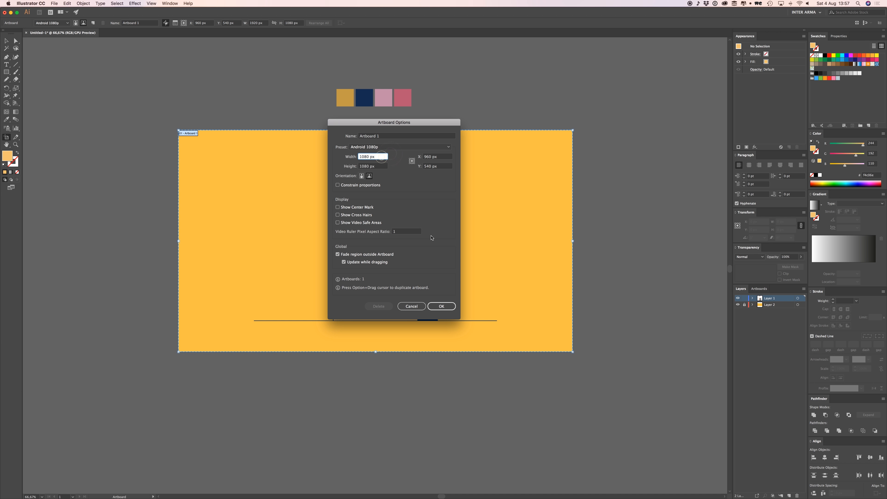
pyautogui.click(441, 306)
pyautogui.click(8, 41)
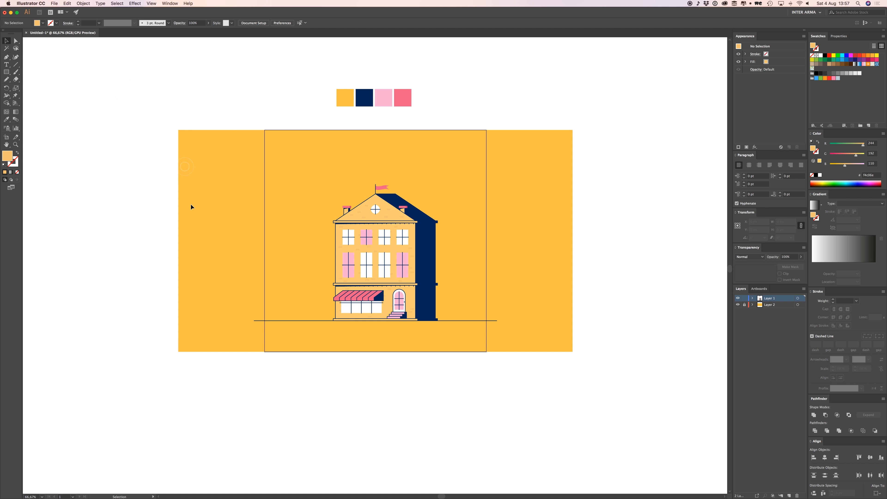
# Step: Unlock the background layer and narrow its yellow rectangle from both sides to the square artboard's edges
pyautogui.click(746, 306)
pyautogui.click(529, 275)
pyautogui.moveTo(572, 241); pyautogui.dragTo(487, 252)
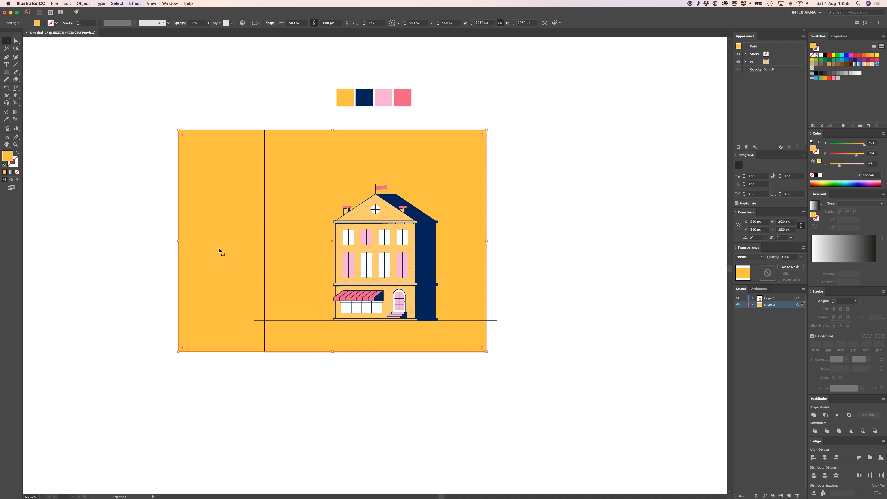
pyautogui.moveTo(180, 242); pyautogui.dragTo(264, 248)
pyautogui.click(639, 303)
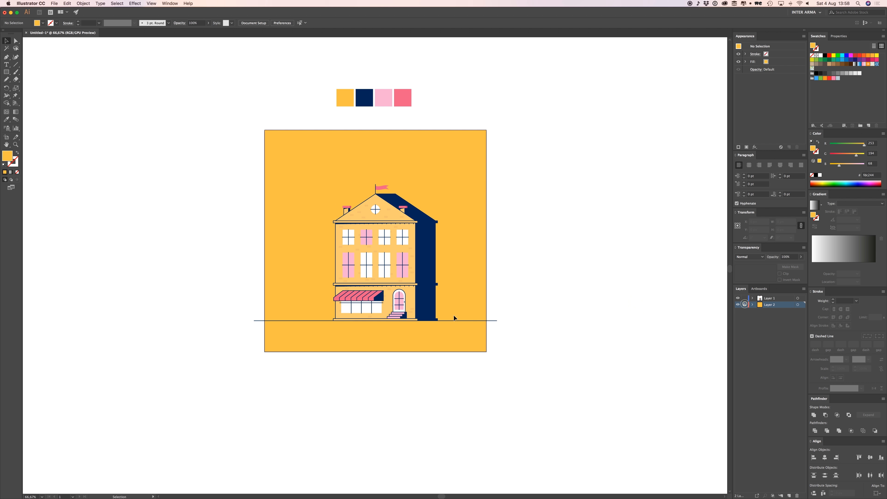
# Step: Shorten the ground line at both ends to about 942 px so it lies inside the artboard
pyautogui.moveTo(497, 321); pyautogui.dragTo(472, 320)
pyautogui.moveTo(264, 321); pyautogui.dragTo(278, 322)
pyautogui.press('v')
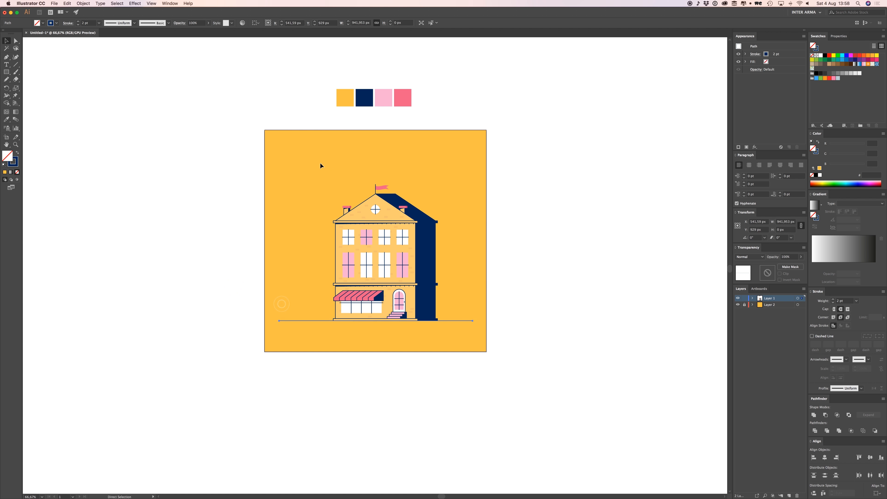
# Step: Move the whole house about 30 px left along the ground line
pyautogui.moveTo(307, 157); pyautogui.dragTo(469, 335)
pyautogui.hotkey('shift', 'Left')
pyautogui.hotkey('shift', 'Left')
pyautogui.hotkey('shift', 'Left')
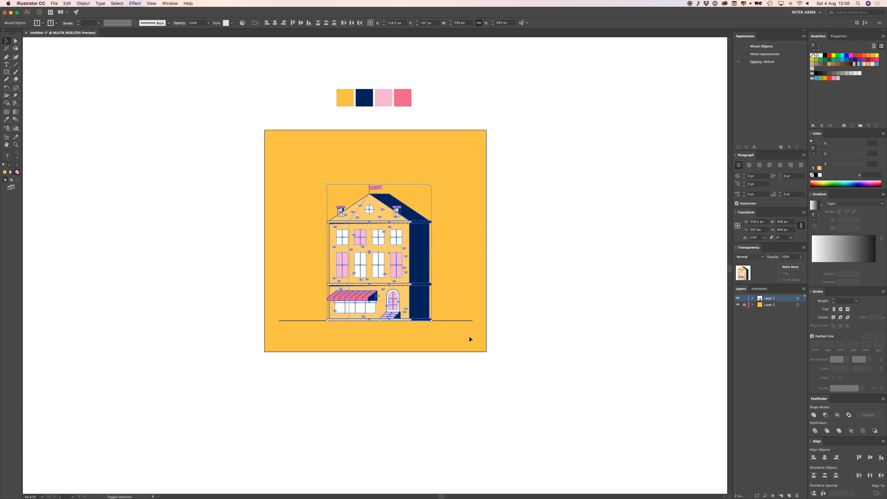
pyautogui.click(470, 245)
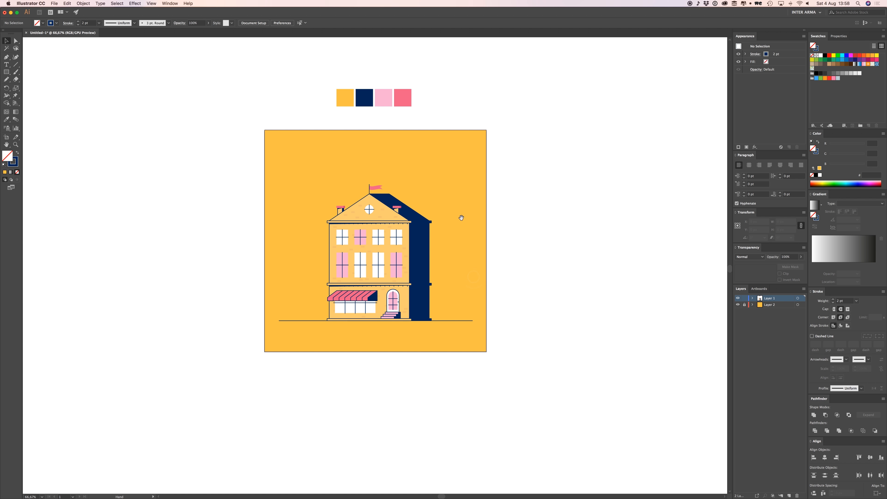
# Step: Delete the four colour palette squares above the artboard
pyautogui.scroll(1, 458, 214)
pyautogui.press('super+equal')
pyautogui.scroll(5, 443, 199)
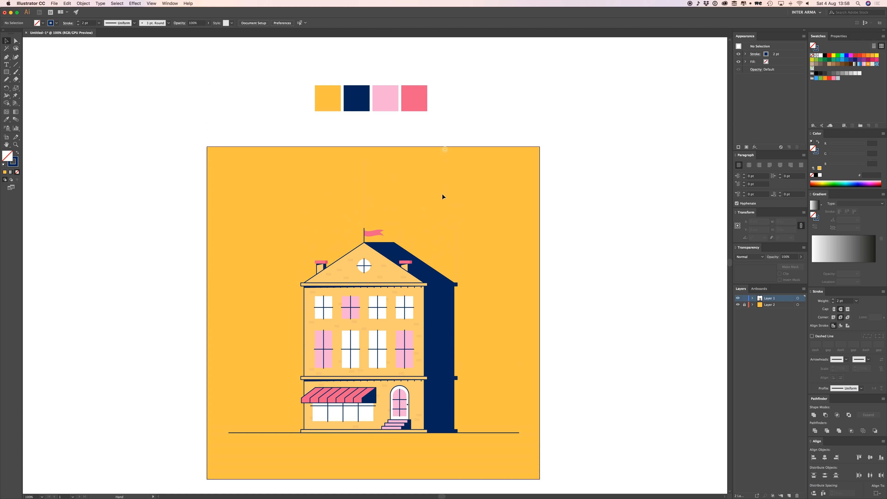
pyautogui.moveTo(448, 87); pyautogui.dragTo(308, 119)
pyautogui.press('Delete')
pyautogui.moveTo(369, 224); pyautogui.dragTo(361, 172)
pyautogui.moveTo(559, 318); pyautogui.dragTo(550, 287)
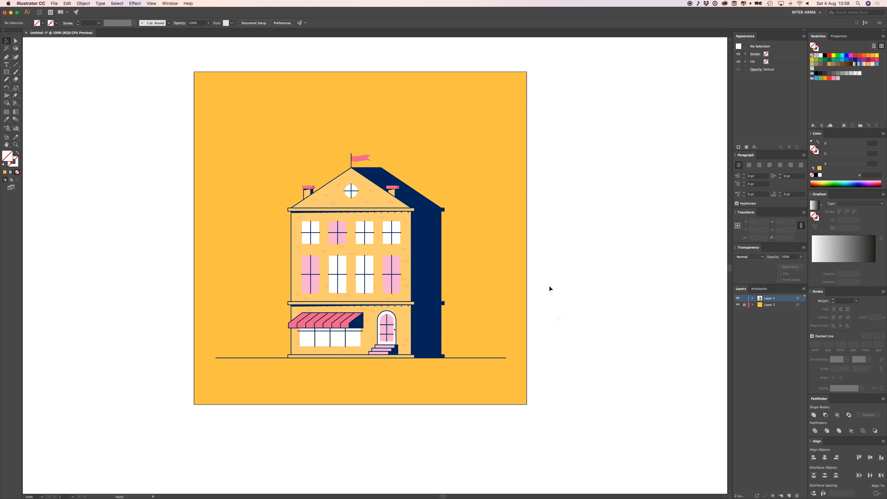
pyautogui.press('super+z')
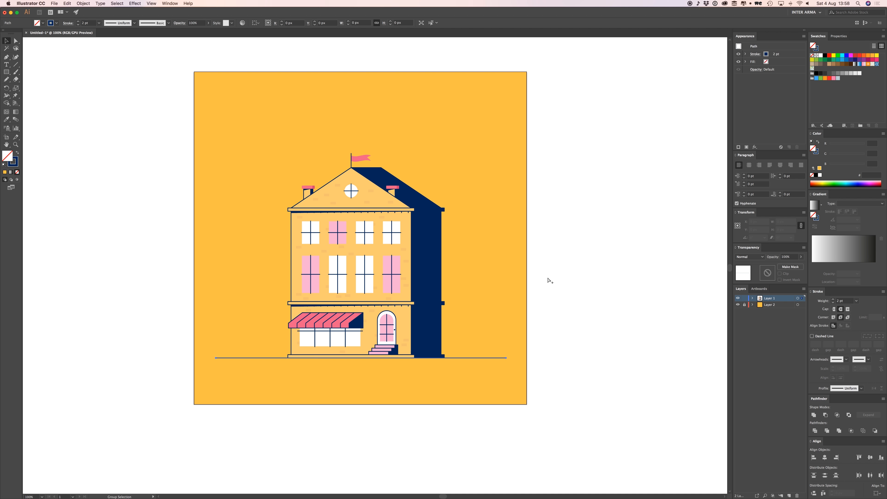
pyautogui.click(553, 274)
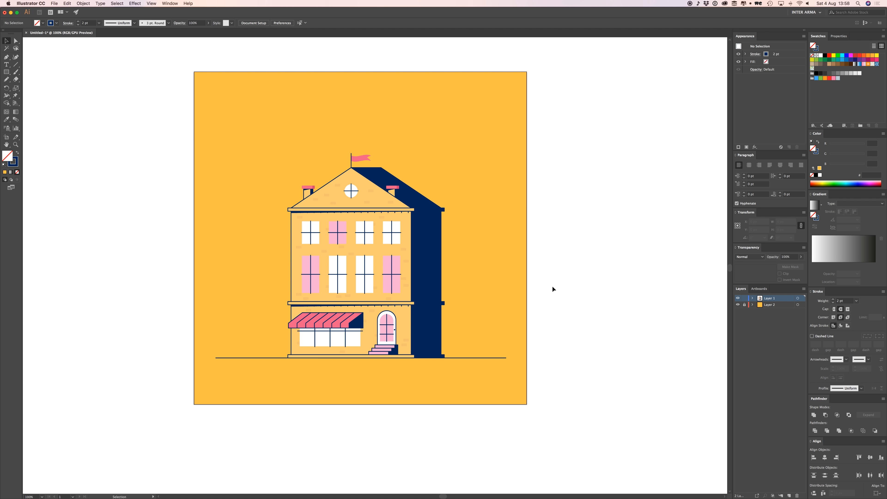
# Step: Draw a short horizontal navy pole with the Pen tool, projecting outward from the left wall beside the upper-floor window
pyautogui.moveTo(407, 288); pyautogui.dragTo(434, 287)
pyautogui.press('super+=')
pyautogui.press('super+=')
pyautogui.moveTo(304, 237); pyautogui.dragTo(332, 264)
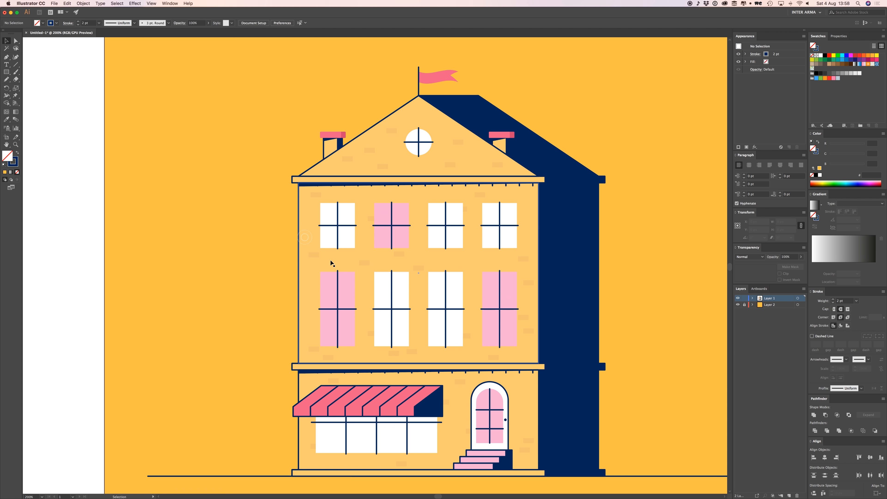
pyautogui.press('p')
pyautogui.click(304, 227)
pyautogui.press('super+z')
pyautogui.press('a')
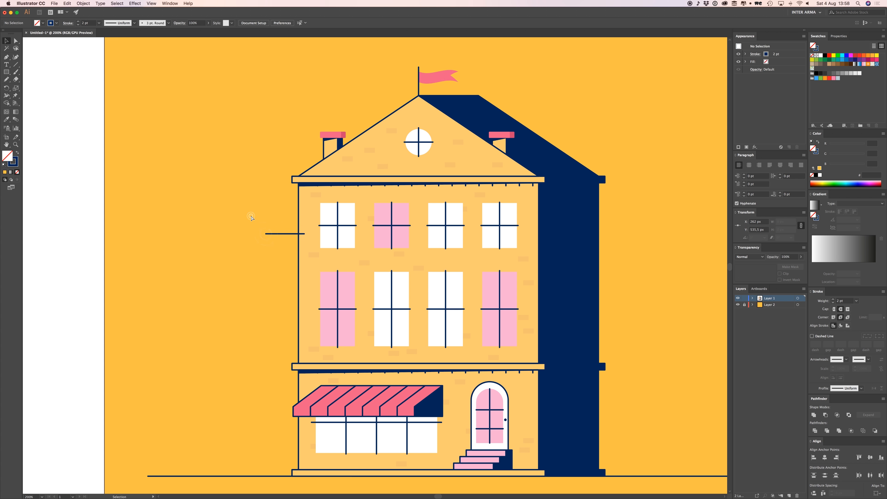
pyautogui.press('super+=')
pyautogui.press('super+=')
pyautogui.moveTo(179, 201); pyautogui.dragTo(420, 280)
pyautogui.click(222, 182)
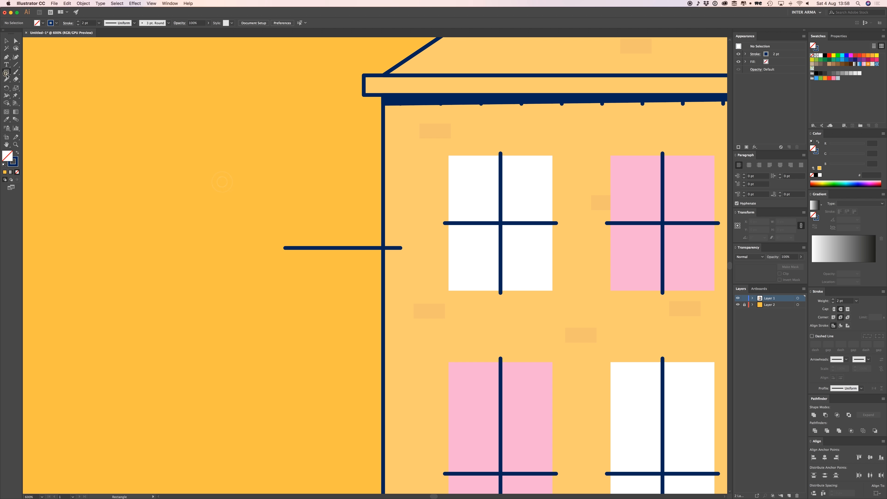
# Step: Add a small solid navy circle at the pole's outer end and extend the pole's endpoint into it
pyautogui.moveTo(6, 74); pyautogui.dragTo(38, 87)
pyautogui.moveTo(286, 248)
pyautogui.mouseDown()
pyautogui.moveTo(300, 257)
pyautogui.moveTo(273, 250)
pyautogui.mouseUp()
pyautogui.click(17, 153)
pyautogui.press('v')
pyautogui.click(132, 165)
pyautogui.click(296, 269)
pyautogui.press('a')
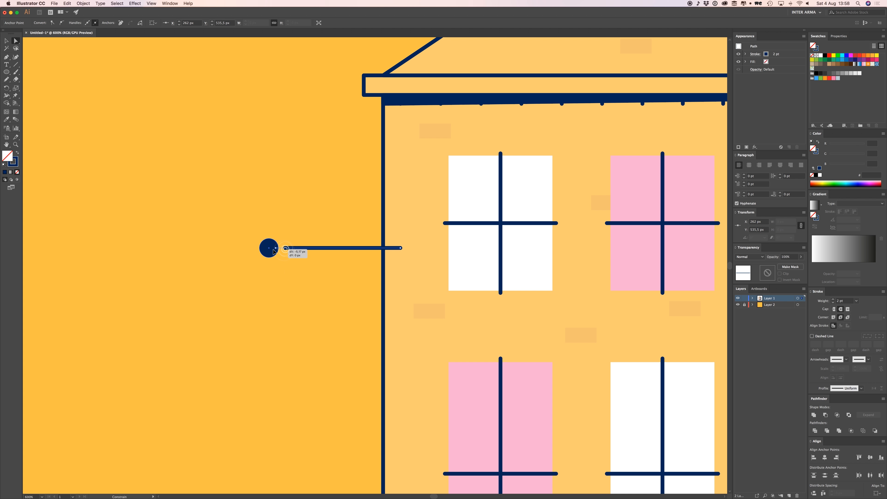
pyautogui.click(285, 271)
# Step: Draw a rectangular sign about 42 by 56 px hanging below the pole, filled with the chimney cap's pink and no stroke
pyautogui.scroll(-5, 275, 258)
pyautogui.hscroll(5, 276, 258)
pyautogui.press('m')
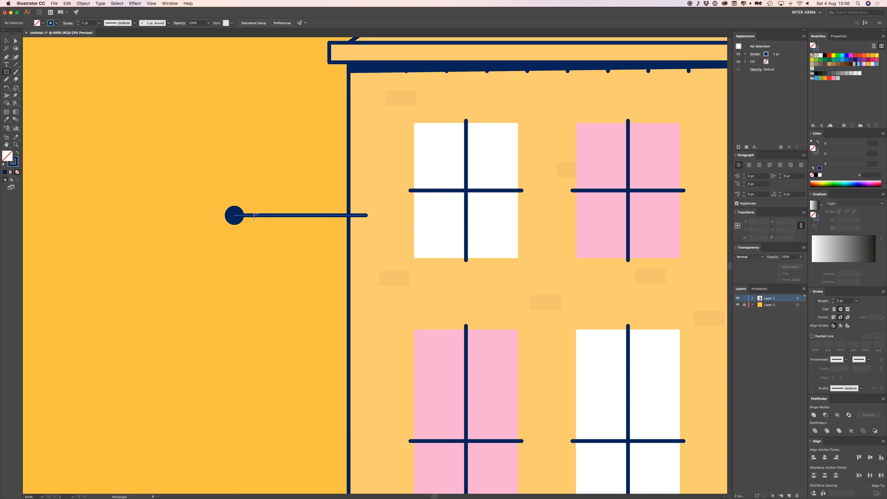
pyautogui.moveTo(320, 281)
pyautogui.mouseDown()
pyautogui.moveTo(351, 301)
pyautogui.moveTo(350, 325)
pyautogui.moveTo(331, 317)
pyautogui.mouseUp()
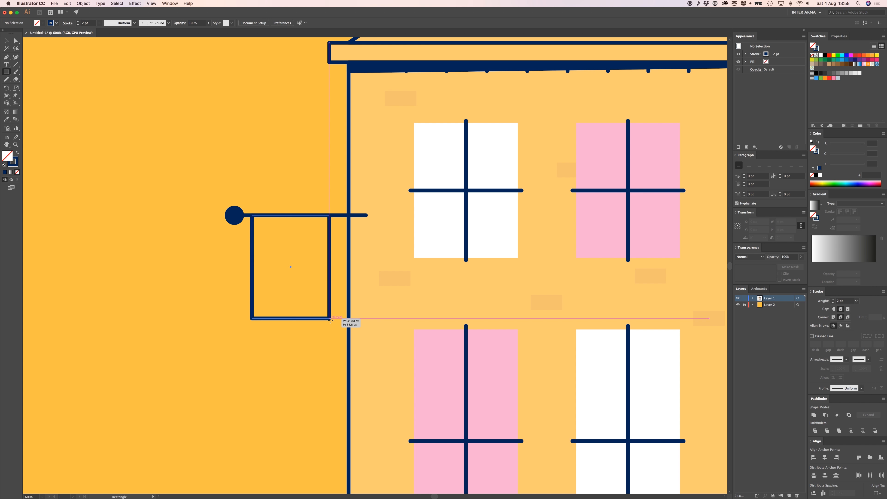
pyautogui.press('super+minus')
pyautogui.press('super+minus')
pyautogui.press('i')
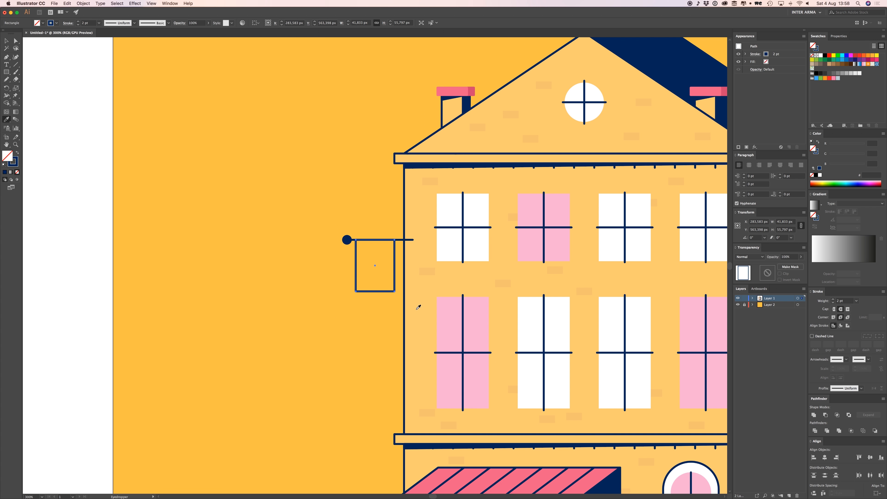
pyautogui.click(453, 92)
pyautogui.press('v')
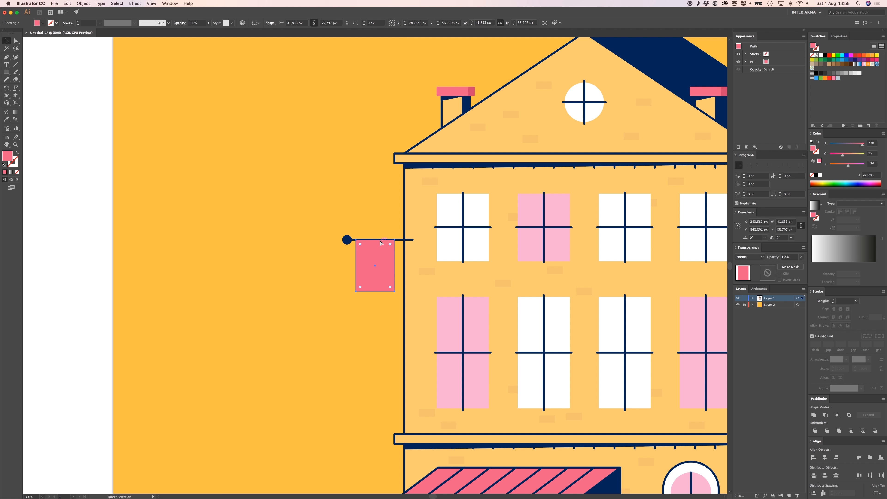
pyautogui.click(371, 221)
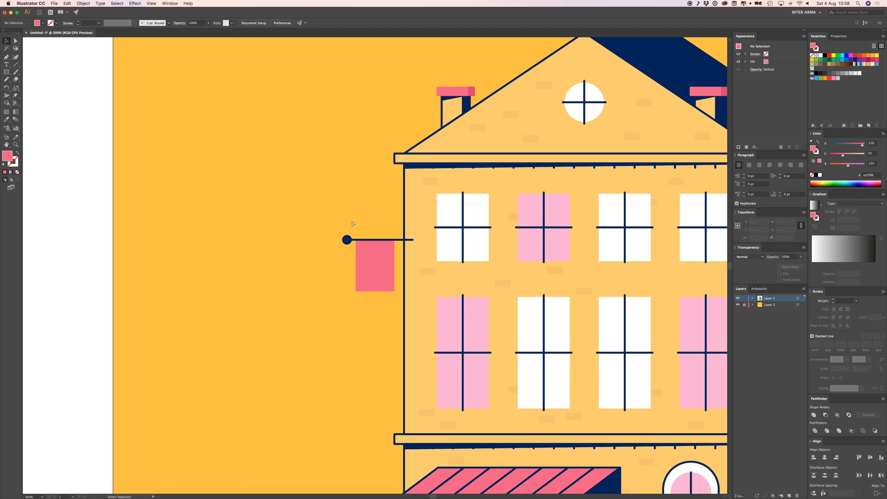
# Step: Review the hanging sign together with the facade and the empty ground beside the house
pyautogui.press('super+minus')
pyautogui.press('super+minus')
pyautogui.press('super+minus')
pyautogui.press('super+plus')
pyautogui.press('super+plus')
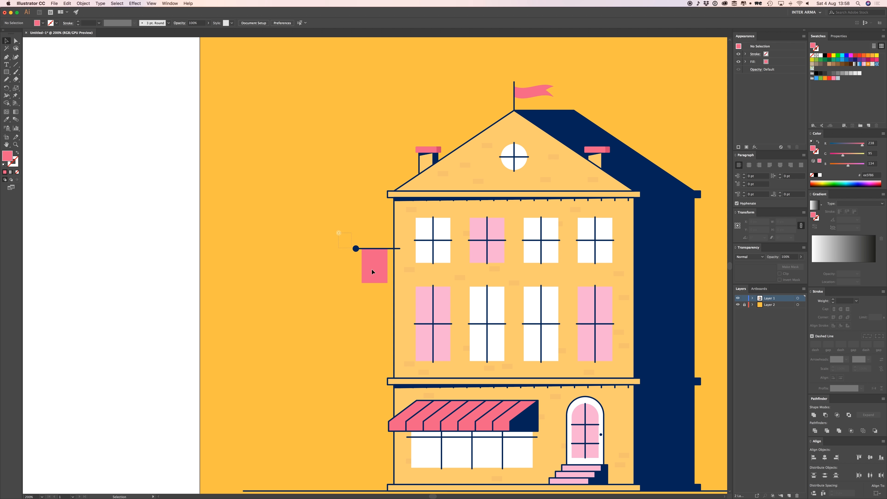
pyautogui.moveTo(372, 269); pyautogui.dragTo(384, 287)
pyautogui.click(303, 250)
pyautogui.press('space')
pyautogui.moveTo(311, 268); pyautogui.dragTo(241, 240)
pyautogui.hscroll(10, 468, 344)
pyautogui.scroll(-3, 468, 344)
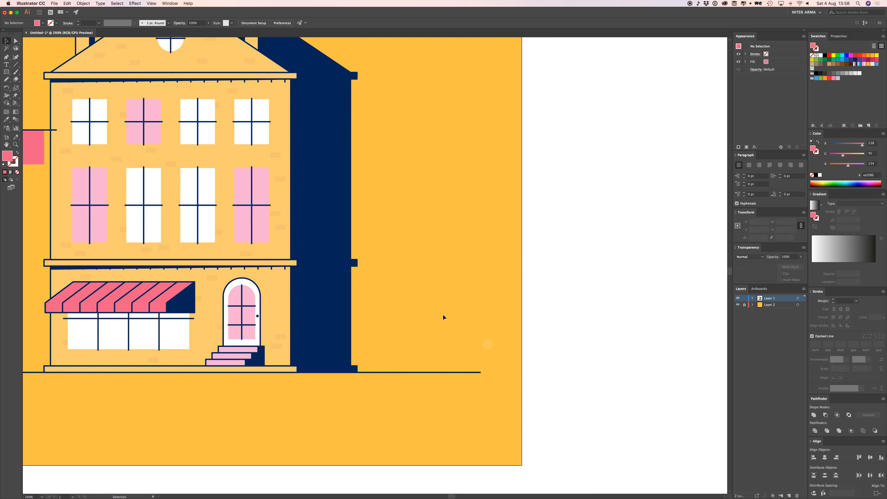
# Step: Draw a pink ellipse about 356 by 198 px on the empty canvas beside the artboard
pyautogui.press('p')
pyautogui.moveTo(53, 379); pyautogui.dragTo(226, 366)
pyautogui.moveTo(523, 334); pyautogui.dragTo(373, 349)
pyautogui.moveTo(5, 72); pyautogui.dragTo(35, 87)
pyautogui.moveTo(627, 301); pyautogui.dragTo(69, 241)
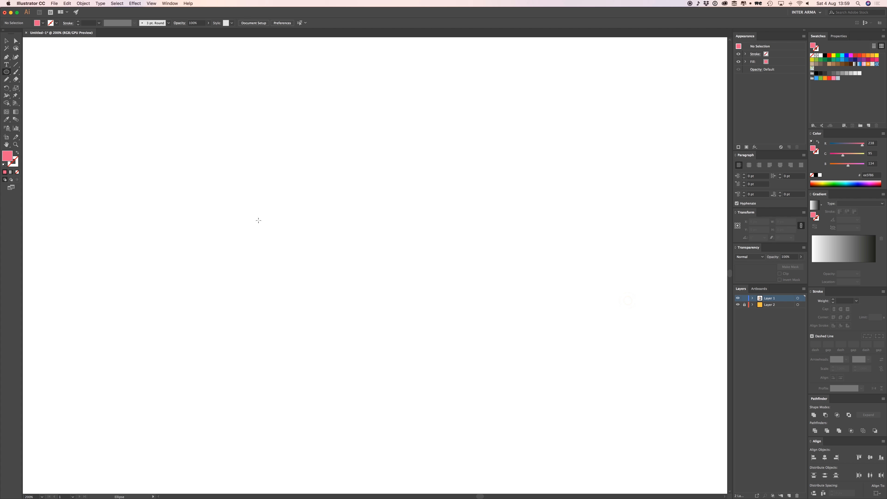
pyautogui.moveTo(258, 220); pyautogui.dragTo(472, 340)
# Step: Duplicate the ellipse up and to the left, narrow the copy to 280 px, and overlap it with the original
pyautogui.press('v')
pyautogui.moveTo(450, 309)
pyautogui.mouseDown()
pyautogui.moveTo(506, 332)
pyautogui.moveTo(396, 328)
pyautogui.moveTo(399, 306)
pyautogui.mouseUp()
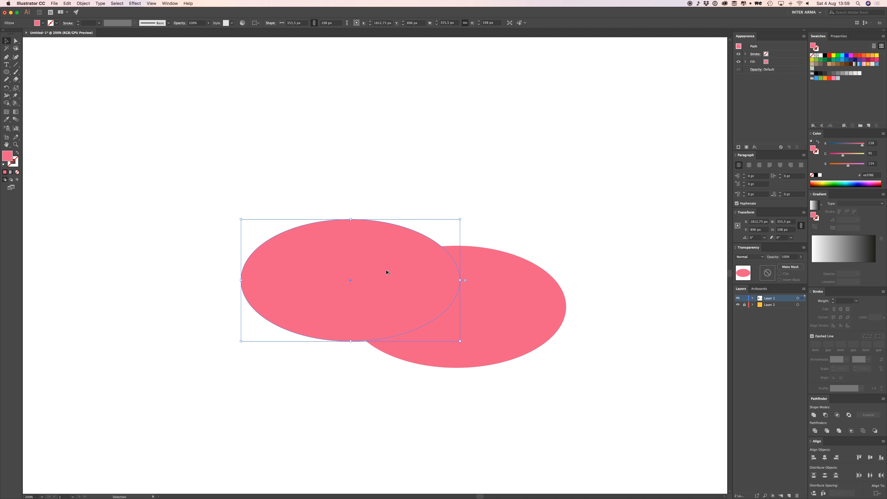
pyautogui.moveTo(242, 281); pyautogui.dragTo(289, 281)
pyautogui.moveTo(369, 281); pyautogui.dragTo(355, 286)
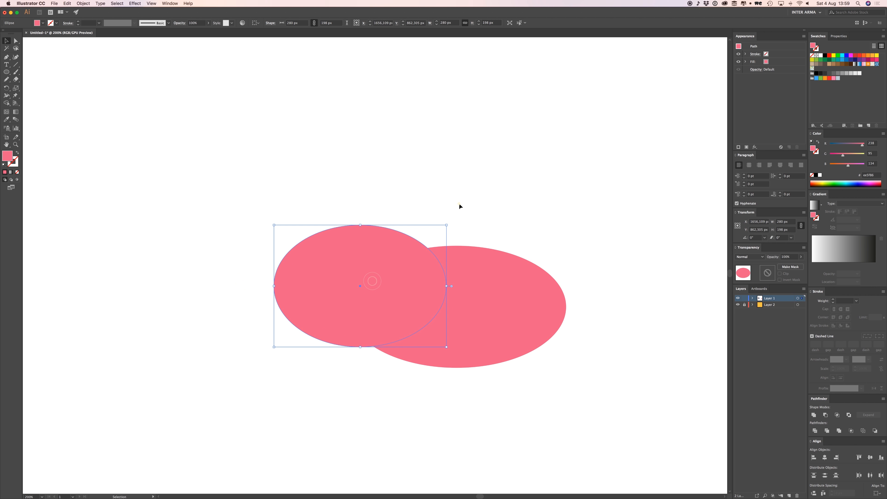
pyautogui.click(459, 203)
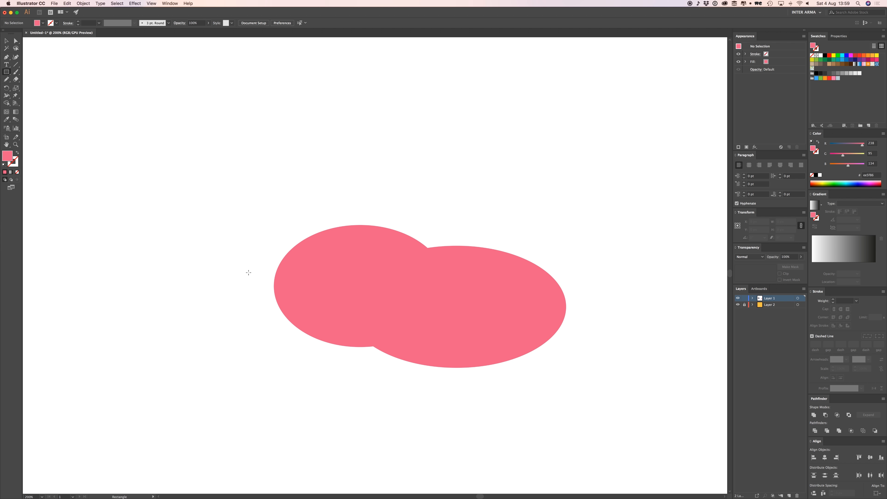
# Step: Draw a rectangle over the lower part of both ellipses and fill it with the canvas white to give a flat base
pyautogui.moveTo(247, 269)
pyautogui.mouseDown()
pyautogui.moveTo(591, 354)
pyautogui.moveTo(604, 404)
pyautogui.mouseUp()
pyautogui.press('i')
pyautogui.click(549, 204)
pyautogui.press('v')
# Step: Select both pink ellipses and unite them into a single cloud shape
pyautogui.click(542, 180)
pyautogui.moveTo(526, 224); pyautogui.dragTo(382, 252)
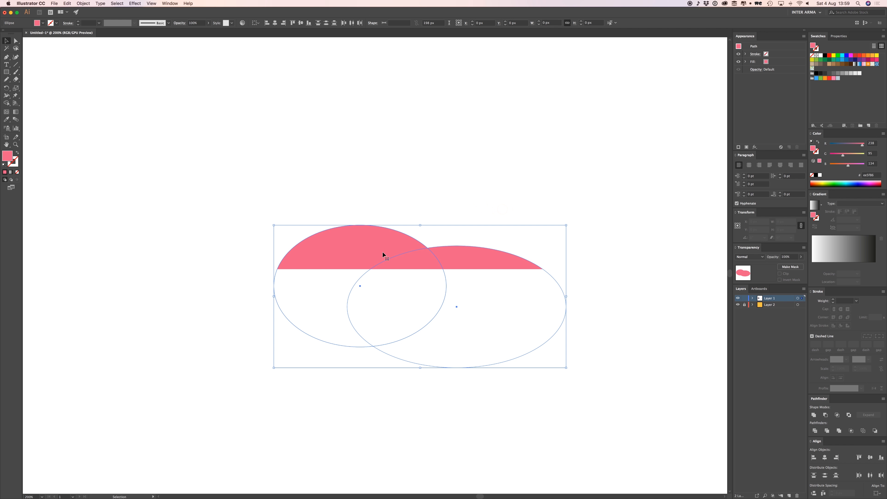
pyautogui.click(814, 415)
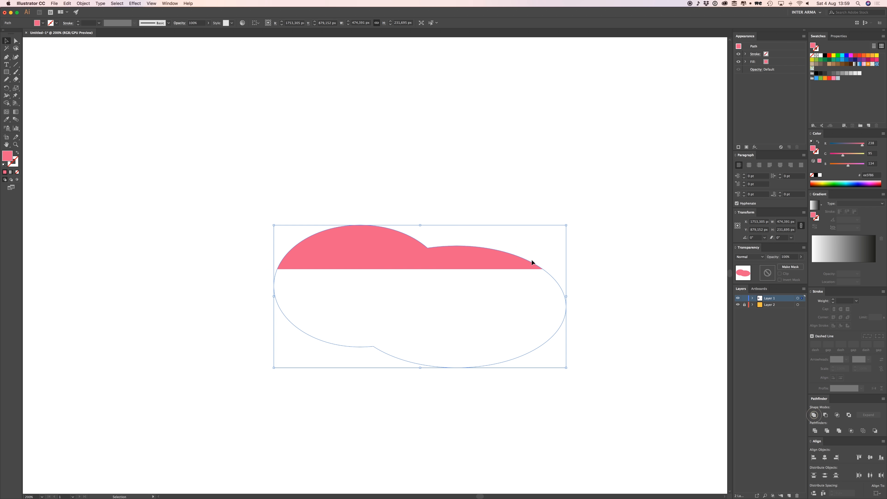
# Step: Subtract the white rectangle from the united pink cloud shape to leave a flat-bottomed form
pyautogui.click(549, 281)
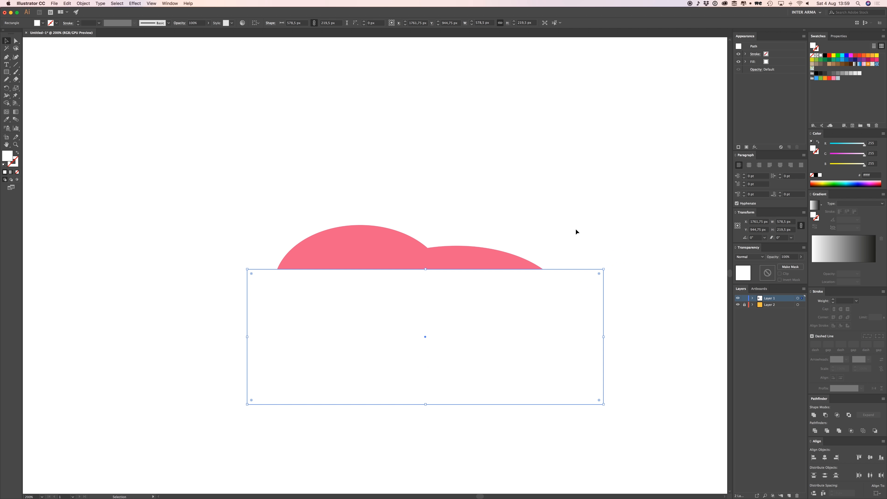
pyautogui.moveTo(585, 299); pyautogui.dragTo(582, 300)
pyautogui.click(573, 248)
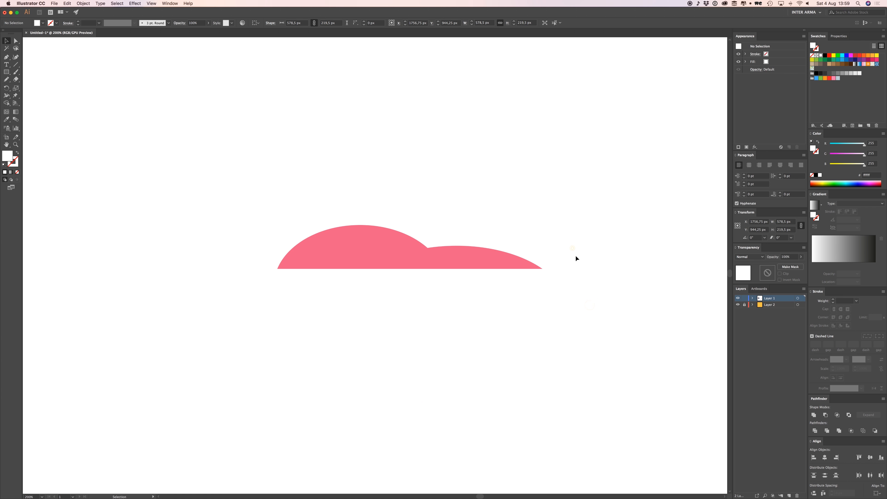
pyautogui.press('super+a')
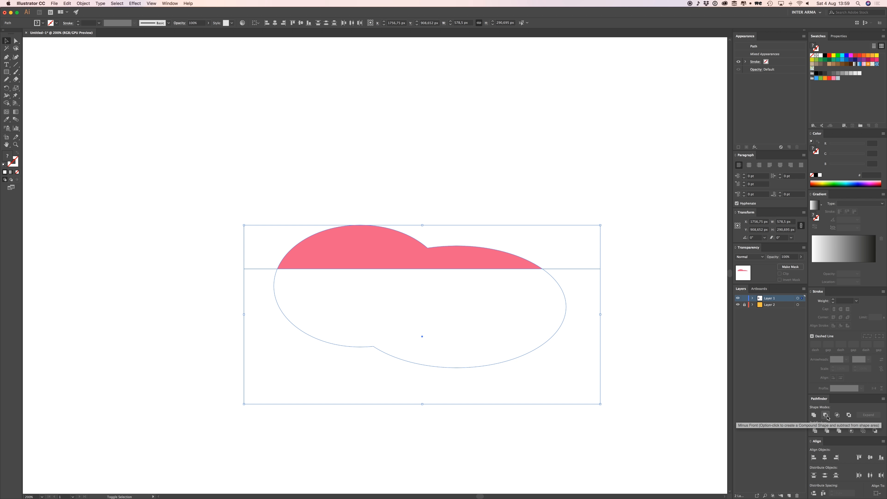
pyautogui.click(826, 415)
# Step: Scale the flat-bottomed pink shape down to about 259 px wide and place it on the artboard over the base of the house's side shadow
pyautogui.click(477, 216)
pyautogui.moveTo(479, 249); pyautogui.dragTo(415, 215)
pyautogui.click(477, 212)
pyautogui.click(471, 219)
pyautogui.moveTo(478, 210); pyautogui.dragTo(429, 215)
pyautogui.click(394, 172)
pyautogui.moveTo(374, 168); pyautogui.dragTo(617, 191)
pyautogui.moveTo(610, 247); pyautogui.dragTo(526, 260)
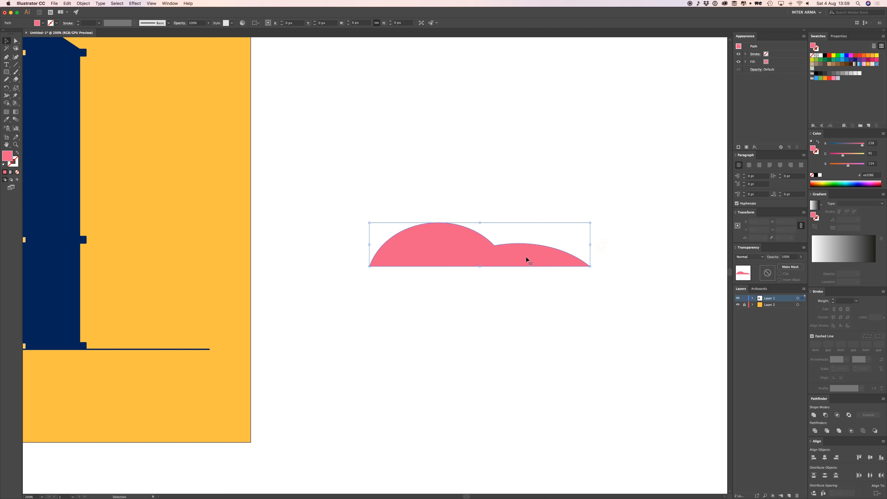
pyautogui.moveTo(590, 223); pyautogui.dragTo(530, 234)
pyautogui.moveTo(472, 259); pyautogui.dragTo(404, 317)
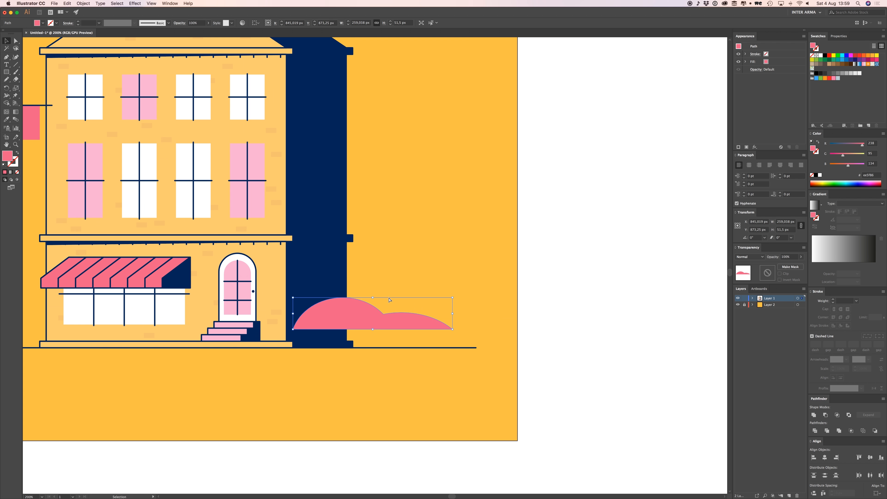
# Step: Match the pink shape to the house shadow's navy fill and stroke and rest it on the ground line at the shadow's base
pyautogui.press('super+equal')
pyautogui.press('i')
pyautogui.click(346, 237)
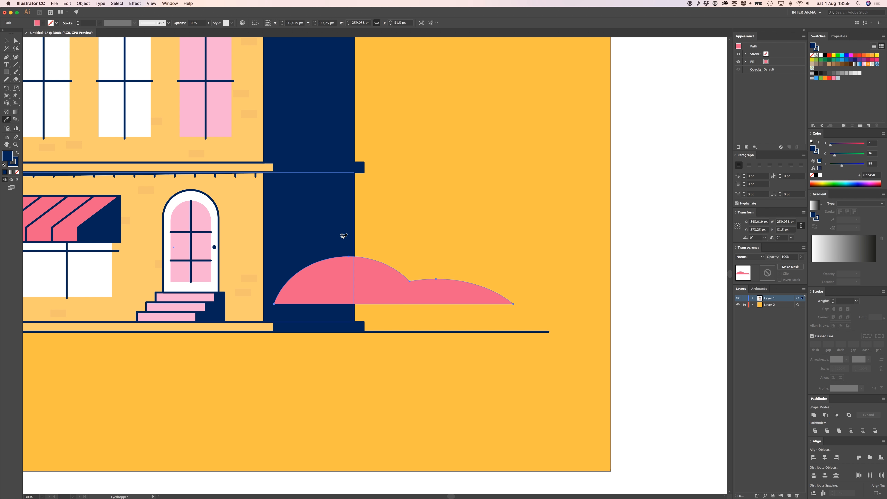
pyautogui.press('super+shift+a')
pyautogui.press('v')
pyautogui.moveTo(446, 294); pyautogui.dragTo(419, 319)
pyautogui.press('a')
pyautogui.press('super+equal')
pyautogui.press('super+equal')
pyautogui.press('super+equal')
pyautogui.press('super+minus')
pyautogui.press('super+minus')
pyautogui.press('super+minus')
pyautogui.press('super+minus')
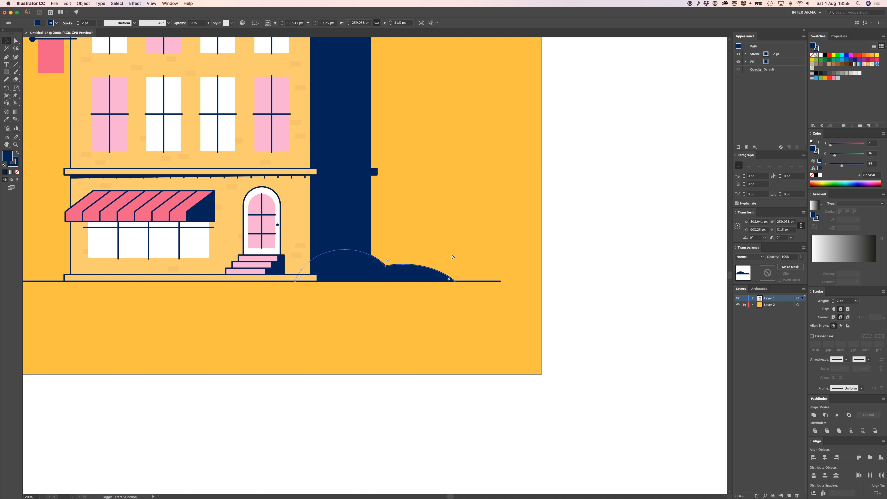
# Step: Narrow the navy bush to about 223 px wide, extending its outer end slightly along the ground line
pyautogui.press('v')
pyautogui.moveTo(453, 266)
pyautogui.mouseDown()
pyautogui.moveTo(408, 273)
pyautogui.moveTo(458, 266)
pyautogui.mouseUp()
pyautogui.click(466, 244)
pyautogui.click(437, 273)
pyautogui.click(498, 252)
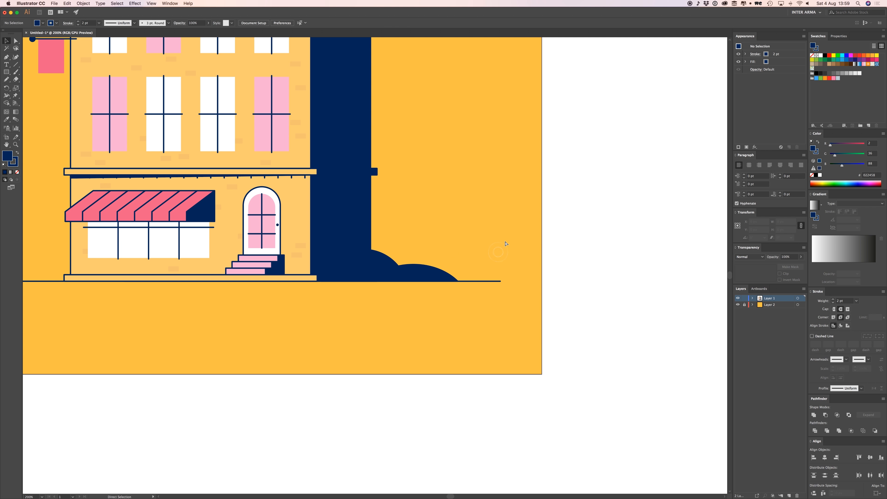
# Step: Duplicate the navy bush to the ground on the opposite side of the house and reflect the copy across the vertical axis
pyautogui.press('super+minus')
pyautogui.press('super+minus')
pyautogui.press('super+minus')
pyautogui.moveTo(426, 210); pyautogui.dragTo(463, 219)
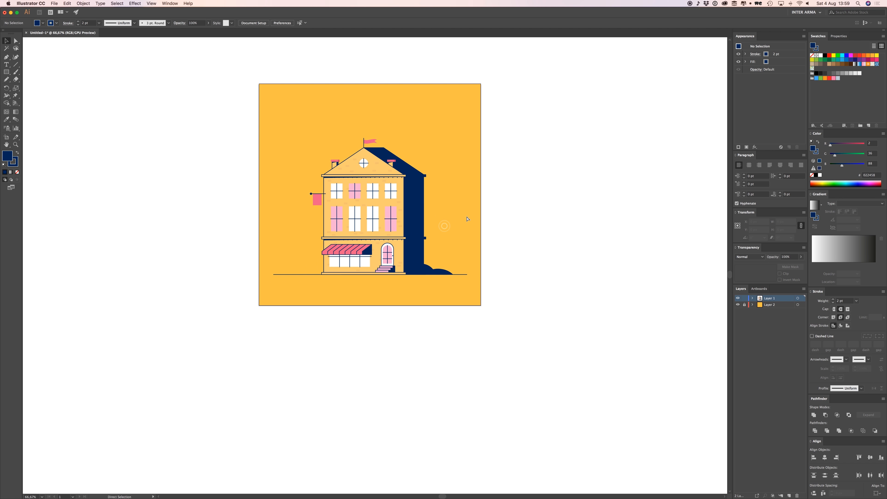
pyautogui.press('super+plus')
pyautogui.press('super+plus')
pyautogui.moveTo(503, 271); pyautogui.dragTo(178, 276)
pyautogui.rightClick(159, 275)
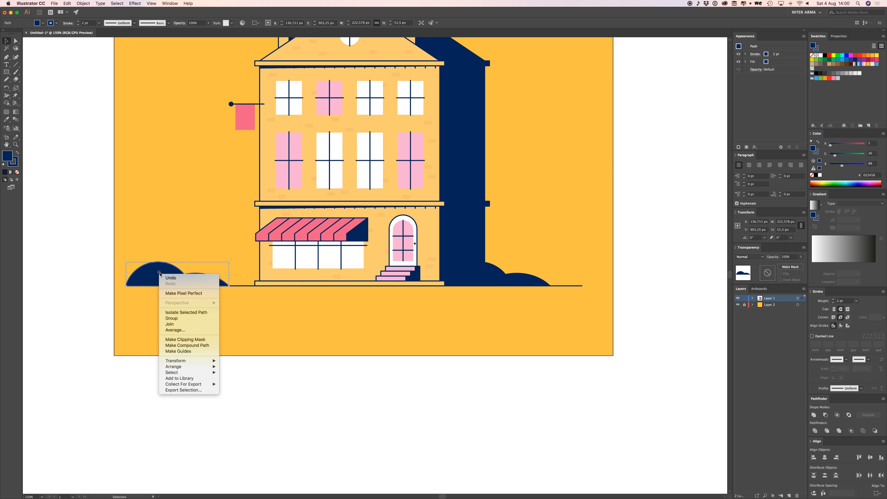
pyautogui.moveTo(196, 360)
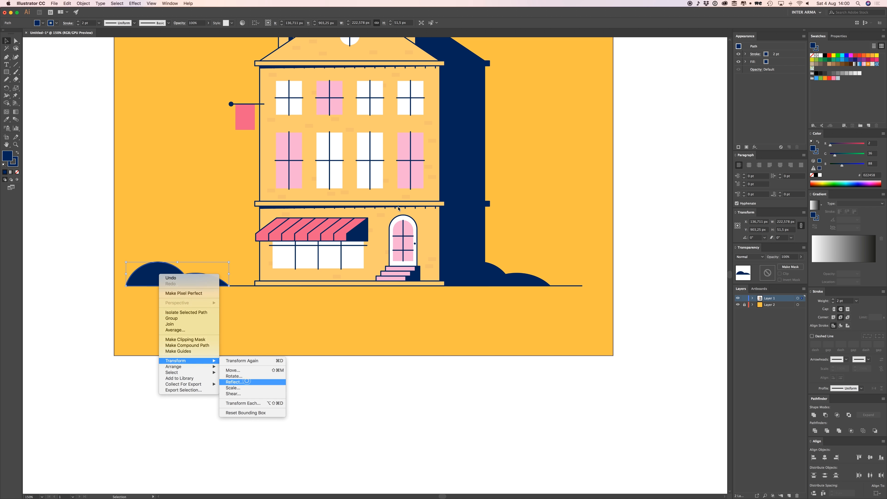
pyautogui.click(246, 382)
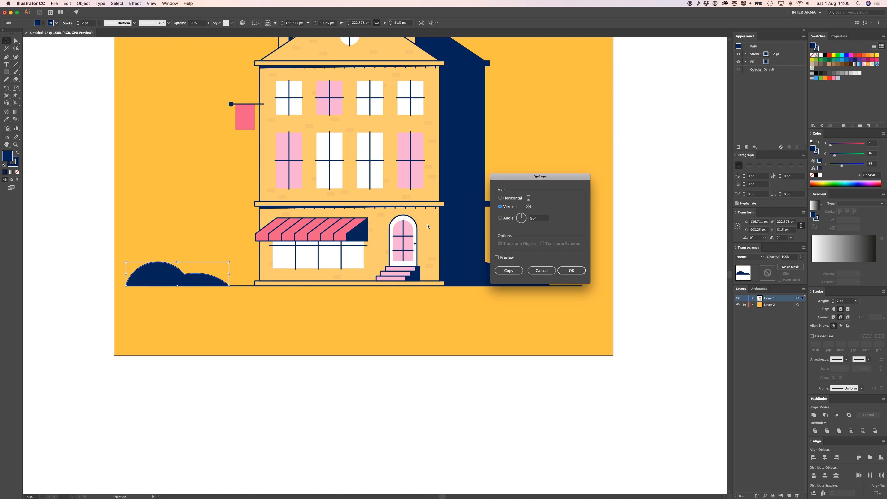
pyautogui.click(564, 270)
# Step: Fill the mirrored bush with white, keep its navy outline, and slide it along the ground until it overlaps the house's corner
pyautogui.press('i')
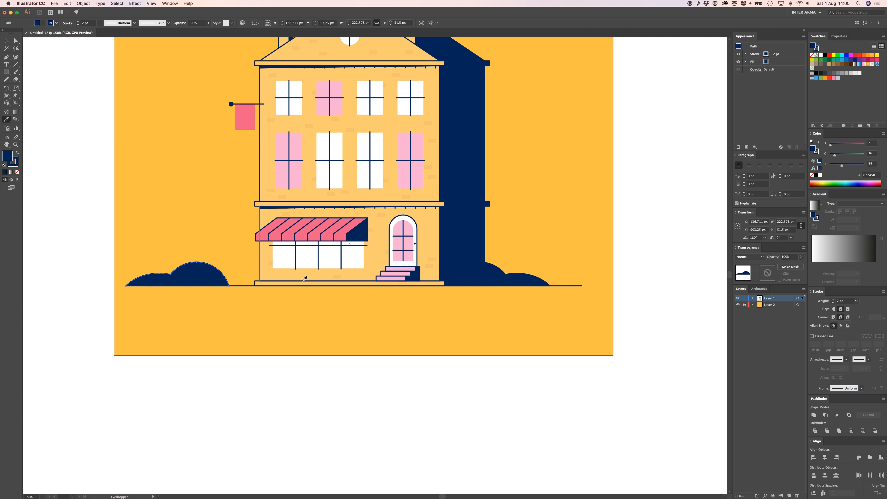
pyautogui.moveTo(54, 157); pyautogui.dragTo(96, 166)
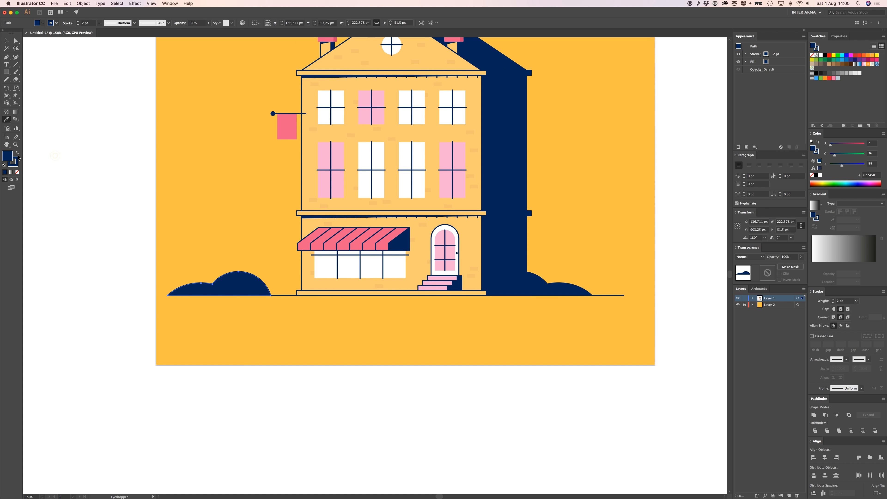
pyautogui.click(114, 200)
pyautogui.press('v')
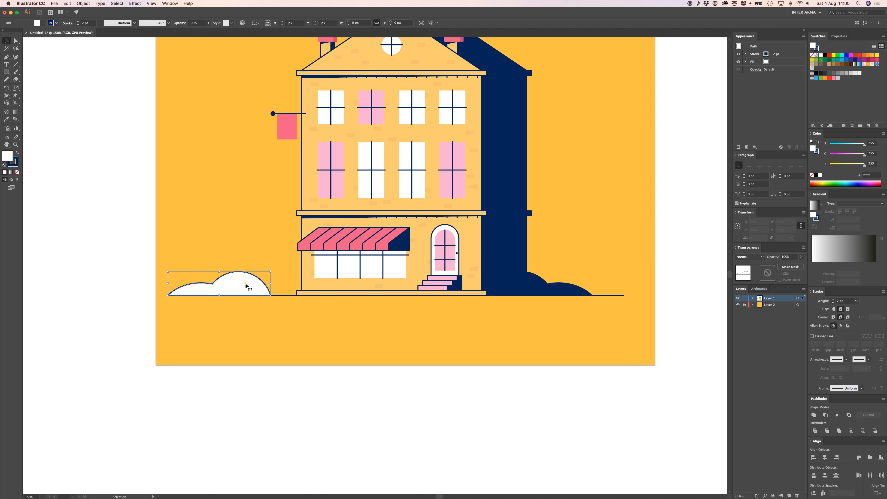
pyautogui.moveTo(247, 289); pyautogui.dragTo(297, 289)
# Step: Shift the white bush's outer base anchor point inward along the ground line to shorten its small bump
pyautogui.press('a')
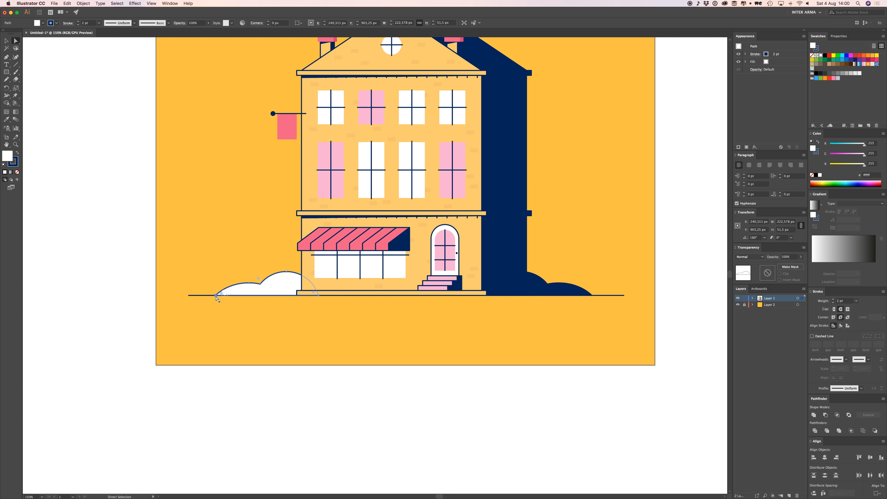
pyautogui.moveTo(218, 298); pyautogui.dragTo(225, 297)
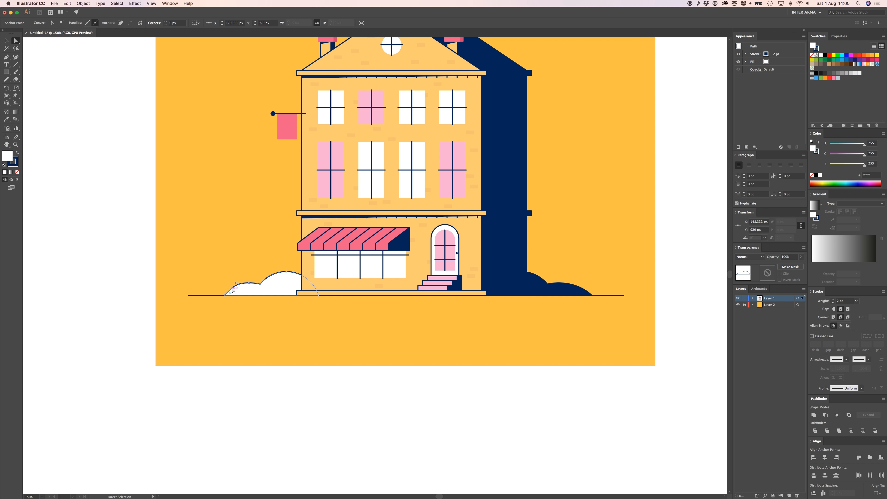
pyautogui.press('super+equal')
pyautogui.press('super+equal')
pyautogui.press('super+equal')
pyautogui.moveTo(406, 195); pyautogui.dragTo(385, 219)
pyautogui.click(419, 256)
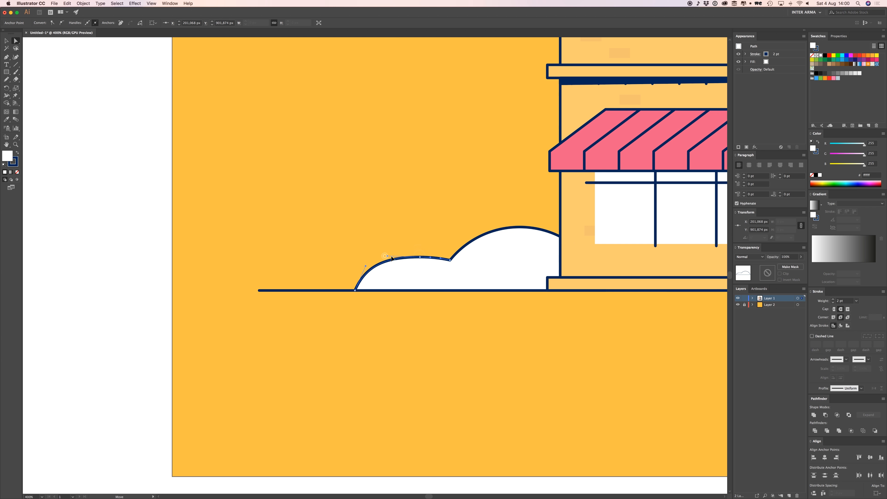
pyautogui.click(391, 238)
pyautogui.click(430, 259)
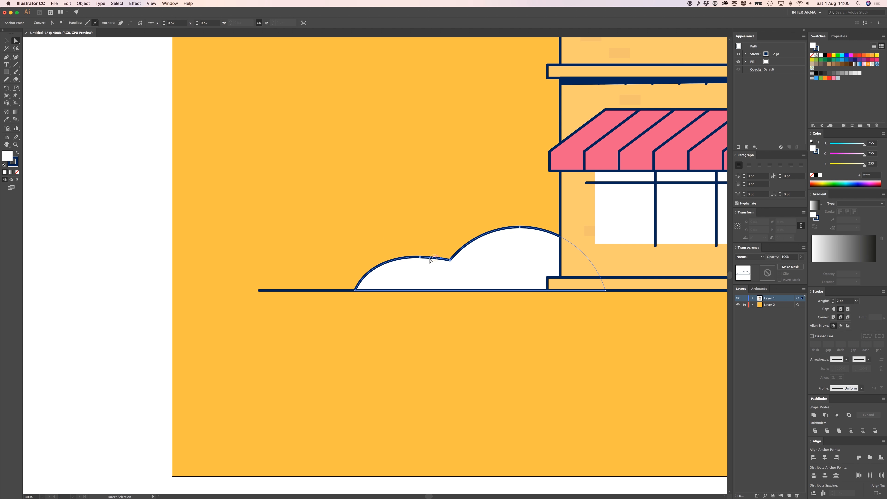
pyautogui.click(421, 258)
pyautogui.press('p')
pyautogui.click(421, 257)
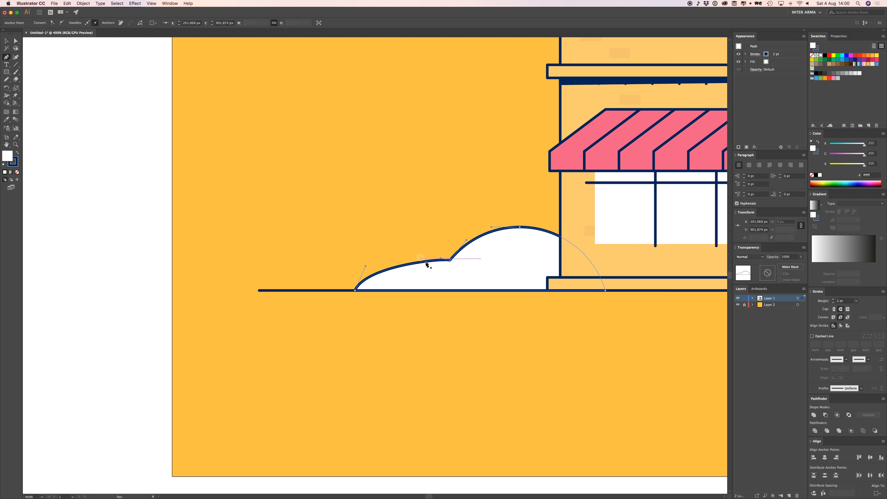
pyautogui.press('super+z')
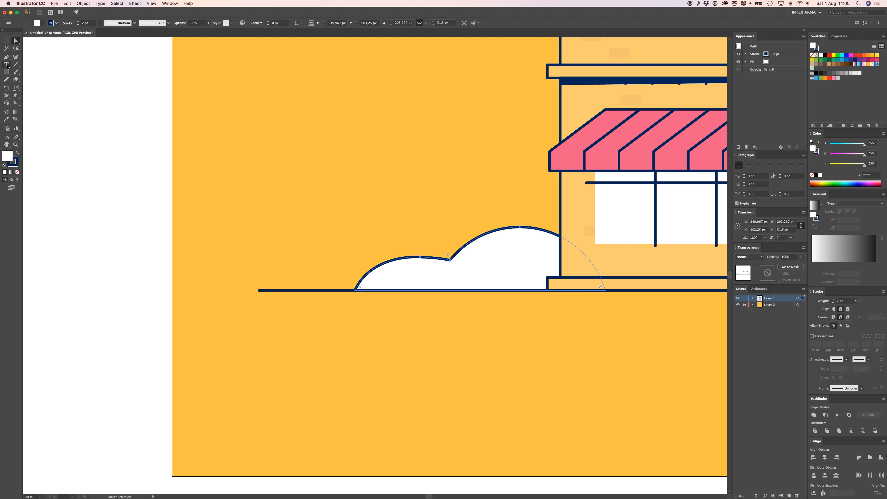
# Step: Delete the anchor point on top of the white bush's small bump and adjust the remaining handles to round the curve
pyautogui.click(7, 57)
pyautogui.click(421, 257)
pyautogui.press('a')
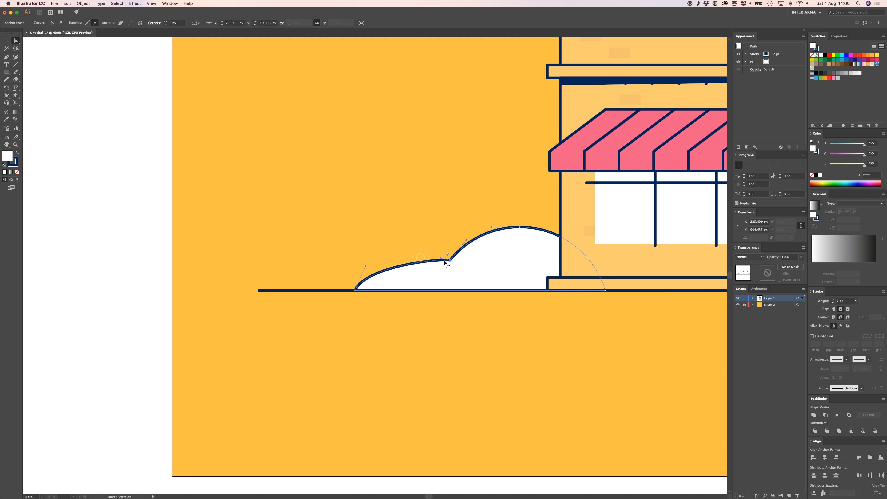
pyautogui.moveTo(435, 258); pyautogui.dragTo(413, 249)
pyautogui.moveTo(366, 266); pyautogui.dragTo(363, 258)
pyautogui.click(346, 232)
pyautogui.moveTo(368, 221); pyautogui.dragTo(264, 225)
# Step: Narrow the white bush and bring it in front of the house's corner beside the shop window
pyautogui.press('v')
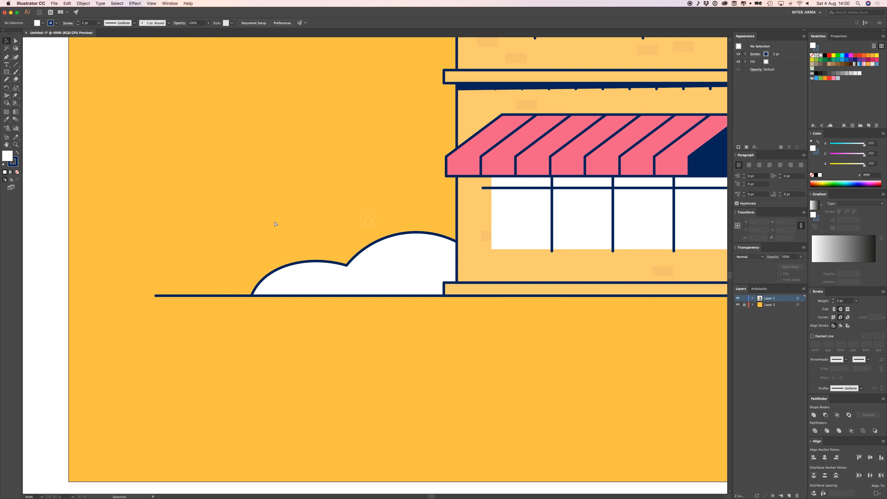
pyautogui.press('super+minus')
pyautogui.press('super+minus')
pyautogui.press('super+minus')
pyautogui.moveTo(359, 223); pyautogui.dragTo(342, 234)
pyautogui.click(373, 272)
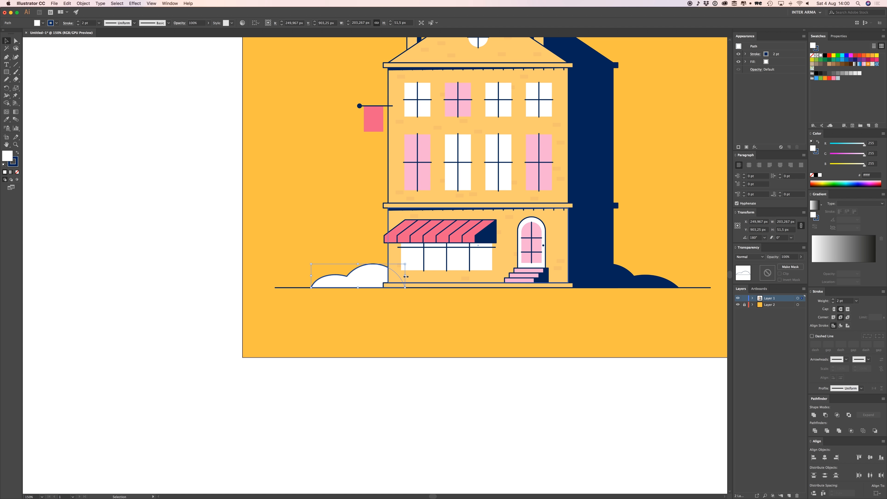
pyautogui.moveTo(406, 276); pyautogui.dragTo(397, 276)
pyautogui.click(325, 203)
pyautogui.moveTo(343, 200); pyautogui.dragTo(301, 238)
# Step: Draw a vertical navy trunk line about 163 px tall on the ground beyond the white bush and remove its fill
pyautogui.press('super+minus')
pyautogui.press('super+minus')
pyautogui.press('super+minus')
pyautogui.press('super+plus')
pyautogui.press('super+plus')
pyautogui.press('super+plus')
pyautogui.press('p')
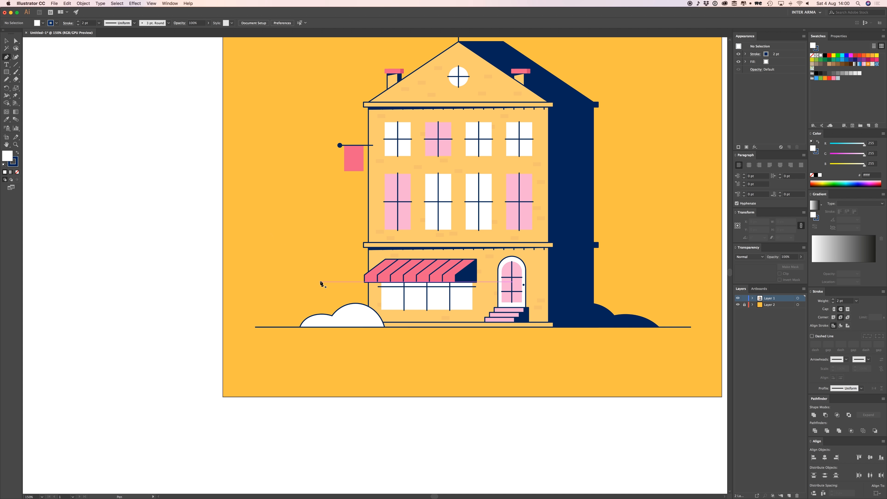
pyautogui.click(288, 327)
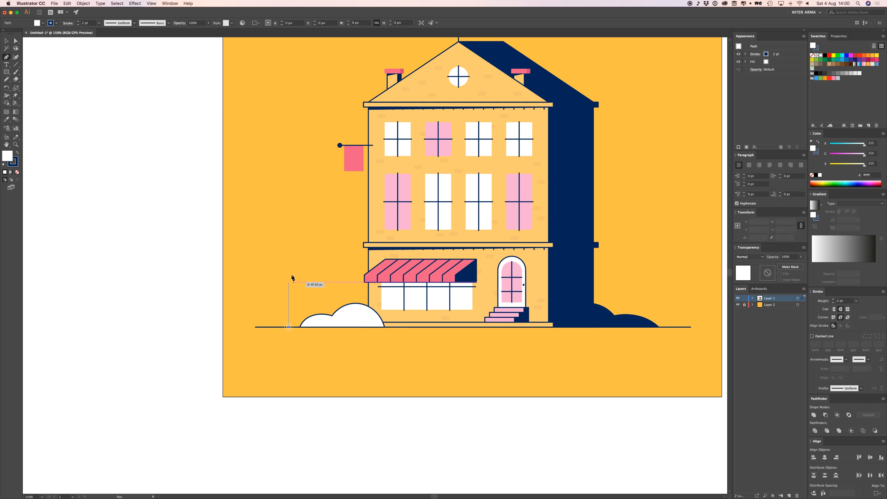
pyautogui.click(289, 255)
pyautogui.press('v')
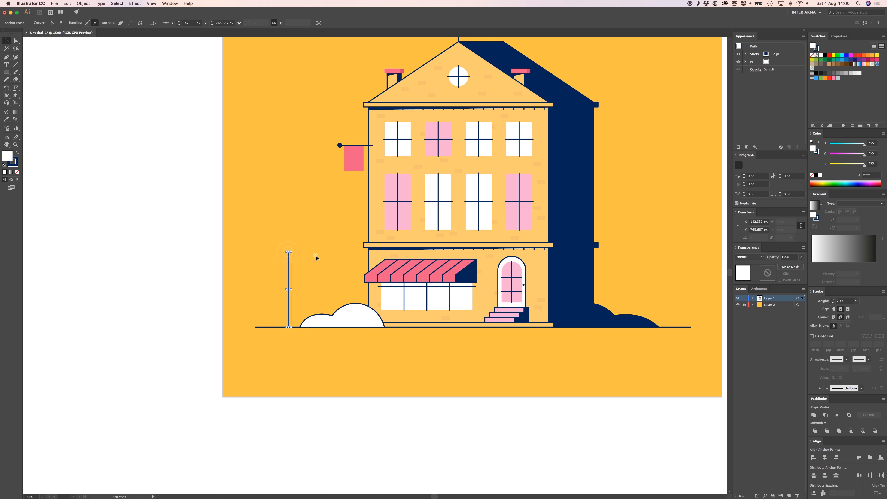
pyautogui.click(316, 256)
pyautogui.press('super+equal')
pyautogui.press('super+equal')
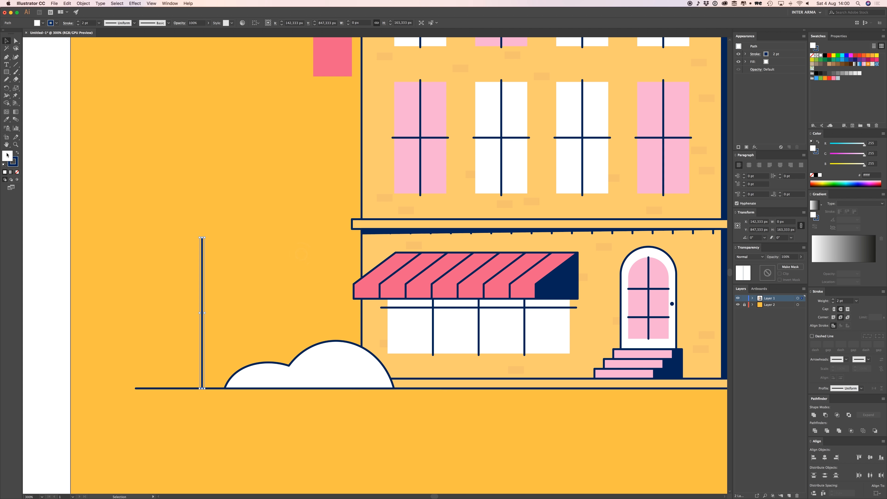
pyautogui.click(141, 225)
pyautogui.moveTo(142, 227); pyautogui.dragTo(219, 174)
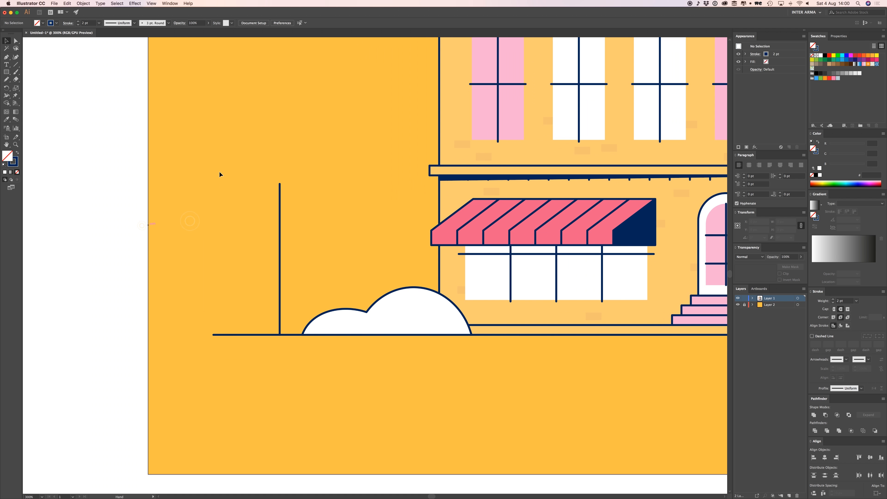
# Step: Draw one half of a tree crown as a curved, unfilled navy path from low on the trunk to a point above its tip
pyautogui.press('p')
pyautogui.click(280, 287)
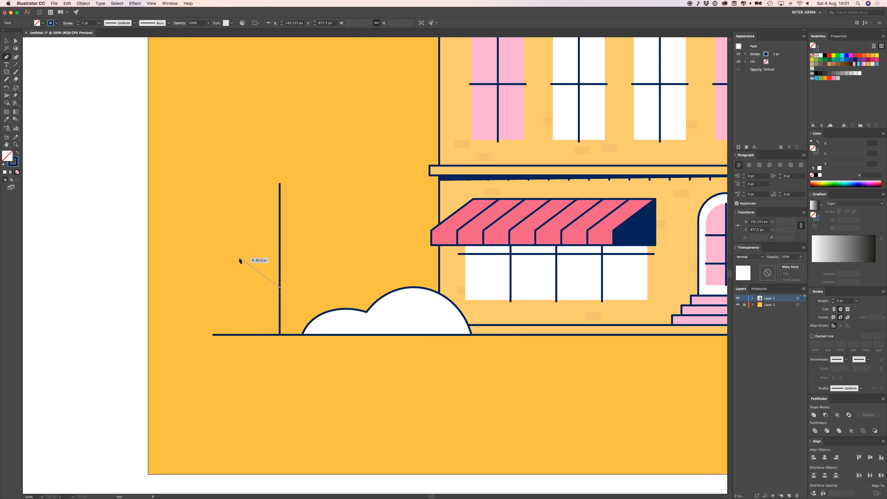
pyautogui.moveTo(242, 231); pyautogui.dragTo(249, 210)
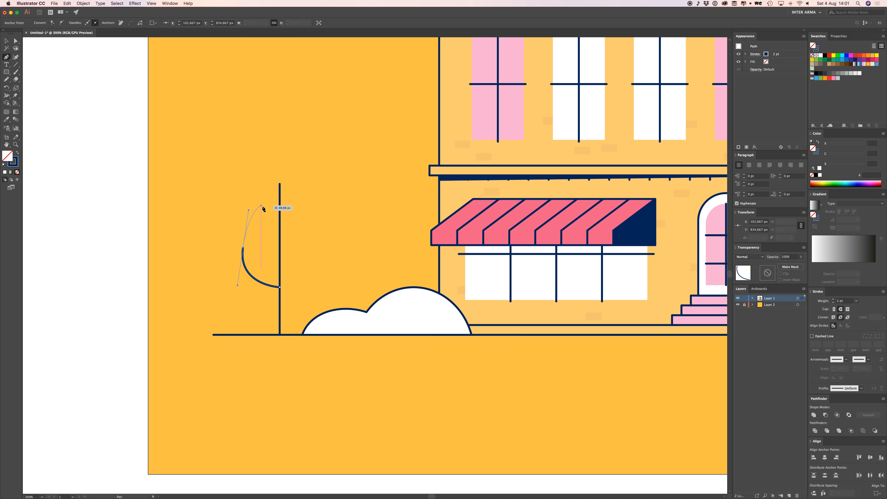
pyautogui.moveTo(263, 193); pyautogui.dragTo(263, 193)
pyautogui.press('super+z')
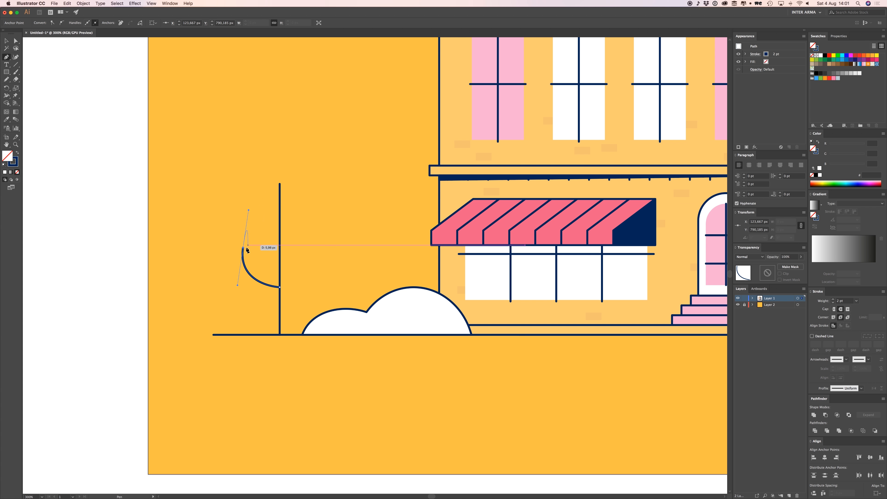
pyautogui.press('super+z')
pyautogui.moveTo(238, 247); pyautogui.dragTo(250, 204)
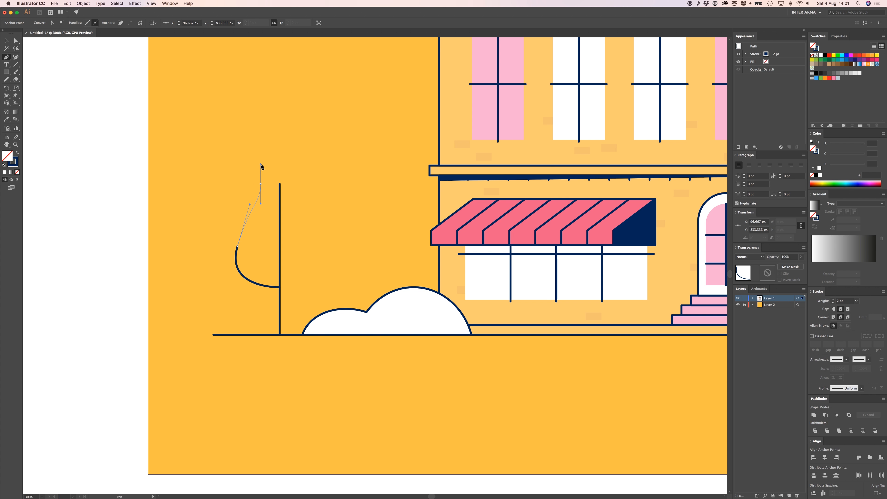
pyautogui.moveTo(262, 165); pyautogui.dragTo(301, 143)
# Step: Reshape the half crown with a fuller top and a pinched waist by adjusting its middle anchor and the neighbouring handles
pyautogui.press('a')
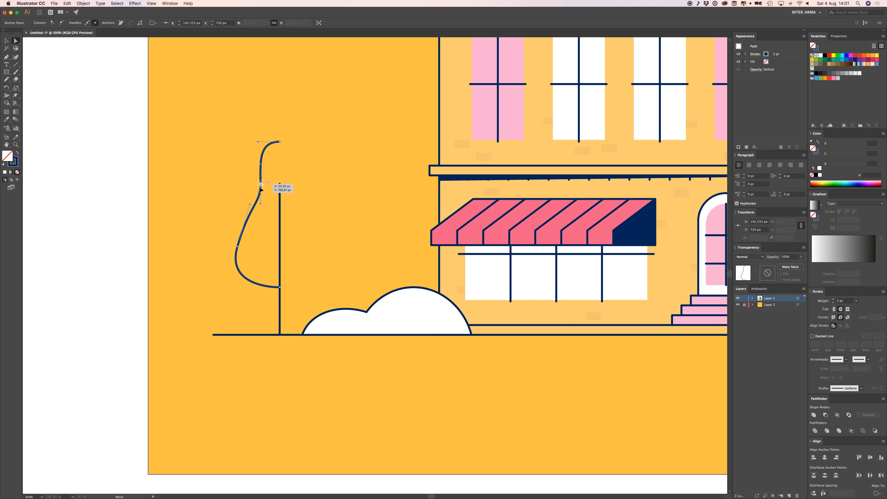
pyautogui.moveTo(261, 187)
pyautogui.mouseDown()
pyautogui.moveTo(258, 165)
pyautogui.moveTo(255, 174)
pyautogui.mouseUp()
pyautogui.moveTo(258, 141); pyautogui.dragTo(250, 141)
pyautogui.click(246, 123)
pyautogui.click(257, 195)
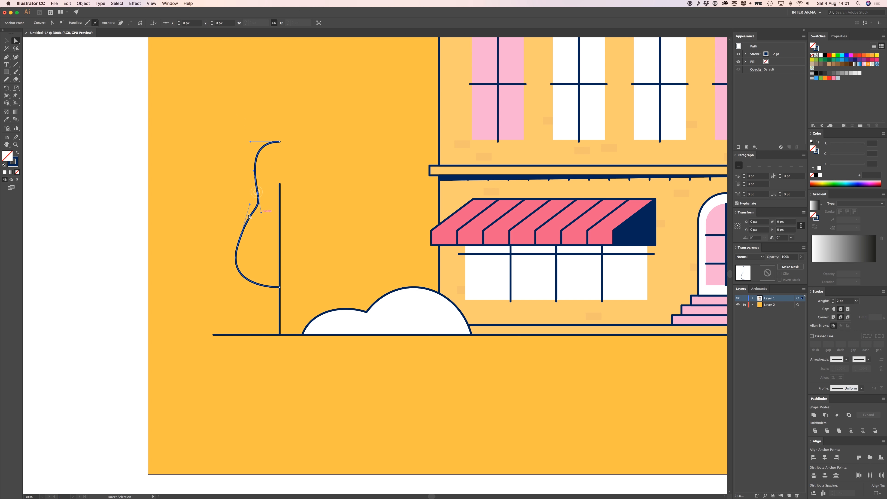
pyautogui.click(249, 204)
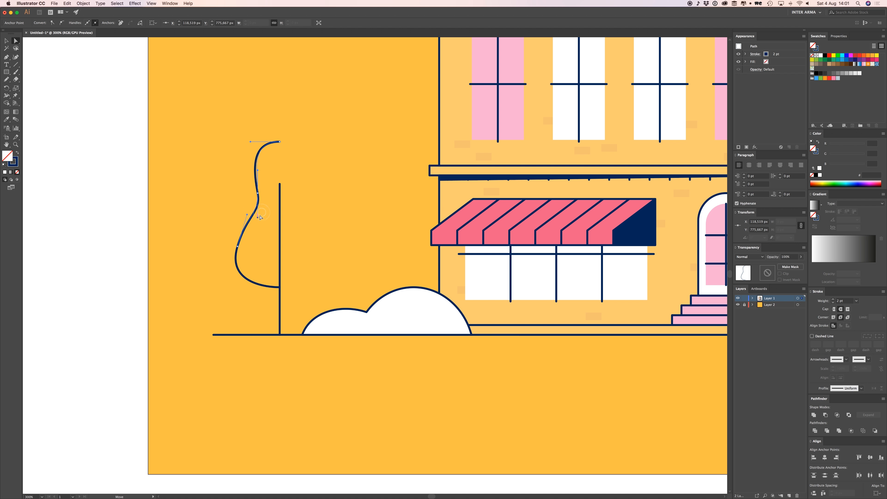
pyautogui.click(333, 177)
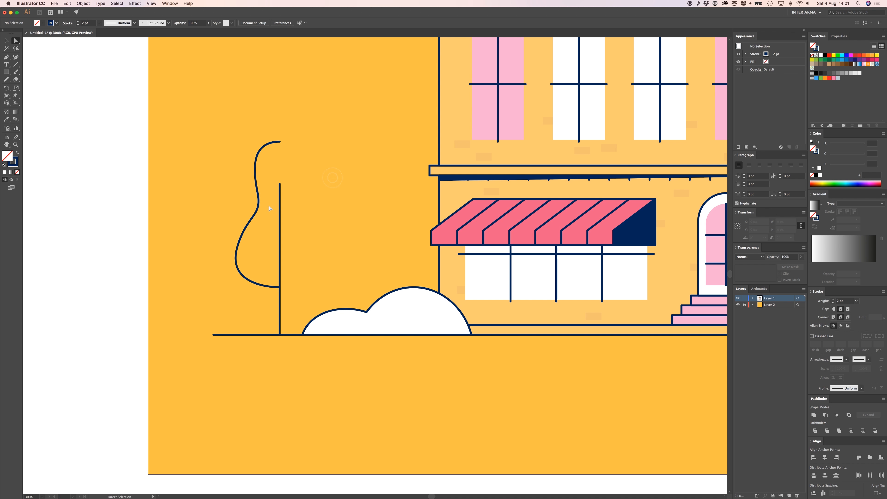
# Step: Shift the half crown's waist outward and shorten the lower curve's handle to smooth the slope beneath it
pyautogui.press('a')
pyautogui.click(258, 204)
pyautogui.moveTo(259, 195); pyautogui.dragTo(253, 195)
pyautogui.click(266, 210)
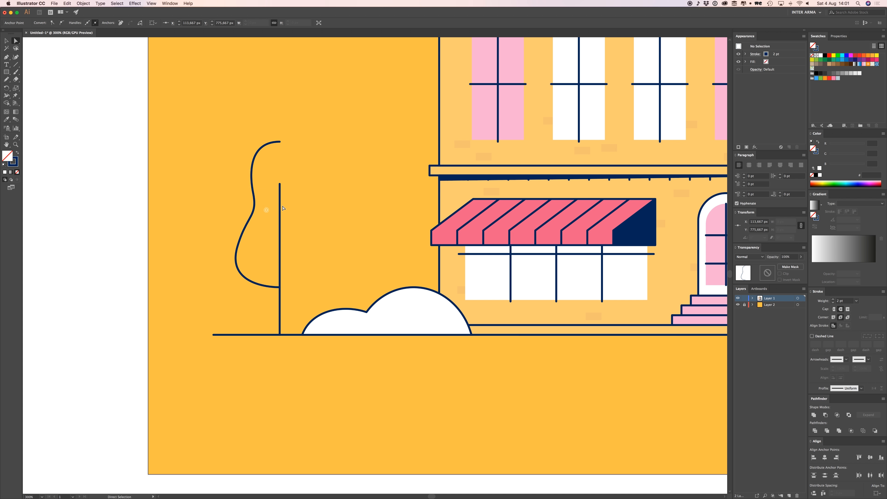
pyautogui.click(246, 227)
pyautogui.click(238, 247)
pyautogui.moveTo(247, 214); pyautogui.dragTo(244, 224)
pyautogui.click(268, 225)
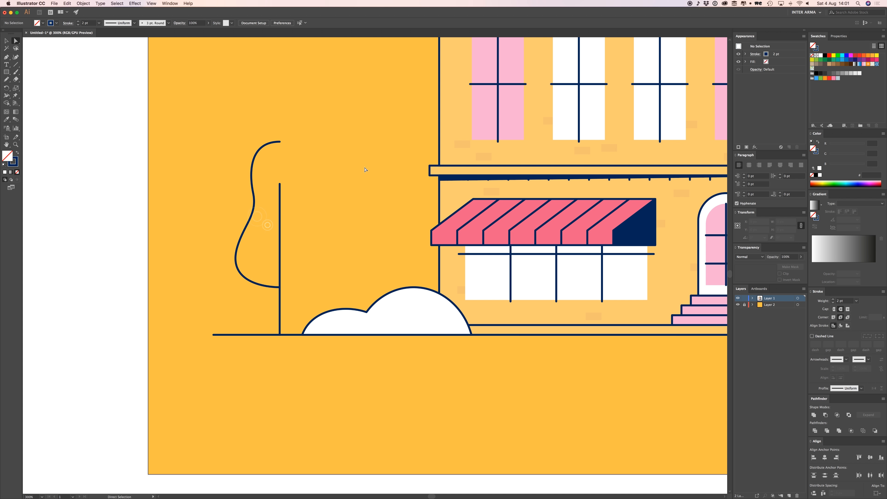
# Step: Duplicate the half crown, reflect the copy and align it with the original to close the crown around the trunk
pyautogui.moveTo(338, 172); pyautogui.dragTo(342, 188)
pyautogui.moveTo(255, 228); pyautogui.dragTo(313, 229)
pyautogui.rightClick(312, 229)
pyautogui.moveTo(349, 317)
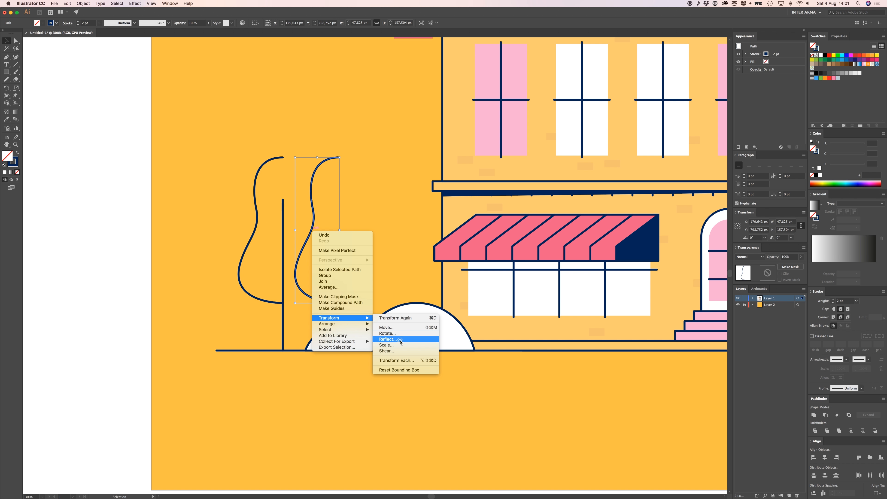
pyautogui.click(402, 339)
pyautogui.press('Return')
pyautogui.click(373, 296)
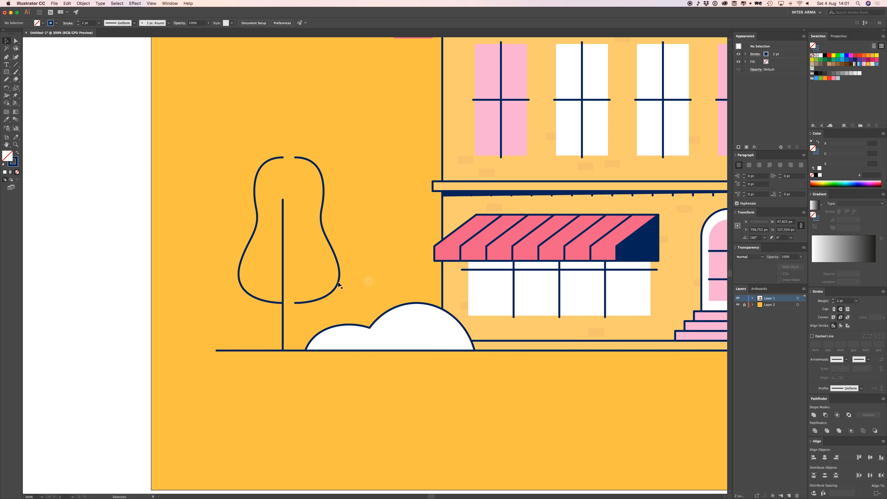
pyautogui.moveTo(338, 290); pyautogui.dragTo(325, 290)
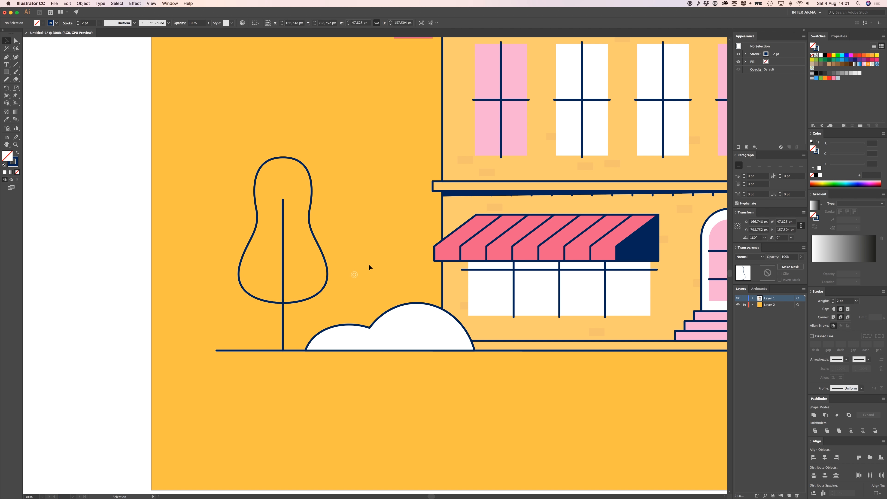
# Step: Check the tree against the whole artboard and delete the mirrored half of its crown
pyautogui.press('super+minus')
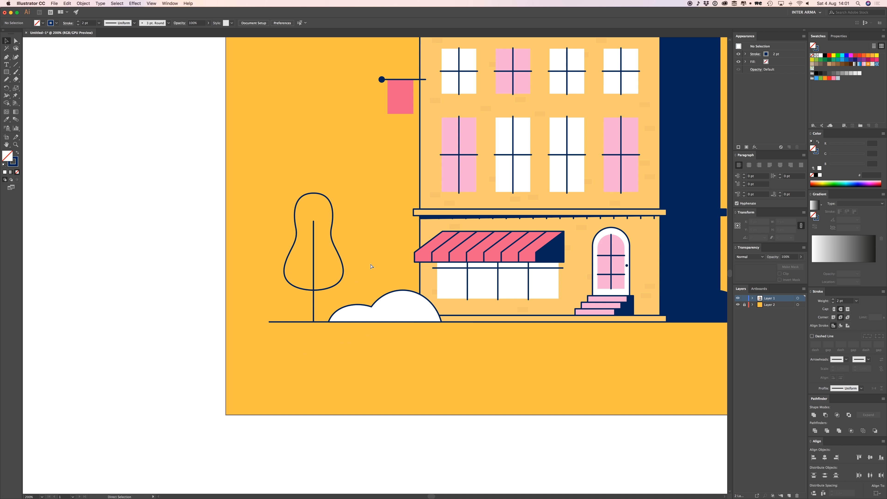
pyautogui.press('super+minus')
pyautogui.press('super+minus')
pyautogui.press('super+minus')
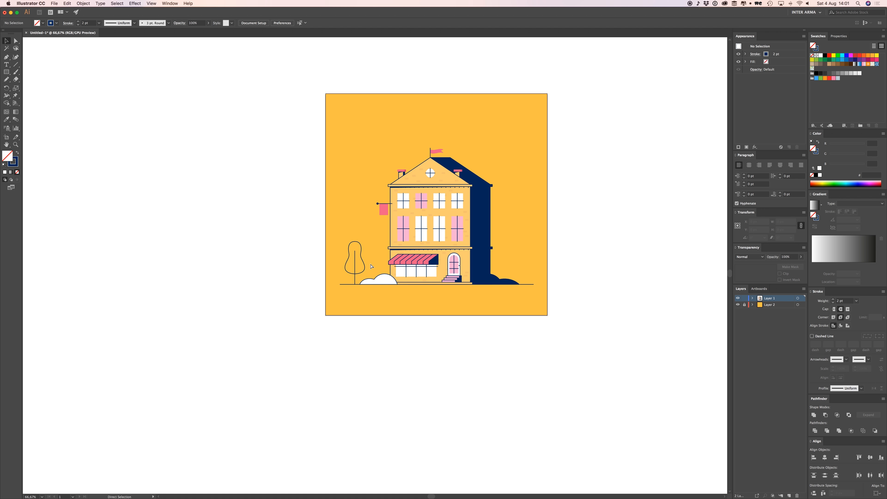
pyautogui.press('super+plus')
pyautogui.press('super+plus')
pyautogui.press('super+plus')
pyautogui.press('super+plus')
pyautogui.moveTo(339, 233); pyautogui.dragTo(349, 255)
pyautogui.moveTo(349, 256); pyautogui.dragTo(272, 265)
pyautogui.press('Delete')
# Step: Smooth the waist of the remaining half crown and lower its bottom anchor along the trunk, rounding the base curve
pyautogui.press('a')
pyautogui.click(274, 243)
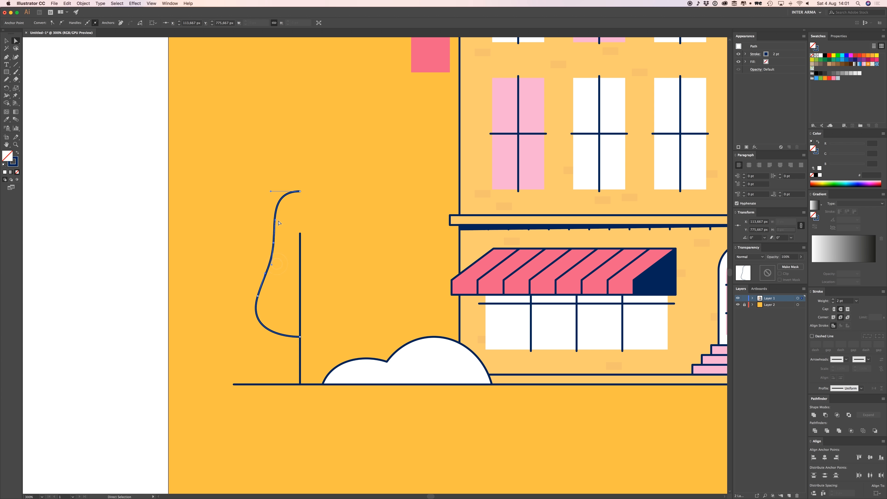
pyautogui.click(312, 227)
pyautogui.moveTo(290, 336); pyautogui.dragTo(300, 347)
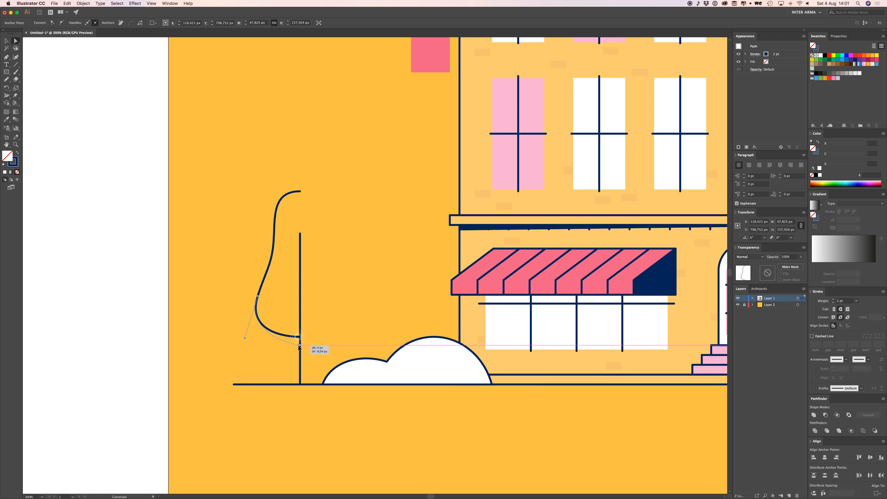
pyautogui.click(276, 298)
pyautogui.click(253, 304)
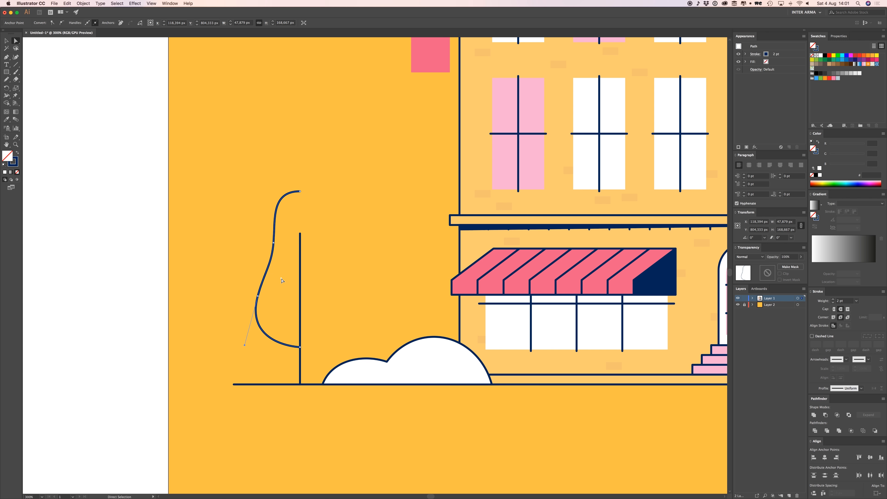
# Step: Duplicate the reshaped half crown beside the original and reflect the copy to form a symmetrical crown
pyautogui.press('v')
pyautogui.moveTo(264, 278); pyautogui.dragTo(308, 278)
pyautogui.rightClick(308, 277)
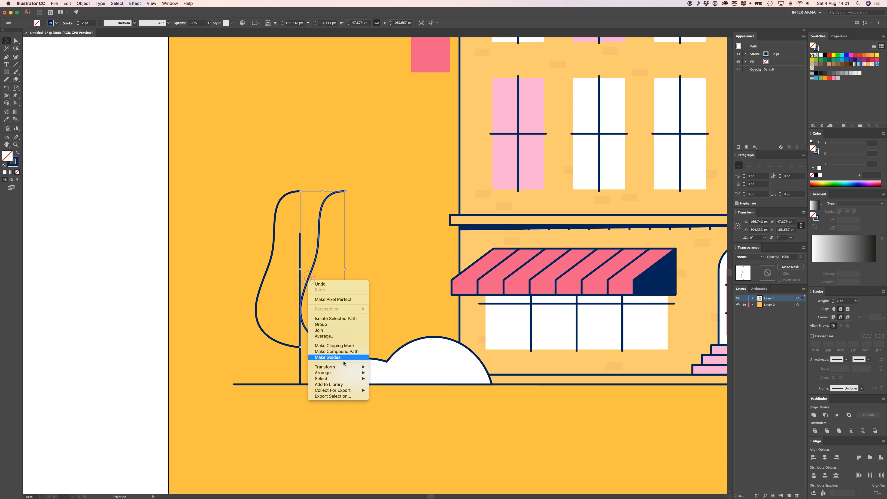
pyautogui.moveTo(345, 367)
pyautogui.click(387, 387)
pyautogui.press('Return')
pyautogui.click(370, 251)
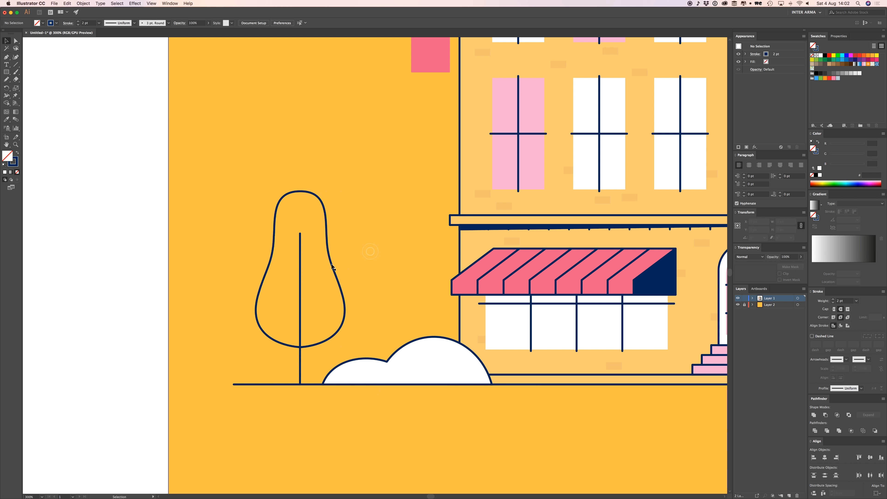
# Step: Join the two crown halves into a single path at their meeting anchor points
pyautogui.click(331, 264)
pyautogui.press('a')
pyautogui.moveTo(308, 173); pyautogui.dragTo(294, 199)
pyautogui.press('super+j')
pyautogui.press('a')
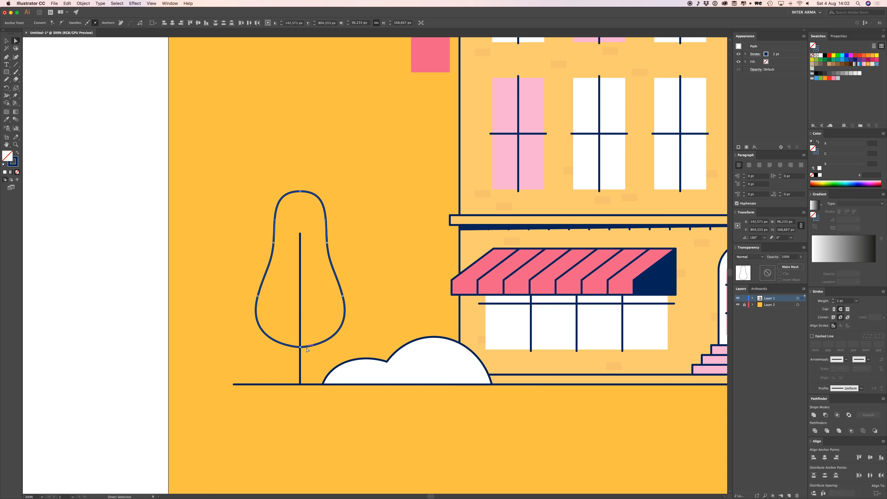
# Step: Move the joined crown up off the trunk to check it, and place it back over the trunk
pyautogui.moveTo(302, 350); pyautogui.dragTo(310, 206)
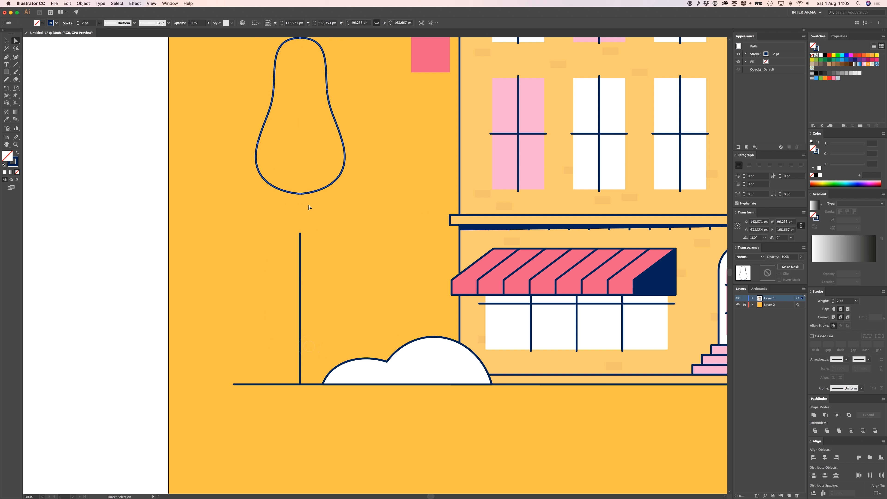
pyautogui.press('v')
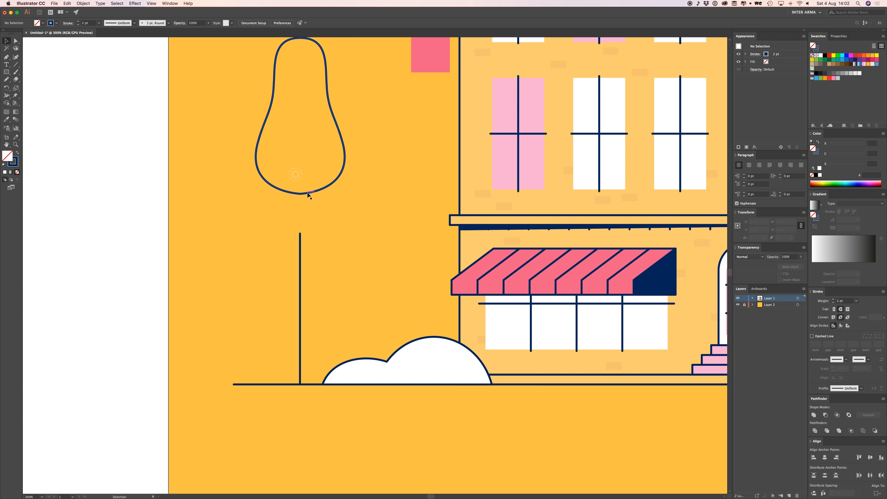
pyautogui.press('a')
pyautogui.click(314, 202)
pyautogui.moveTo(309, 193); pyautogui.dragTo(314, 377)
pyautogui.hotkey('ctrl', 'z')
pyautogui.press('v')
pyautogui.moveTo(307, 193); pyautogui.dragTo(307, 350)
# Step: Apply the white bush's fill and navy stroke to the tree crown and check it against the whole artboard
pyautogui.press('i')
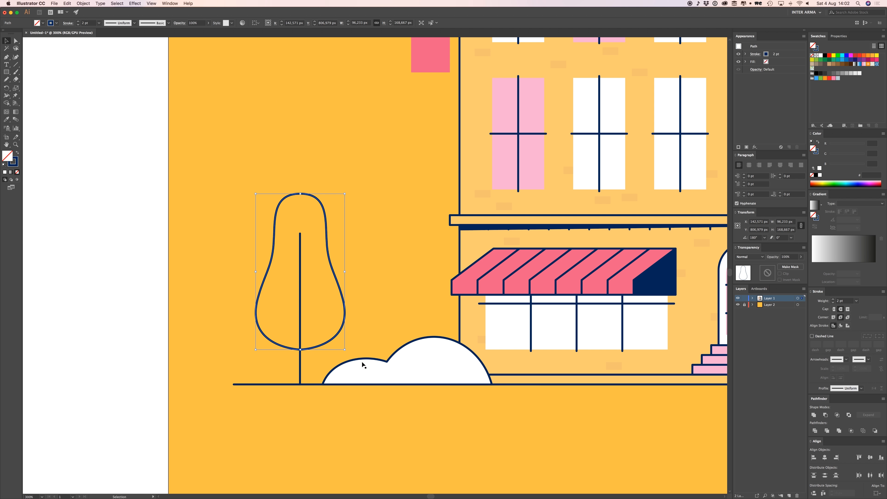
pyautogui.click(421, 369)
pyautogui.press('v')
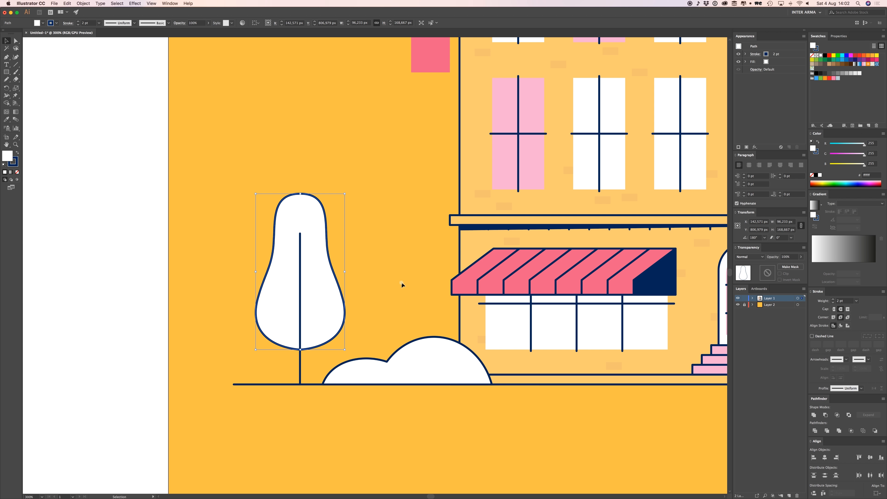
pyautogui.click(401, 282)
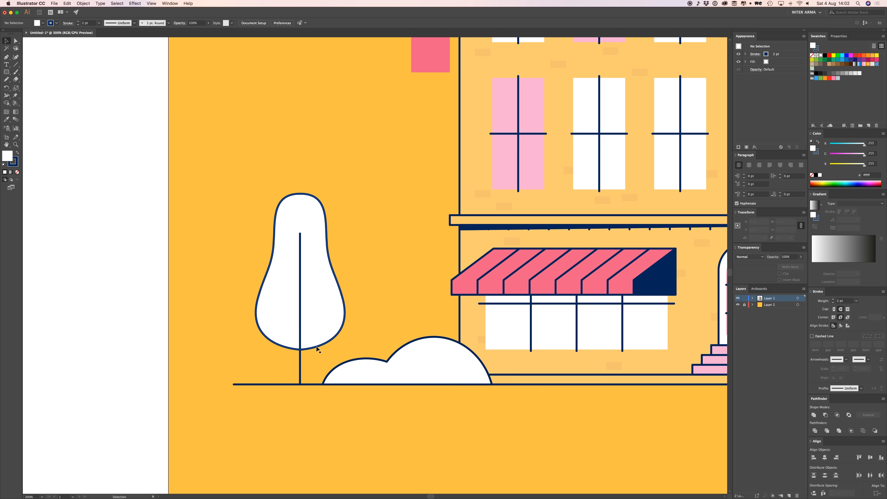
pyautogui.press('super+minus')
pyautogui.press('super+minus')
pyautogui.press('super+minus')
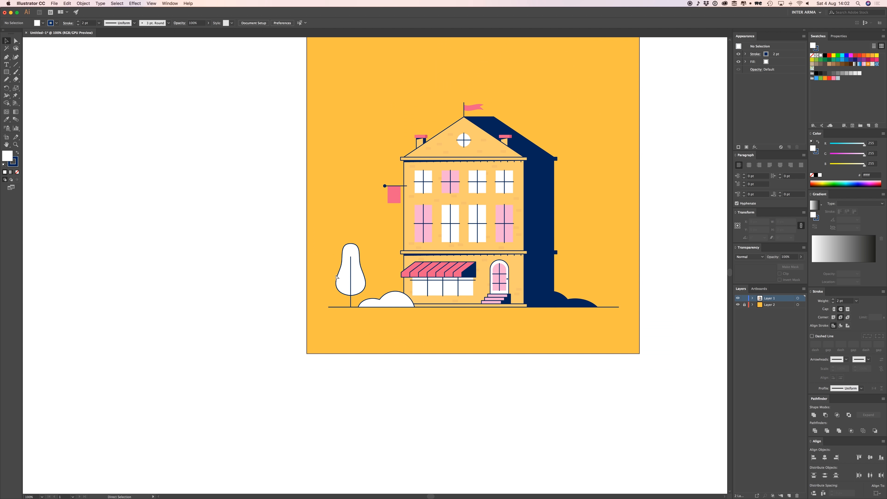
pyautogui.press('super+plus')
pyautogui.press('super+plus')
pyautogui.press('super+plus')
pyautogui.press('super+plus')
pyautogui.press('p')
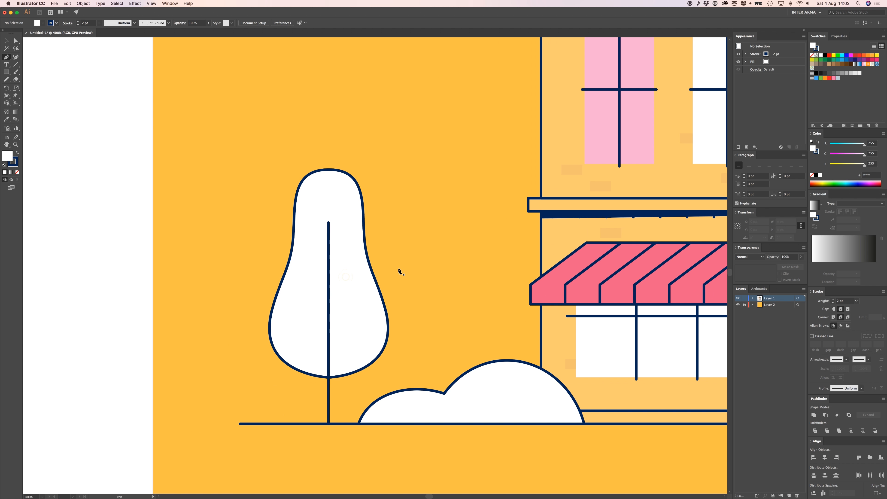
pyautogui.click(329, 342)
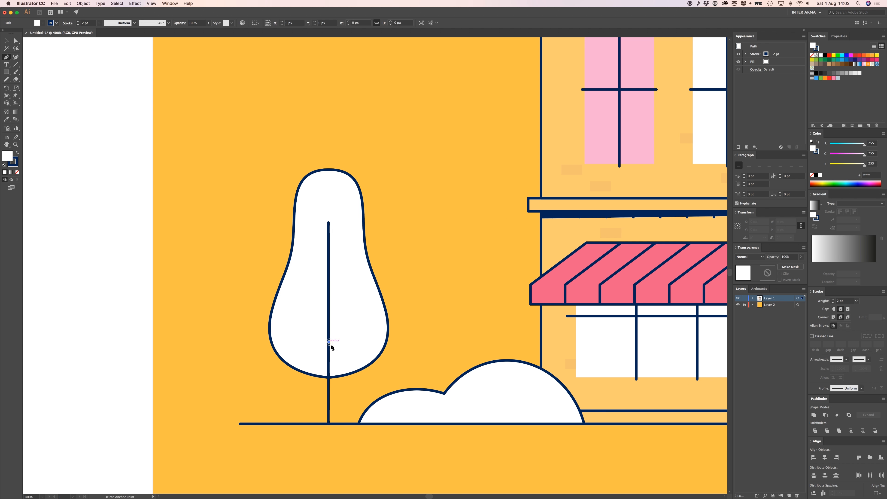
pyautogui.press('super+plus')
pyautogui.press('super+z')
# Step: Draw an unfilled navy branch rising at 45 degrees from low on the trunk inside the crown, towards the house
pyautogui.press('space')
pyautogui.moveTo(383, 264); pyautogui.dragTo(353, 310)
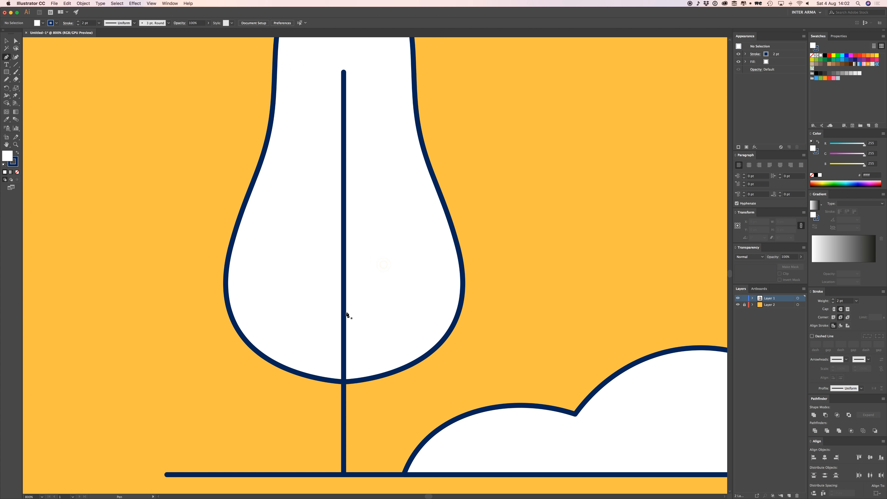
pyautogui.click(17, 172)
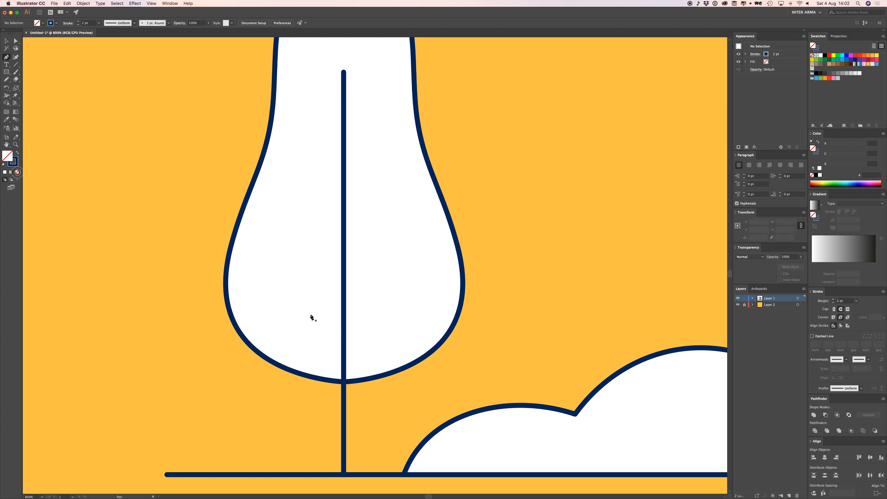
pyautogui.click(344, 327)
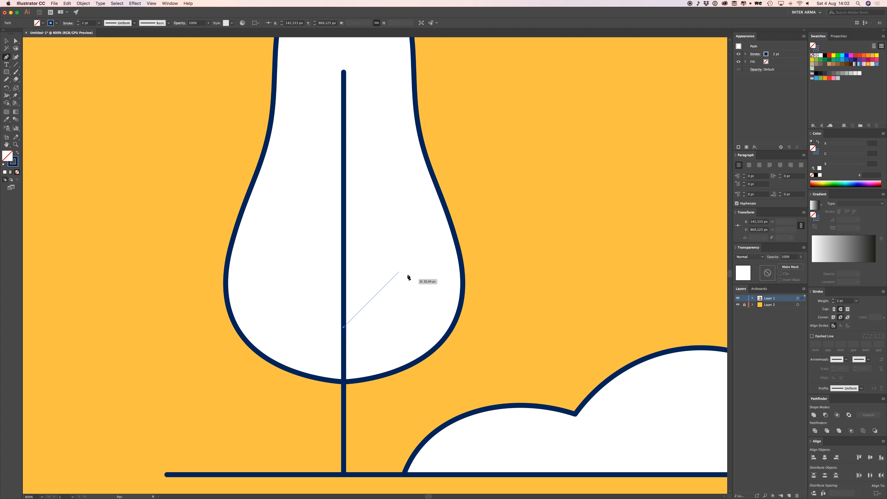
pyautogui.click(405, 266)
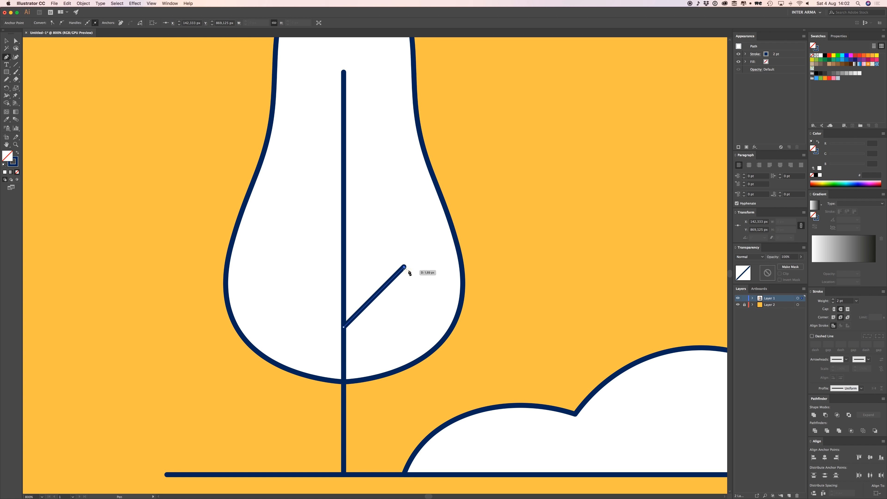
pyautogui.keyDown('super'); pyautogui.click(525, 260); pyautogui.keyUp('super')
# Step: Draw a shorter parallel branch from the trunk just above the long diagonal branch
pyautogui.press('super+equal')
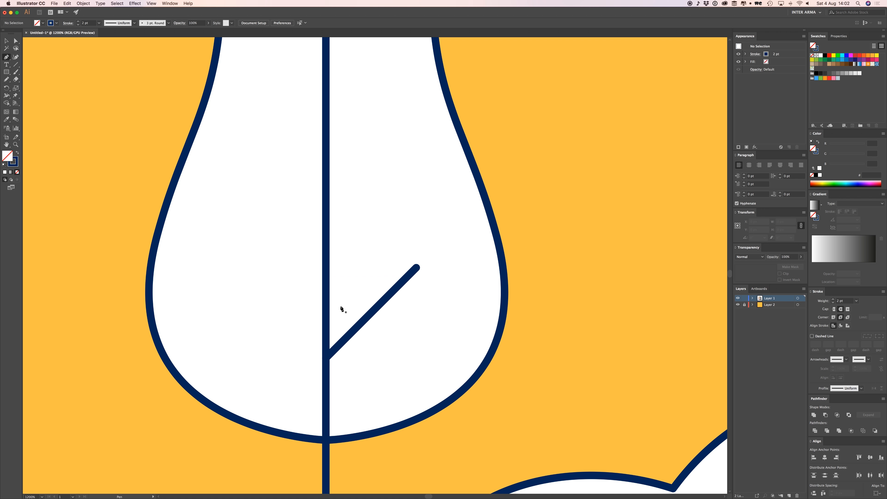
pyautogui.click(326, 324)
pyautogui.click(355, 295)
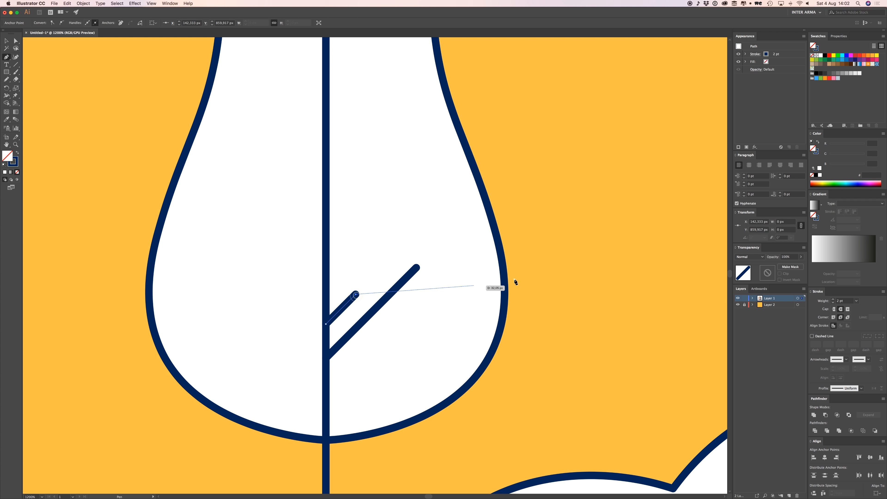
pyautogui.press('v')
pyautogui.click(514, 280)
# Step: Draw a diagonal branch rising from the middle of the trunk on the side facing away from the house
pyautogui.scroll(2, 437, 282)
pyautogui.press('p')
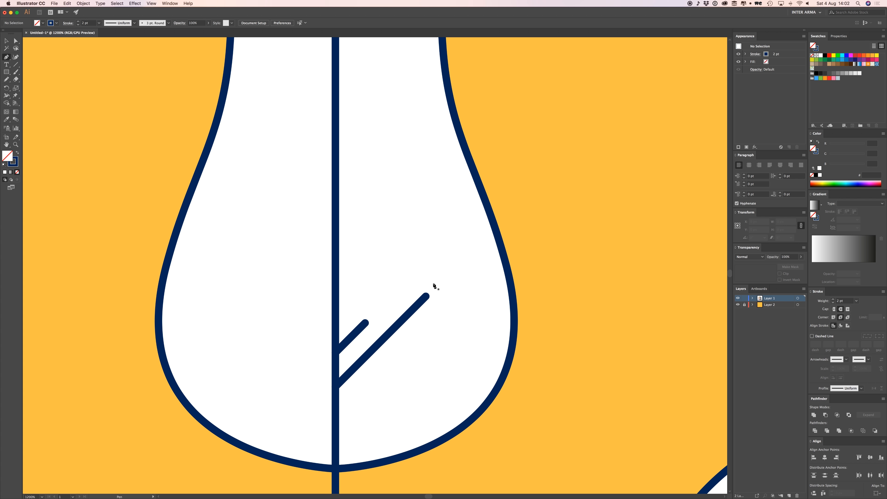
pyautogui.scroll(2, 343, 305)
pyautogui.click(342, 282)
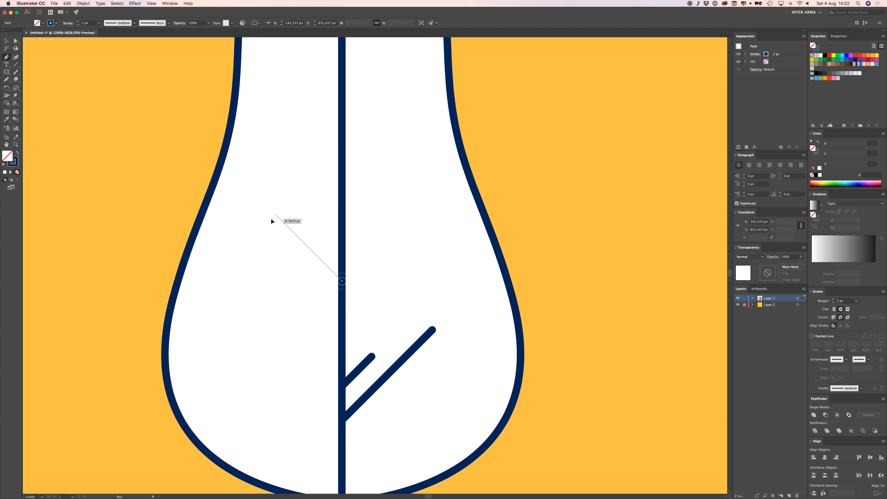
pyautogui.click(275, 215)
pyautogui.scroll(5, 559, 236)
pyautogui.press('v')
pyautogui.click(559, 236)
# Step: Draw a short diagonal branch near the tip of the trunk on the side facing the house
pyautogui.press('p')
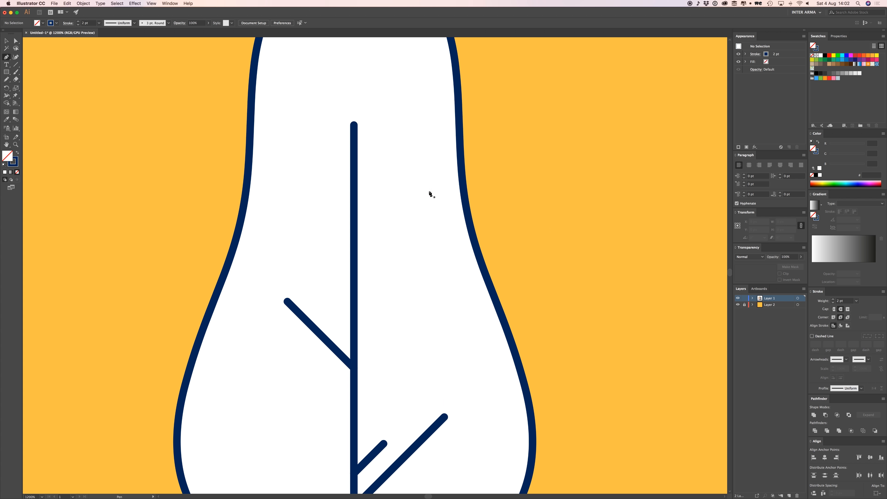
pyautogui.click(354, 171)
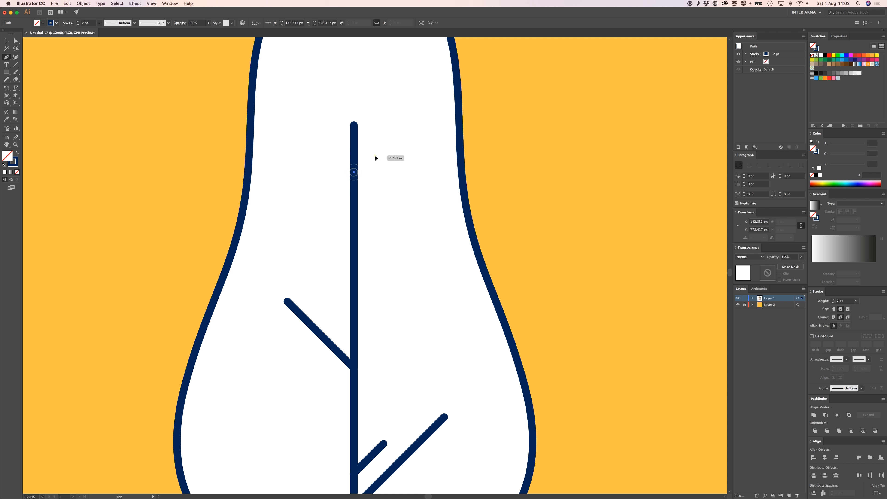
pyautogui.click(373, 154)
pyautogui.press('v')
pyautogui.click(507, 149)
pyautogui.press('super+minus')
pyautogui.press('super+minus')
pyautogui.press('super+minus')
pyautogui.press('super+minus')
pyautogui.press('super+minus')
pyautogui.press('super+minus')
pyautogui.press('super+minus')
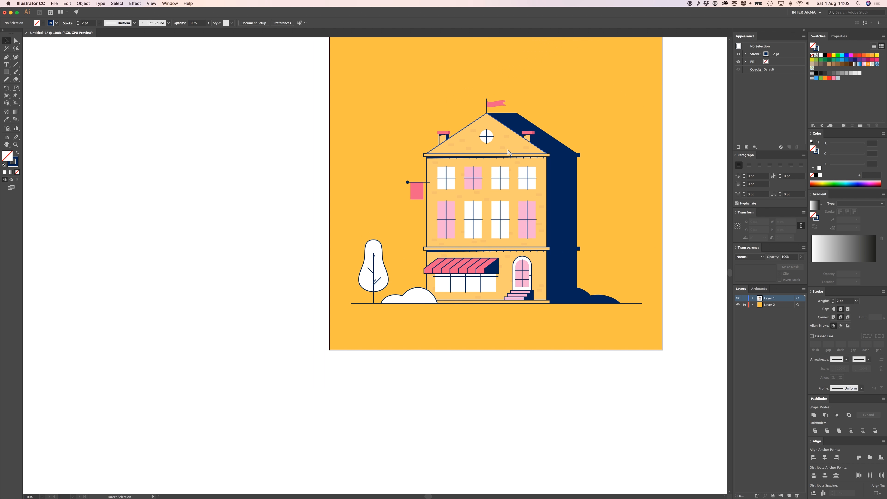
# Step: Group the tree's crown, trunk and branches into one object
pyautogui.press('super+plus')
pyautogui.scroll(2, 389, 149)
pyautogui.moveTo(383, 328); pyautogui.dragTo(259, 286)
pyautogui.press('super+g')
pyautogui.click(426, 295)
# Step: Shift the white bush and the tree closer to the house so that the bush overlaps the foot of the trunk
pyautogui.click(323, 305)
pyautogui.click(266, 229)
pyautogui.moveTo(274, 338); pyautogui.dragTo(290, 335)
pyautogui.moveTo(240, 308); pyautogui.dragTo(254, 308)
pyautogui.click(200, 283)
pyautogui.moveTo(244, 275); pyautogui.dragTo(172, 288)
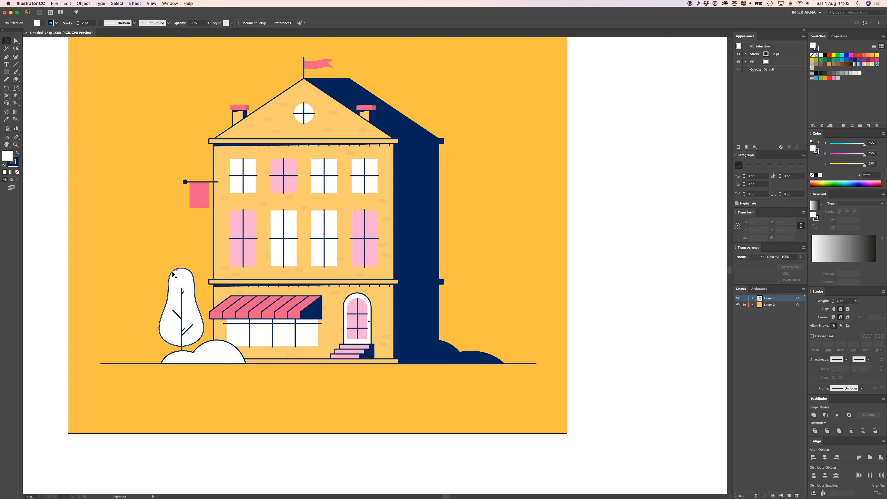
pyautogui.press('super+minus')
pyautogui.press('super+minus')
pyautogui.press('super+minus')
pyautogui.press('super+plus')
pyautogui.press('super+plus')
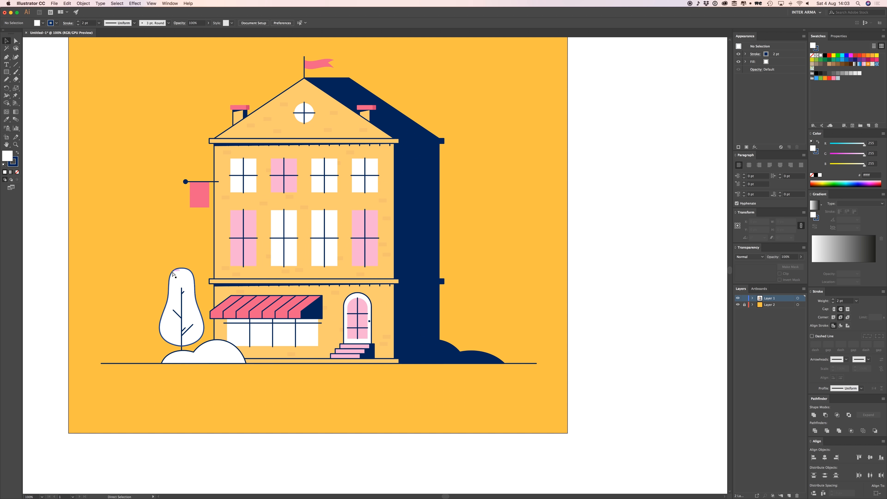
# Step: Move the tree to the shadow side of the house and enlarge it proportionally beside the navy shadow
pyautogui.moveTo(182, 307); pyautogui.dragTo(449, 315)
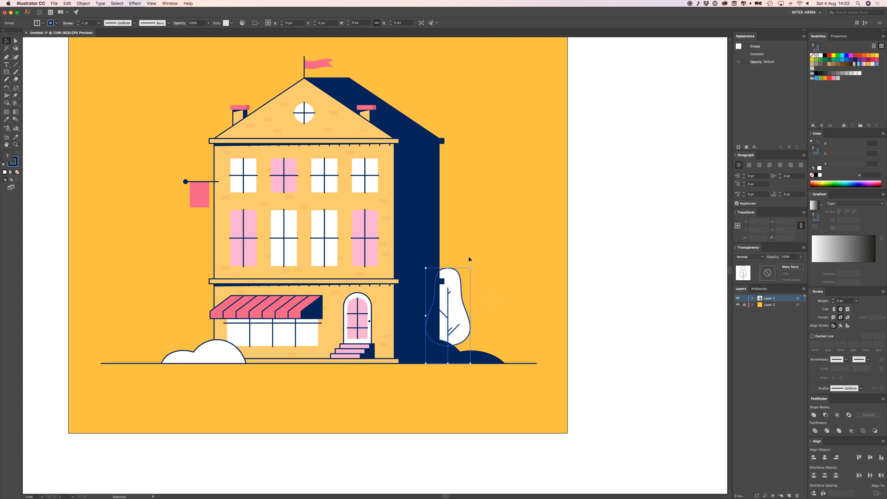
pyautogui.moveTo(473, 270); pyautogui.dragTo(480, 256)
pyautogui.click(497, 284)
pyautogui.moveTo(469, 307); pyautogui.dragTo(478, 303)
pyautogui.click(512, 291)
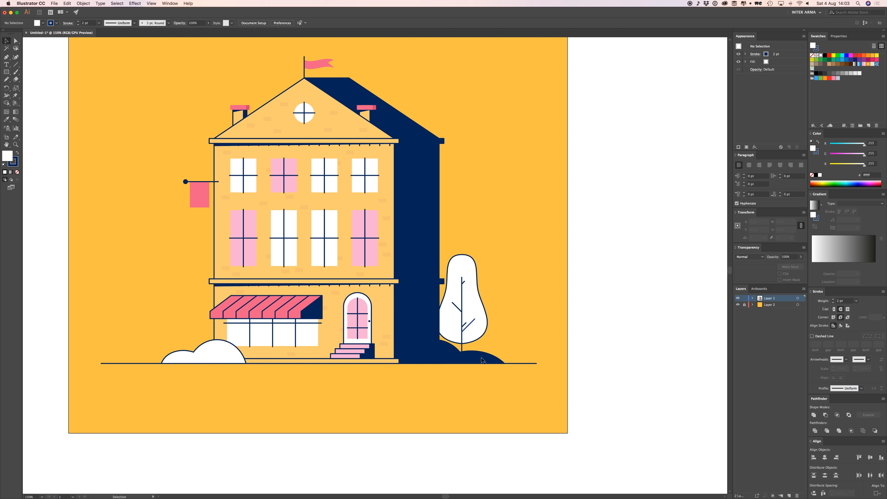
# Step: Shift the navy bush shadow slightly towards the house
pyautogui.click(505, 357)
pyautogui.press('a')
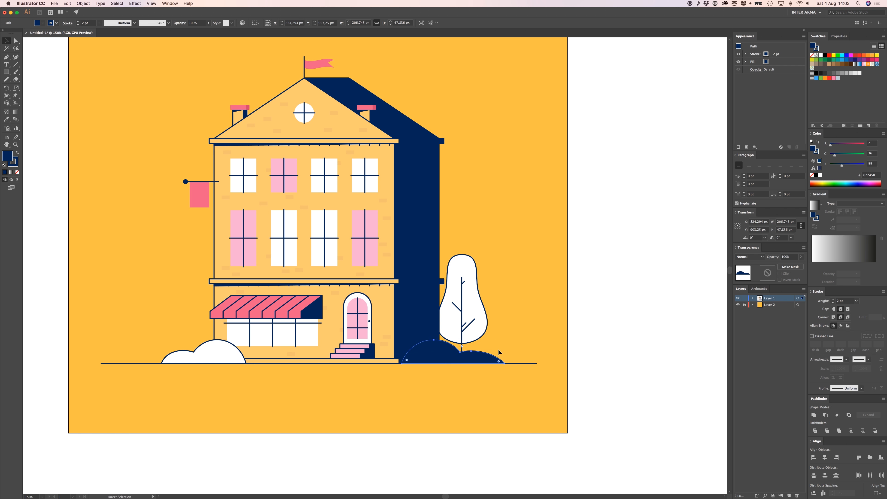
pyautogui.moveTo(505, 352); pyautogui.dragTo(498, 352)
# Step: Enlarge the tree to about 123 × 264 px and reposition it partly behind the house's shadow
pyautogui.moveTo(468, 325); pyautogui.dragTo(466, 326)
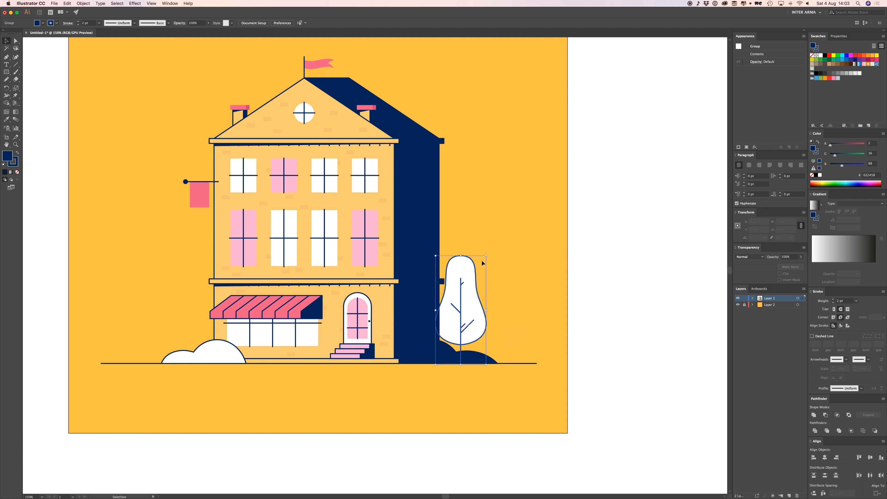
pyautogui.moveTo(490, 258); pyautogui.dragTo(495, 244)
pyautogui.moveTo(473, 302); pyautogui.dragTo(466, 299)
pyautogui.click(521, 293)
pyautogui.click(449, 309)
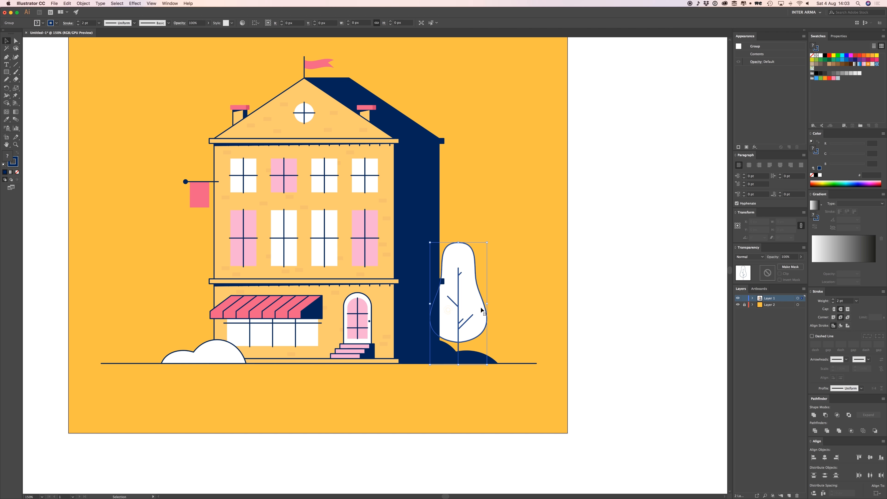
# Step: Nudge the tree upwards so its trunk stands in the navy bush shadow, and 4 px towards the house
pyautogui.press('Up')
pyautogui.press('Up')
pyautogui.press('Up')
pyautogui.press('Up')
pyautogui.press('Up')
pyautogui.press('Up')
pyautogui.press('Up')
pyautogui.press('Up')
pyautogui.press('Up')
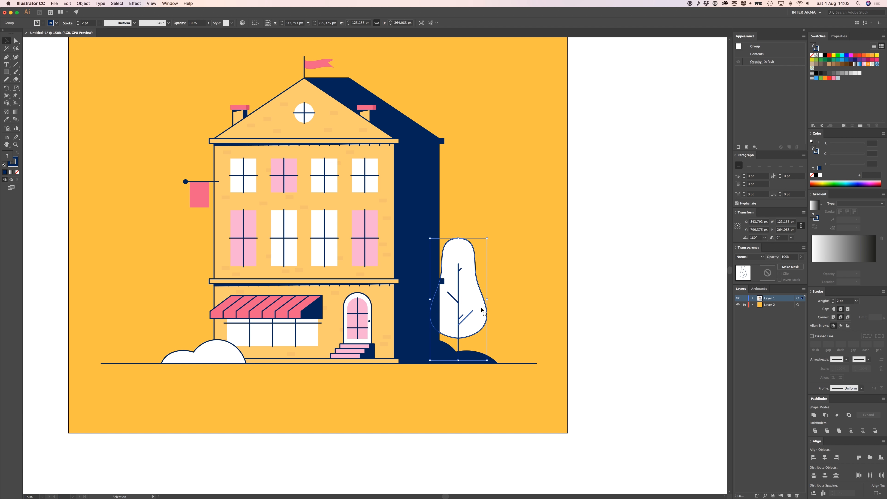
pyautogui.press('Left')
pyautogui.press('Left')
pyautogui.press('Left')
pyautogui.press('Left')
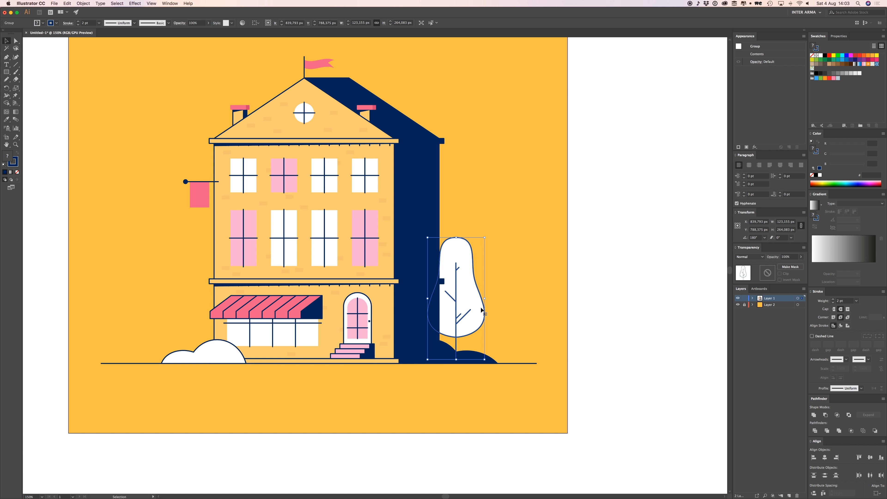
pyautogui.click(506, 304)
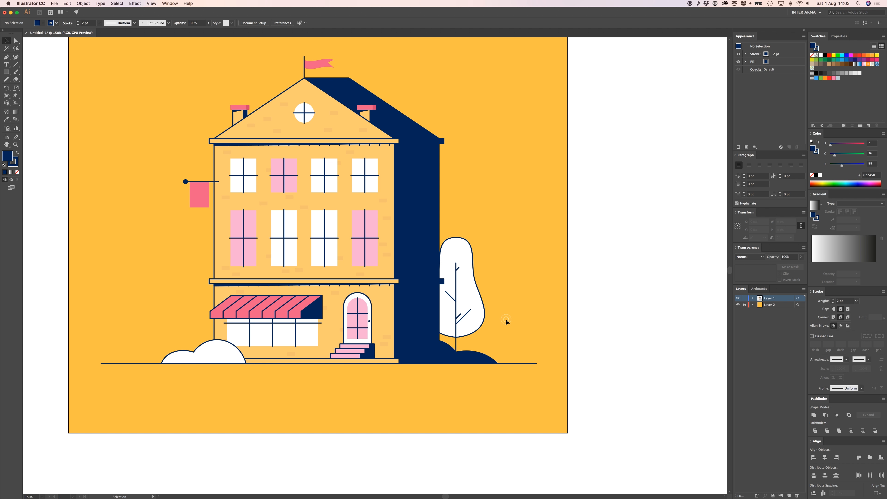
# Step: Draw a vertical navy lamp post about 112 px high from the ground line, just outside the white bush
pyautogui.press('super+minus')
pyautogui.press('super+minus')
pyautogui.press('super+minus')
pyautogui.press('super+plus')
pyautogui.press('super+plus')
pyautogui.press('super+plus')
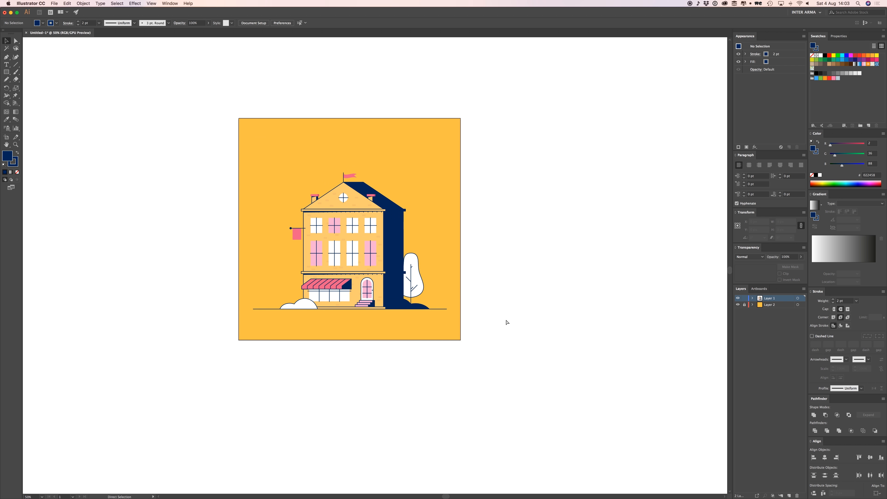
pyautogui.moveTo(249, 326); pyautogui.dragTo(392, 325)
pyautogui.moveTo(300, 323); pyautogui.dragTo(296, 309)
pyautogui.press('super+plus')
pyautogui.press('super+plus')
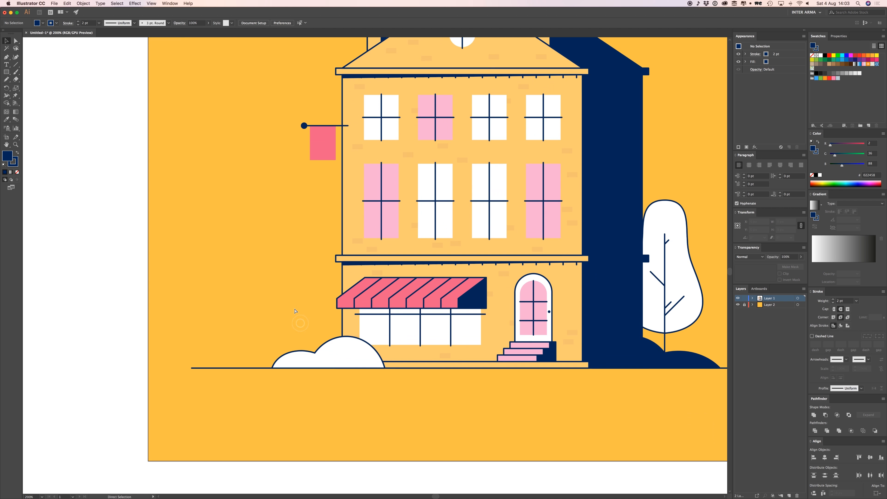
pyautogui.press('p')
pyautogui.moveTo(236, 307); pyautogui.dragTo(342, 276)
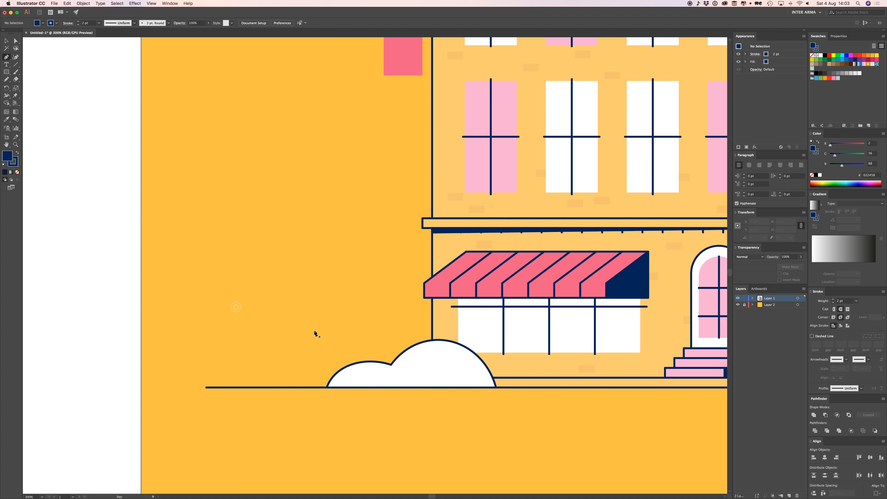
pyautogui.click(308, 387)
pyautogui.click(307, 283)
pyautogui.keyDown('super'); pyautogui.click(326, 273); pyautogui.keyUp('super')
# Step: Draw a navy lantern rectangle about 21 × 24 px centred over the upper end of the lamp post
pyautogui.press('super+plus')
pyautogui.press('super+plus')
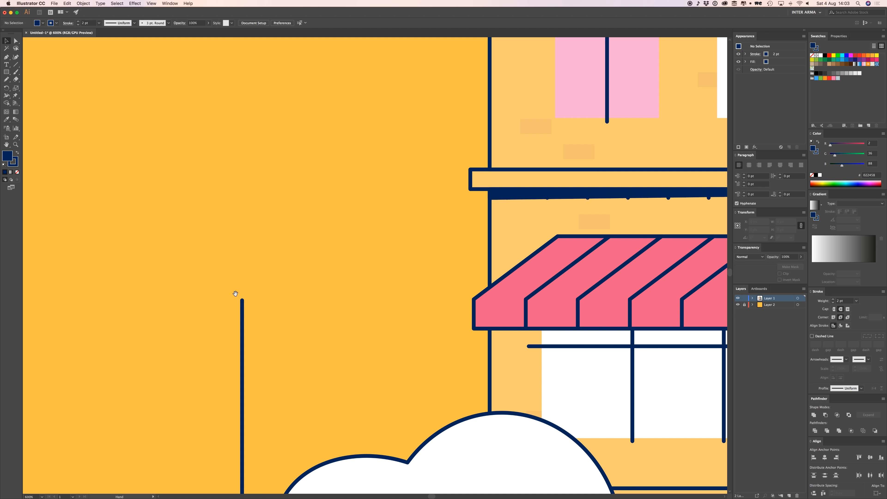
pyautogui.moveTo(235, 293); pyautogui.dragTo(339, 241)
pyautogui.press('super+plus')
pyautogui.press('m')
pyautogui.press('a')
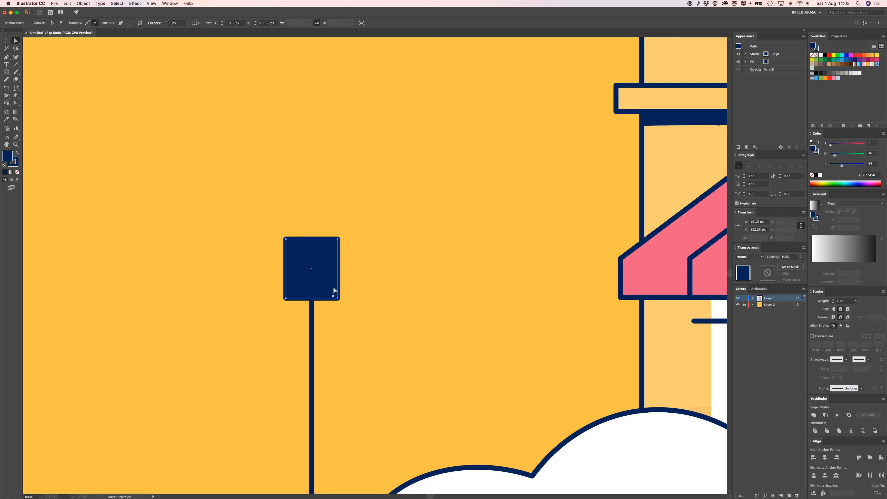
# Step: Taper the lantern by moving each of its two lower corner points 5 px inwards
pyautogui.press('Left')
pyautogui.press('Left')
pyautogui.press('Left')
pyautogui.press('Left')
pyautogui.press('Left')
pyautogui.press('Left')
pyautogui.press('Left')
pyautogui.press('Left')
pyautogui.press('Left')
pyautogui.hotkey('ctrl', 'z')
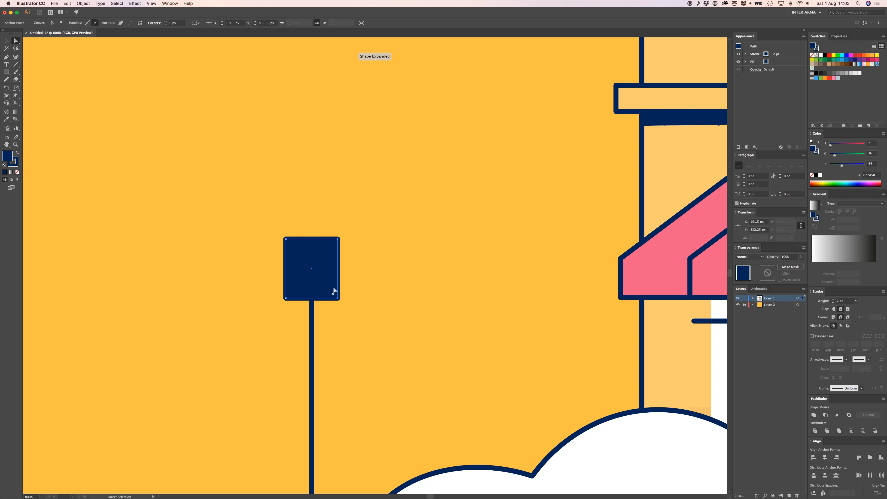
pyautogui.click(285, 300)
pyautogui.press('Right')
pyautogui.press('Right')
pyautogui.press('Right')
pyautogui.press('Right')
pyautogui.press('Right')
pyautogui.press('Right')
pyautogui.press('Right')
# Step: Apply the white bush's fill and navy stroke to the lantern
pyautogui.press('i')
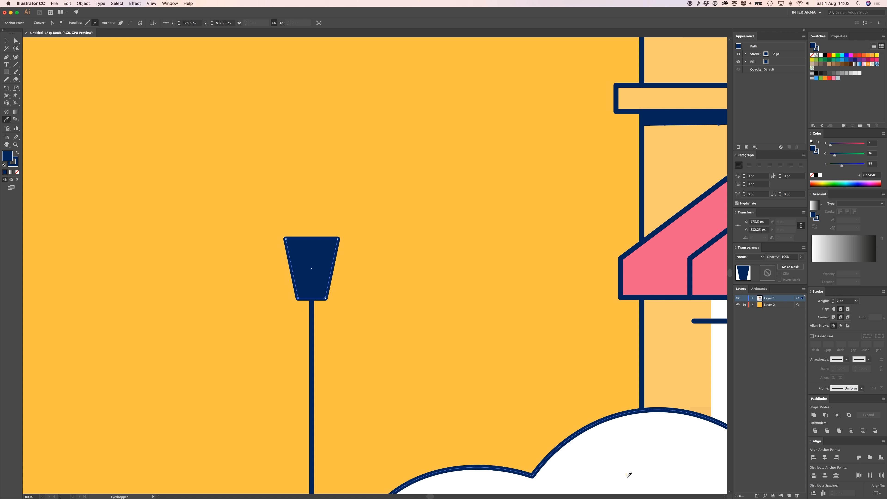
pyautogui.click(625, 475)
pyautogui.press('v')
pyautogui.click(433, 298)
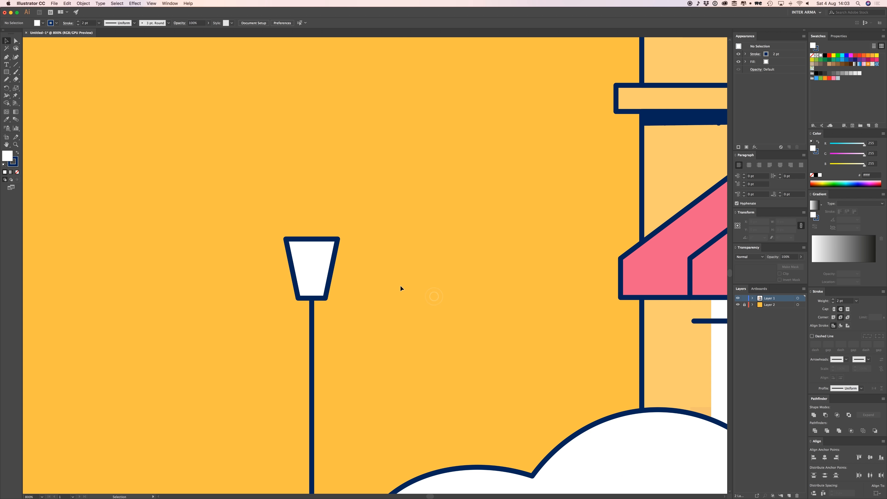
# Step: Bring the lamp post in front of the lantern and extend its upper end slightly above the lantern
pyautogui.press('a')
pyautogui.click(309, 313)
pyautogui.hotkey('ctrl', 'shift', ']')
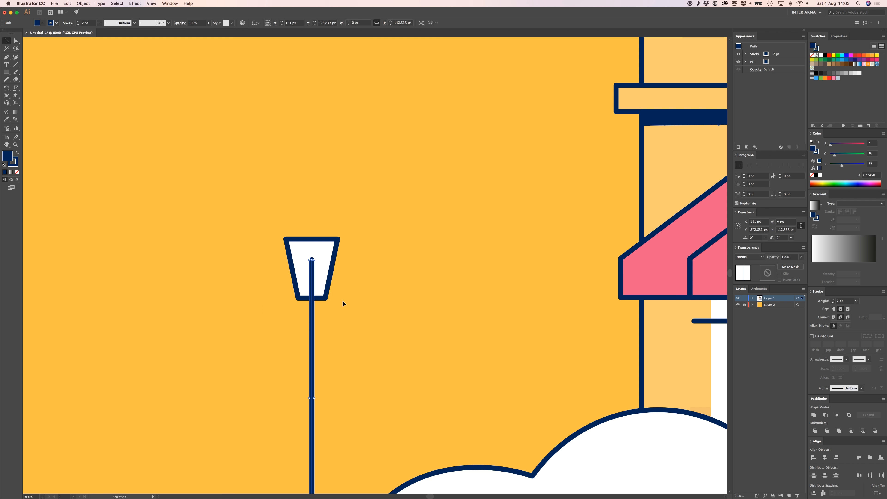
pyautogui.press('a')
pyautogui.click(313, 259)
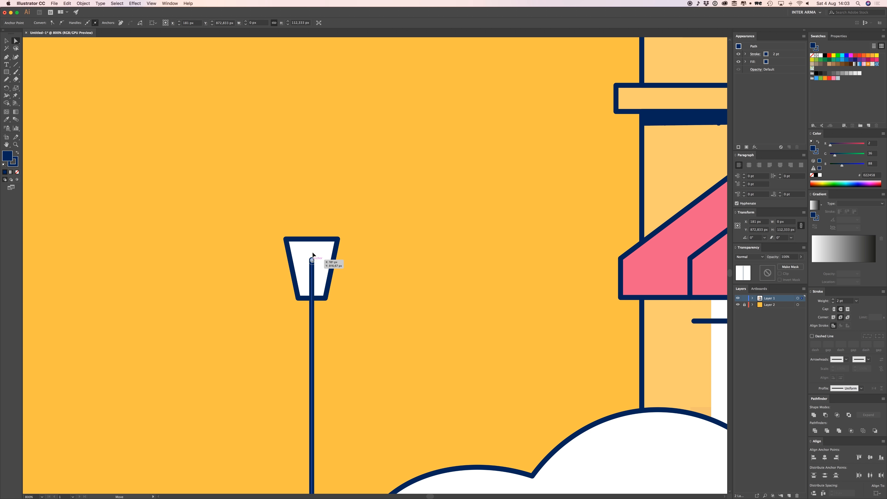
pyautogui.moveTo(313, 242); pyautogui.dragTo(313, 240)
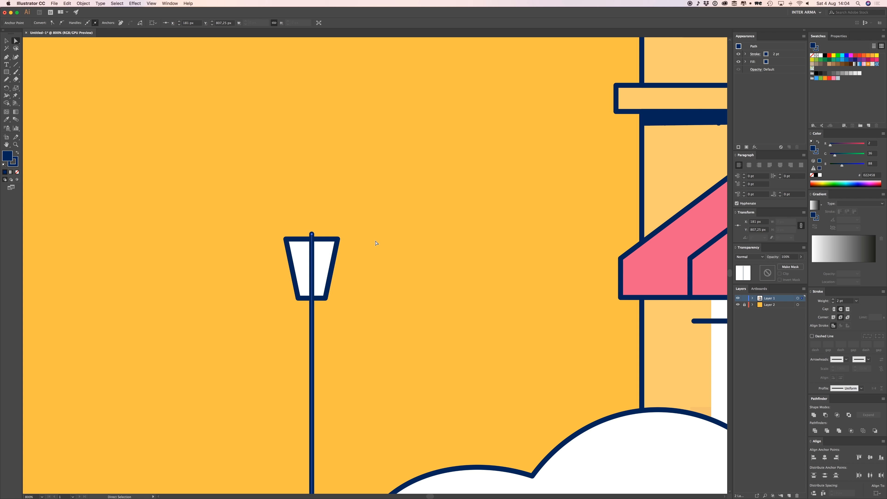
pyautogui.click(374, 252)
# Step: Draw a horizontal navy bar across the middle of the lantern, with both ends slightly overhanging its sides
pyautogui.press('p')
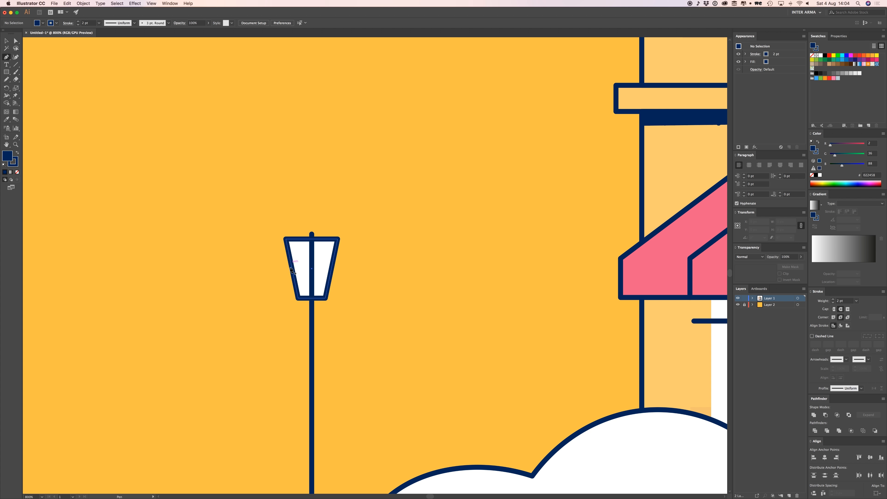
pyautogui.click(292, 267)
pyautogui.click(332, 267)
pyautogui.press('a')
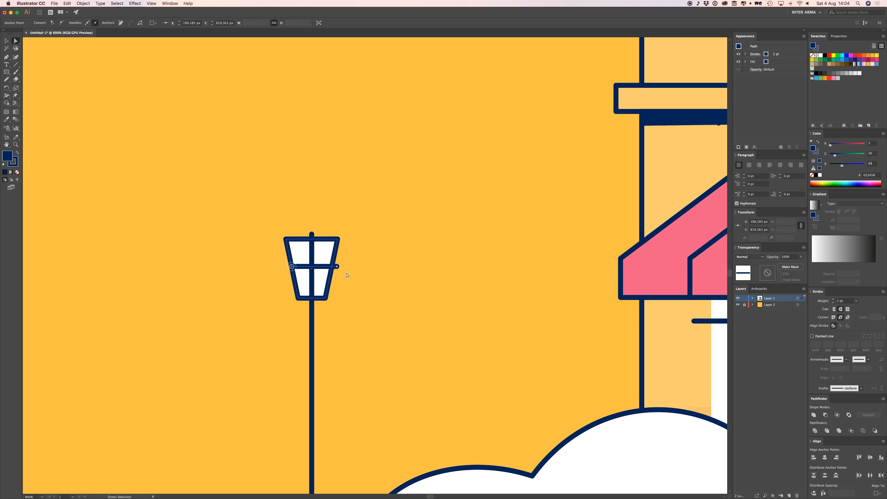
pyautogui.click(373, 267)
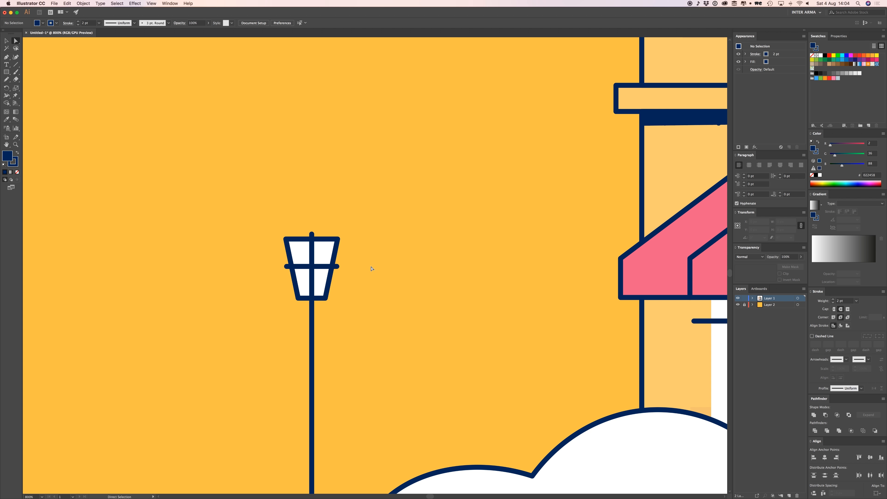
# Step: Draw a navy bar along the lantern's lower edge and extend both ends slightly past its corners
pyautogui.press('p')
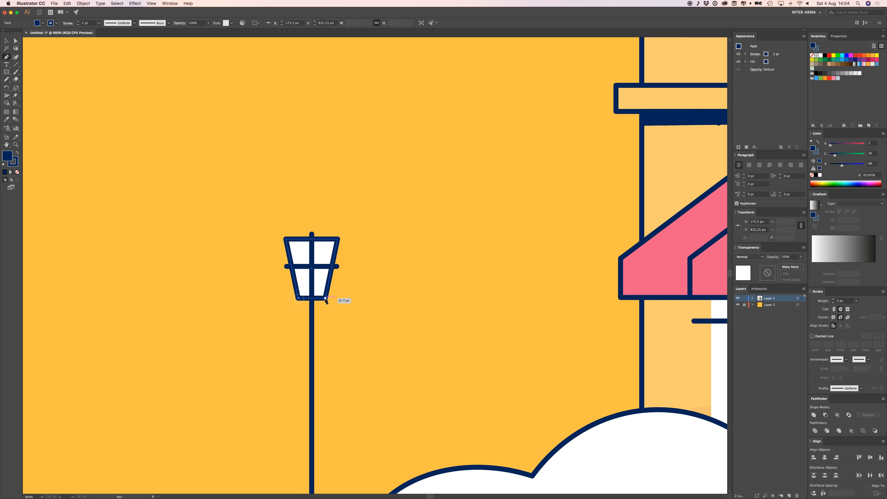
pyautogui.click(325, 299)
pyautogui.press('a')
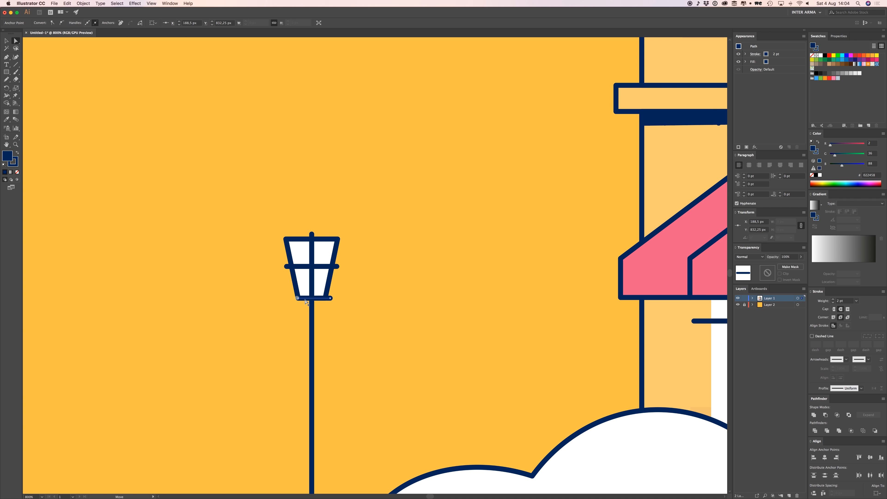
pyautogui.click(382, 290)
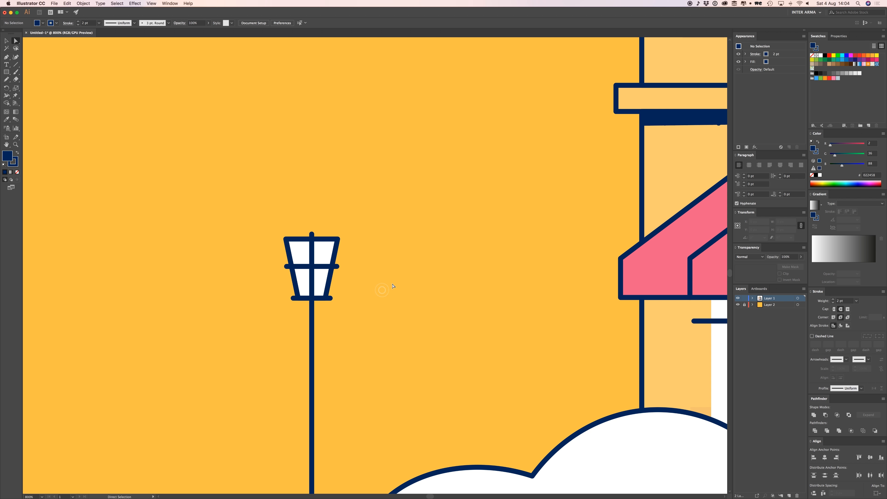
pyautogui.moveTo(379, 267); pyautogui.dragTo(374, 292)
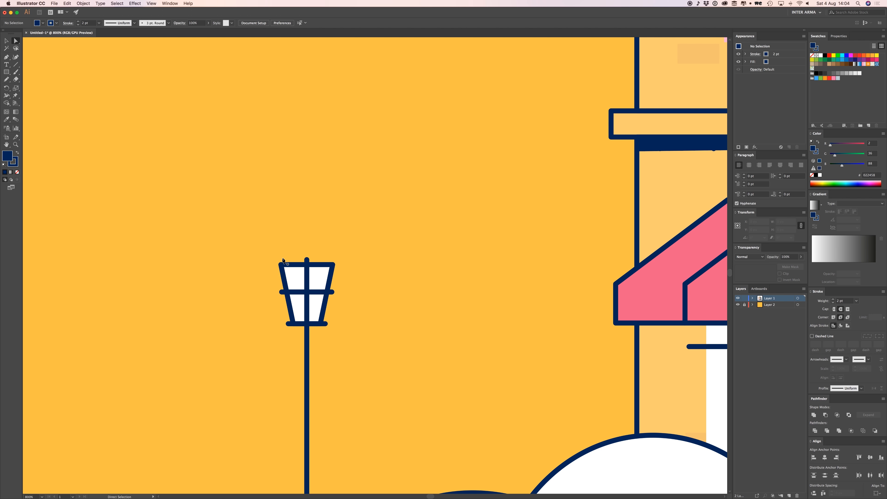
pyautogui.moveTo(282, 265); pyautogui.dragTo(289, 247)
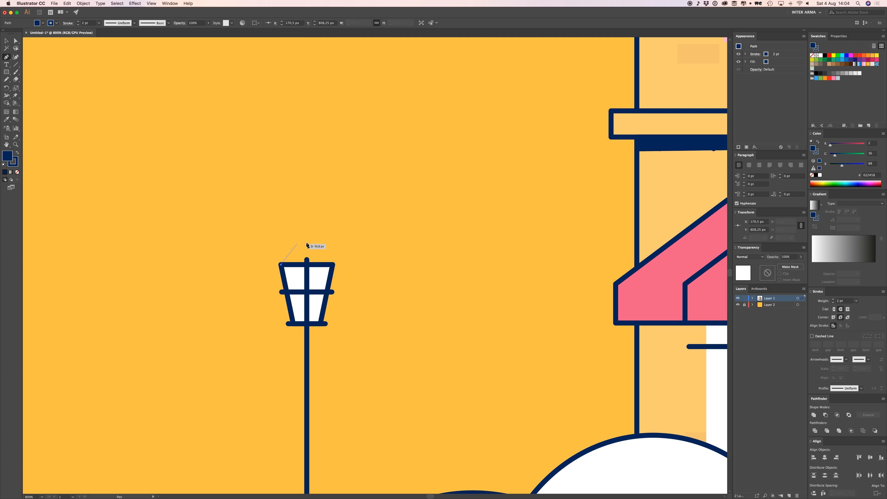
pyautogui.press('super+z')
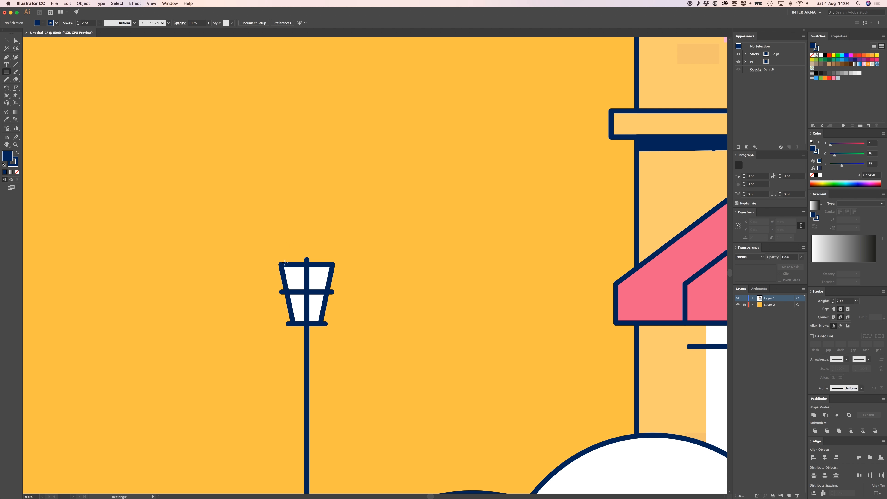
# Step: Draw a 21 × 8.625 px cap rectangle on top of the lantern and give it the awning's pink fill and navy stroke
pyautogui.moveTo(281, 265); pyautogui.dragTo(334, 241)
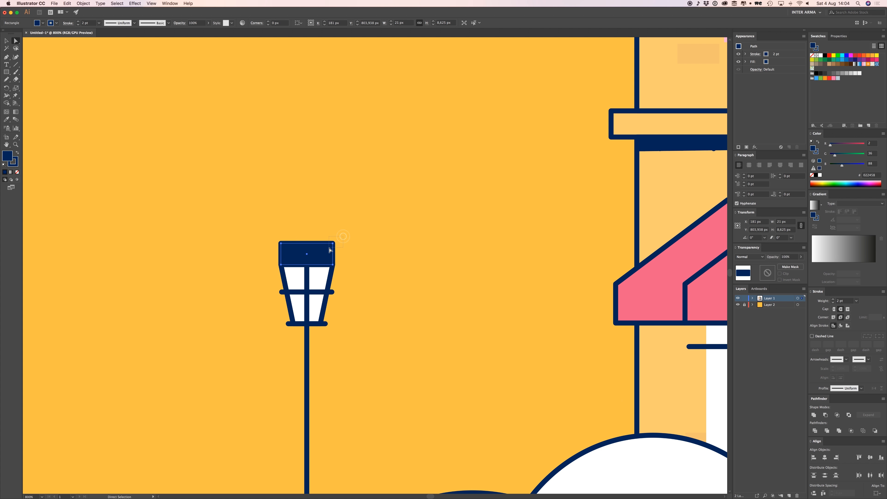
pyautogui.press('i')
pyautogui.click(660, 276)
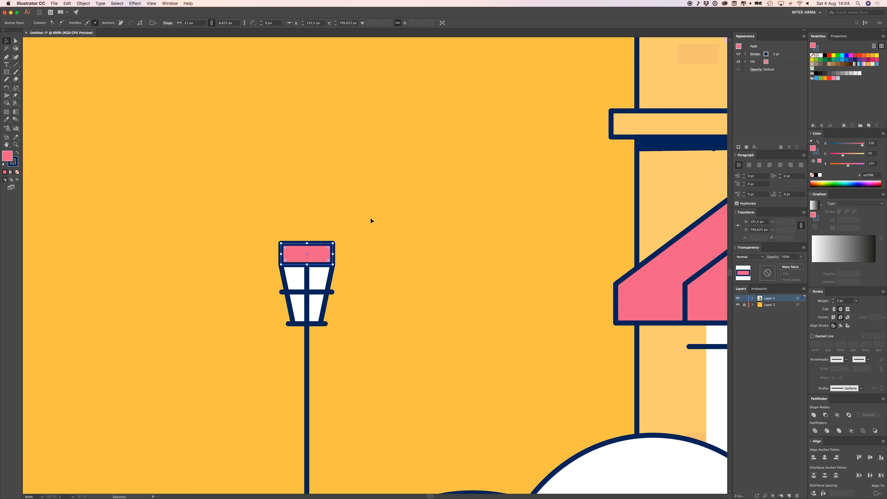
# Step: Narrow the lantern cap's top edge equally at both ends and lower it to make a 7.625 px high trapezoid
pyautogui.press('a')
pyautogui.moveTo(361, 224); pyautogui.dragTo(330, 251)
pyautogui.press('Left')
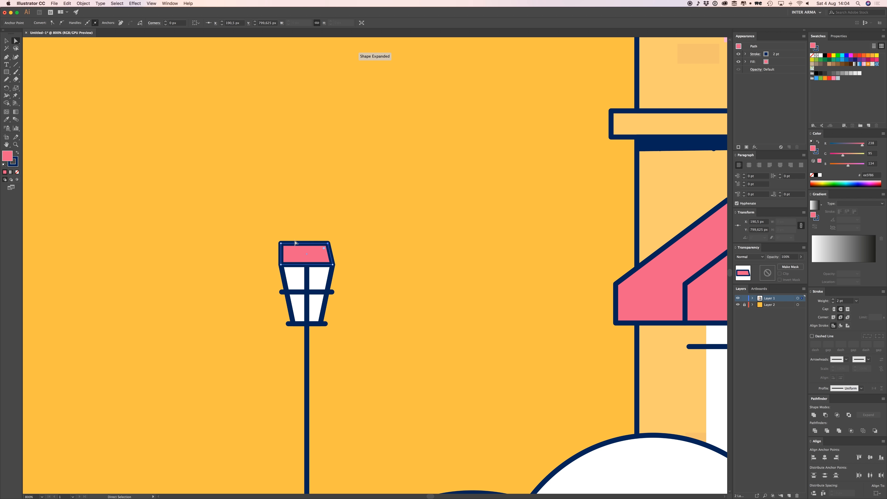
pyautogui.moveTo(277, 244); pyautogui.dragTo(285, 244)
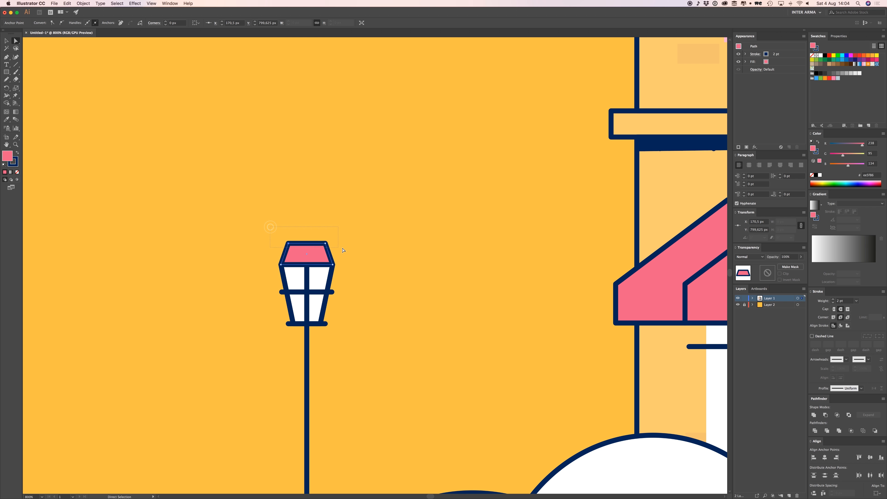
pyautogui.moveTo(342, 250); pyautogui.dragTo(342, 250)
pyautogui.press('Down')
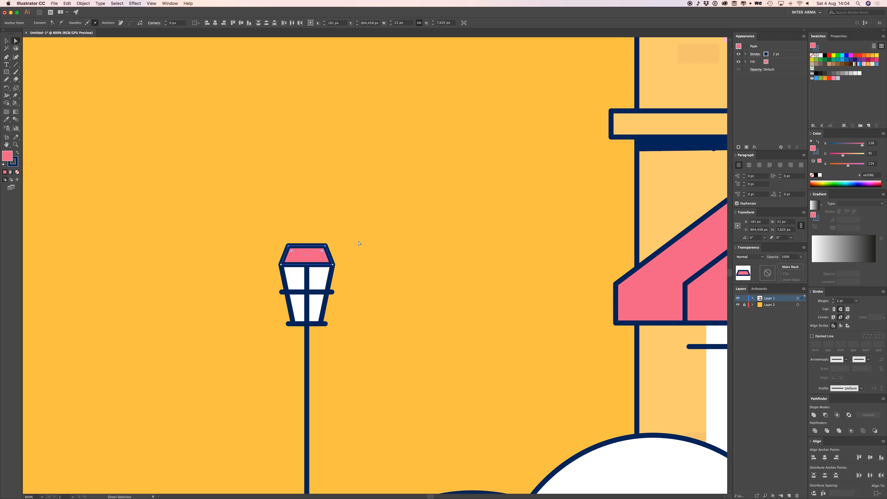
# Step: Bring the lamp post in front of the pink cap
pyautogui.click(359, 241)
pyautogui.click(322, 259)
pyautogui.click(307, 280)
pyautogui.click(382, 265)
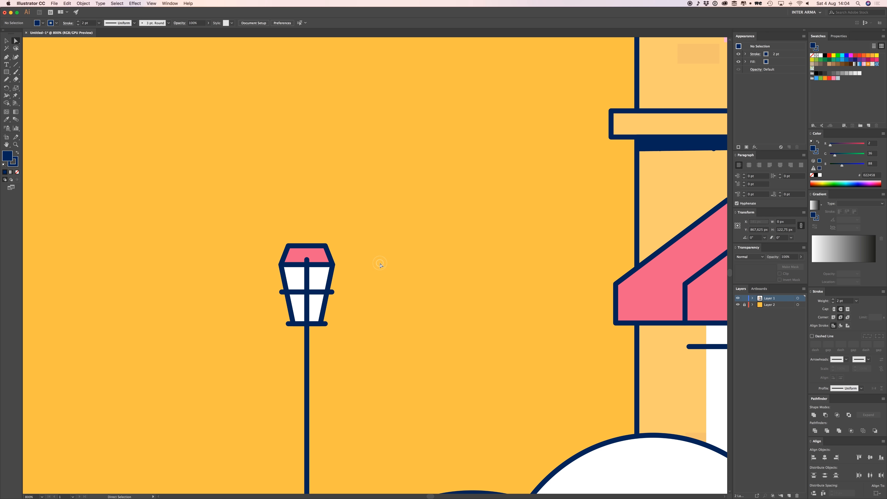
# Step: Draw a navy bar along the cap's lower edge and extend both ends slightly past its corners
pyautogui.press('super+equal')
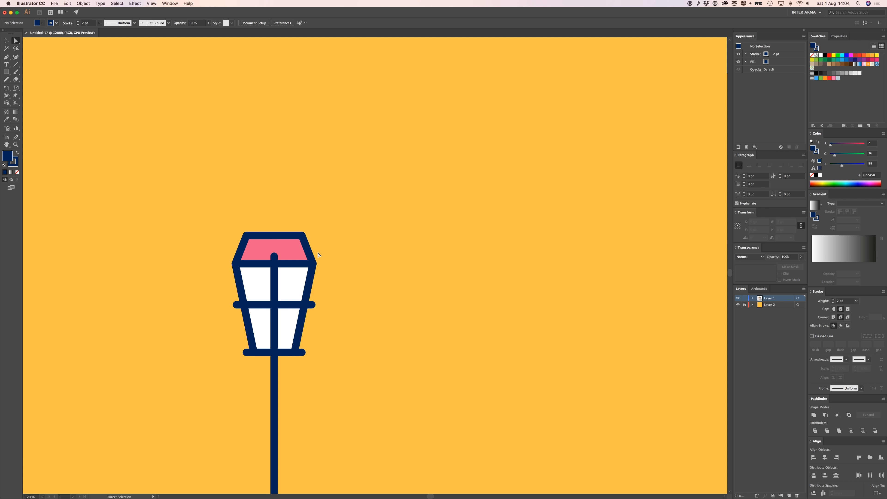
pyautogui.press('p')
pyautogui.click(235, 264)
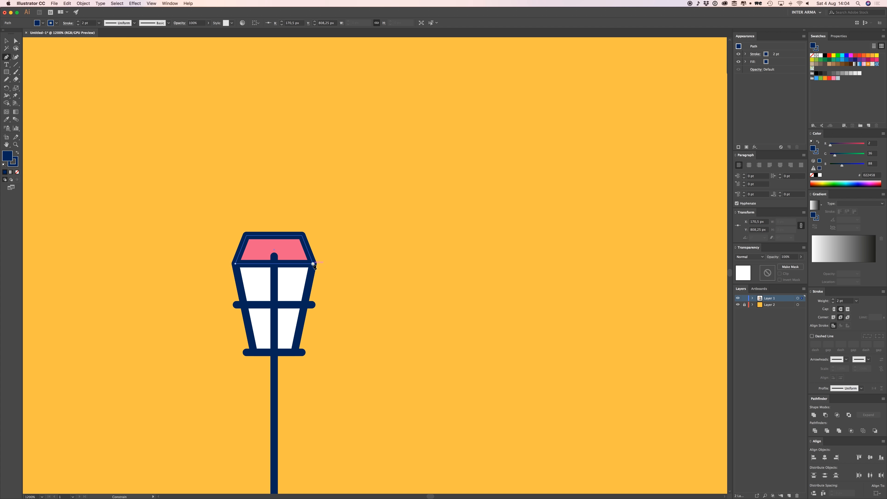
pyautogui.click(313, 263)
pyautogui.press('a')
pyautogui.press('Right')
pyautogui.press('Right')
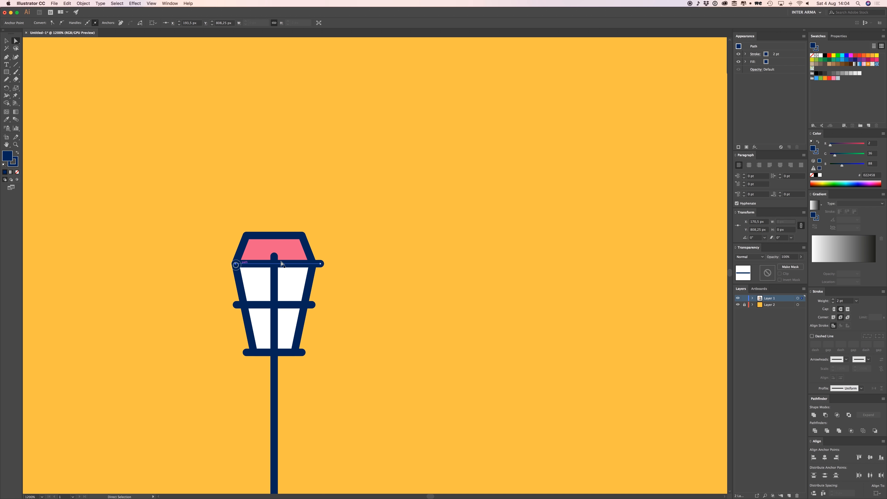
pyautogui.click(317, 217)
# Step: Draw a 4.542 px square knob on top of the cap with the facade's light orange fill, placed behind the cap
pyautogui.scroll(1, 279, 227)
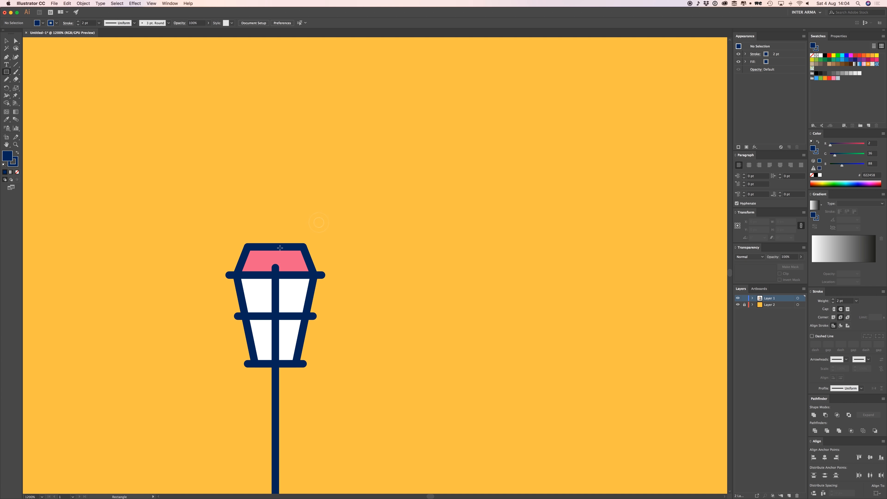
pyautogui.moveTo(277, 248)
pyautogui.mouseDown()
pyautogui.moveTo(286, 256)
pyautogui.moveTo(284, 247)
pyautogui.mouseUp()
pyautogui.press('v')
pyautogui.press('i')
pyautogui.moveTo(491, 248); pyautogui.dragTo(197, 281)
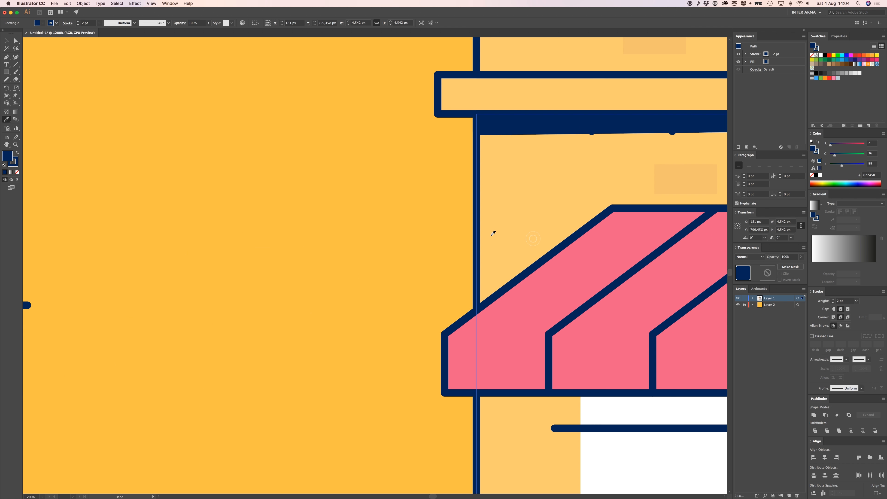
pyautogui.click(497, 226)
pyautogui.moveTo(250, 259); pyautogui.dragTo(553, 250)
pyautogui.moveTo(383, 265); pyautogui.dragTo(439, 262)
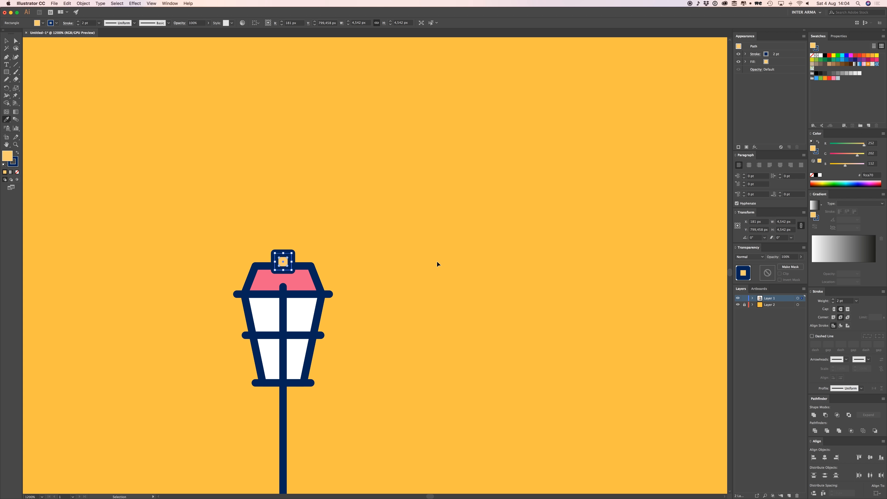
pyautogui.press('v')
pyautogui.click(345, 210)
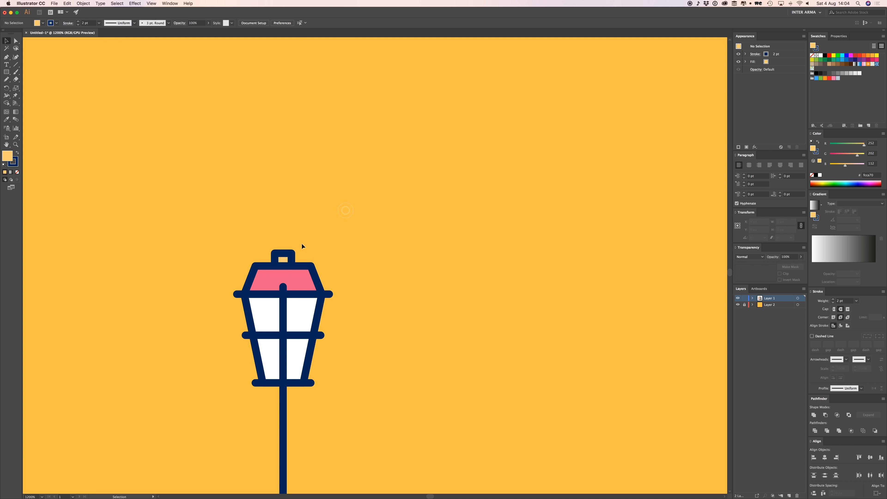
# Step: Round the upper corners of the small knob on top of the lantern cap
pyautogui.click(278, 259)
pyautogui.click(324, 247)
pyautogui.press('a')
pyautogui.moveTo(274, 270); pyautogui.dragTo(274, 266)
pyautogui.press('v')
pyautogui.click(322, 234)
# Step: Widen the lantern at the cap's lower edge, including its overhanging bar, equally on both sides to 29 px overall
pyautogui.press('super+minus')
pyautogui.press('super+minus')
pyautogui.press('super+minus')
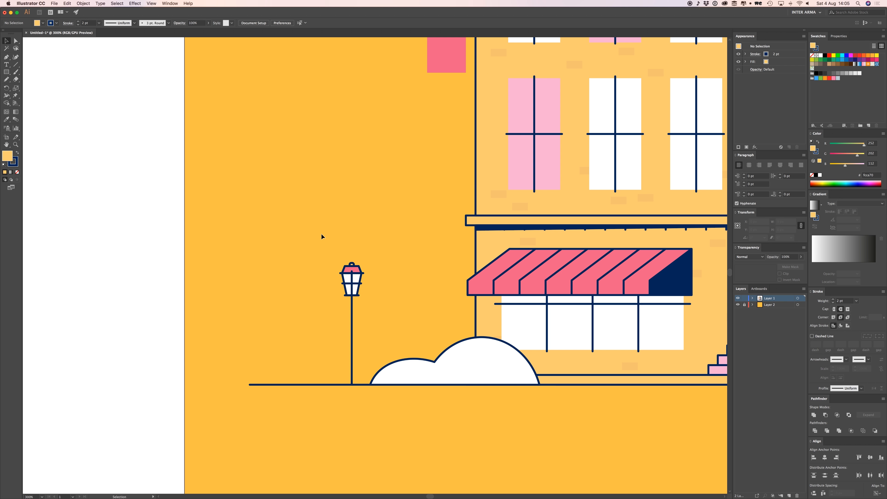
pyautogui.press('super+plus')
pyautogui.press('super+plus')
pyautogui.press('super+plus')
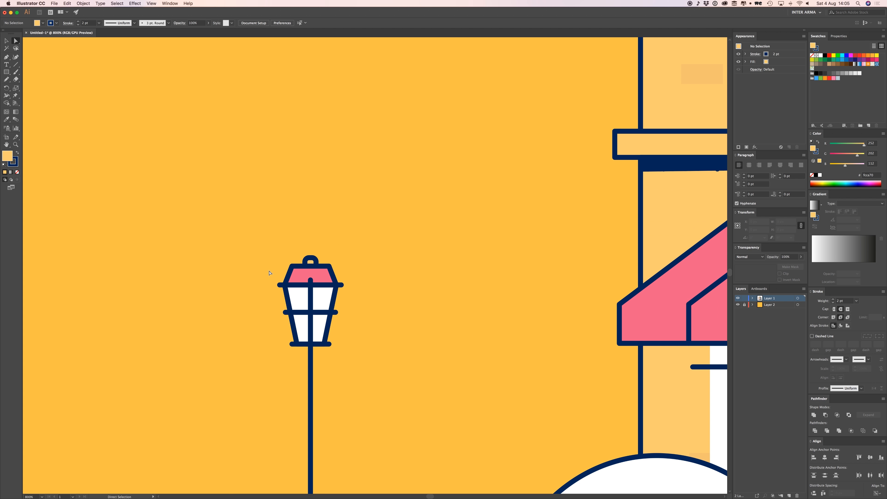
pyautogui.moveTo(293, 295); pyautogui.dragTo(296, 296)
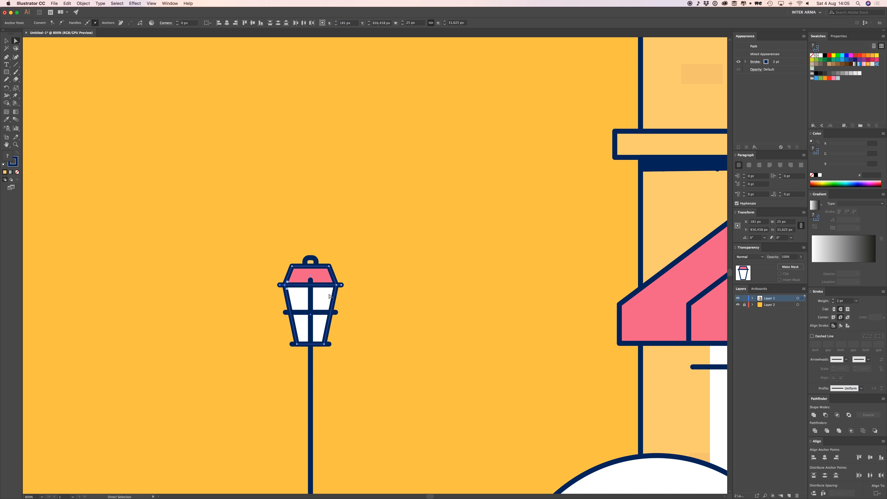
pyautogui.press('Left')
pyautogui.moveTo(335, 293); pyautogui.dragTo(335, 293)
pyautogui.press('Right')
pyautogui.press('Right')
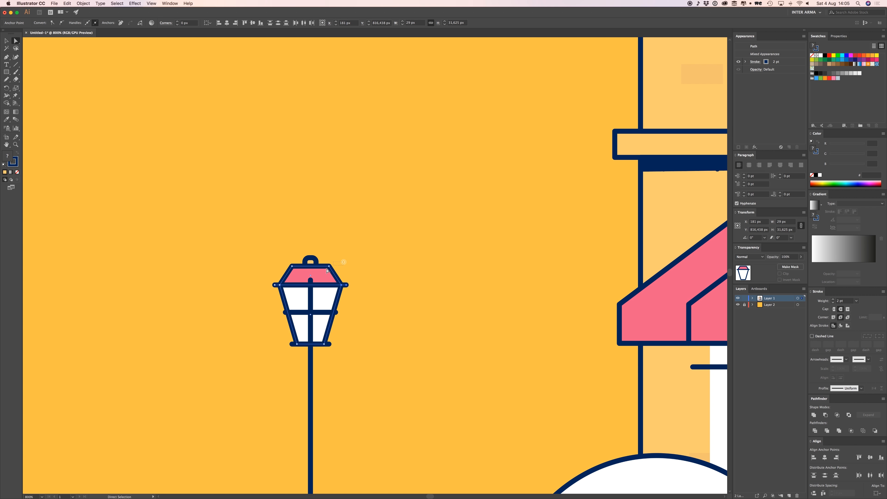
# Step: Widen the top edge of the pink cap slightly at both ends
pyautogui.moveTo(345, 264); pyautogui.dragTo(324, 272)
pyautogui.press('Right')
pyautogui.click(291, 266)
# Step: Refit the lantern's middle crossbar so both ends overhang the widened sides evenly
pyautogui.click(287, 313)
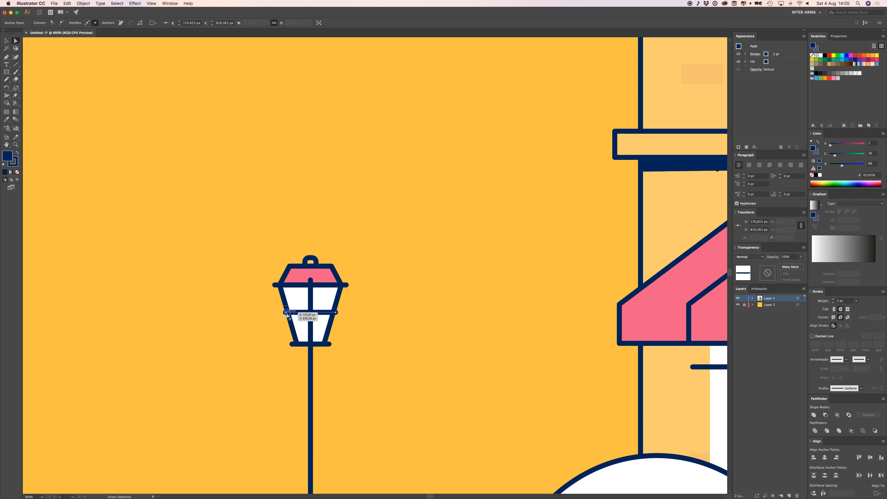
pyautogui.press('super+equal')
pyautogui.press('super+equal')
pyautogui.moveTo(377, 266); pyautogui.dragTo(383, 266)
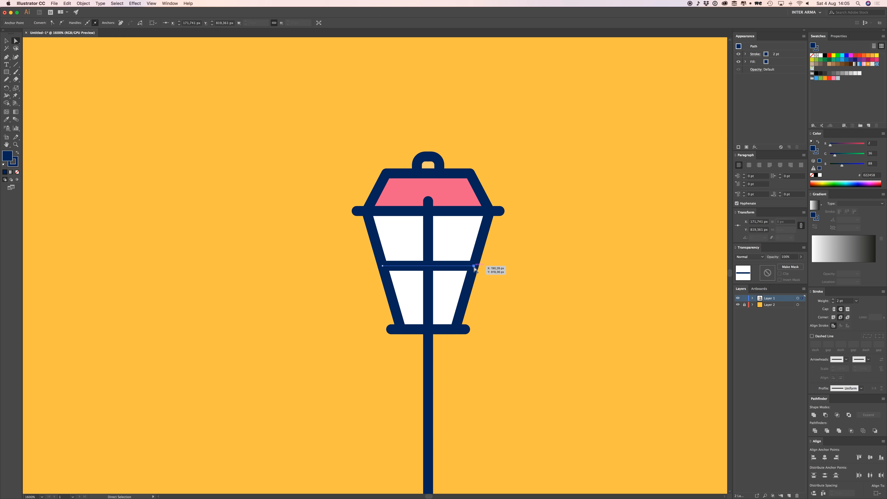
pyautogui.moveTo(479, 265); pyautogui.dragTo(473, 267)
pyautogui.press('Right')
pyautogui.press('Right')
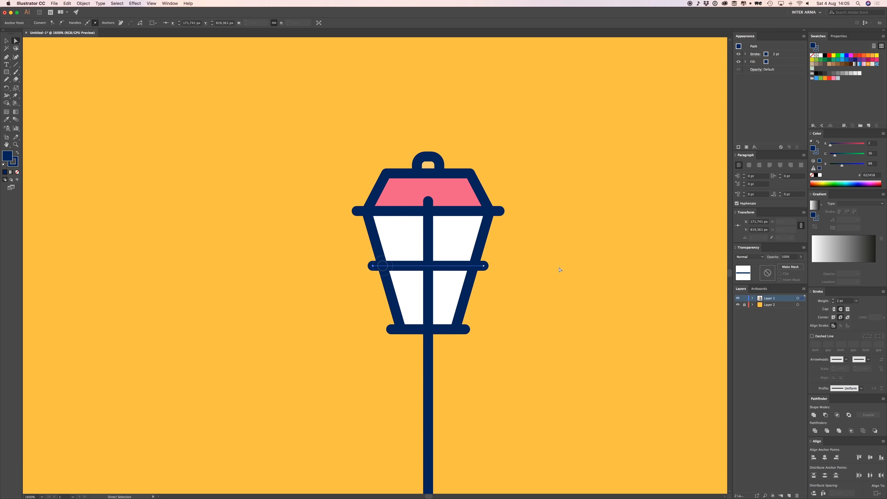
pyautogui.click(555, 257)
# Step: Group all parts of the street lamp
pyautogui.press('super+minus')
pyautogui.press('super+minus')
pyautogui.press('super+minus')
pyautogui.press('super+minus')
pyautogui.press('super+minus')
pyautogui.press('super+minus')
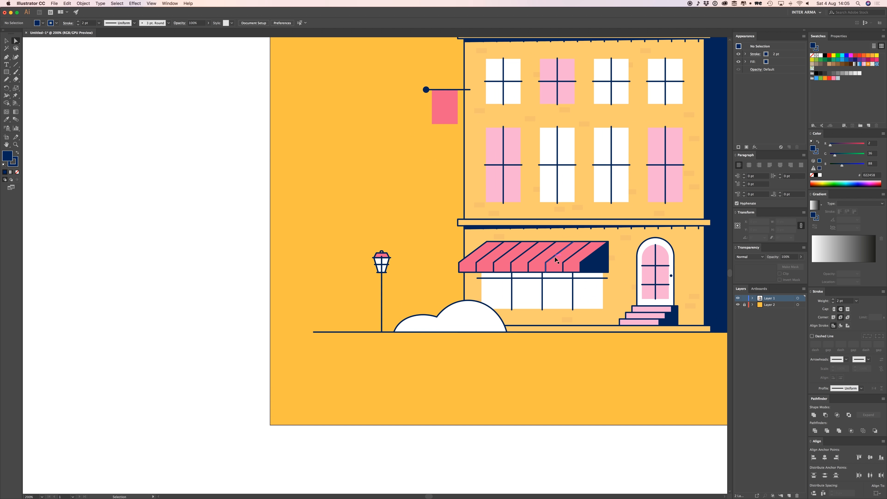
pyautogui.press('super+plus')
pyautogui.press('super+plus')
pyautogui.press('v')
pyautogui.moveTo(340, 214); pyautogui.dragTo(430, 306)
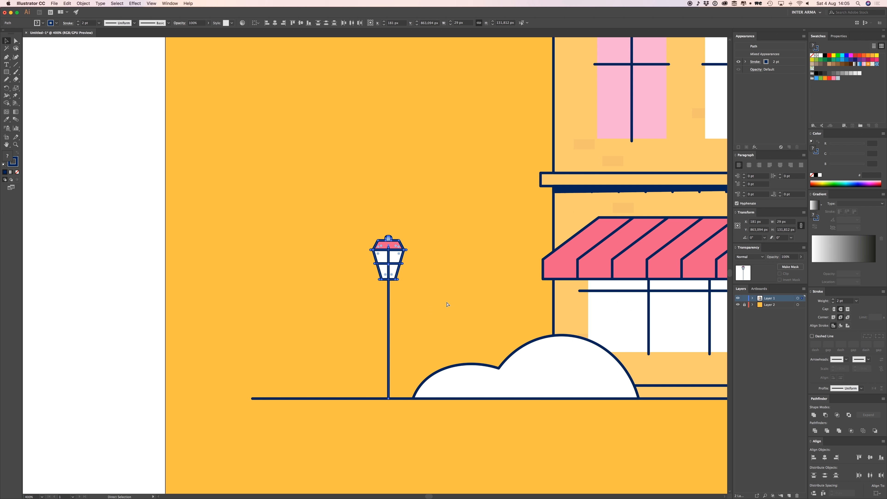
pyautogui.press('super+g')
# Step: Move the lamp group horizontally to about X 255 px and place it behind the white bushes
pyautogui.moveTo(398, 278); pyautogui.dragTo(490, 278)
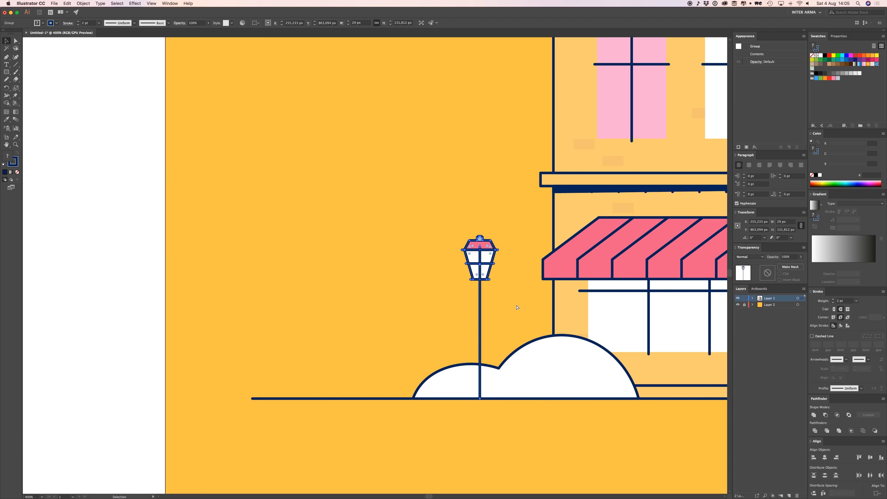
pyautogui.press('a')
pyautogui.click(436, 303)
# Step: Review the whole illustration on the artboard
pyautogui.press('super+minus')
pyautogui.press('super+minus')
pyautogui.press('super+minus')
pyautogui.press('super+minus')
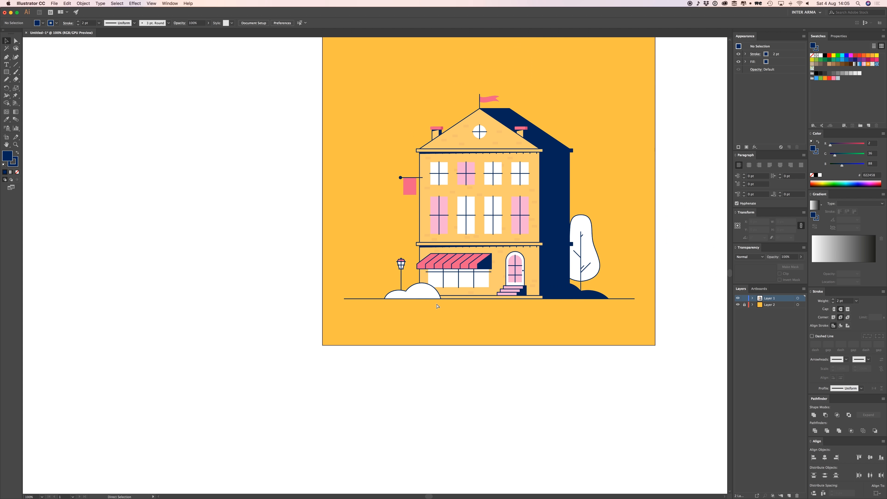
pyautogui.press('space')
pyautogui.moveTo(390, 232); pyautogui.dragTo(328, 288)
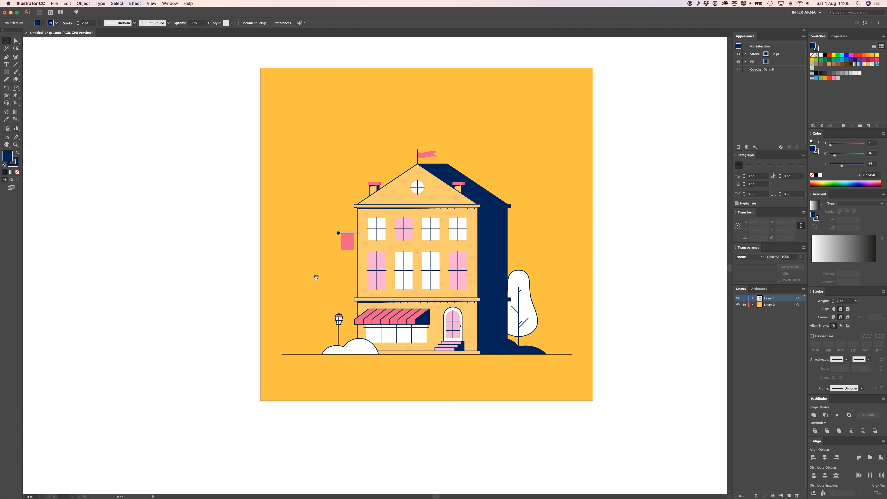
pyautogui.moveTo(557, 225); pyautogui.dragTo(538, 237)
pyautogui.click(529, 202)
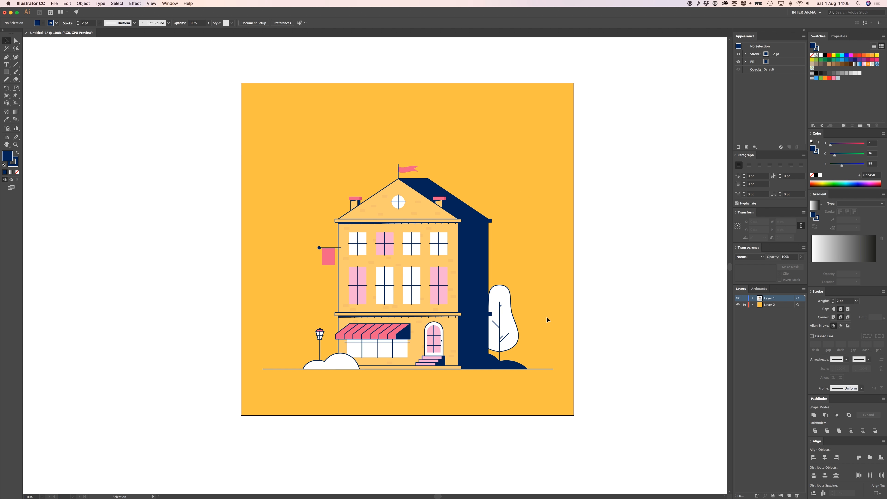
# Step: Draw an ellipse of about 98.4 × 59.3 px in the sky left of the roof, filled white without a stroke
pyautogui.press('space')
pyautogui.moveTo(490, 197); pyautogui.dragTo(504, 244)
pyautogui.press('super+plus')
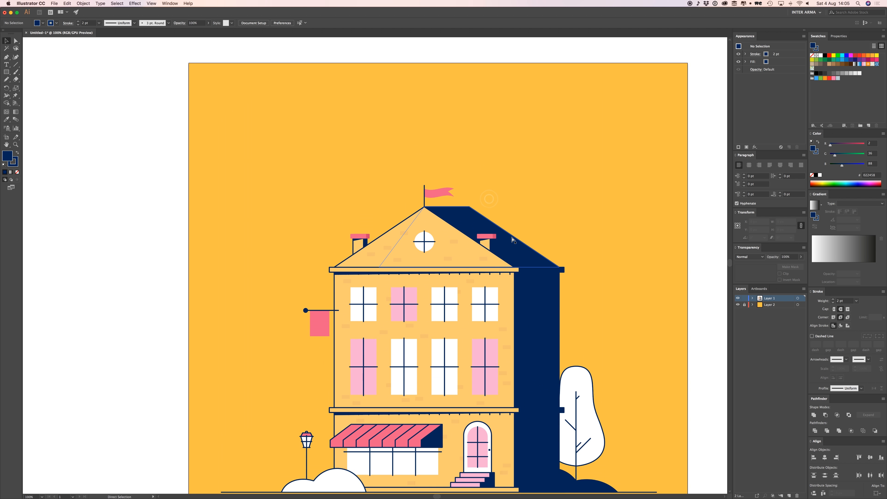
pyautogui.moveTo(10, 73); pyautogui.dragTo(35, 87)
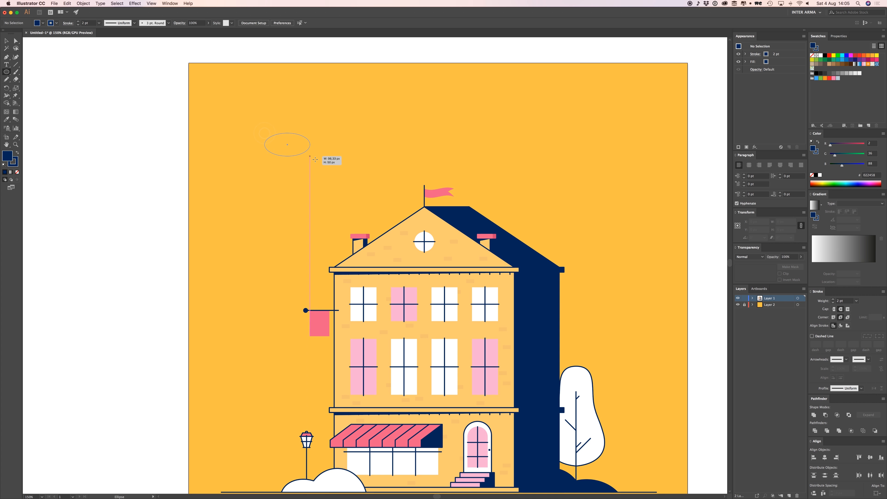
pyautogui.moveTo(311, 161); pyautogui.dragTo(311, 162)
pyautogui.press('i')
pyautogui.click(146, 122)
pyautogui.press('v')
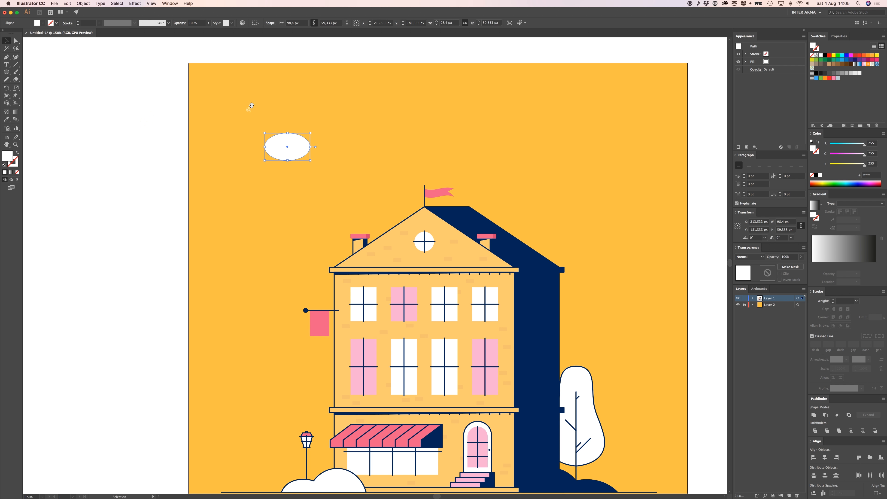
# Step: Narrow the white ellipse to 76.667 px and duplicate it into a cloud of four overlapping ellipses
pyautogui.click(287, 162)
pyautogui.moveTo(250, 106); pyautogui.dragTo(338, 233)
pyautogui.press('super+plus')
pyautogui.press('super+plus')
pyautogui.click(343, 248)
pyautogui.click(362, 230)
pyautogui.moveTo(338, 233); pyautogui.dragTo(372, 247)
pyautogui.moveTo(372, 248); pyautogui.dragTo(432, 247)
pyautogui.click(482, 232)
# Step: Cover the cloud's lower half with a rectangle of about 313 × 70 px in the orange background colour
pyautogui.press('p')
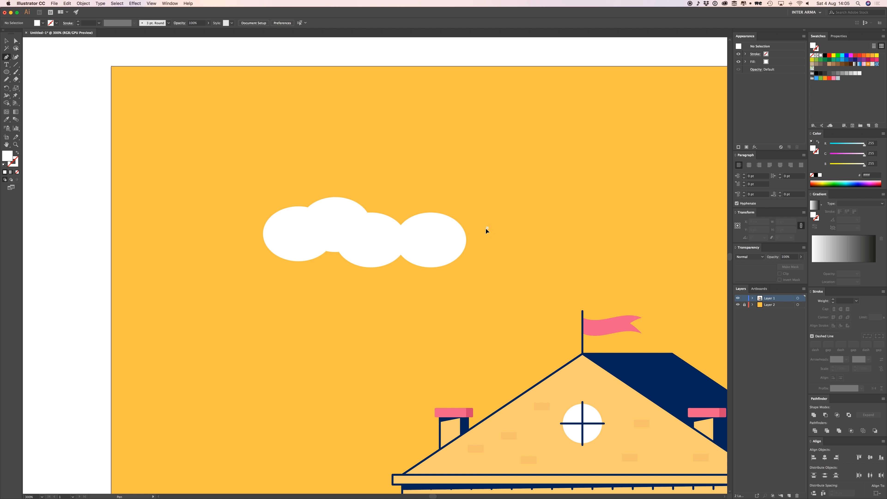
pyautogui.press('m')
pyautogui.moveTo(492, 228)
pyautogui.mouseDown()
pyautogui.moveTo(220, 277)
pyautogui.moveTo(202, 293)
pyautogui.mouseUp()
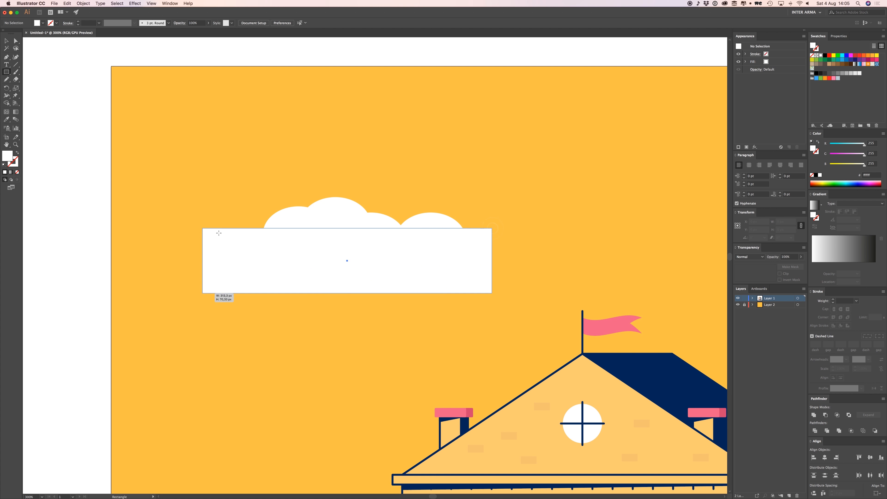
pyautogui.press('i')
pyautogui.click(227, 188)
pyautogui.press('v')
pyautogui.click(226, 174)
# Step: Delete the cloud's rightmost ellipse and shift the two outer remaining ellipses slightly outward
pyautogui.click(436, 221)
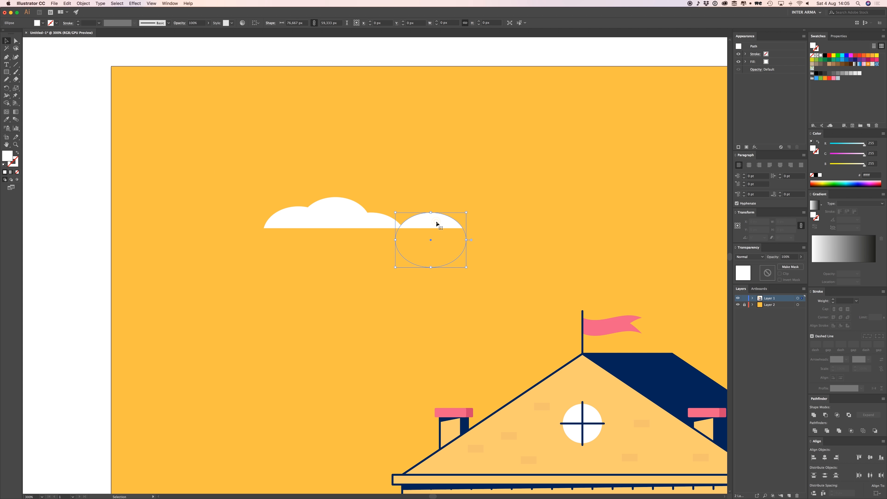
pyautogui.press('BackSpace')
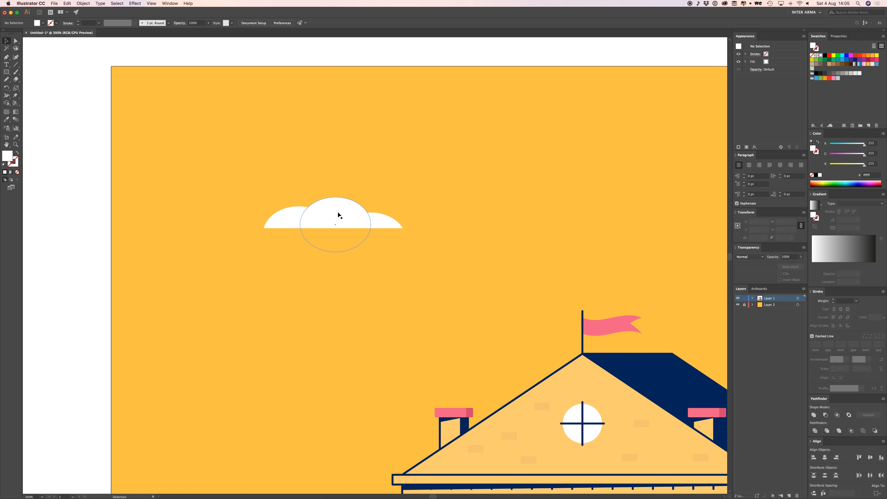
pyautogui.moveTo(283, 215); pyautogui.dragTo(277, 218)
pyautogui.click(296, 188)
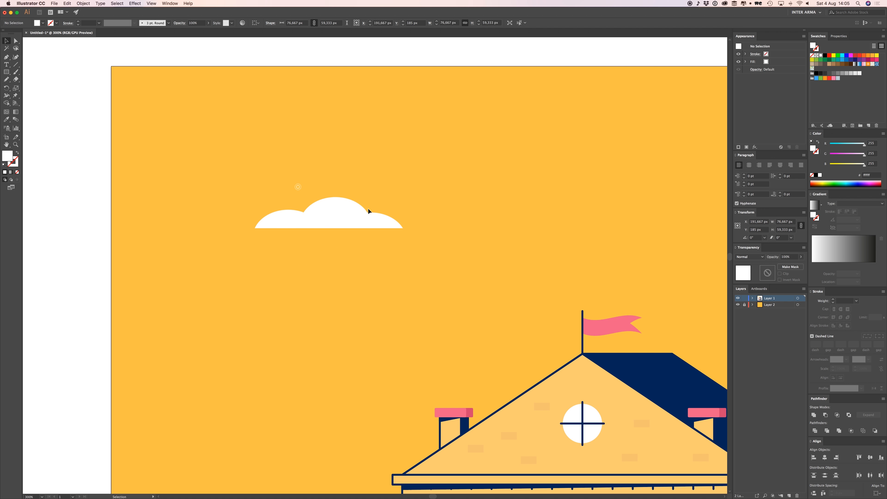
pyautogui.moveTo(379, 218); pyautogui.dragTo(385, 218)
pyautogui.click(401, 188)
# Step: Duplicate the cloud with its covering rectangle to a higher spot in the sky on the right side of the roof
pyautogui.press('super+1')
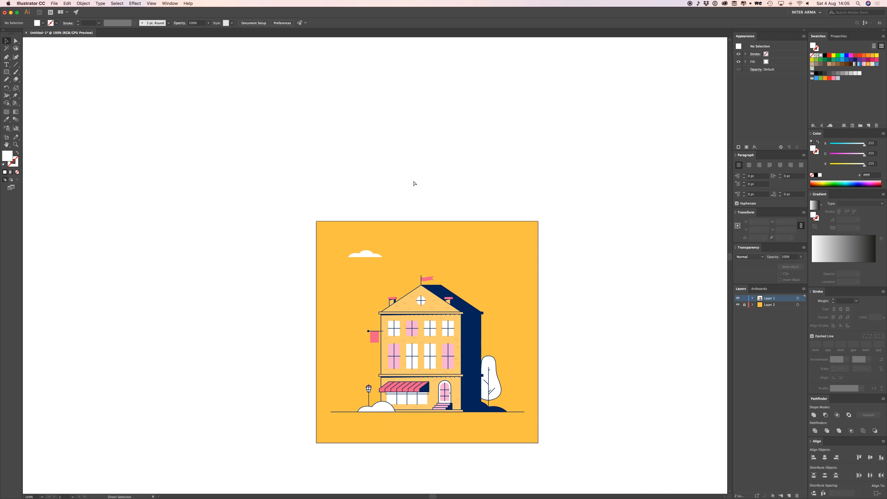
pyautogui.press('super+plus')
pyautogui.press('super+plus')
pyautogui.press('super+plus')
pyautogui.press('super+plus')
pyautogui.moveTo(404, 186); pyautogui.dragTo(341, 214)
pyautogui.moveTo(376, 203); pyautogui.dragTo(240, 246)
pyautogui.click(396, 225)
pyautogui.moveTo(380, 209); pyautogui.dragTo(224, 270)
pyautogui.keyDown('alt'); pyautogui.moveTo(240, 270); pyautogui.dragTo(611, 204); pyautogui.keyUp('alt')
# Step: Unite the left cloud's three ellipses and subtract the covering rectangle with Minus Front to give a flat base
pyautogui.click(226, 243)
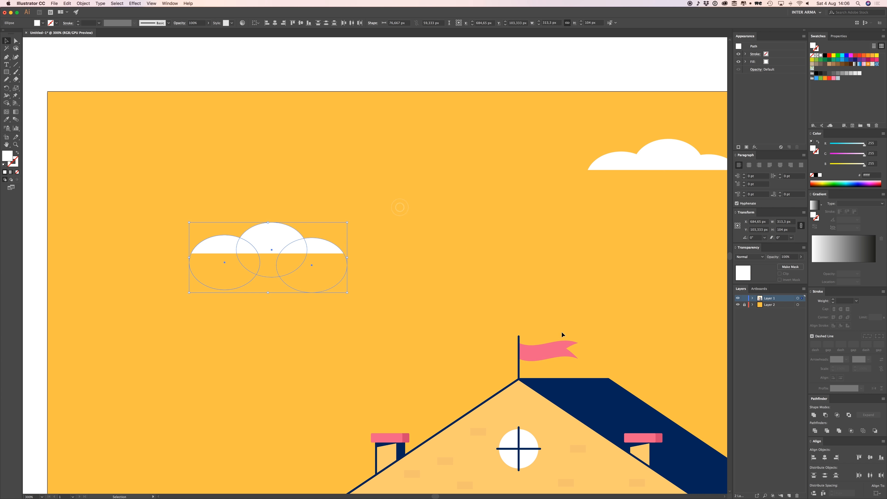
pyautogui.click(818, 417)
pyautogui.keyDown('shift'); pyautogui.click(368, 275); pyautogui.keyUp('shift')
pyautogui.click(827, 414)
# Step: Move the finished left cloud slightly up and to the left in the sky
pyautogui.moveTo(286, 230); pyautogui.dragTo(249, 189)
pyautogui.click(331, 174)
pyautogui.moveTo(565, 186); pyautogui.dragTo(288, 237)
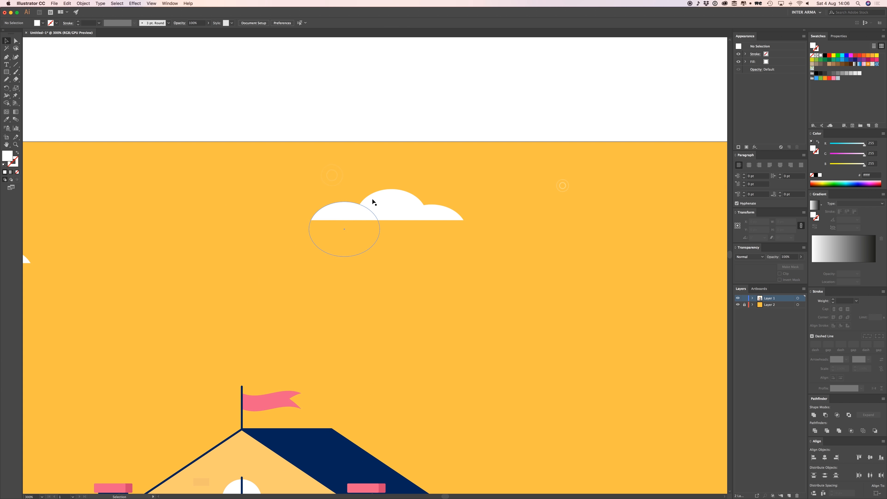
# Step: Enlarge the middle ellipse of the cloud above the roof's right side and add a copied ellipse at the cloud's right end
pyautogui.click(388, 210)
pyautogui.moveTo(414, 197); pyautogui.dragTo(467, 202)
pyautogui.moveTo(453, 210); pyautogui.dragTo(453, 207)
pyautogui.moveTo(453, 207); pyautogui.dragTo(485, 215)
pyautogui.click(506, 198)
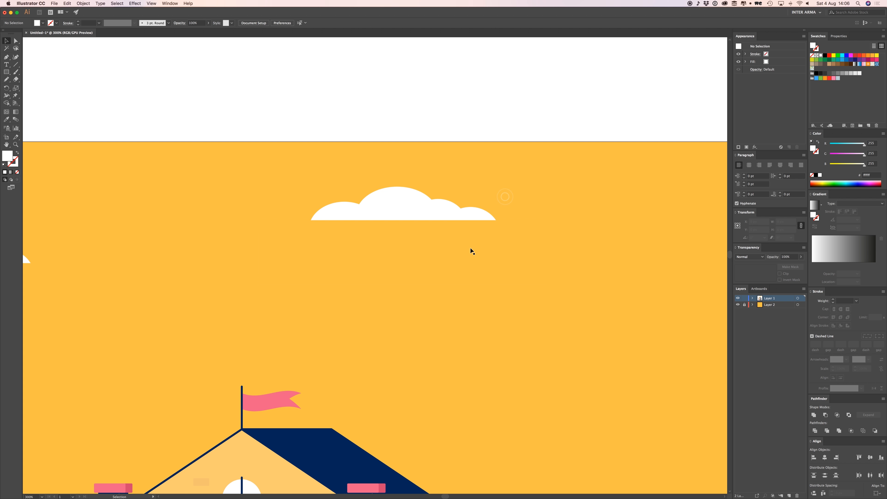
# Step: Narrow the leftmost ellipse of the upper cloud from its left edge
pyautogui.moveTo(468, 247); pyautogui.dragTo(477, 250)
pyautogui.moveTo(333, 219); pyautogui.dragTo(347, 219)
pyautogui.click(340, 172)
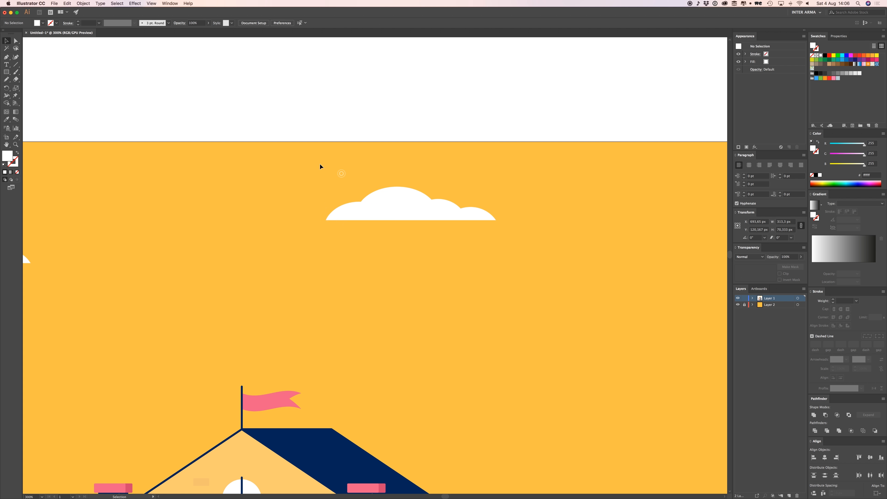
# Step: Duplicate the cloud with its covering rectangle to the lower right, and flatten the original's base by uniting its ellipses and applying Minus Front
pyautogui.moveTo(319, 165); pyautogui.dragTo(549, 373)
pyautogui.press('space')
pyautogui.moveTo(376, 160); pyautogui.dragTo(223, 206)
pyautogui.click(814, 414)
pyautogui.keyDown('shift'); pyautogui.click(374, 249); pyautogui.keyUp('shift')
pyautogui.click(825, 415)
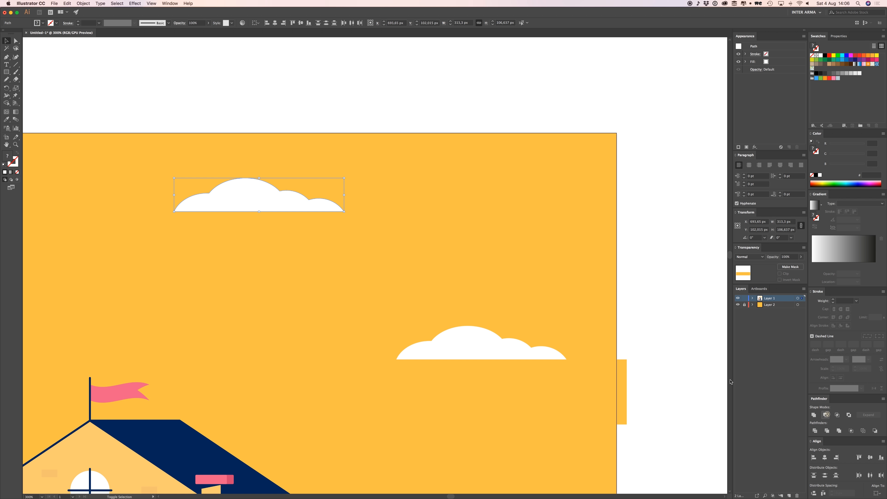
# Step: Delete the large middle ellipse of the lower-right cloud and rebuild the humps with copies of a smaller ellipse
pyautogui.click(466, 346)
pyautogui.press('BackSpace')
pyautogui.moveTo(513, 349); pyautogui.dragTo(461, 340)
pyautogui.keyDown('alt'); pyautogui.moveTo(461, 342); pyautogui.dragTo(494, 335); pyautogui.keyUp('alt')
pyautogui.keyDown('alt'); pyautogui.moveTo(496, 336); pyautogui.dragTo(529, 349); pyautogui.keyUp('alt')
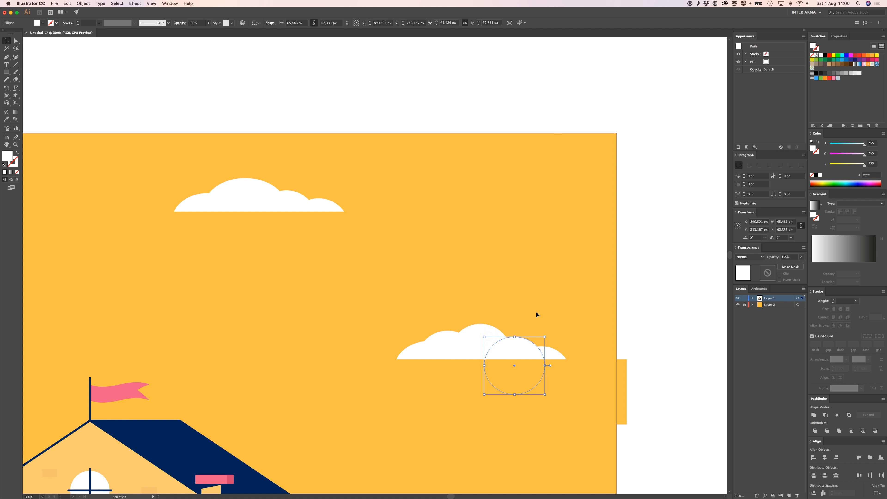
# Step: Select all five ellipses of the lower-right cloud and narrow them together from the left side
pyautogui.click(536, 312)
pyautogui.click(399, 351)
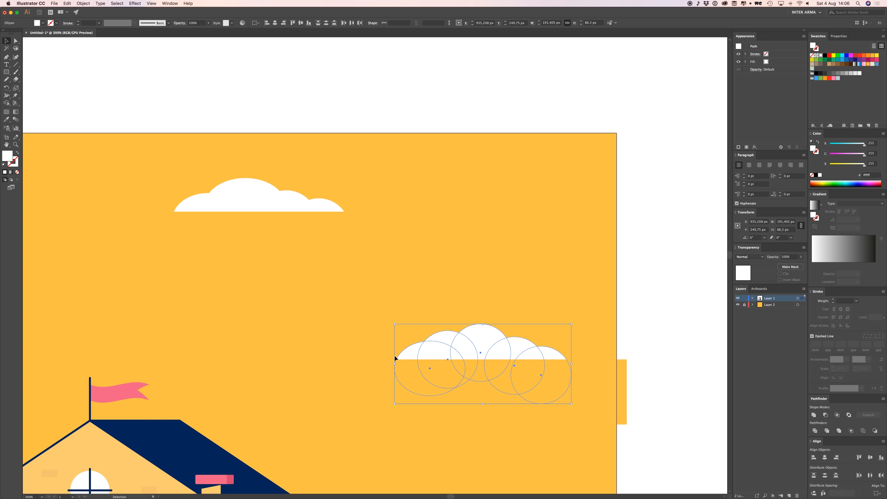
pyautogui.moveTo(396, 363); pyautogui.dragTo(418, 364)
pyautogui.click(463, 302)
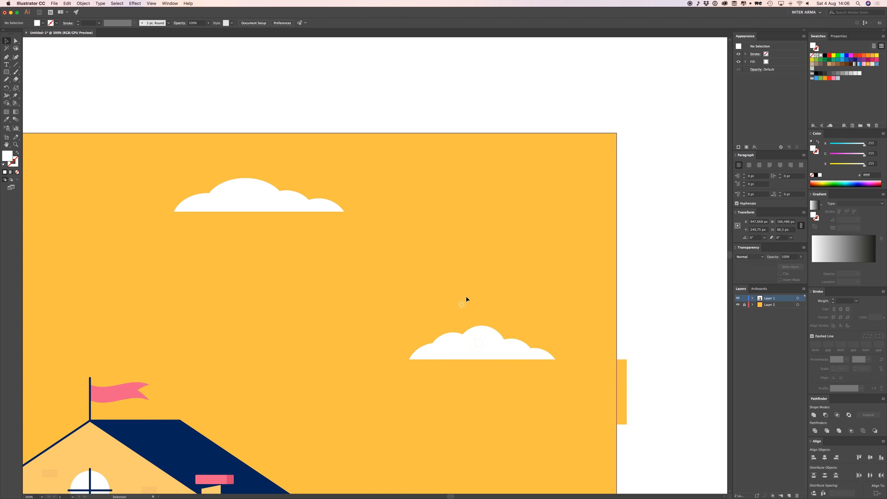
# Step: Narrow the lower-right cloud's leftmost ellipse and shift it slightly outward to the left
pyautogui.moveTo(560, 354); pyautogui.dragTo(561, 354)
pyautogui.click(428, 314)
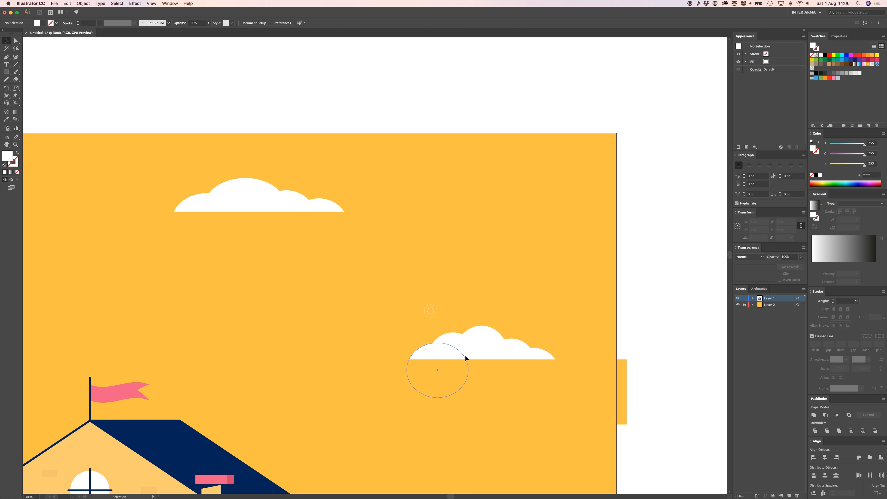
pyautogui.click(465, 359)
pyautogui.moveTo(468, 370); pyautogui.dragTo(415, 357)
pyautogui.click(425, 278)
pyautogui.click(428, 353)
pyautogui.click(416, 329)
pyautogui.click(421, 316)
# Step: Unite the lower-right cloud's five ellipses and subtract the covering rectangle with Minus Front to give a flat base
pyautogui.moveTo(590, 407); pyautogui.dragTo(555, 333)
pyautogui.moveTo(563, 321); pyautogui.dragTo(424, 348)
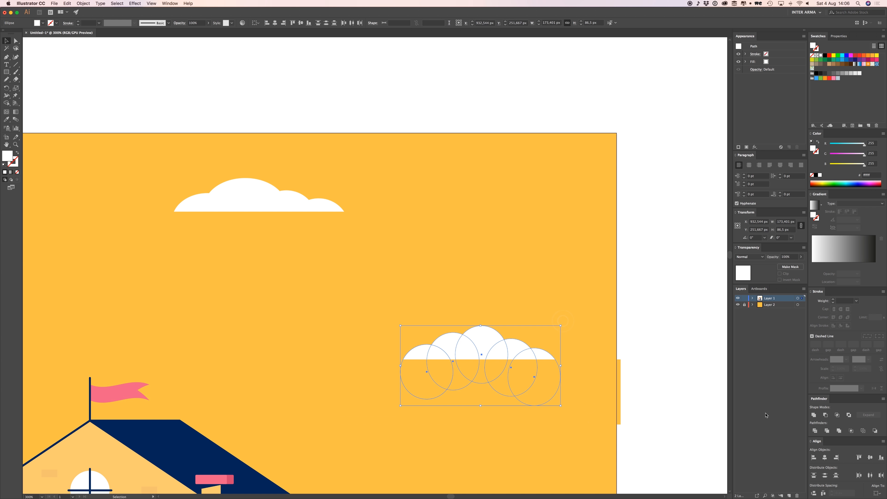
pyautogui.click(813, 415)
pyautogui.keyDown('shift'); pyautogui.click(584, 370); pyautogui.keyUp('shift')
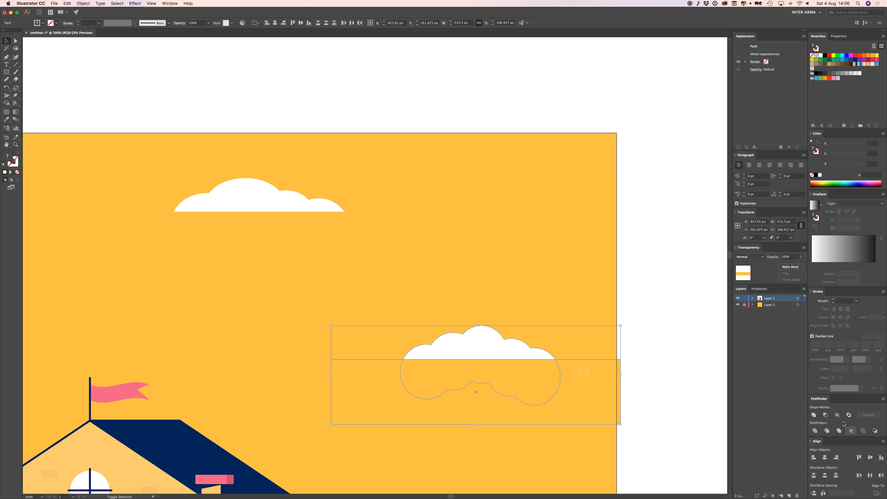
pyautogui.click(825, 415)
pyautogui.click(481, 251)
# Step: Rearrange the three finished clouds, moving the middle one left toward the left cloud and the right one slightly up and left
pyautogui.press('super+minus')
pyautogui.press('super+minus')
pyautogui.press('super+minus')
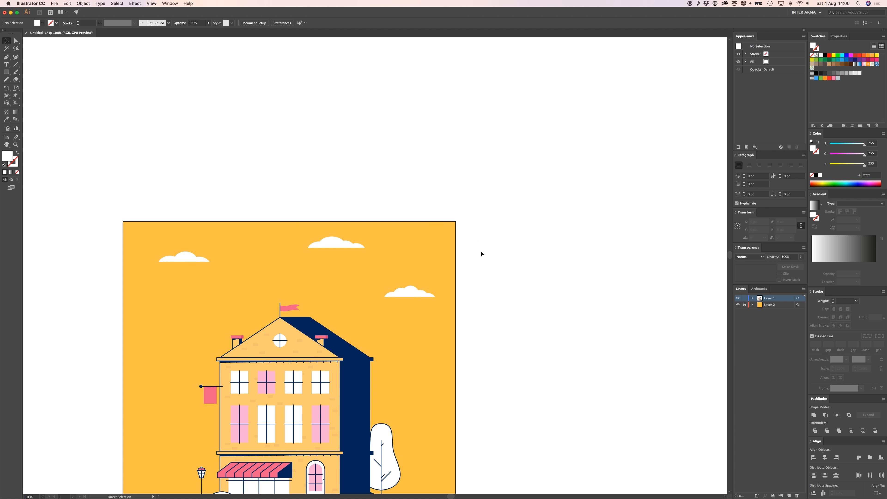
pyautogui.moveTo(398, 221); pyautogui.dragTo(349, 232)
pyautogui.moveTo(255, 231); pyautogui.dragTo(262, 244)
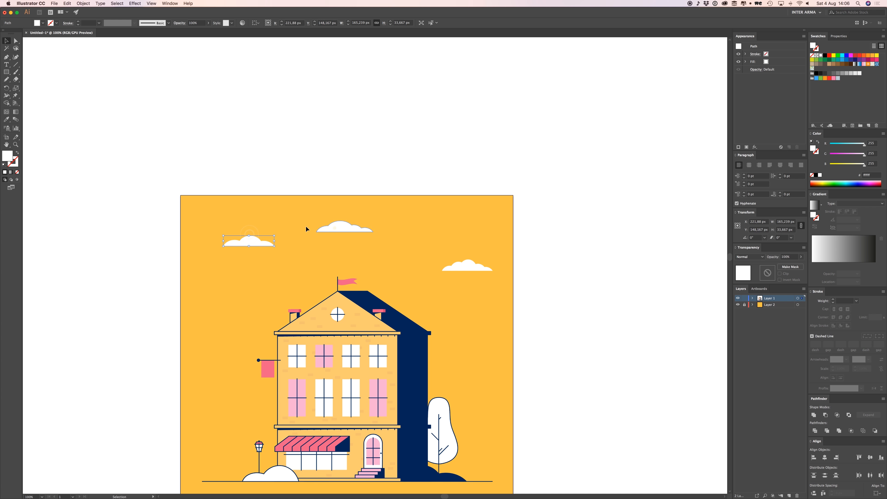
pyautogui.moveTo(334, 228); pyautogui.dragTo(282, 226)
pyautogui.click(364, 238)
pyautogui.moveTo(466, 265); pyautogui.dragTo(451, 252)
pyautogui.click(416, 229)
pyautogui.moveTo(392, 252); pyautogui.dragTo(414, 213)
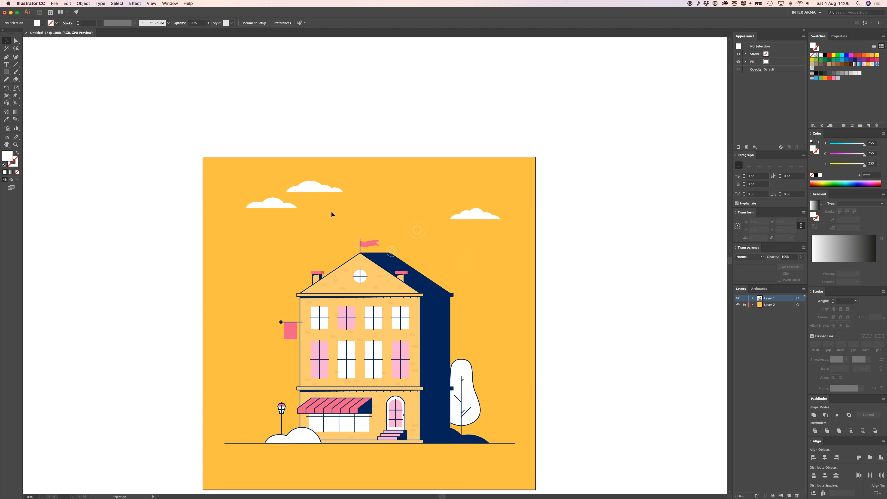
# Step: Duplicate the two left clouds to the middle of the sky and reflect the copies horizontally
pyautogui.moveTo(244, 171); pyautogui.dragTo(330, 215)
pyautogui.click(483, 226)
pyautogui.moveTo(453, 216); pyautogui.dragTo(453, 216)
pyautogui.press('super+z')
pyautogui.moveTo(249, 197); pyautogui.dragTo(388, 210)
pyautogui.rightClick(395, 210)
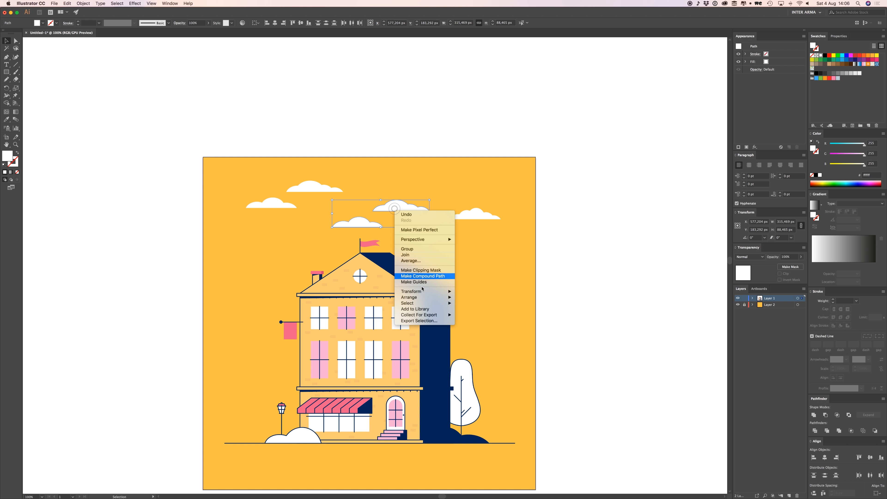
pyautogui.moveTo(426, 291)
pyautogui.click(474, 309)
pyautogui.press('Return')
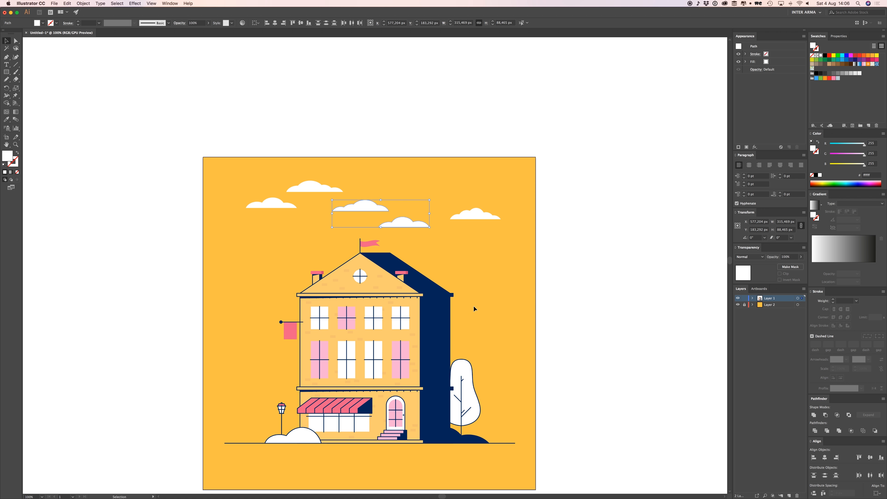
# Step: Place small cloud copies at the upper right of the sky and over the roof's right slope, and lower the left cloud pair
pyautogui.click(417, 209)
pyautogui.moveTo(359, 204); pyautogui.dragTo(498, 195)
pyautogui.moveTo(405, 224); pyautogui.dragTo(297, 207)
pyautogui.click(302, 241)
pyautogui.click(376, 205)
pyautogui.moveTo(329, 248); pyautogui.dragTo(421, 265)
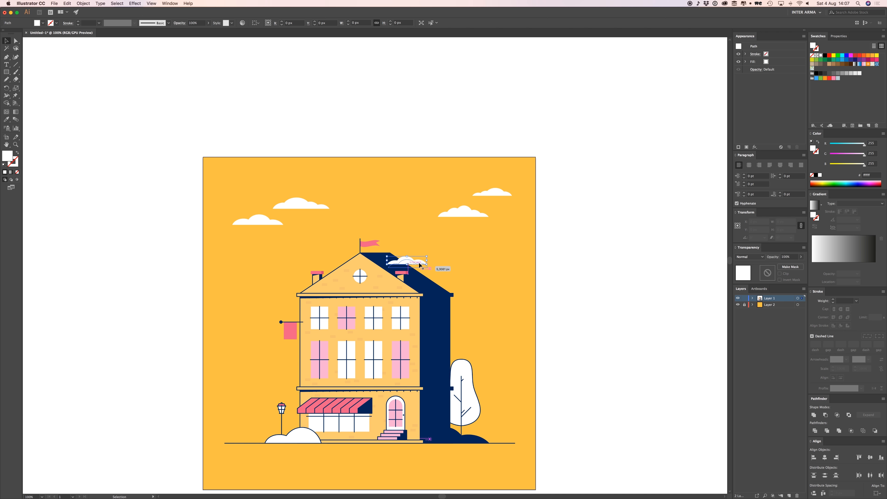
# Step: Send the small roof cloud behind the building and move the two right-hand clouds closer to the roof
pyautogui.click(449, 249)
pyautogui.moveTo(501, 249); pyautogui.dragTo(436, 224)
pyautogui.click(461, 260)
pyautogui.moveTo(430, 264); pyautogui.dragTo(433, 262)
pyautogui.click(399, 204)
pyautogui.moveTo(363, 181); pyautogui.dragTo(433, 224)
# Step: Draw a circle about 74 px wide over the leftmost cloud and fill it with the roof flag's pink using the Eyedropper
pyautogui.press('super+plus')
pyautogui.press('super+plus')
pyautogui.moveTo(4, 75); pyautogui.dragTo(32, 88)
pyautogui.moveTo(274, 222); pyautogui.dragTo(287, 236)
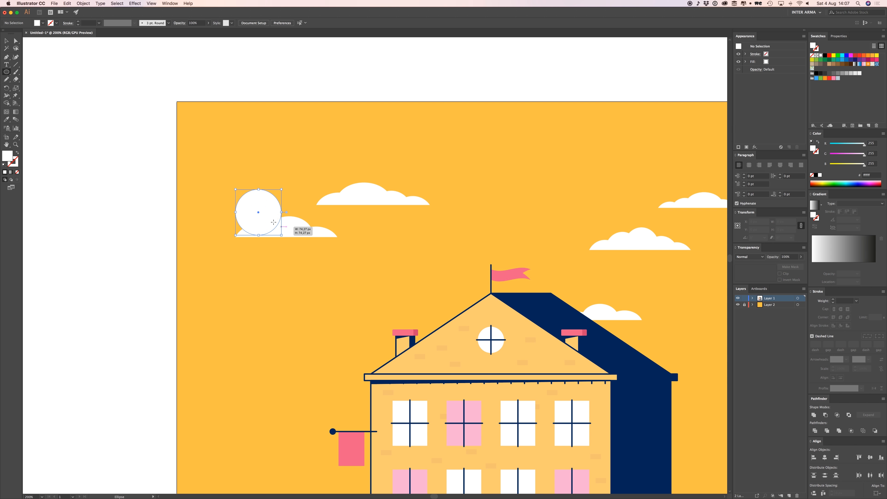
pyautogui.press('v')
pyautogui.press('i')
pyautogui.click(511, 274)
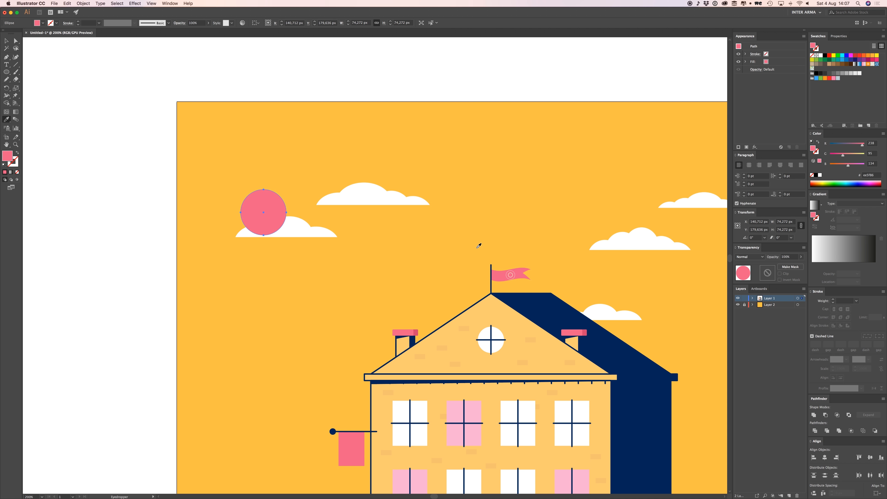
# Step: Send the pink sun circle to the back so it sits behind the leftmost cloud
pyautogui.press('shift+super+bracketleft')
pyautogui.press('v')
pyautogui.click(476, 244)
pyautogui.press('super+minus')
pyautogui.press('super+minus')
pyautogui.press('super+minus')
pyautogui.press('super+minus')
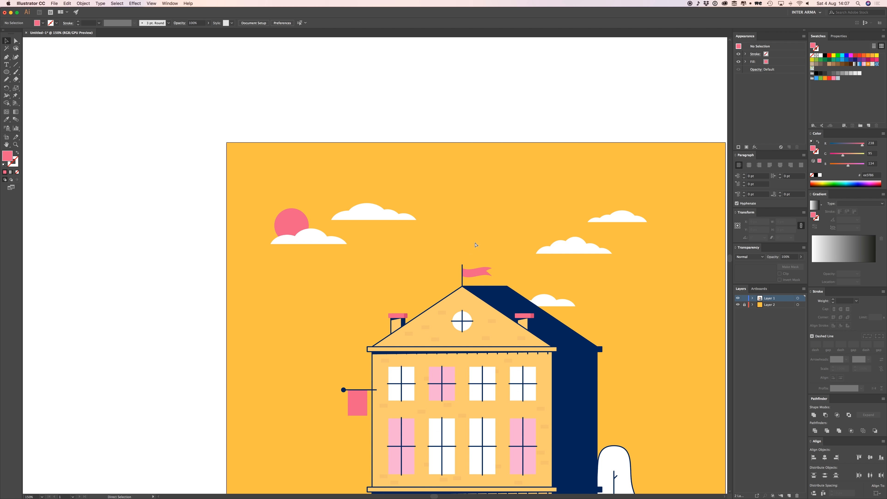
pyautogui.moveTo(458, 224); pyautogui.dragTo(420, 208)
pyautogui.press('super+plus')
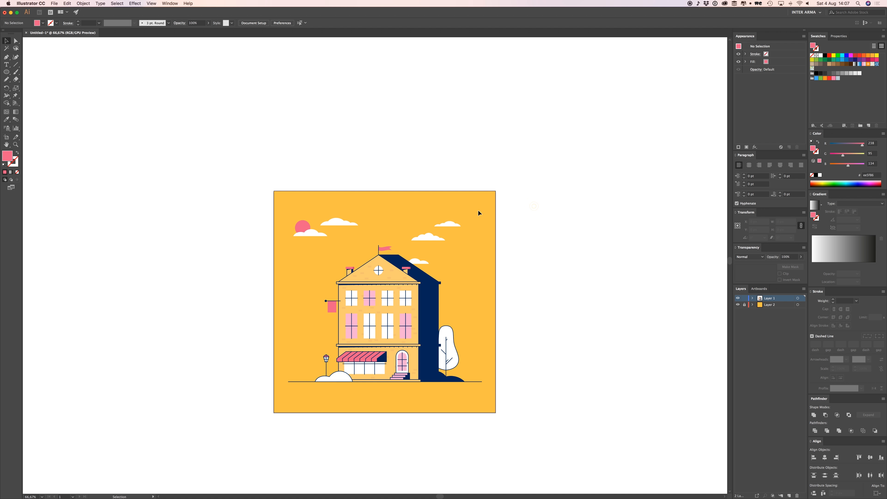
# Step: Select the sun, all the clouds and the ground line, and lock them
pyautogui.moveTo(279, 201); pyautogui.dragTo(364, 247)
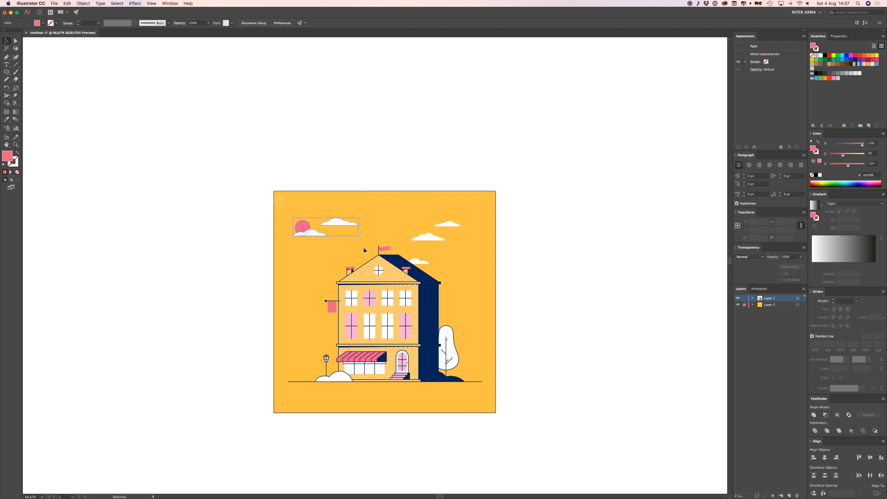
pyautogui.moveTo(415, 211); pyautogui.dragTo(450, 241)
pyautogui.click(423, 261)
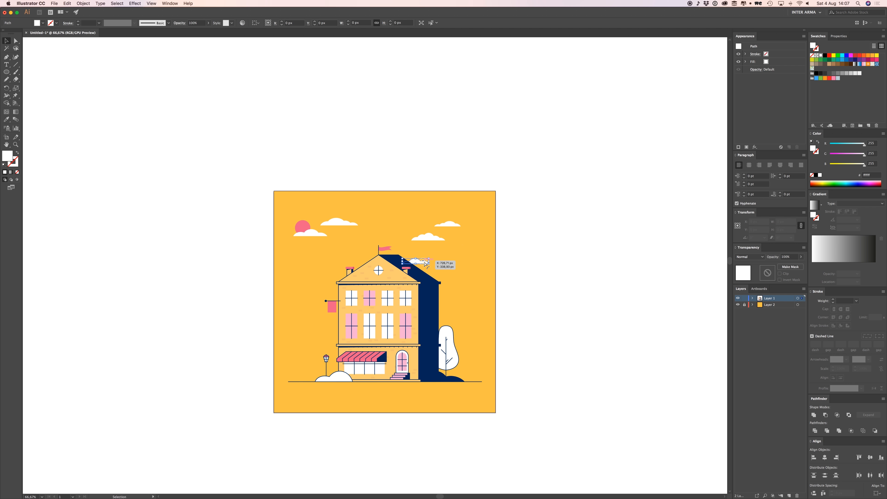
pyautogui.click(334, 409)
pyautogui.click(300, 382)
pyautogui.press('super+2')
# Step: Scale up the house with its lamp, bushes and tree to about 857 px wide and nudge it left
pyautogui.moveTo(271, 204); pyautogui.dragTo(577, 422)
pyautogui.moveTo(393, 239); pyautogui.dragTo(389, 221)
pyautogui.hotkey('shift', 'Left')
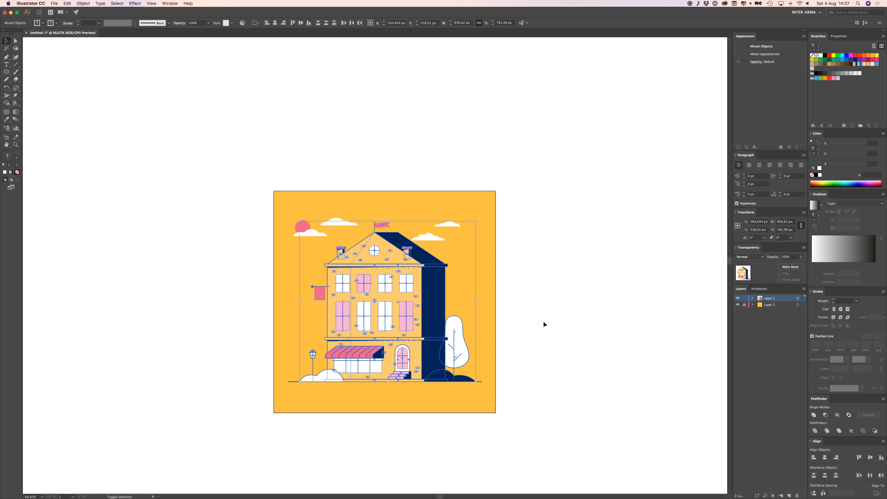
# Step: Unlock all objects and move the entire illustration slightly down on the artboard
pyautogui.click(545, 321)
pyautogui.press('alt+super+2')
pyautogui.click(546, 322)
pyautogui.press('super+a')
pyautogui.moveTo(413, 322); pyautogui.dragTo(414, 330)
pyautogui.click(555, 325)
# Step: Move the two clouds on the right side of the sky up and farther right, away from the roof
pyautogui.moveTo(463, 226)
pyautogui.mouseDown()
pyautogui.moveTo(433, 250)
pyautogui.moveTo(458, 219)
pyautogui.mouseUp()
pyautogui.press('super+a')
pyautogui.click(416, 236)
# Step: Move the hidden small cloud out from behind the roof's right slope and shift the right cloud pair slightly up and left
pyautogui.press('a')
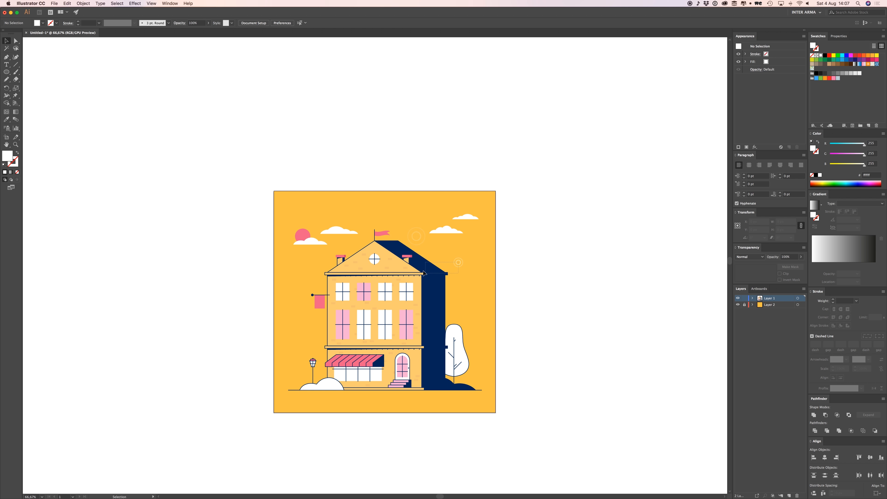
pyautogui.click(429, 271)
pyautogui.keyDown('super'); pyautogui.click(423, 270); pyautogui.keyUp('super')
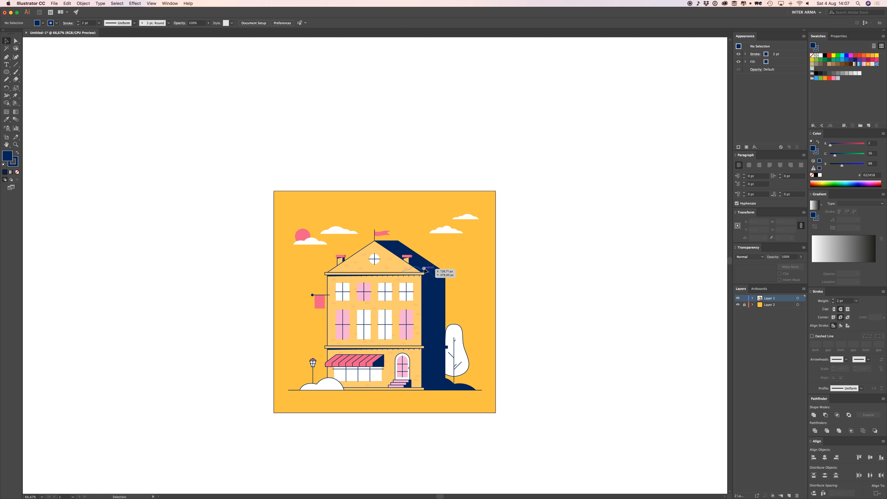
pyautogui.moveTo(424, 269); pyautogui.dragTo(437, 256)
pyautogui.moveTo(481, 251); pyautogui.dragTo(442, 228)
pyautogui.click(464, 246)
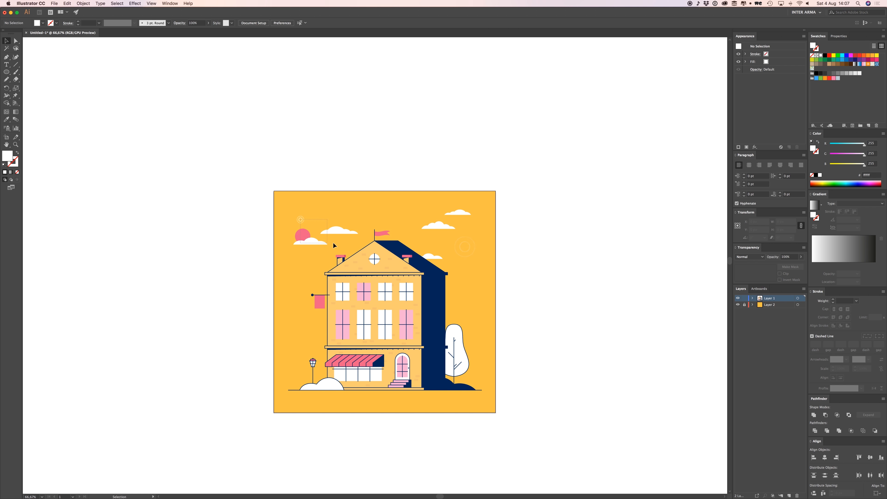
# Step: Move the sun and the two left clouds up, and duplicate the small upper-right cloud into the space below them
pyautogui.moveTo(335, 232); pyautogui.dragTo(336, 218)
pyautogui.click(375, 210)
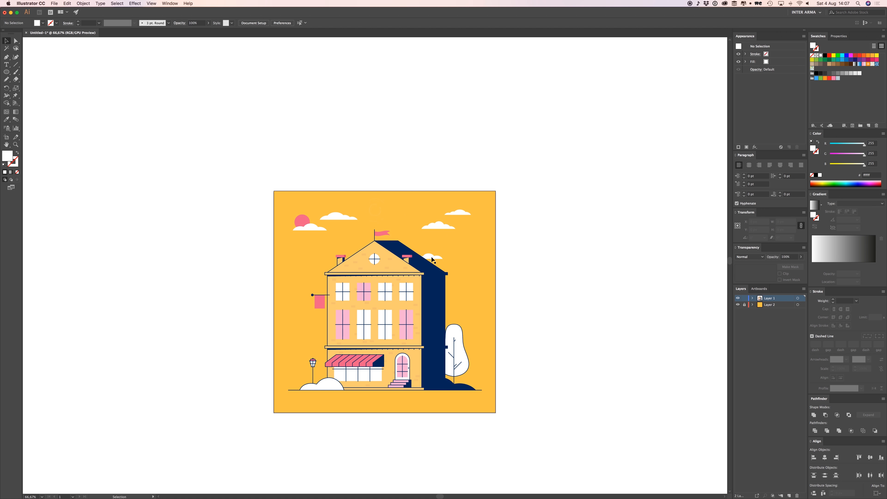
pyautogui.moveTo(459, 211); pyautogui.dragTo(331, 242)
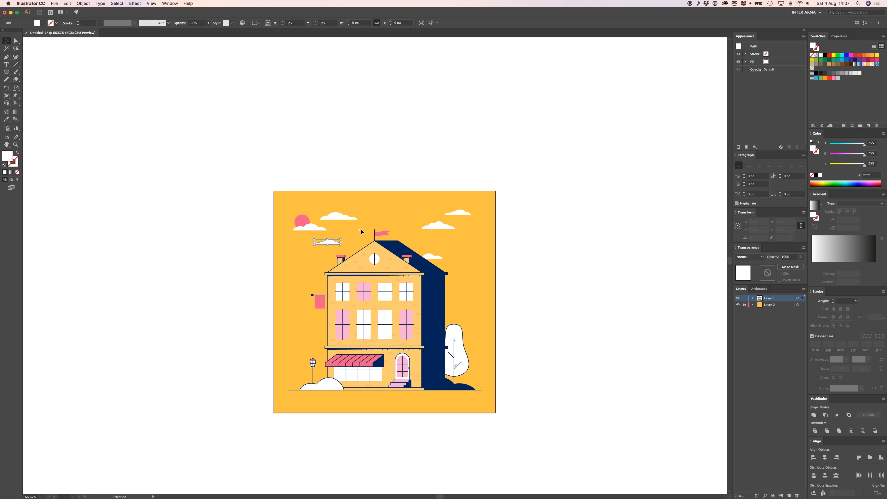
# Step: Move the small upper-right cloud to the left of its larger neighbour and shift the cloud behind the roof slightly right
pyautogui.moveTo(458, 213); pyautogui.dragTo(436, 211)
pyautogui.moveTo(463, 209); pyautogui.dragTo(449, 221)
pyautogui.click(454, 238)
pyautogui.moveTo(430, 254); pyautogui.dragTo(440, 211)
pyautogui.click(461, 240)
pyautogui.click(428, 189)
pyautogui.moveTo(394, 167); pyautogui.dragTo(391, 170)
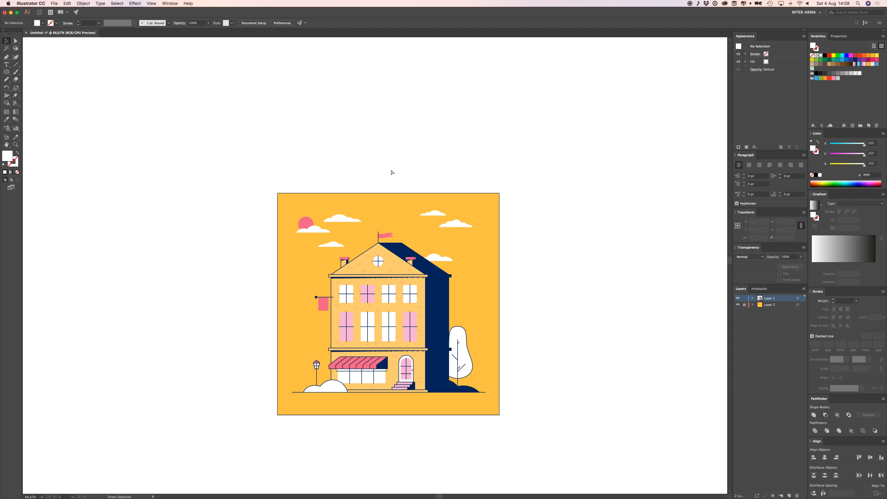
pyautogui.press('super+1')
pyautogui.moveTo(594, 232); pyautogui.dragTo(601, 228)
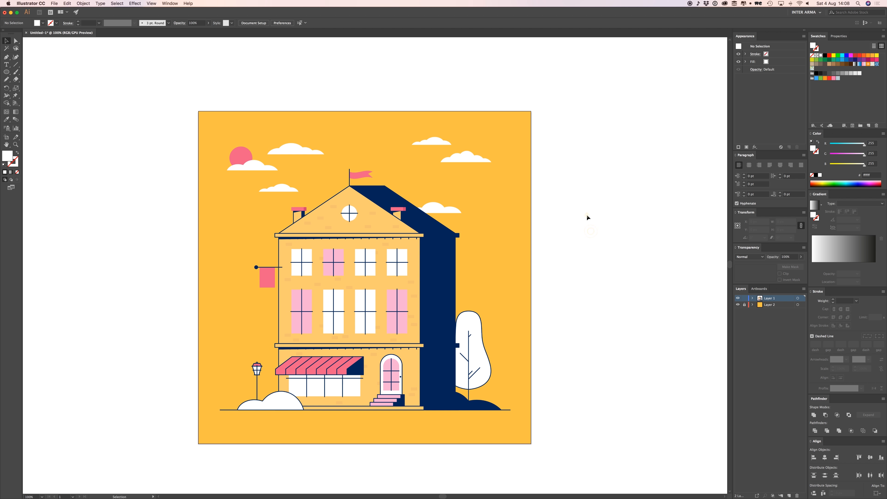